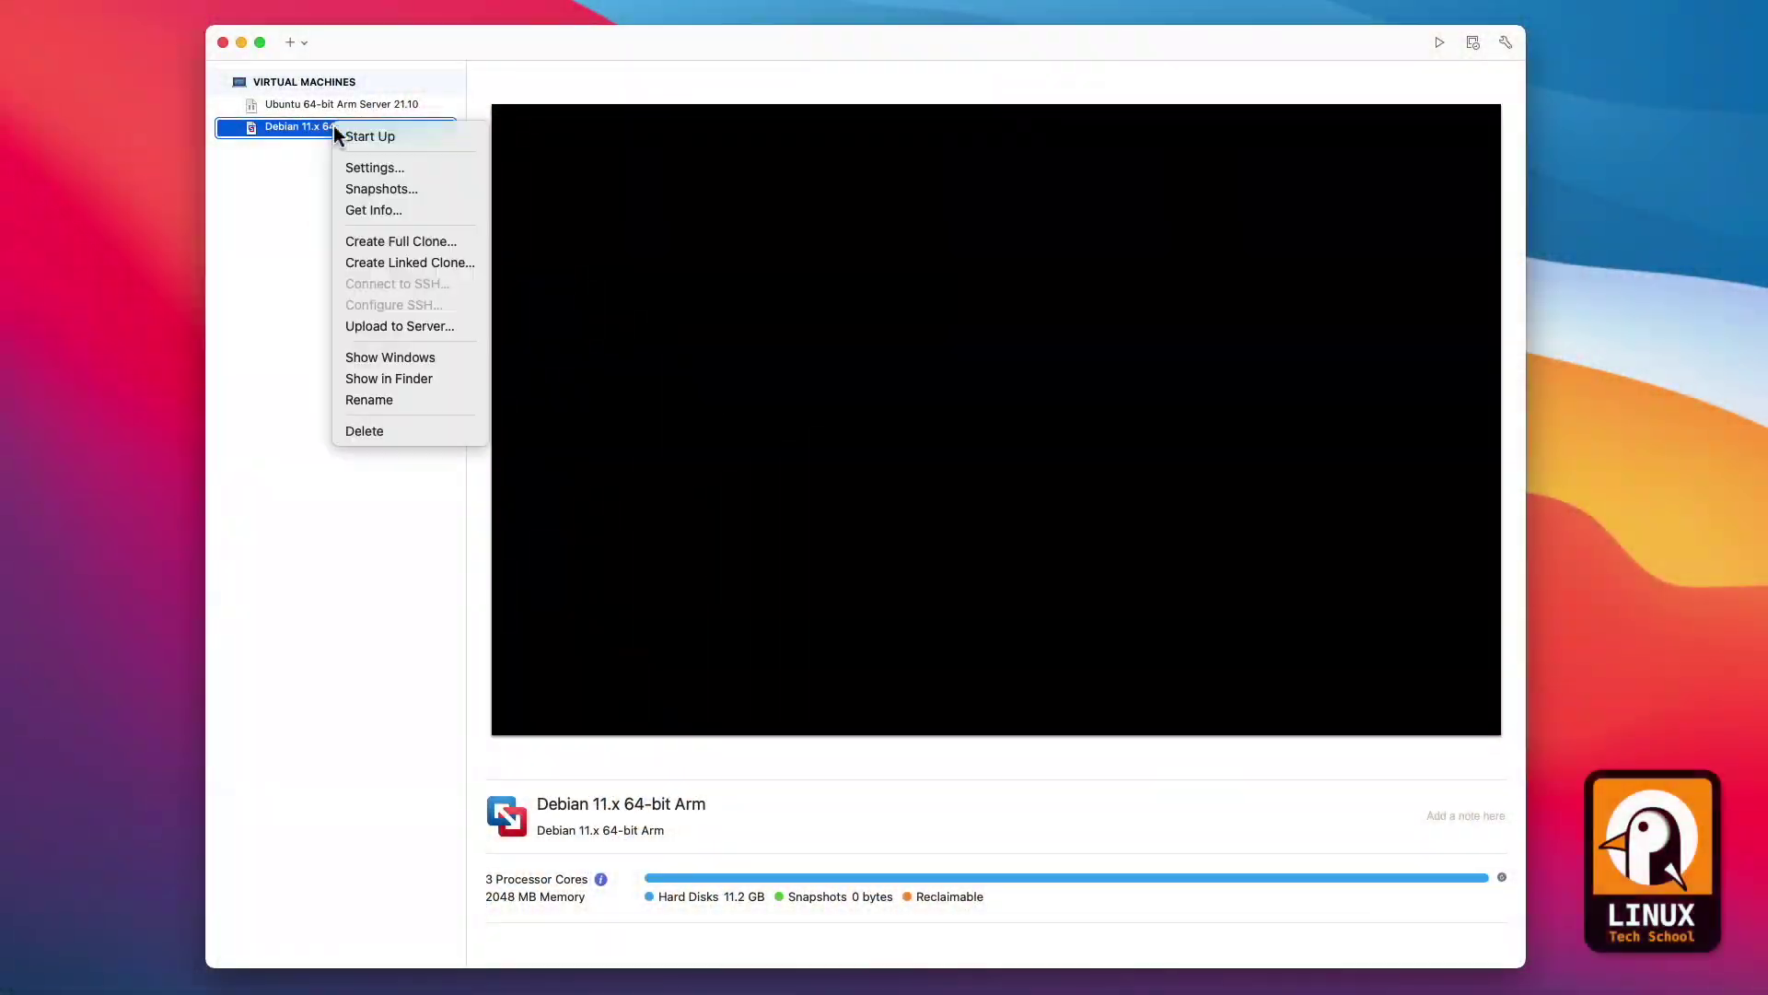
# Open the Debian VM's settings and review General, Sharing and Keyboard & Mouse without changes
pyautogui.click(381, 168)
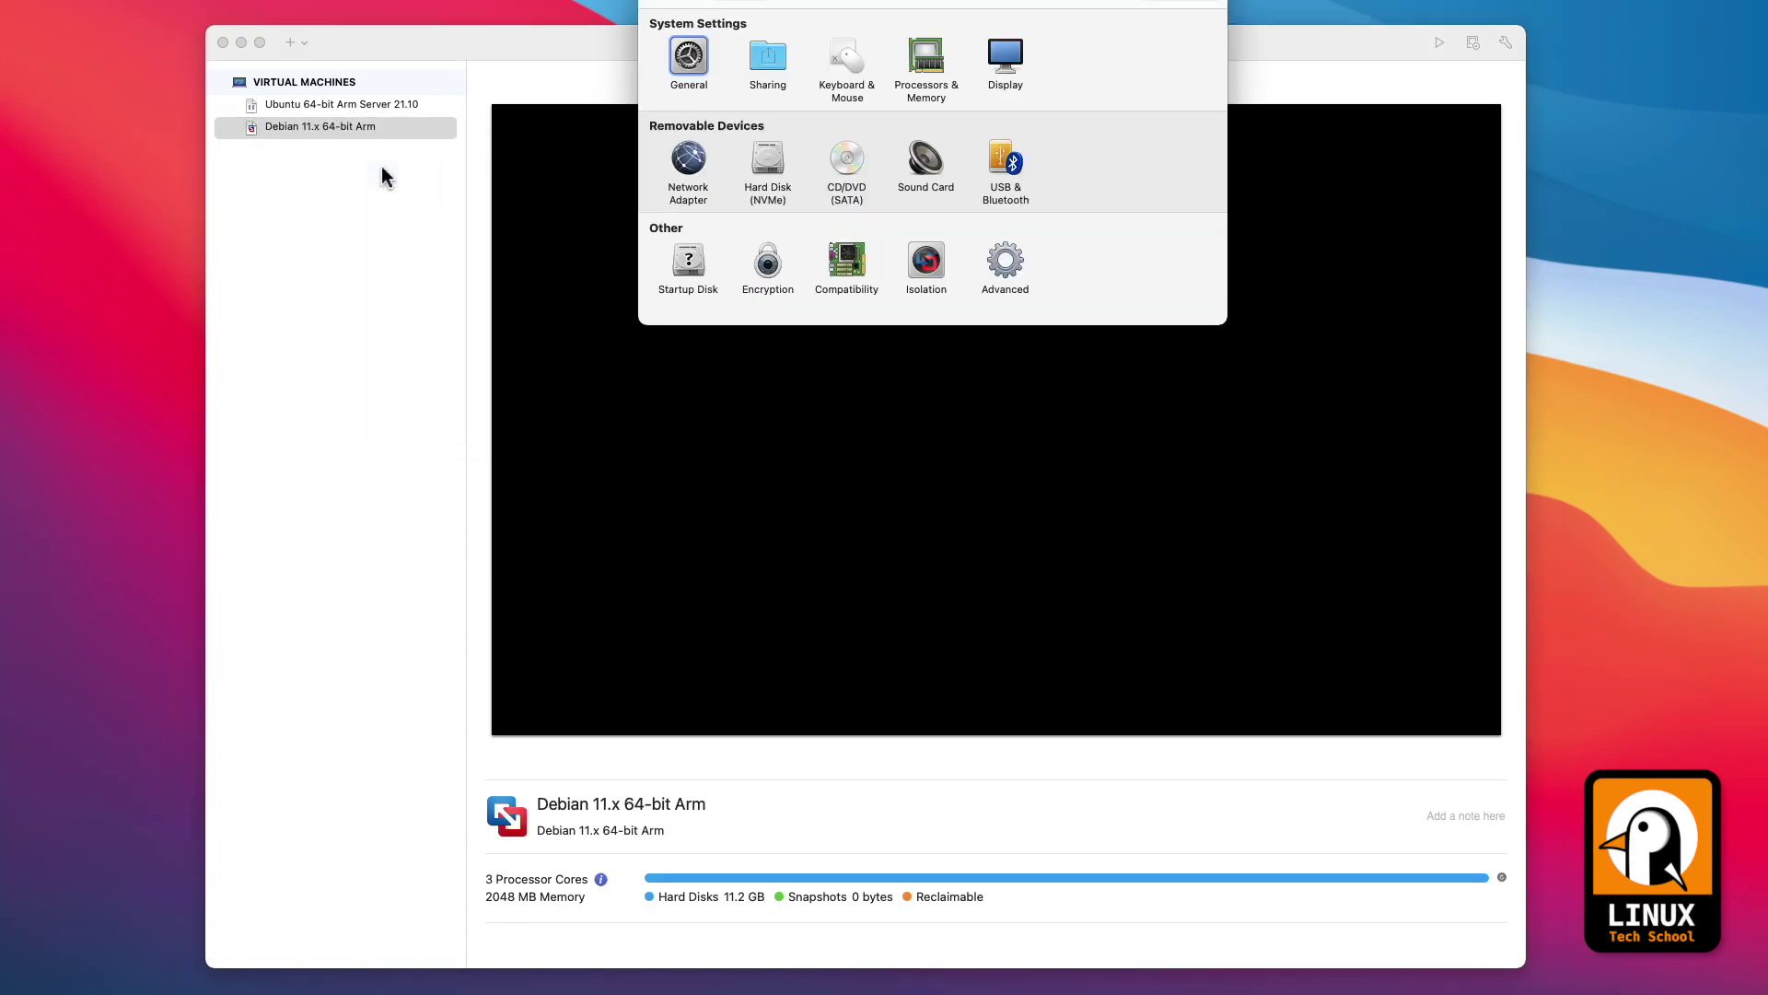
pyautogui.moveTo(749, 184); pyautogui.dragTo(696, 280)
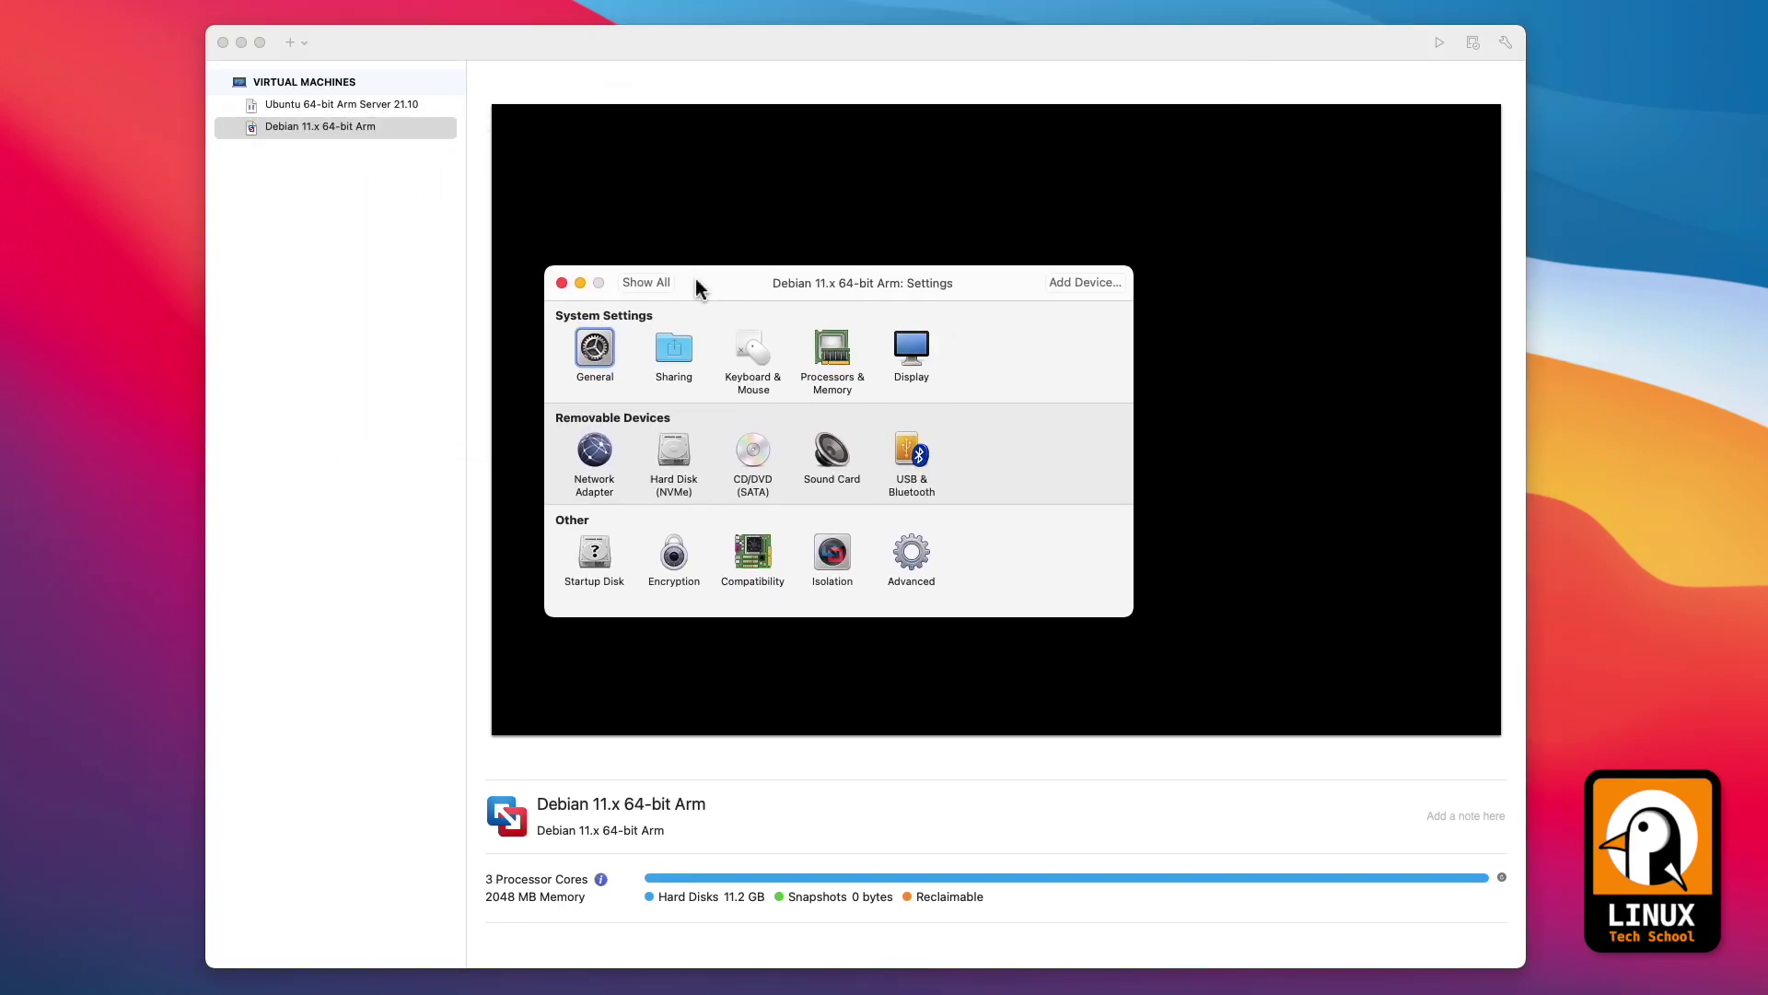
pyautogui.click(603, 350)
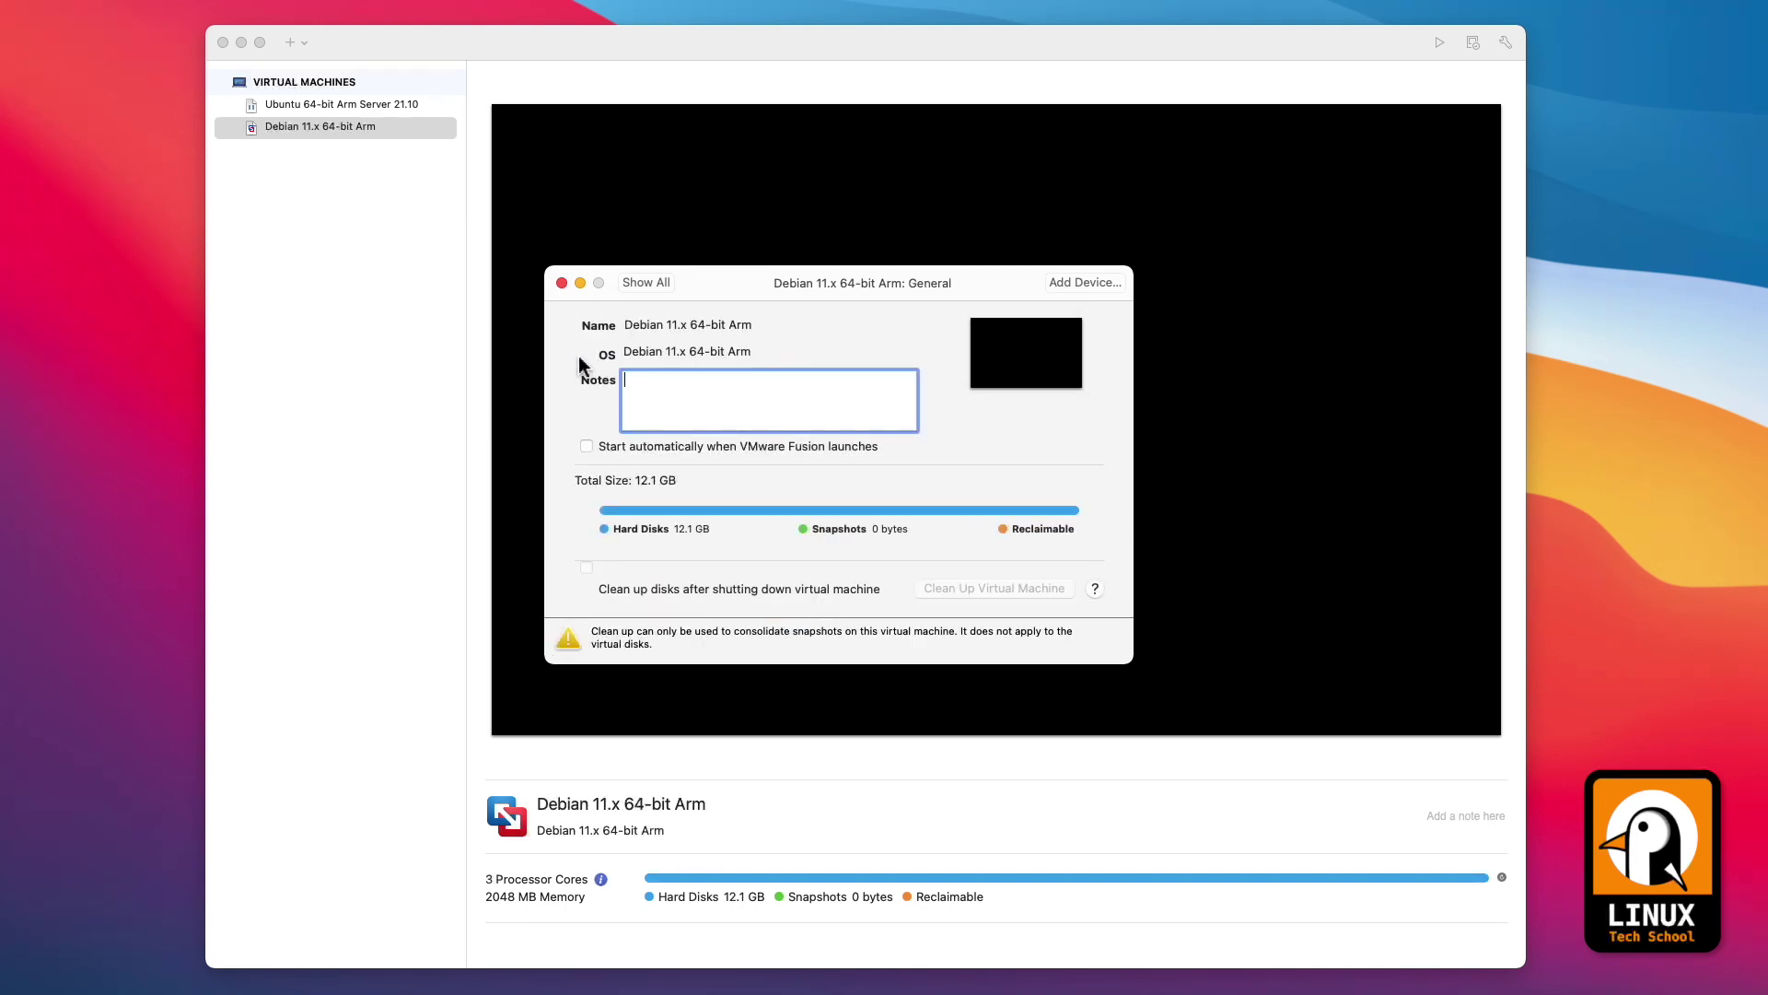
pyautogui.click(648, 281)
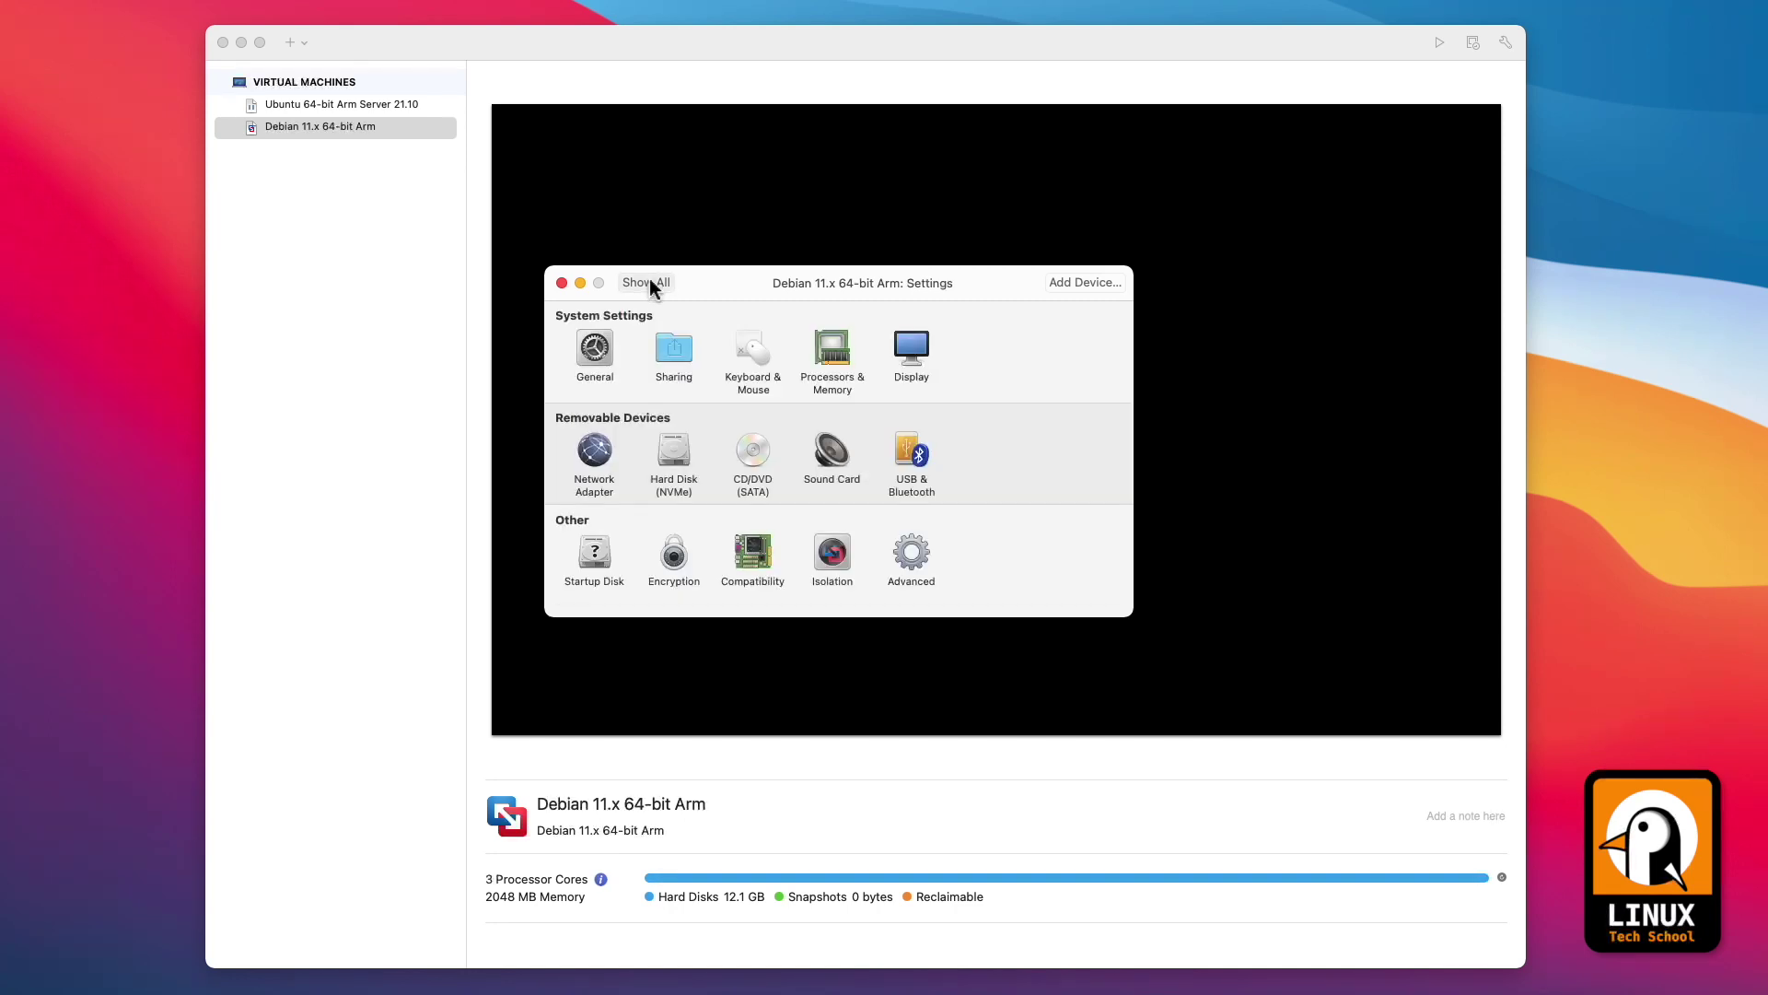
pyautogui.click(682, 350)
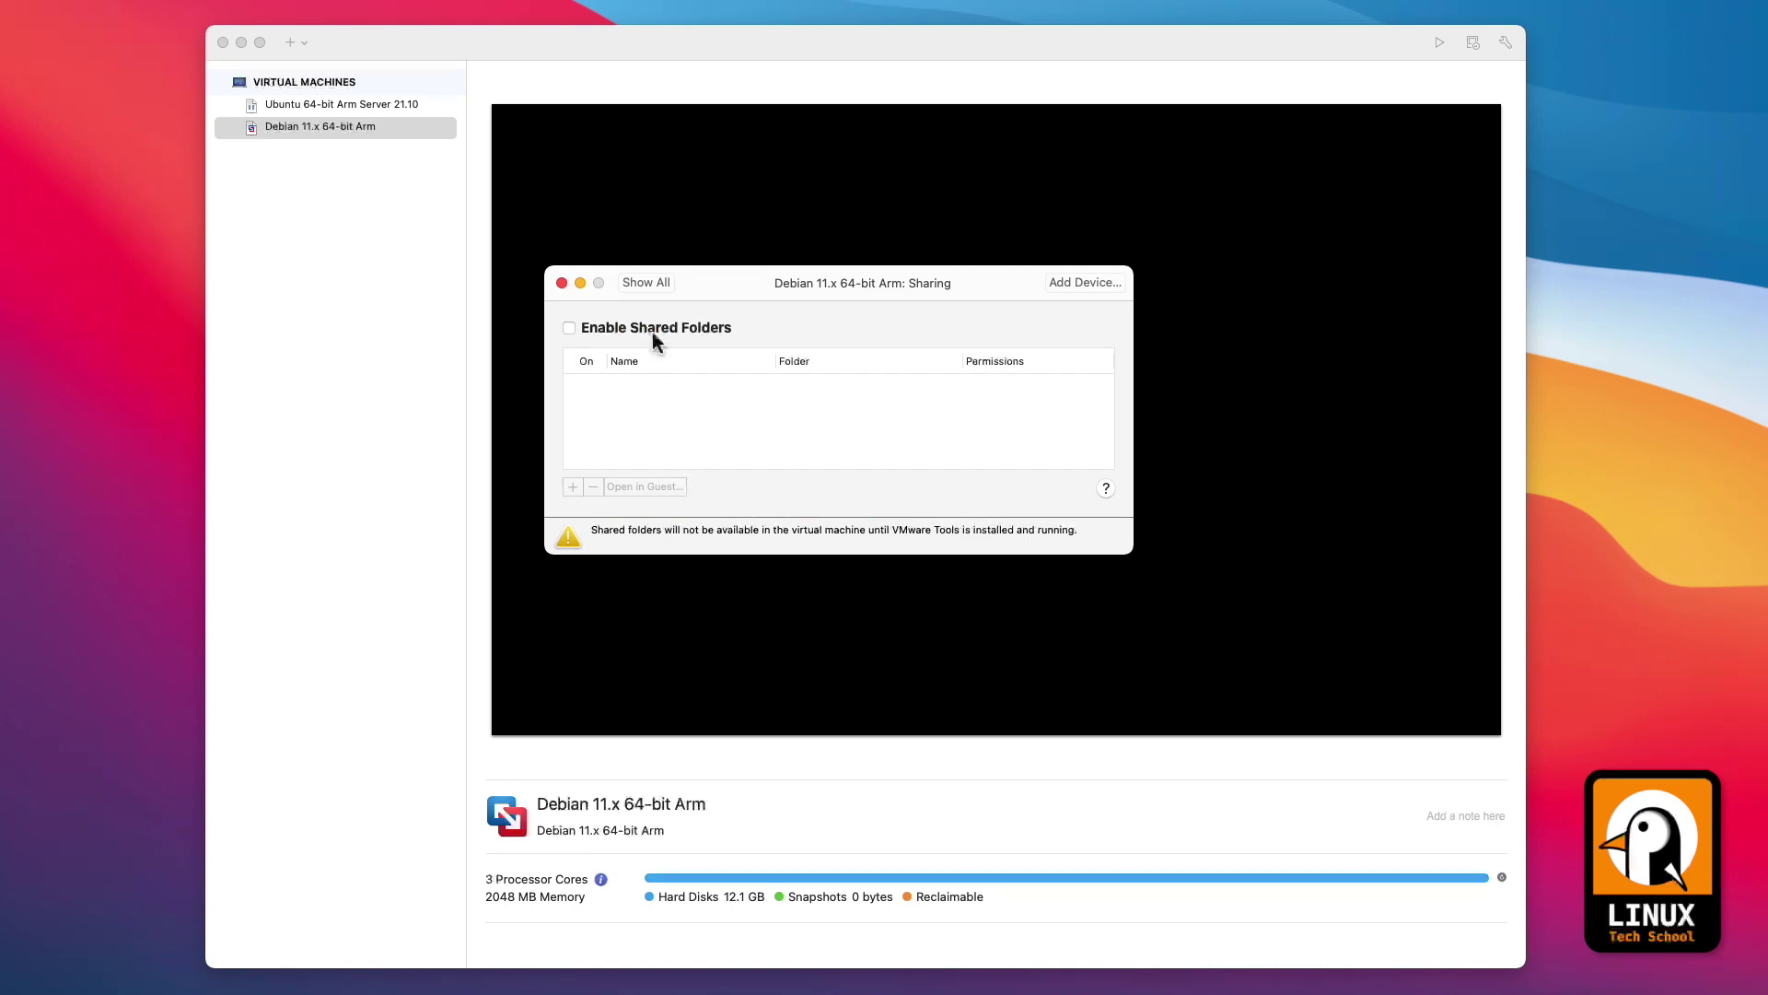
pyautogui.click(644, 284)
pyautogui.click(752, 353)
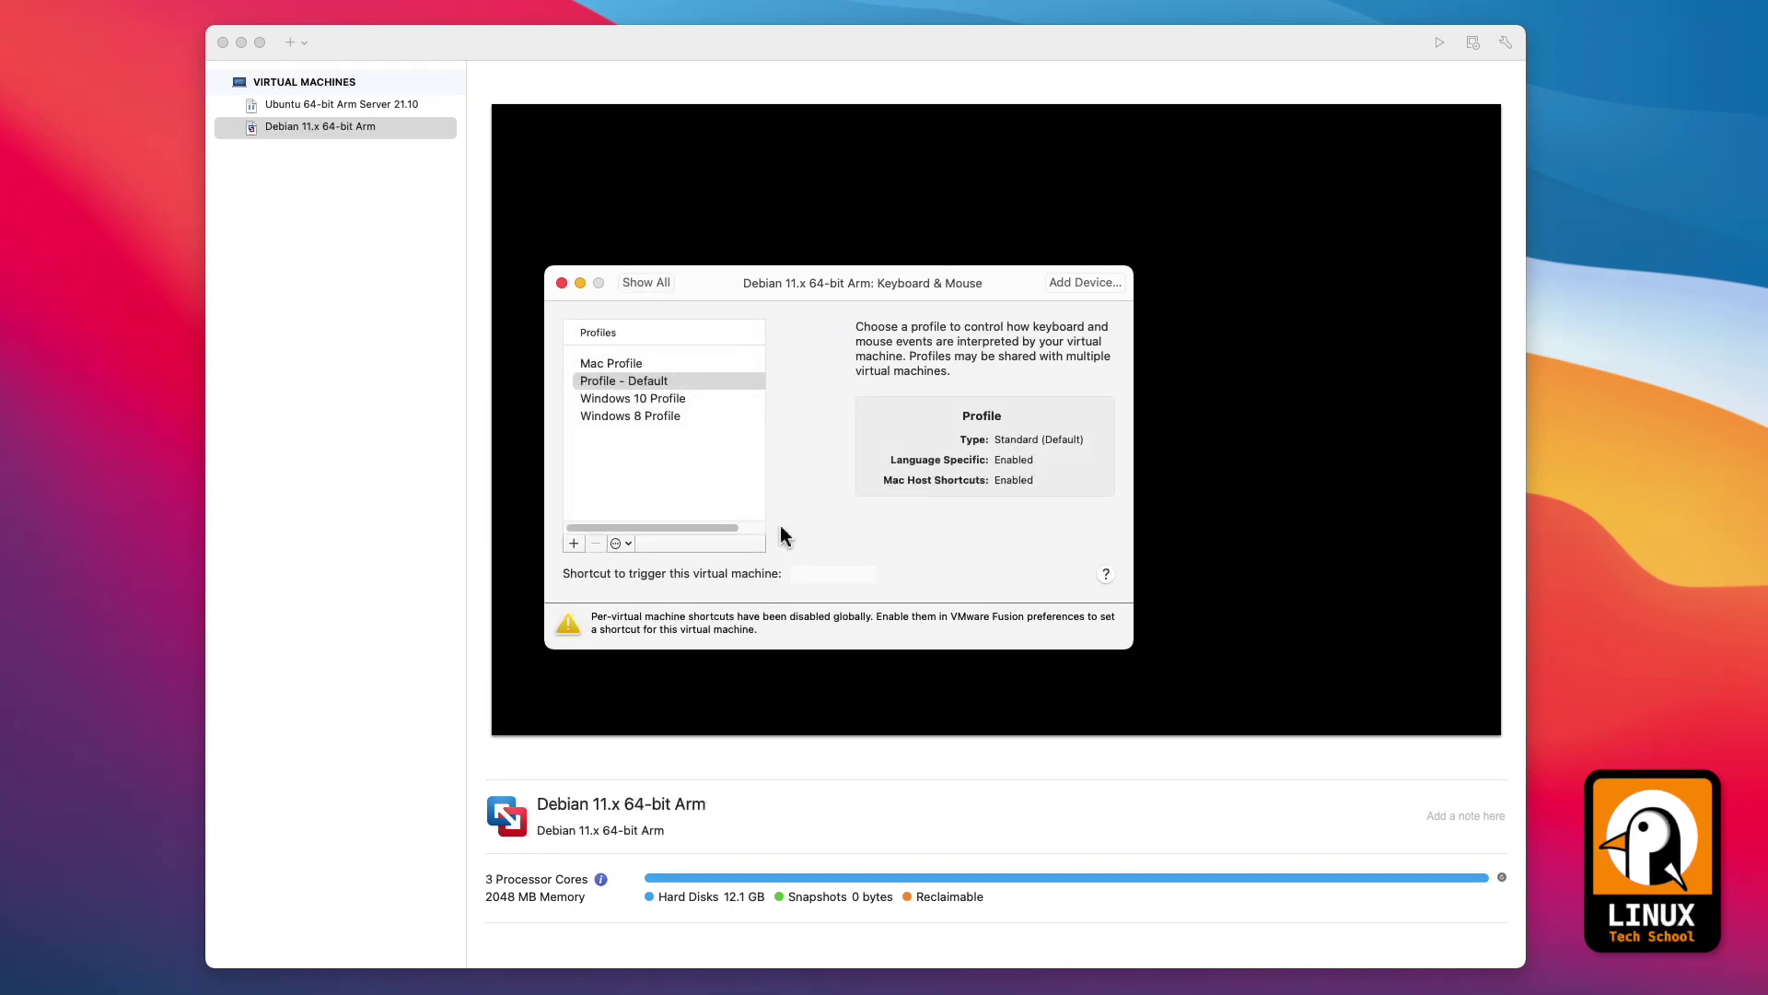
pyautogui.click(646, 283)
# Review Processors & Memory, keeping 3 cores, and Display, keeping All View Modes
pyautogui.click(833, 354)
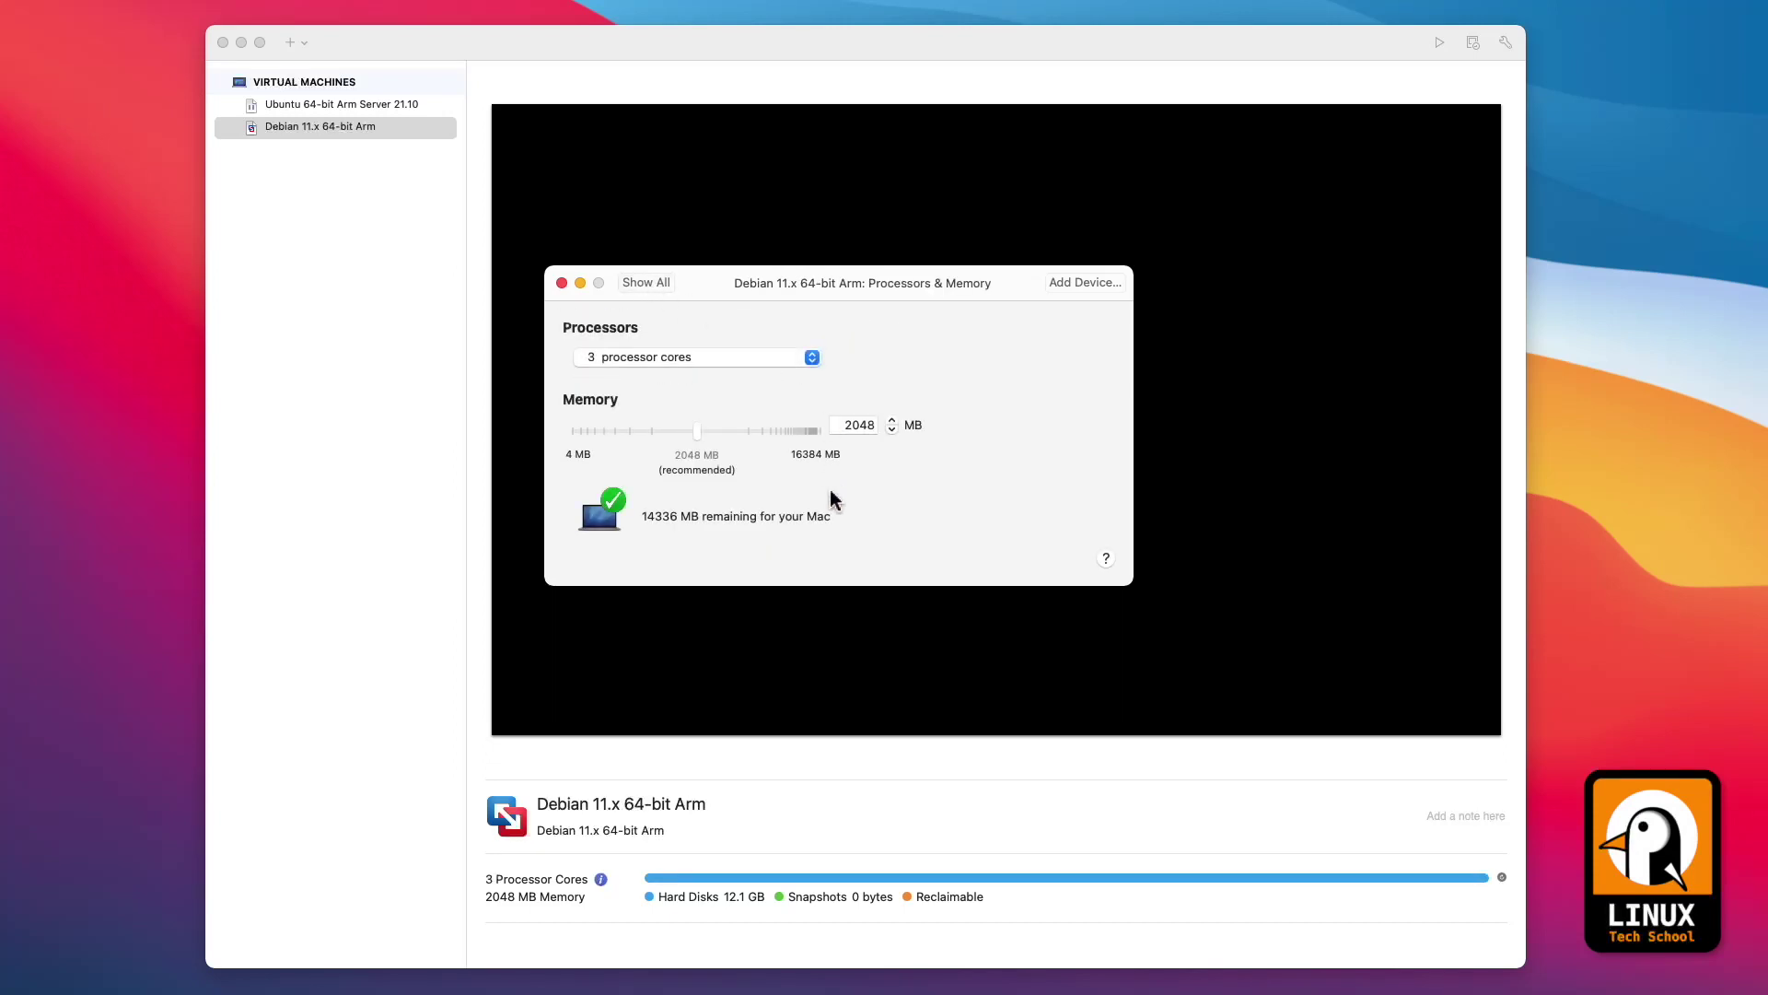
pyautogui.click(811, 357)
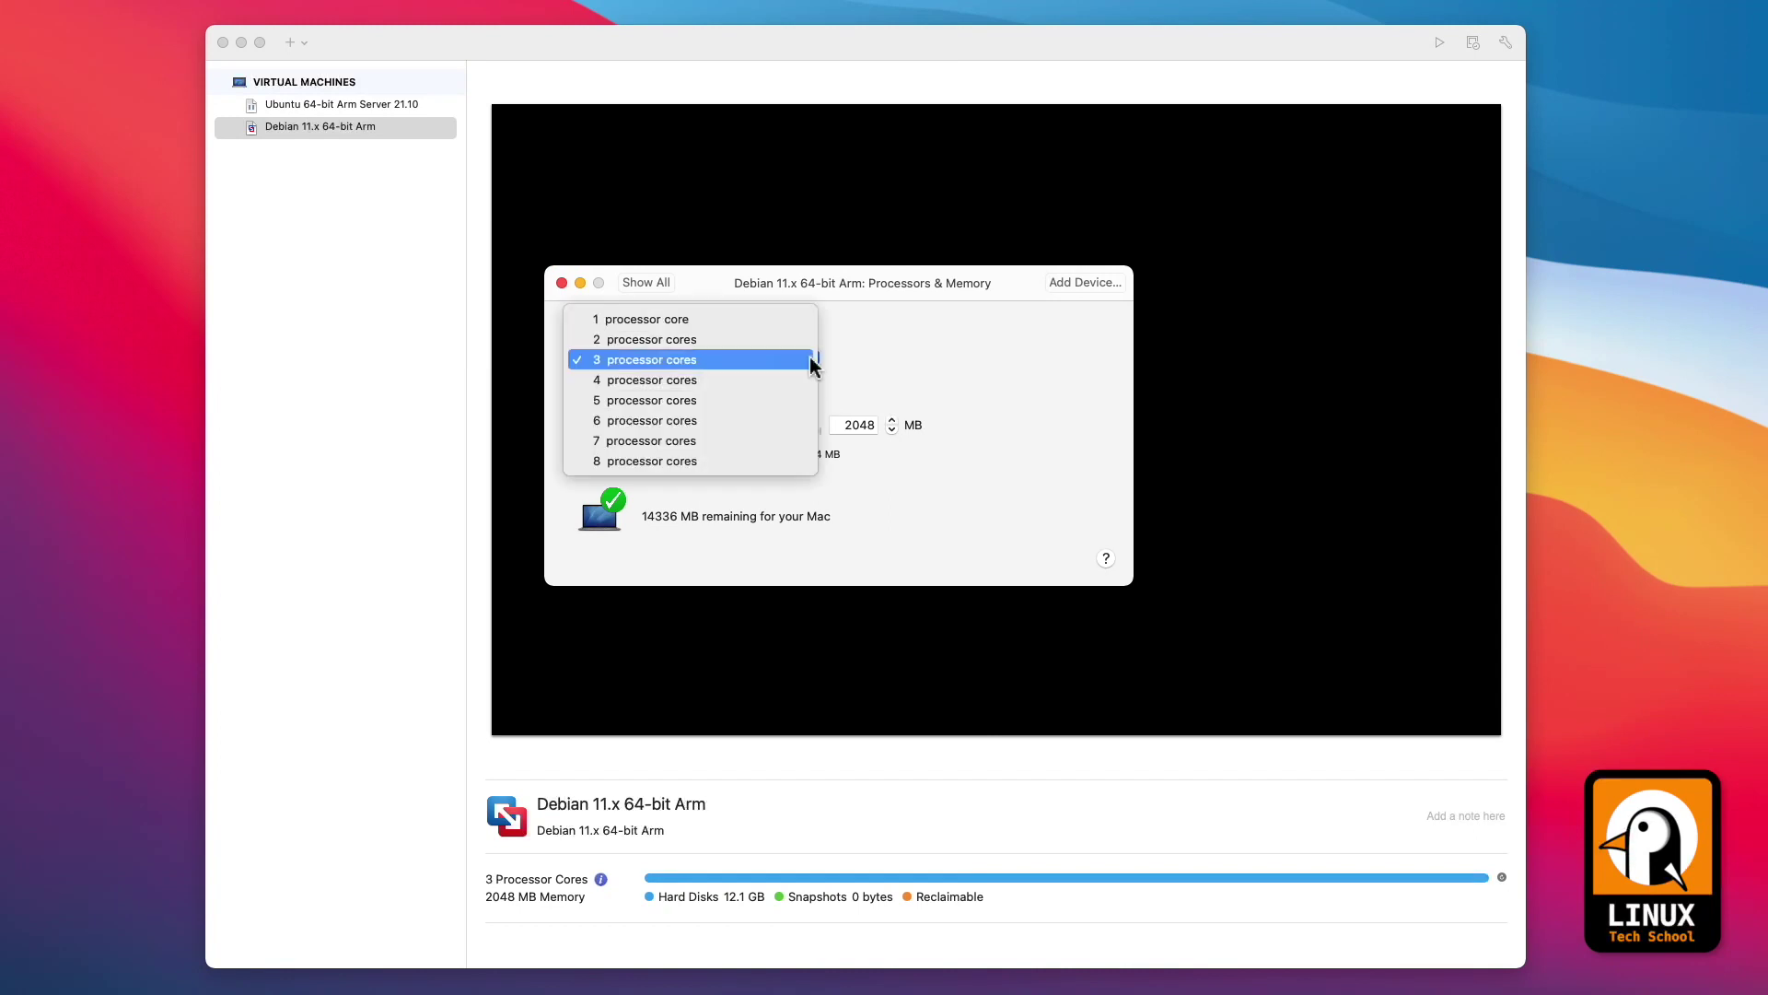
pyautogui.click(877, 366)
pyautogui.click(649, 285)
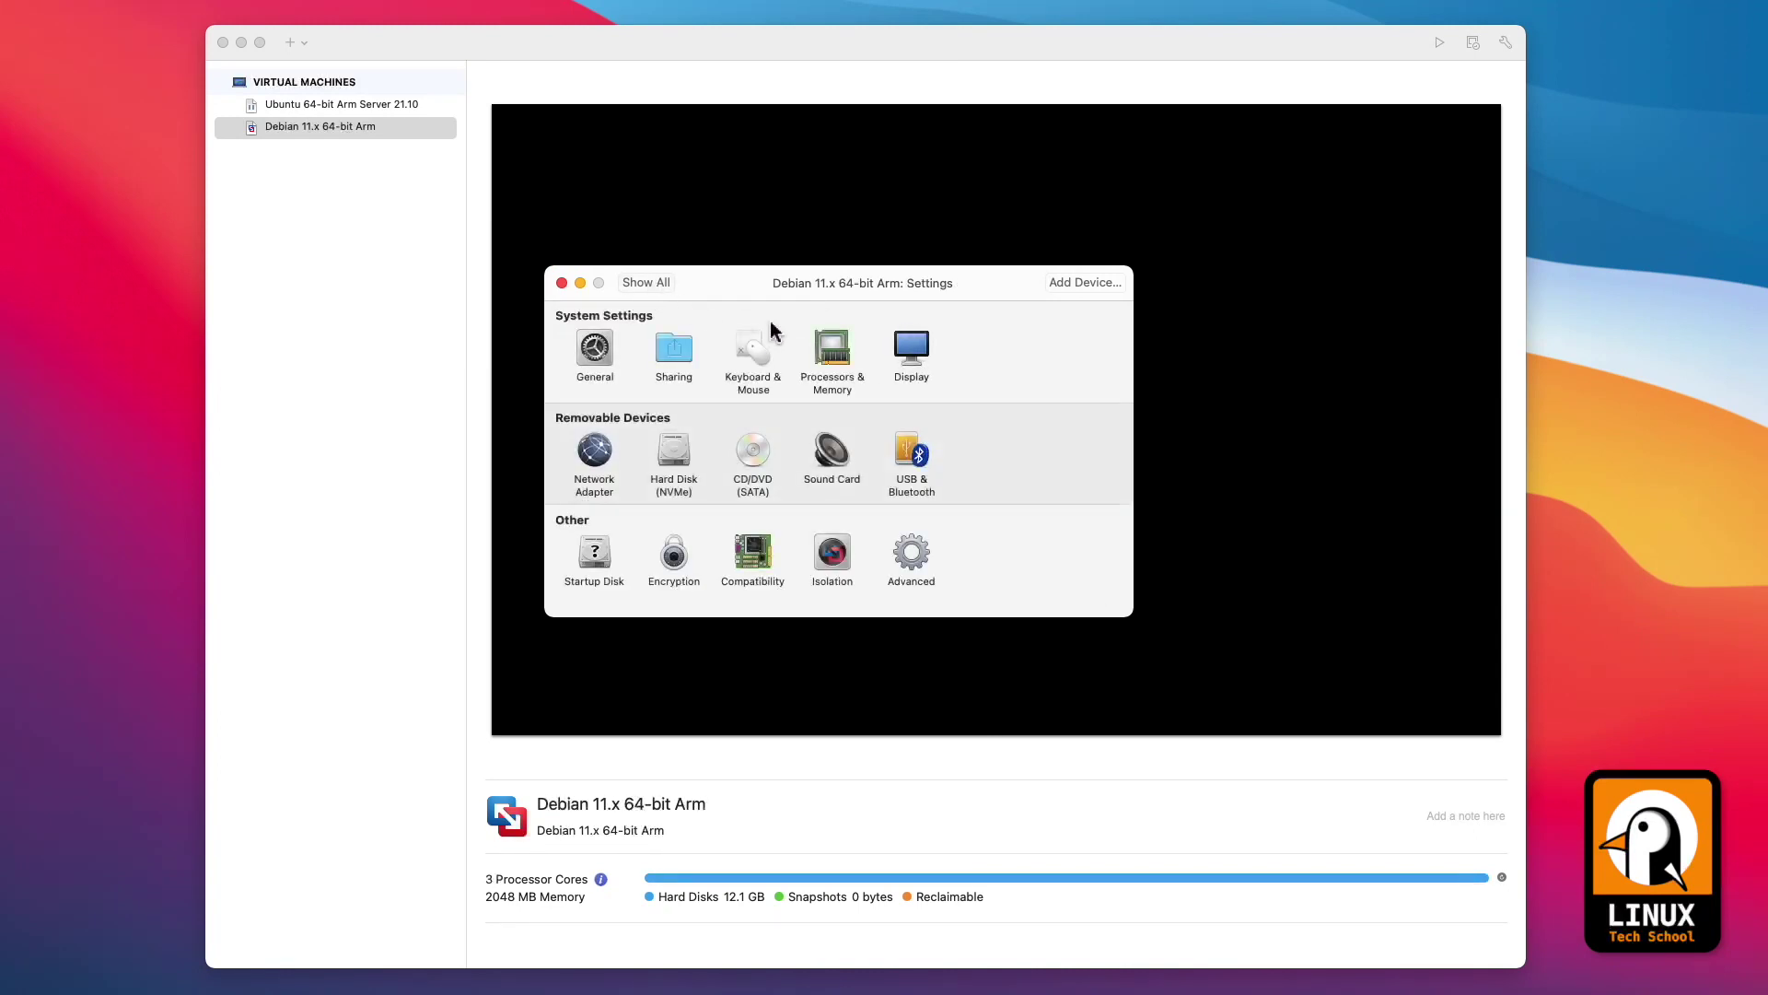
pyautogui.click(912, 355)
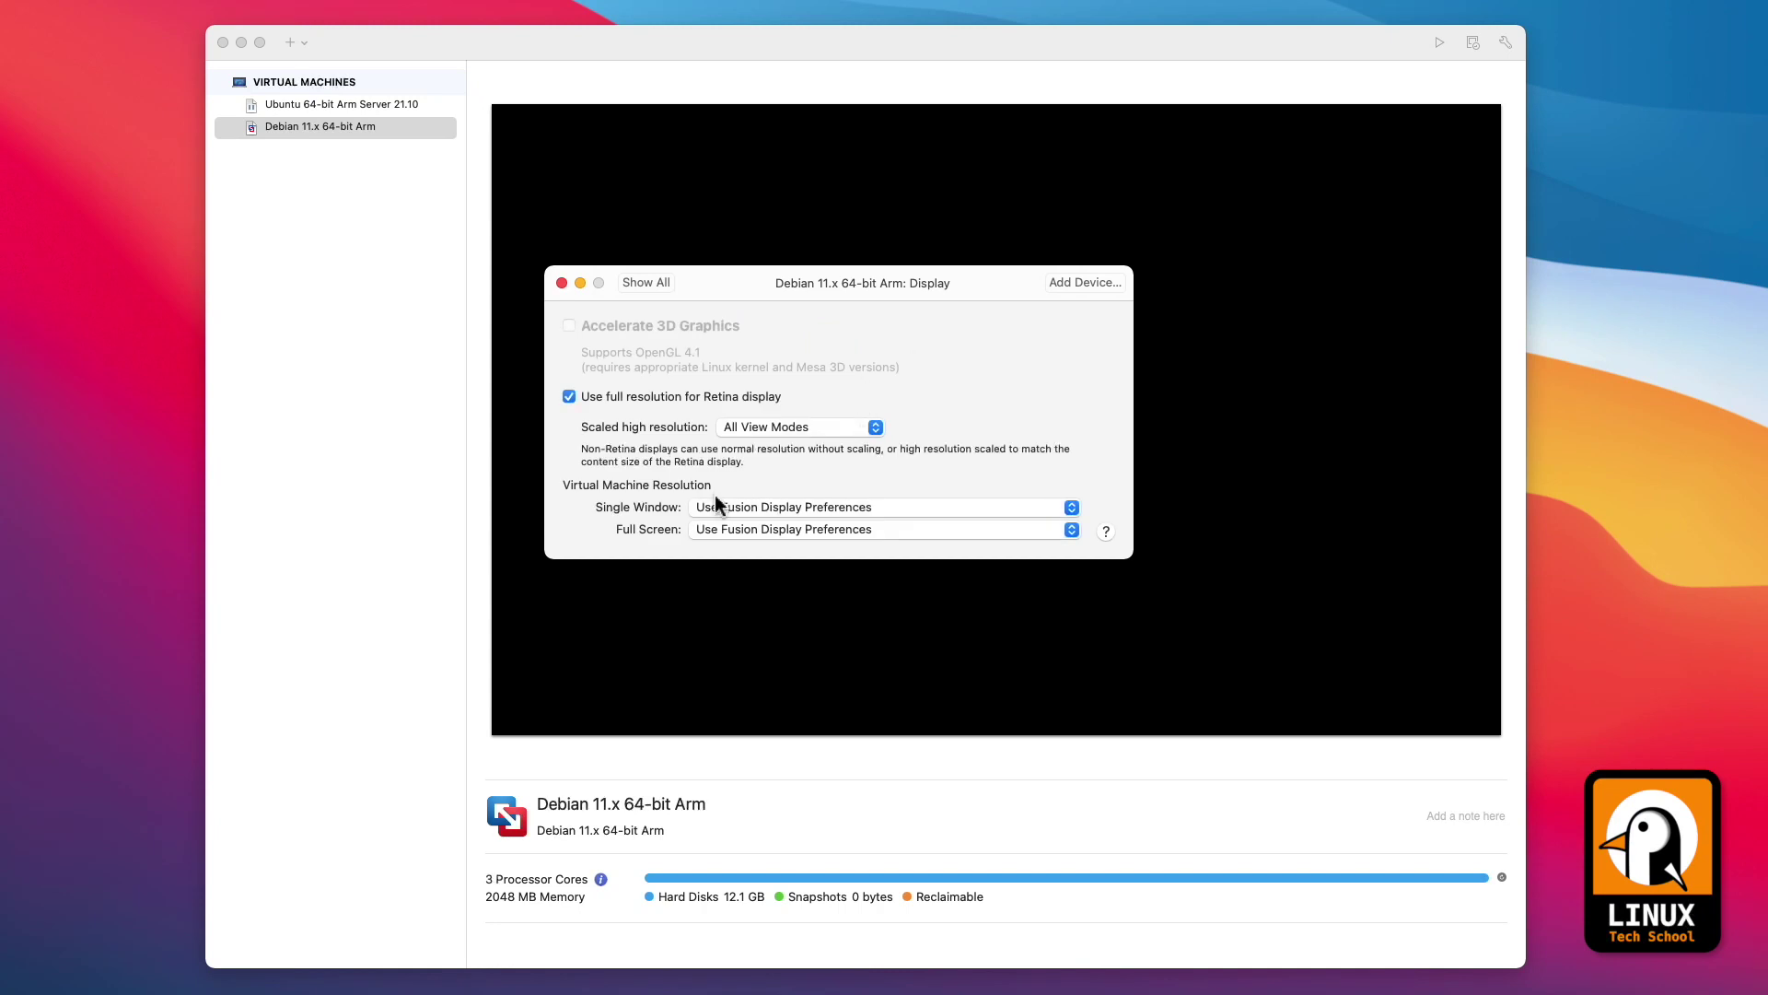
pyautogui.click(799, 427)
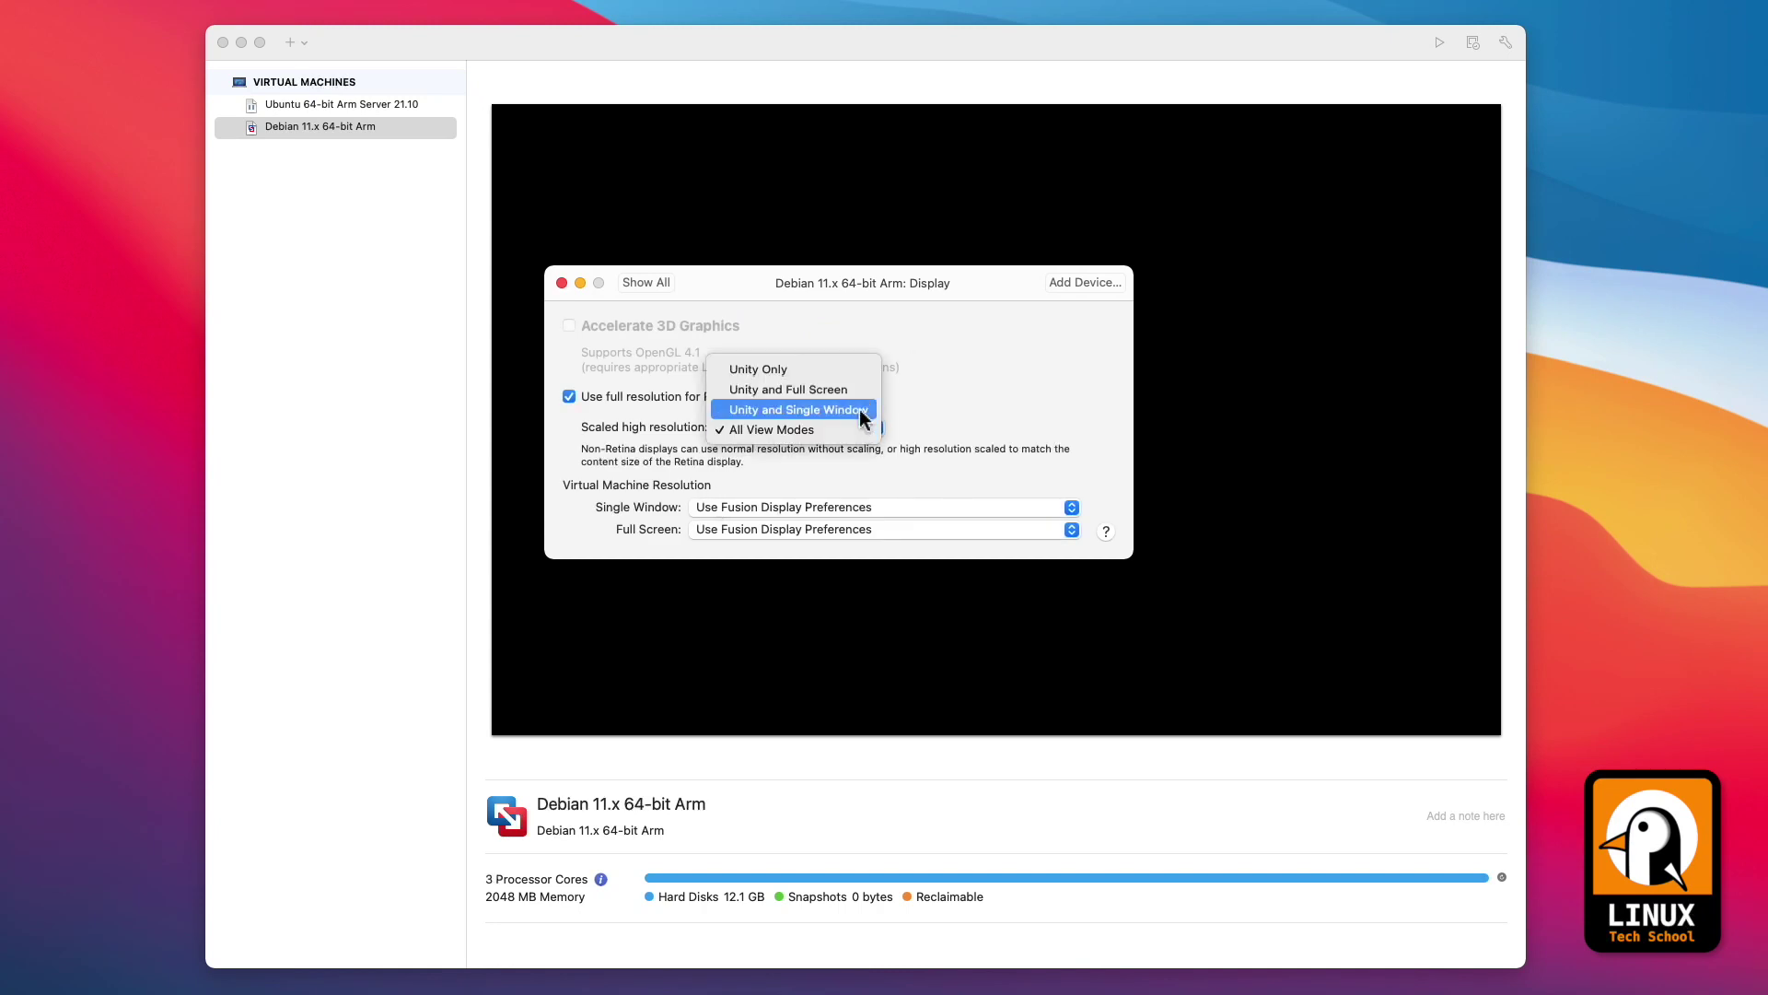
pyautogui.click(829, 429)
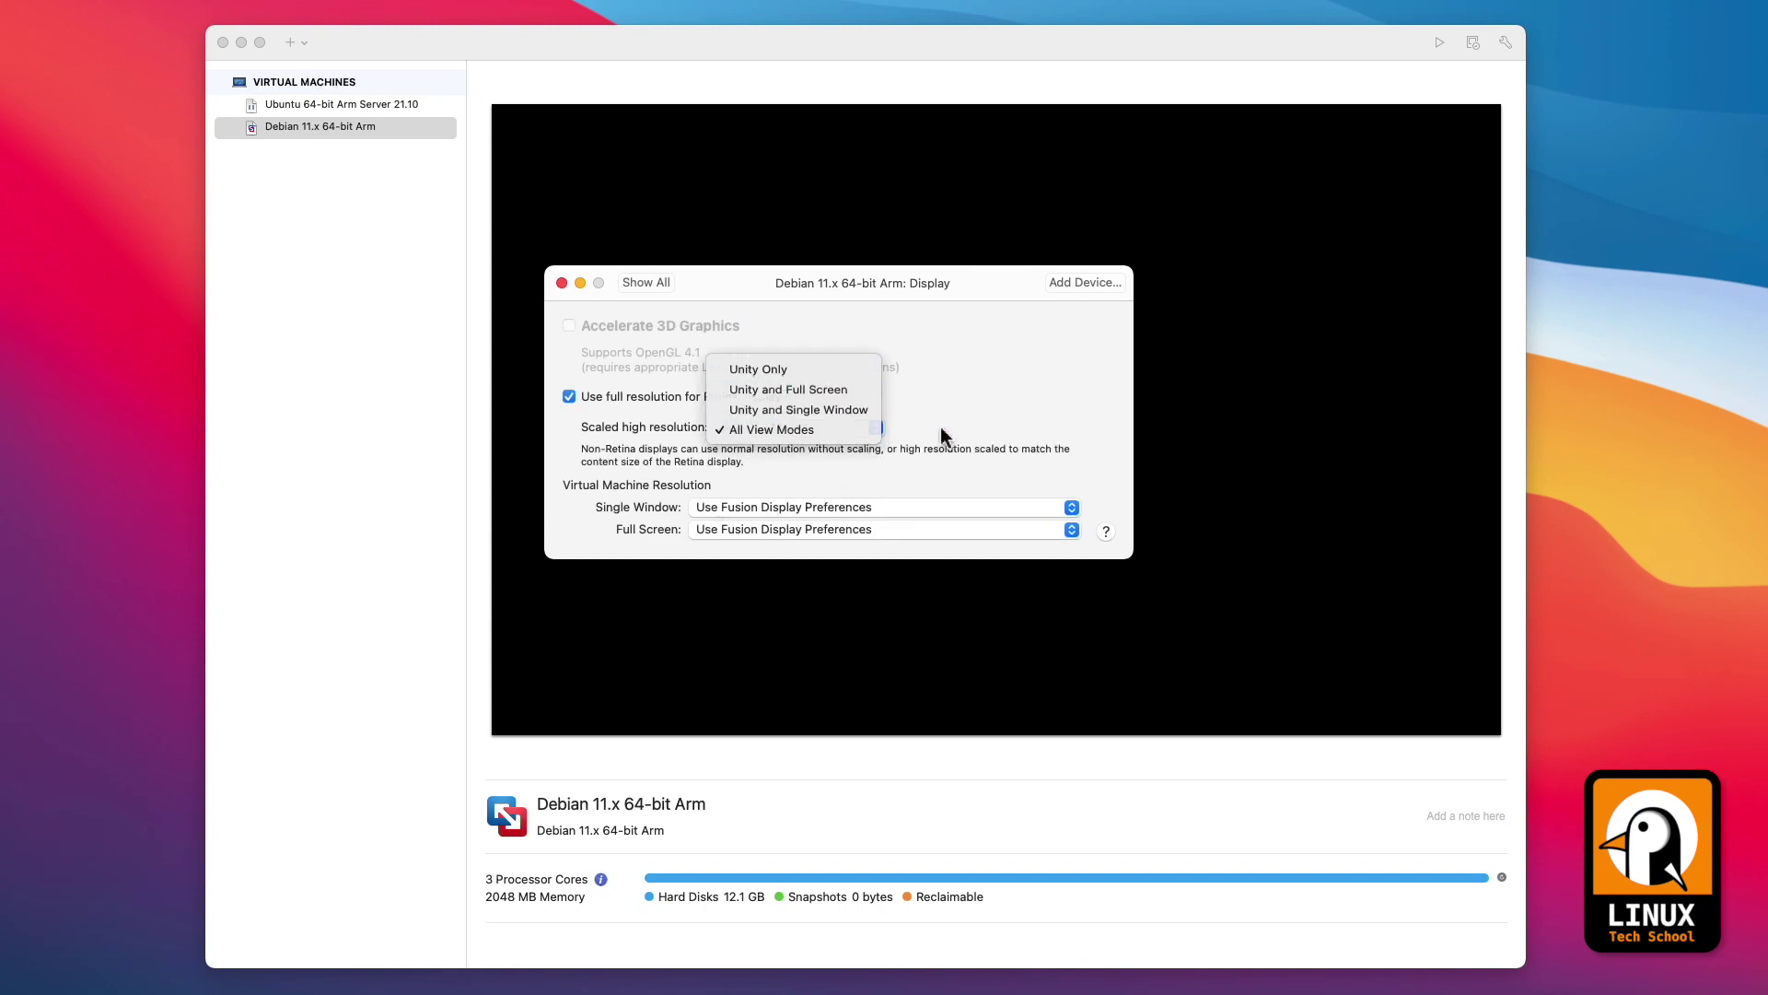
pyautogui.click(643, 281)
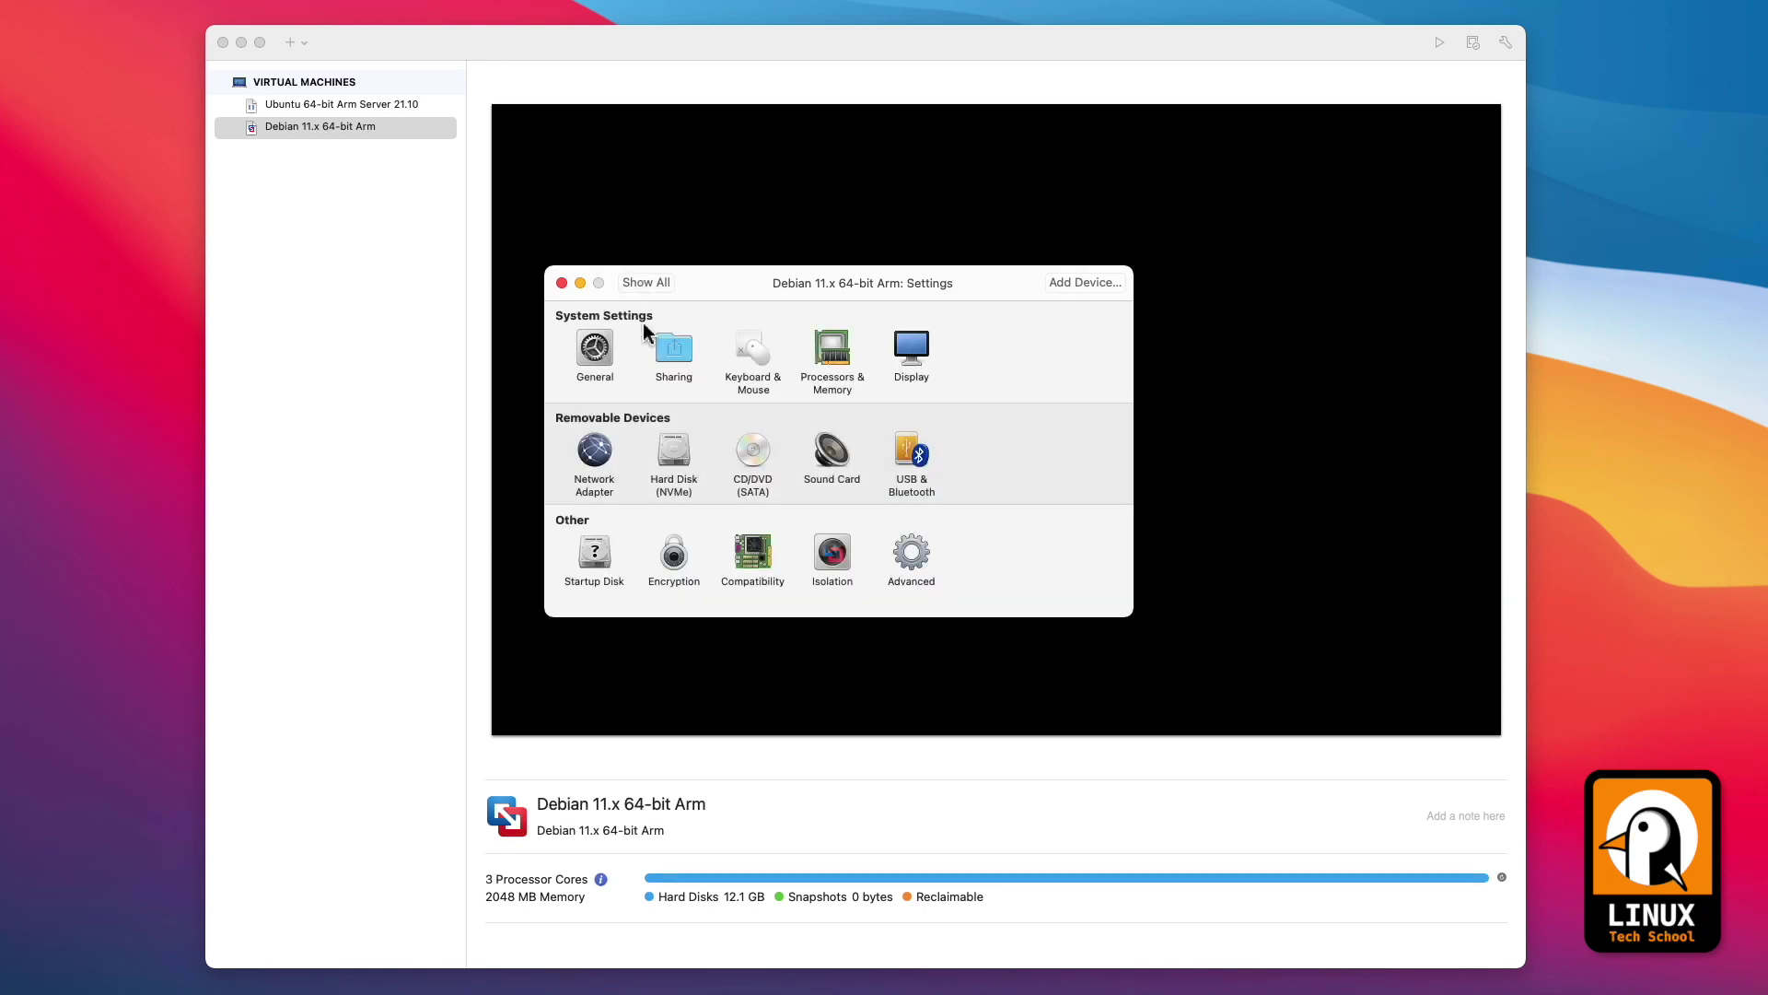
pyautogui.click(594, 453)
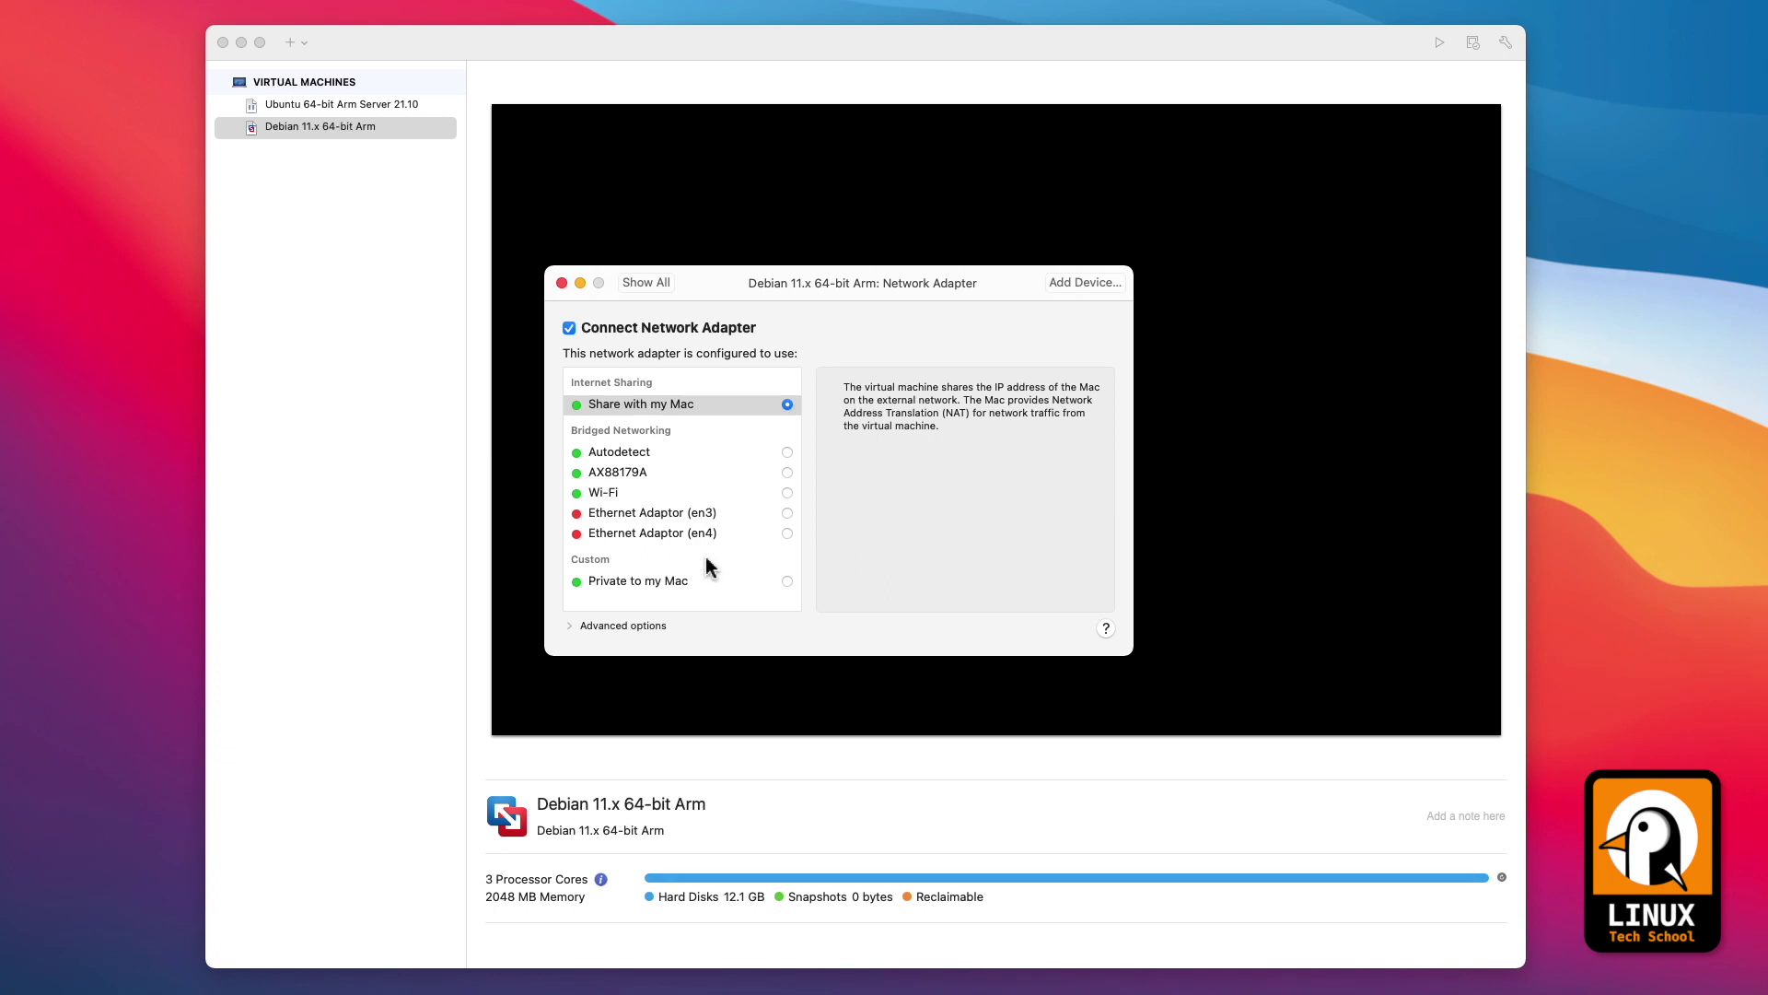
pyautogui.click(696, 512)
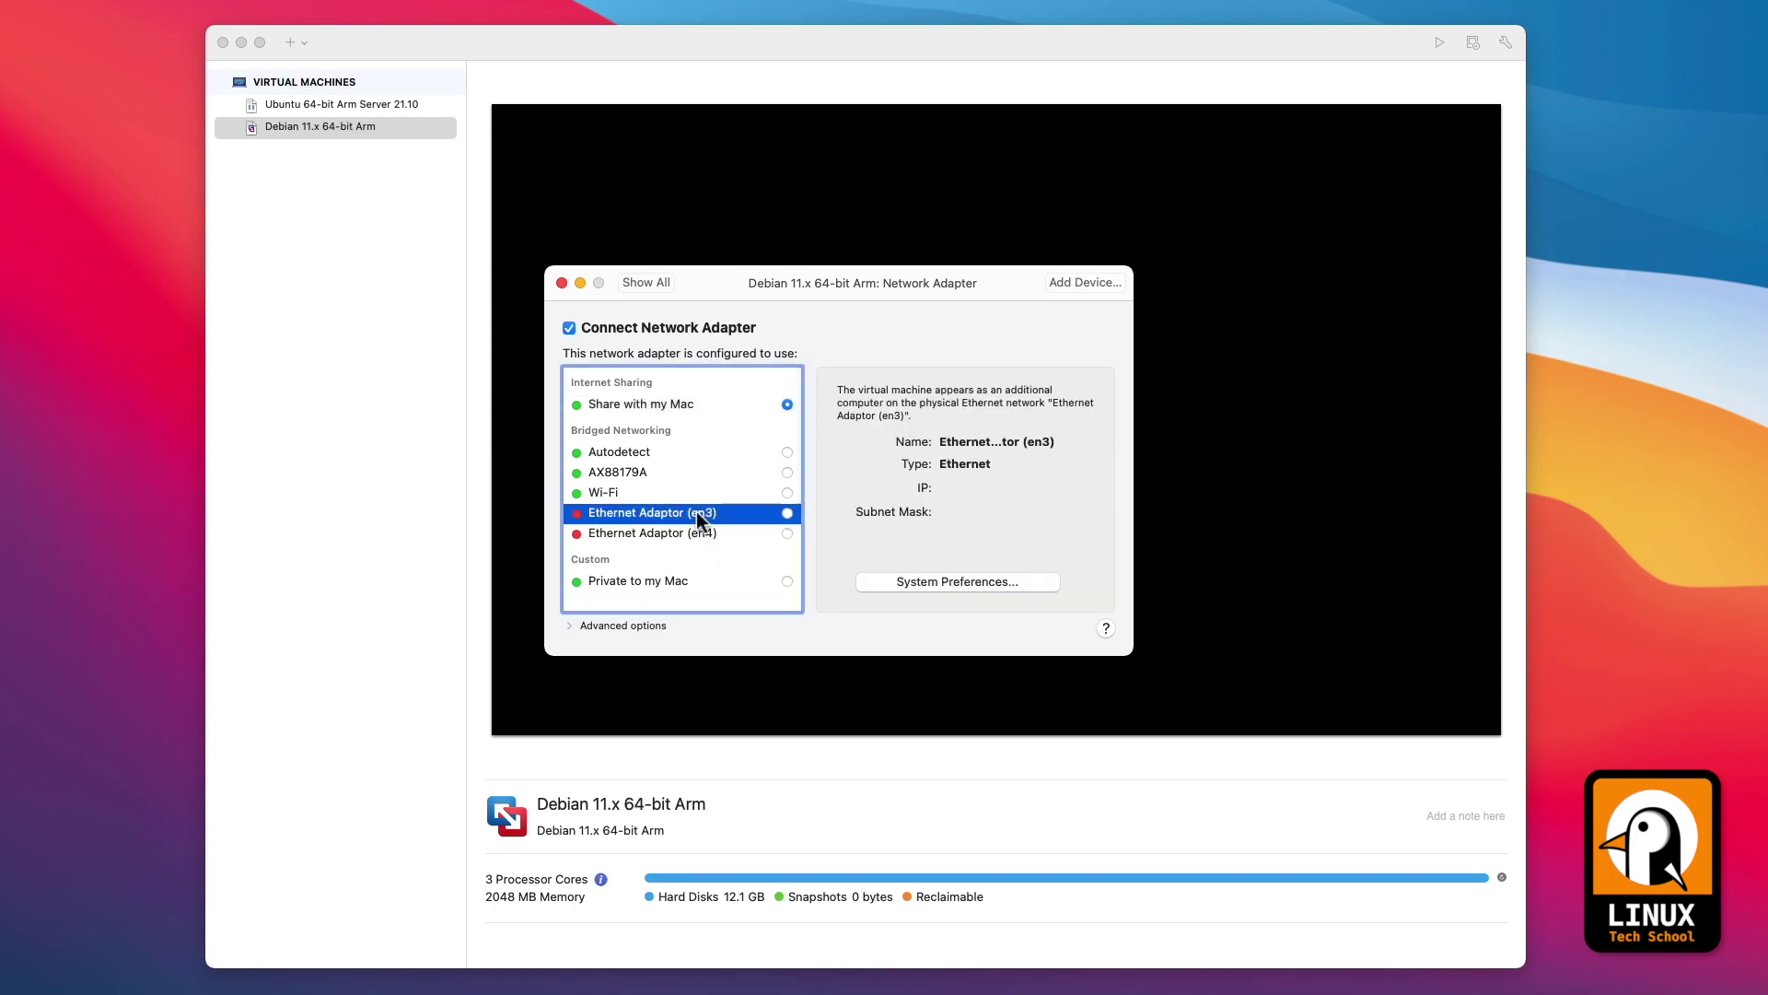
pyautogui.click(789, 514)
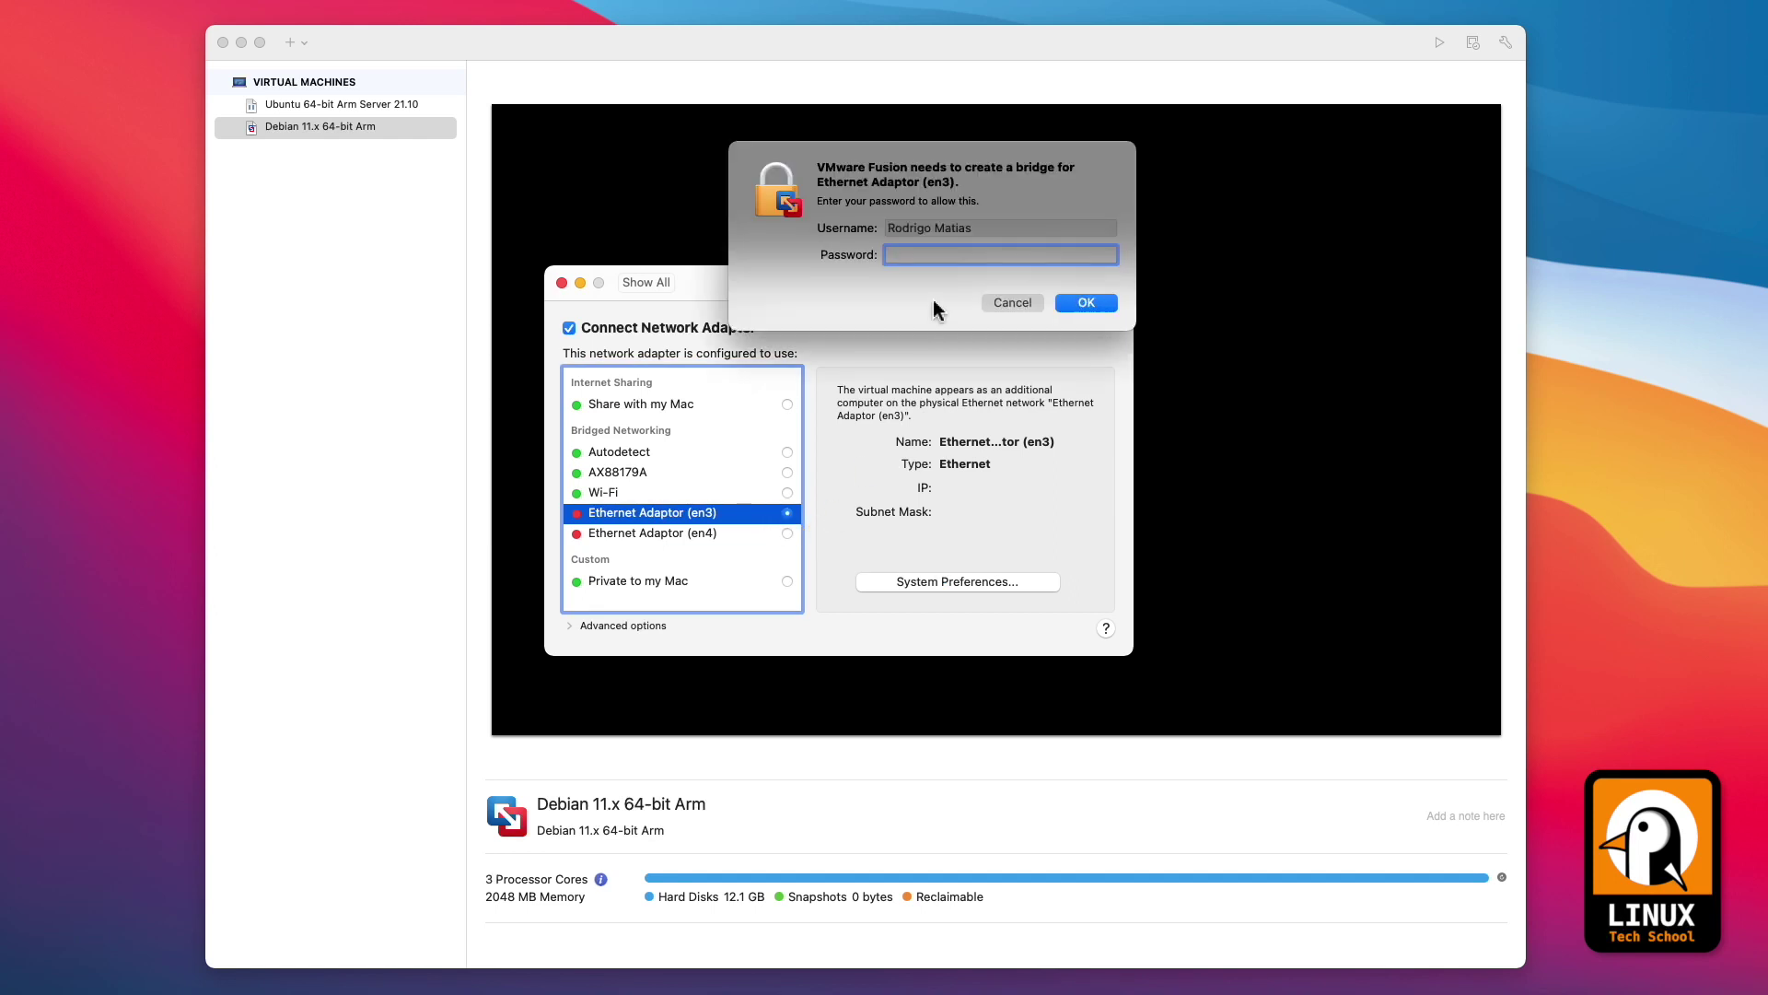
pyautogui.write('********')
pyautogui.press('Return')
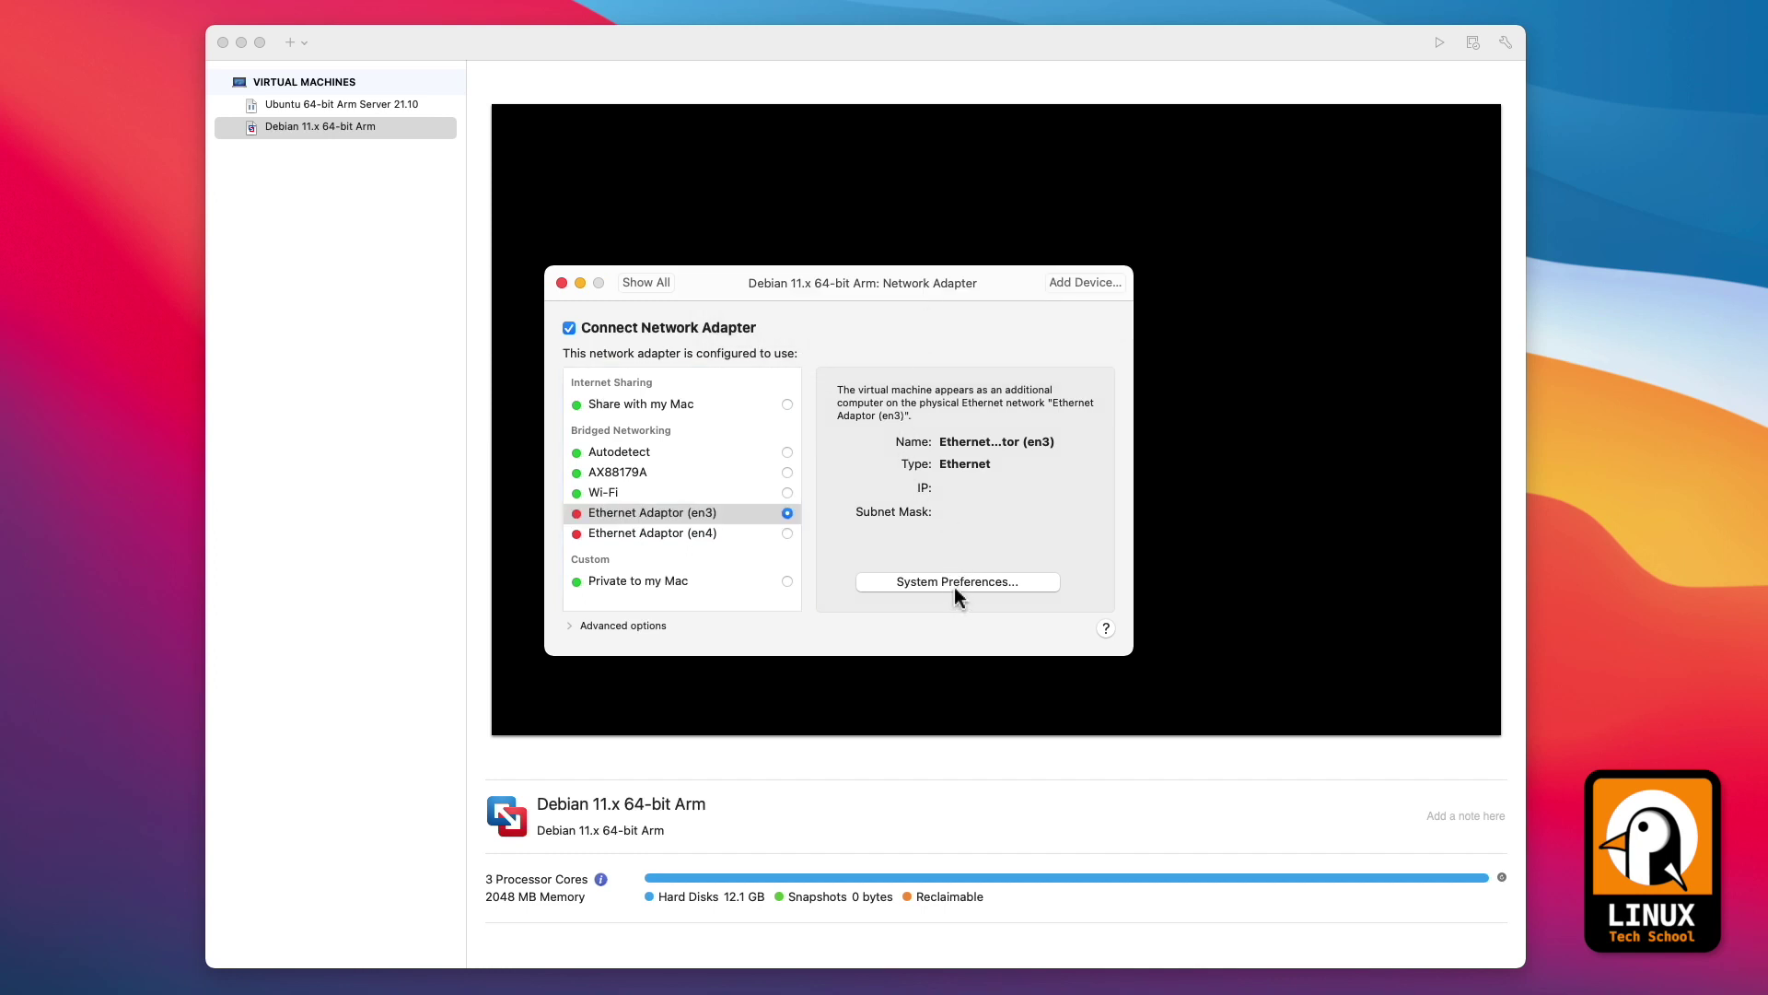
pyautogui.click(954, 584)
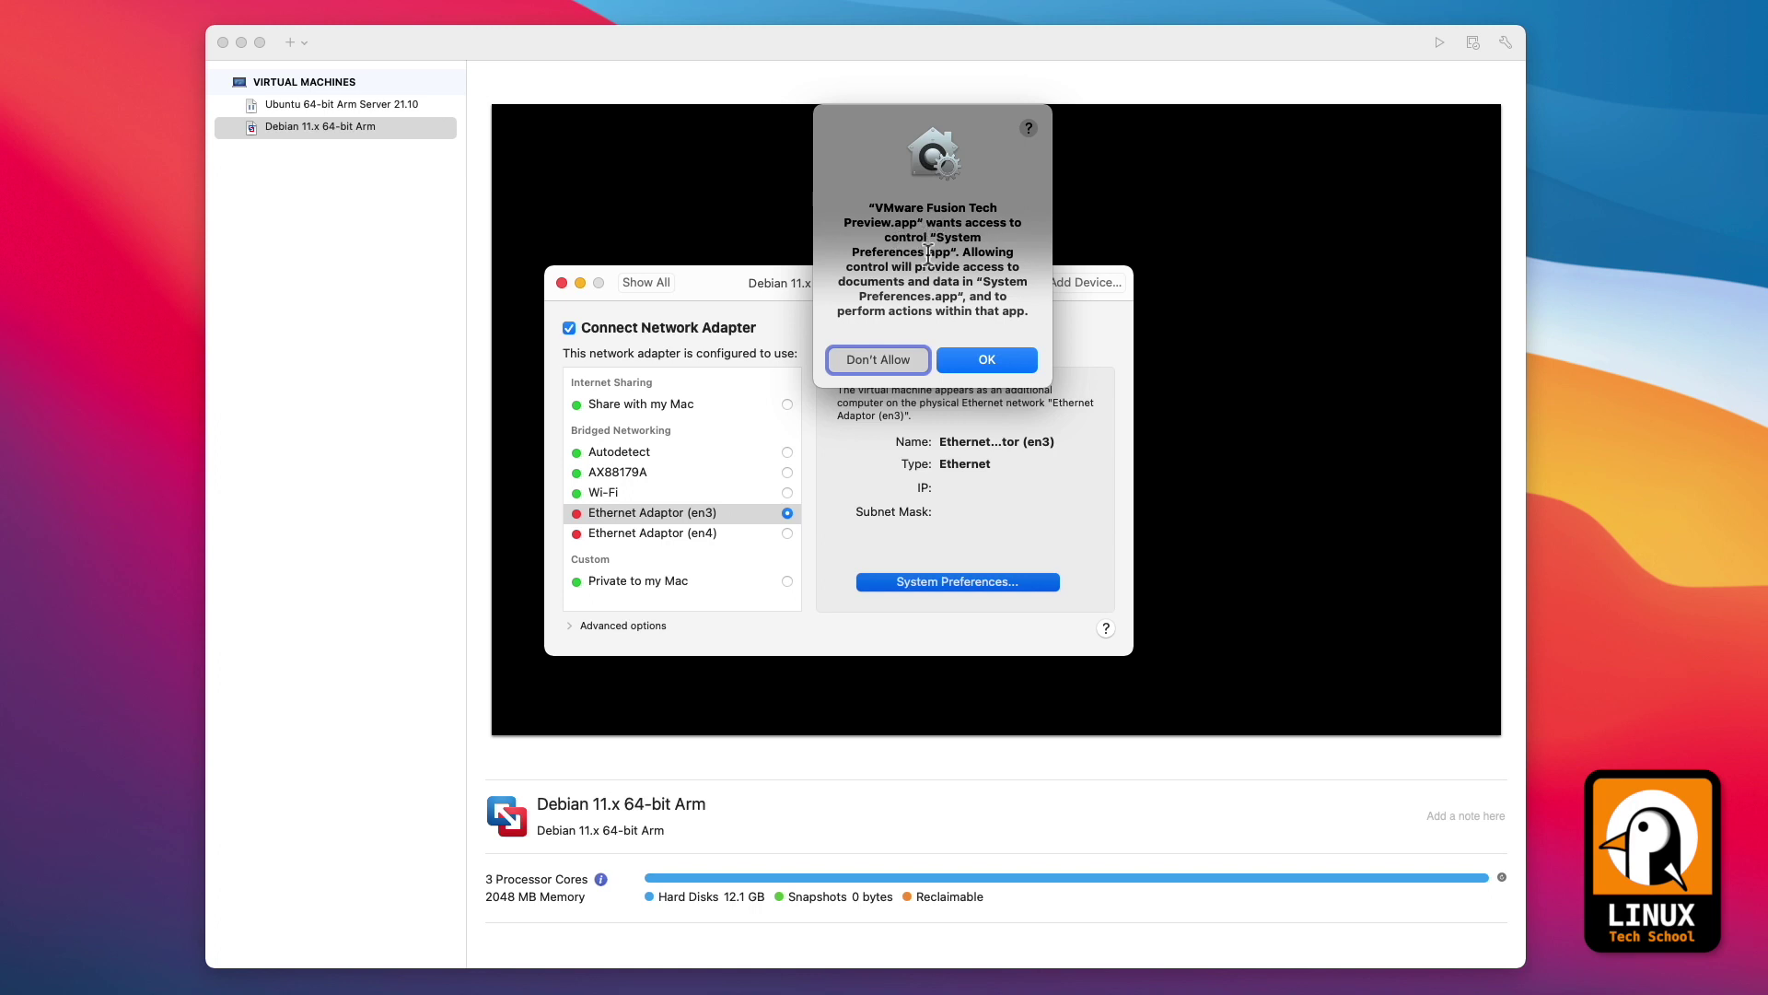
pyautogui.click(970, 361)
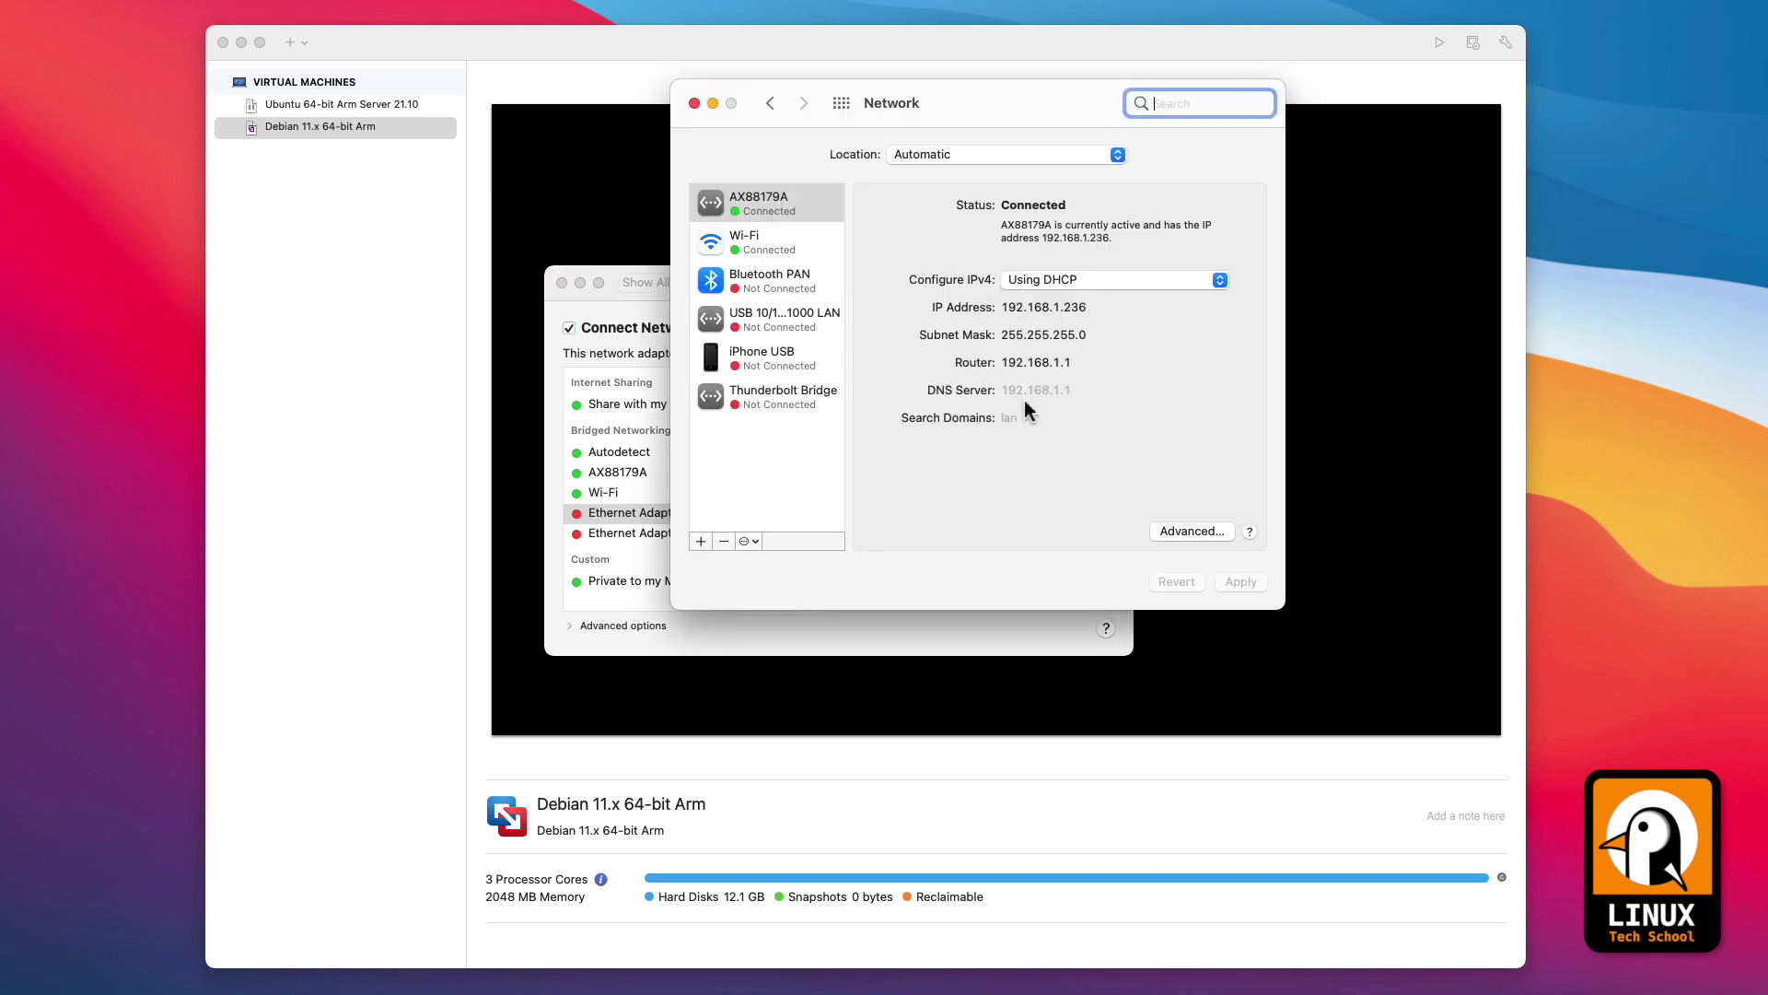
pyautogui.click(695, 103)
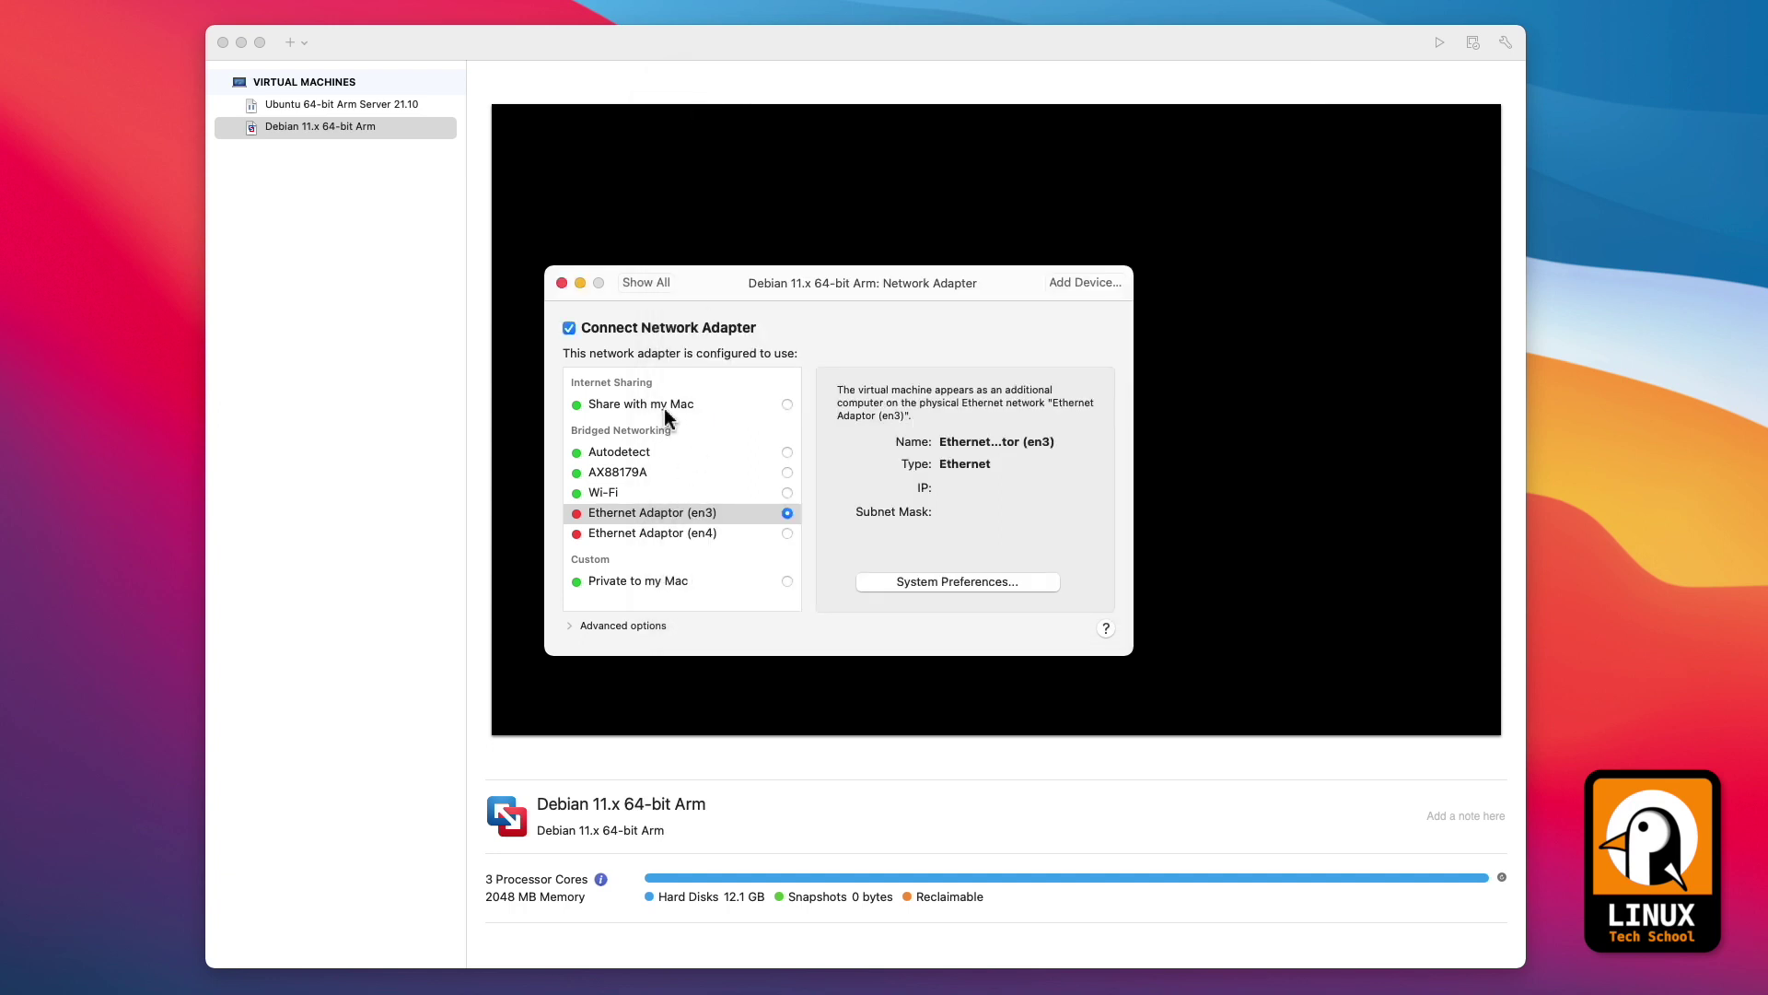
pyautogui.click(673, 580)
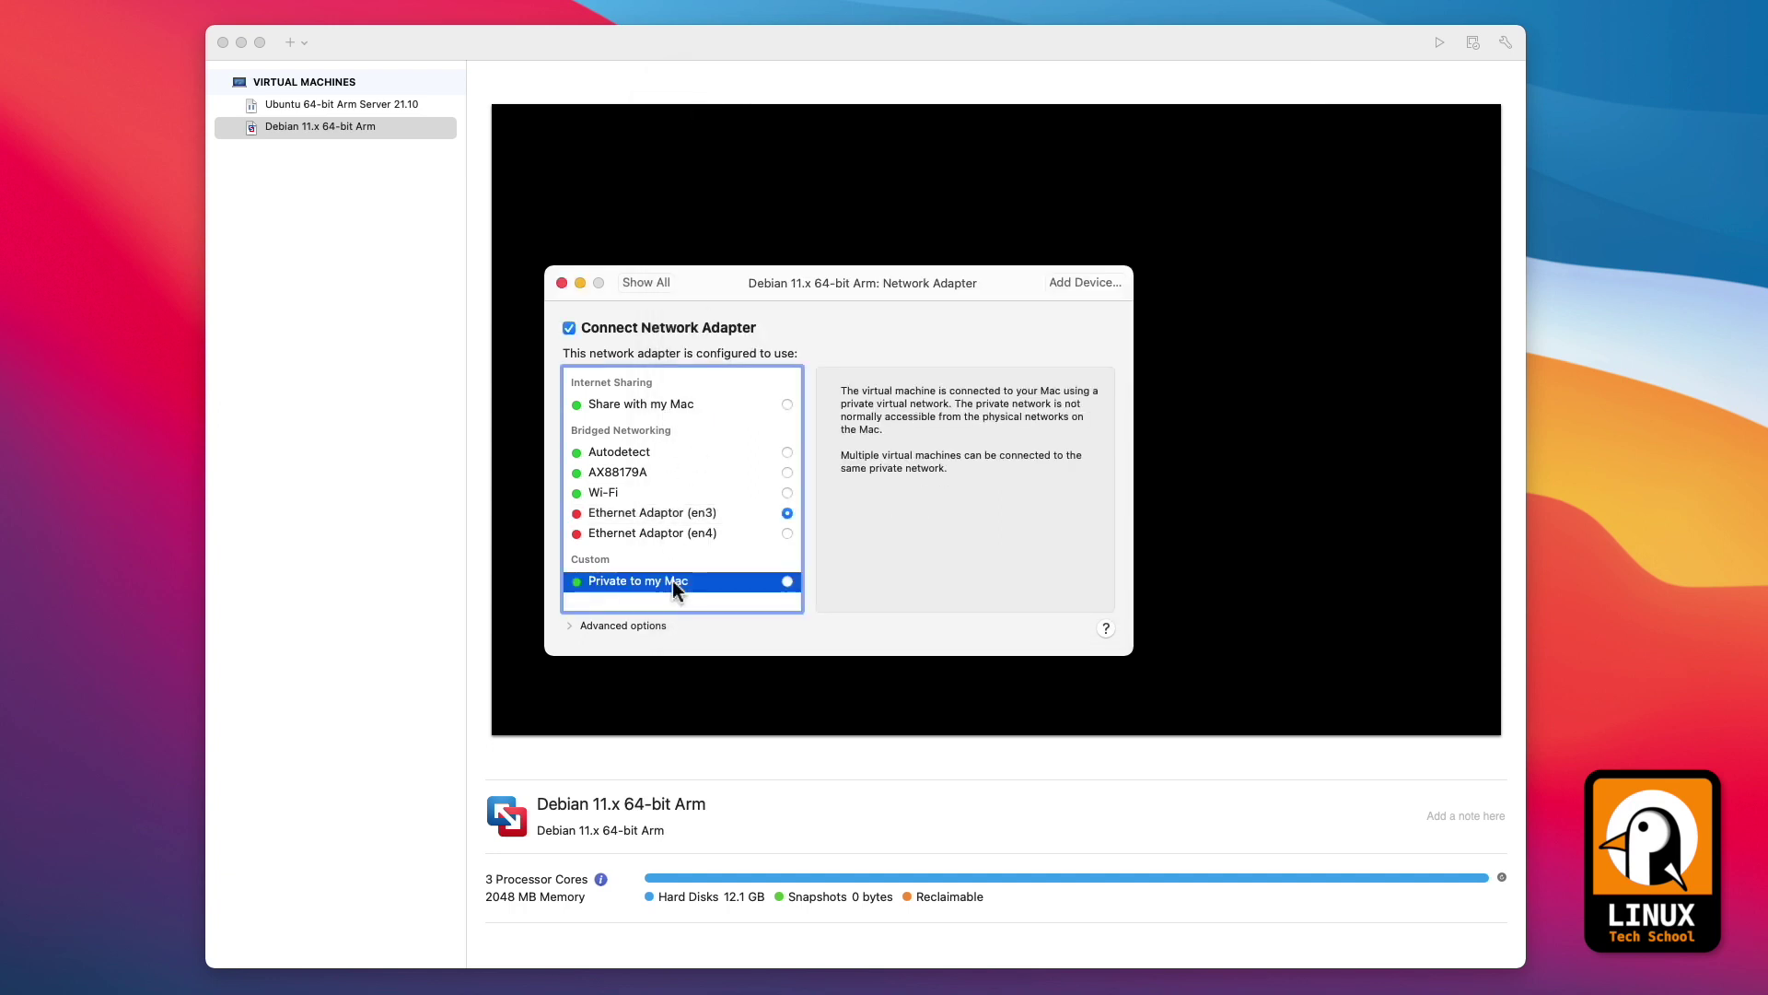
pyautogui.click(787, 581)
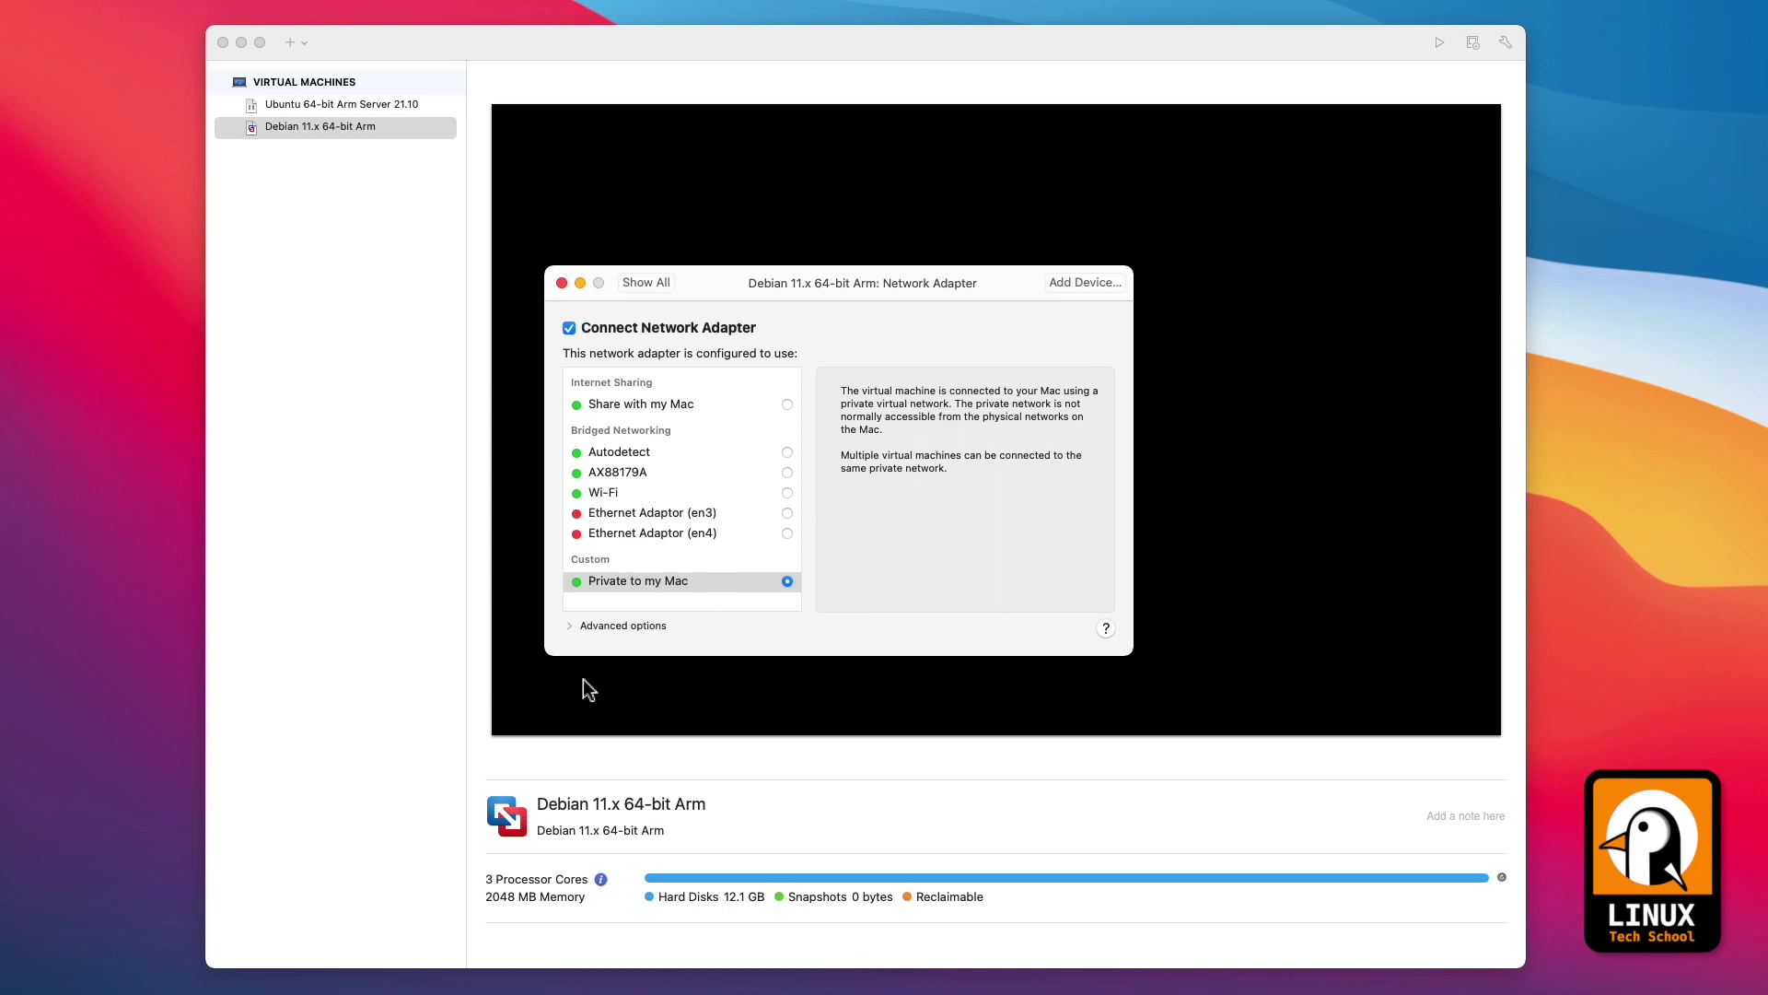
pyautogui.click(570, 627)
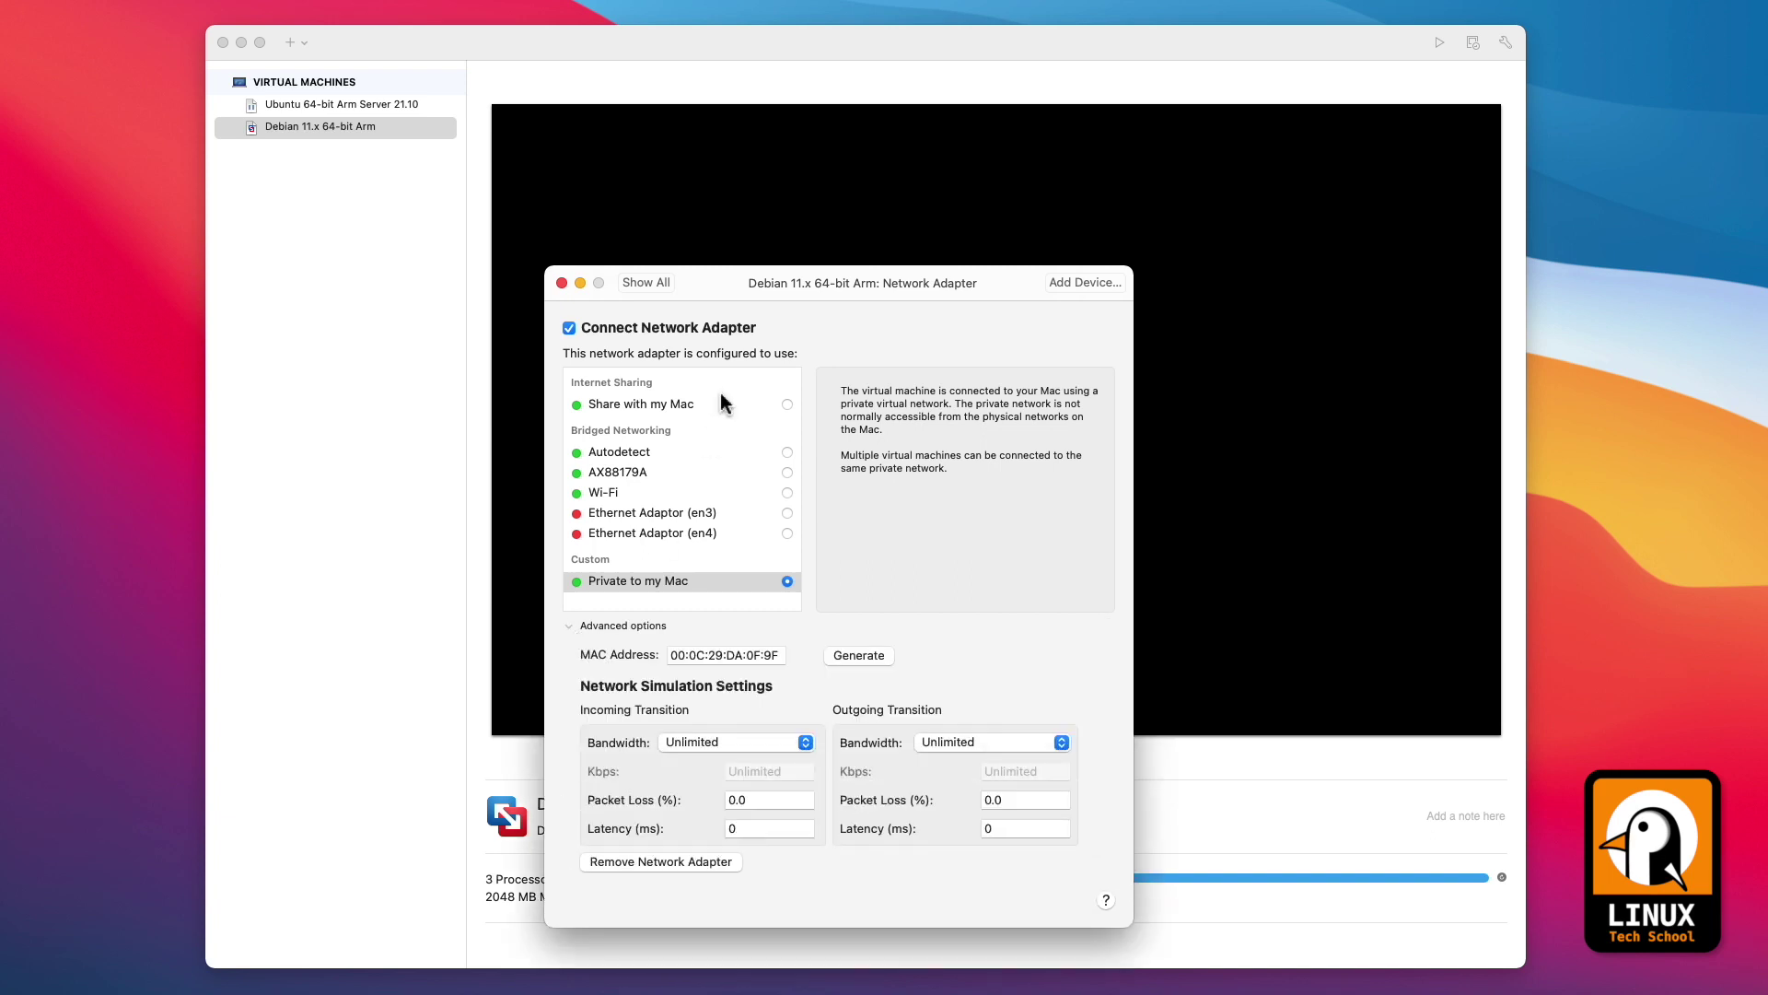
pyautogui.moveTo(733, 289); pyautogui.dragTo(746, 192)
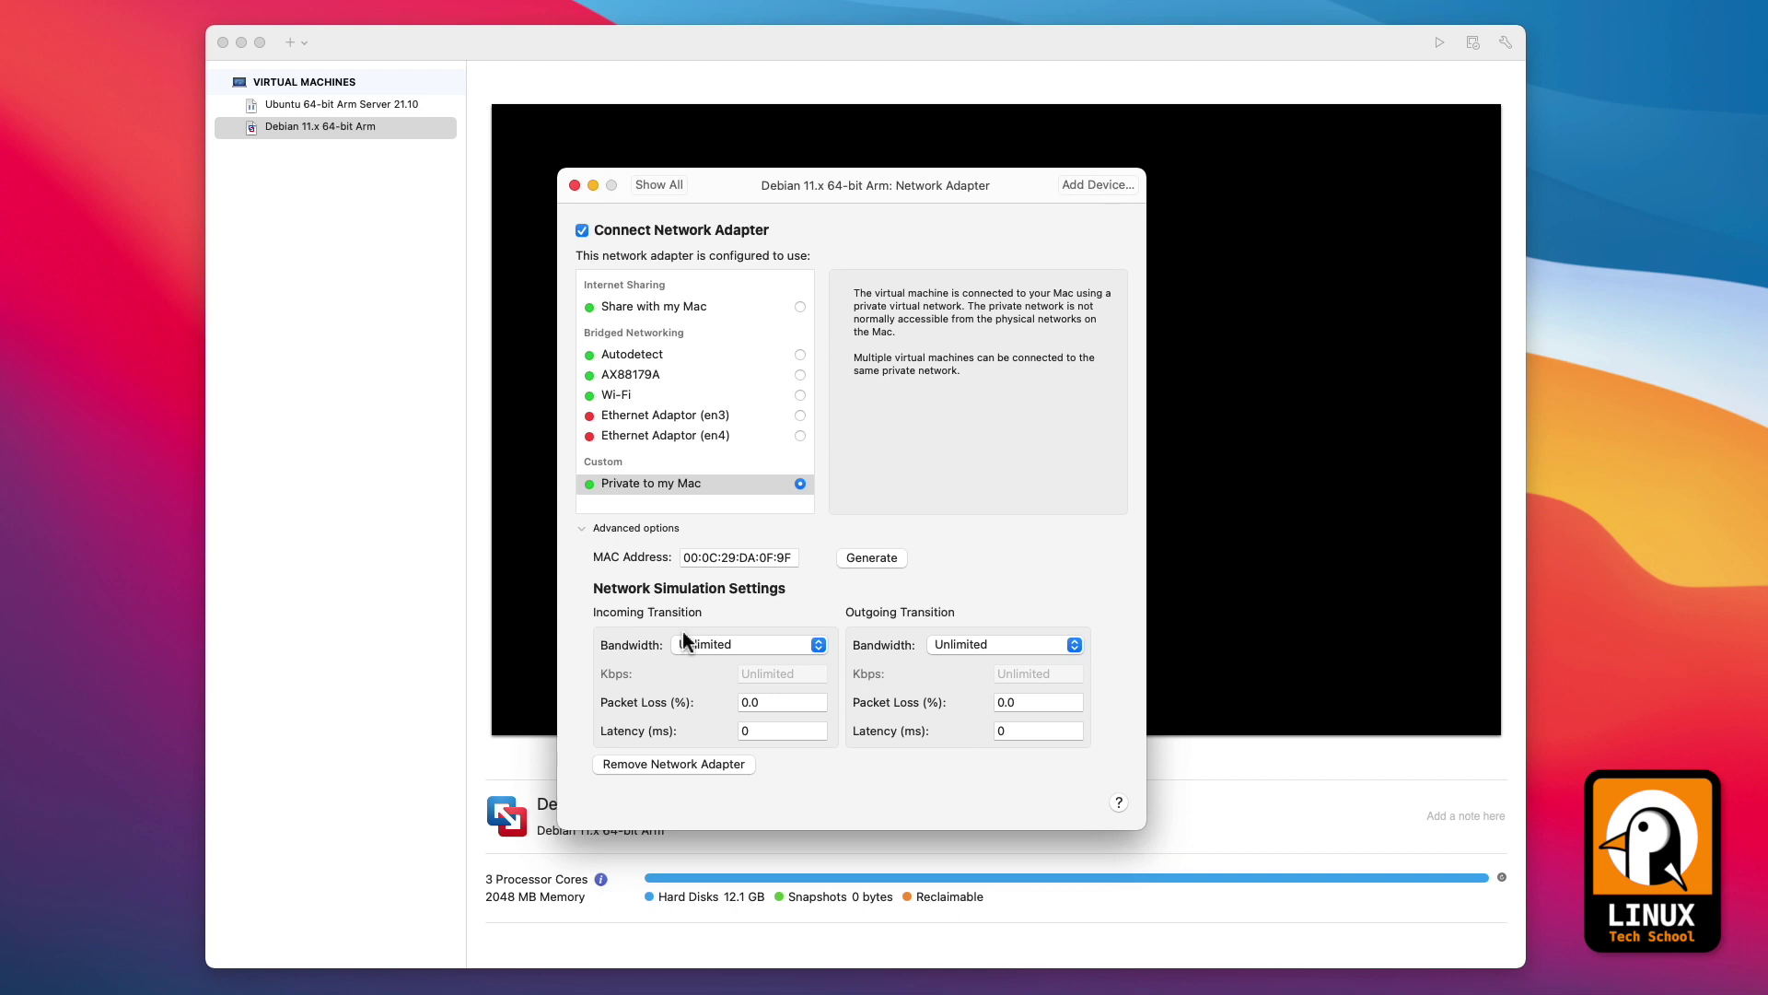
pyautogui.click(800, 307)
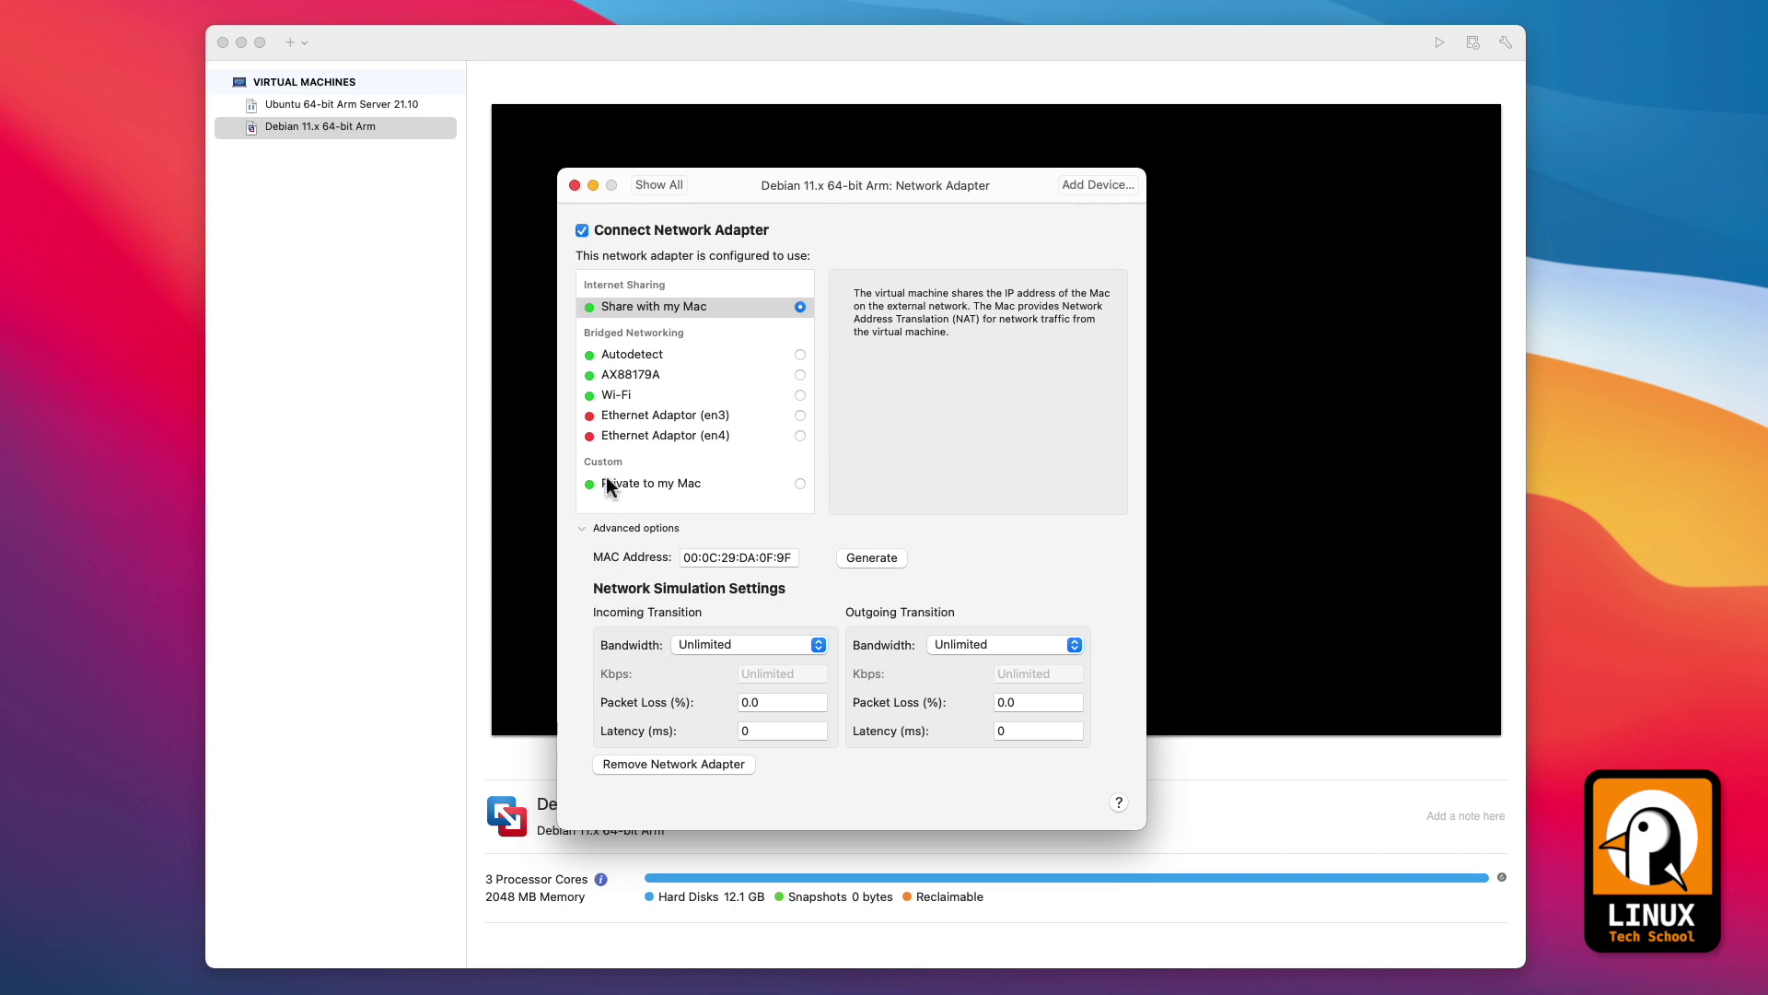
pyautogui.click(658, 184)
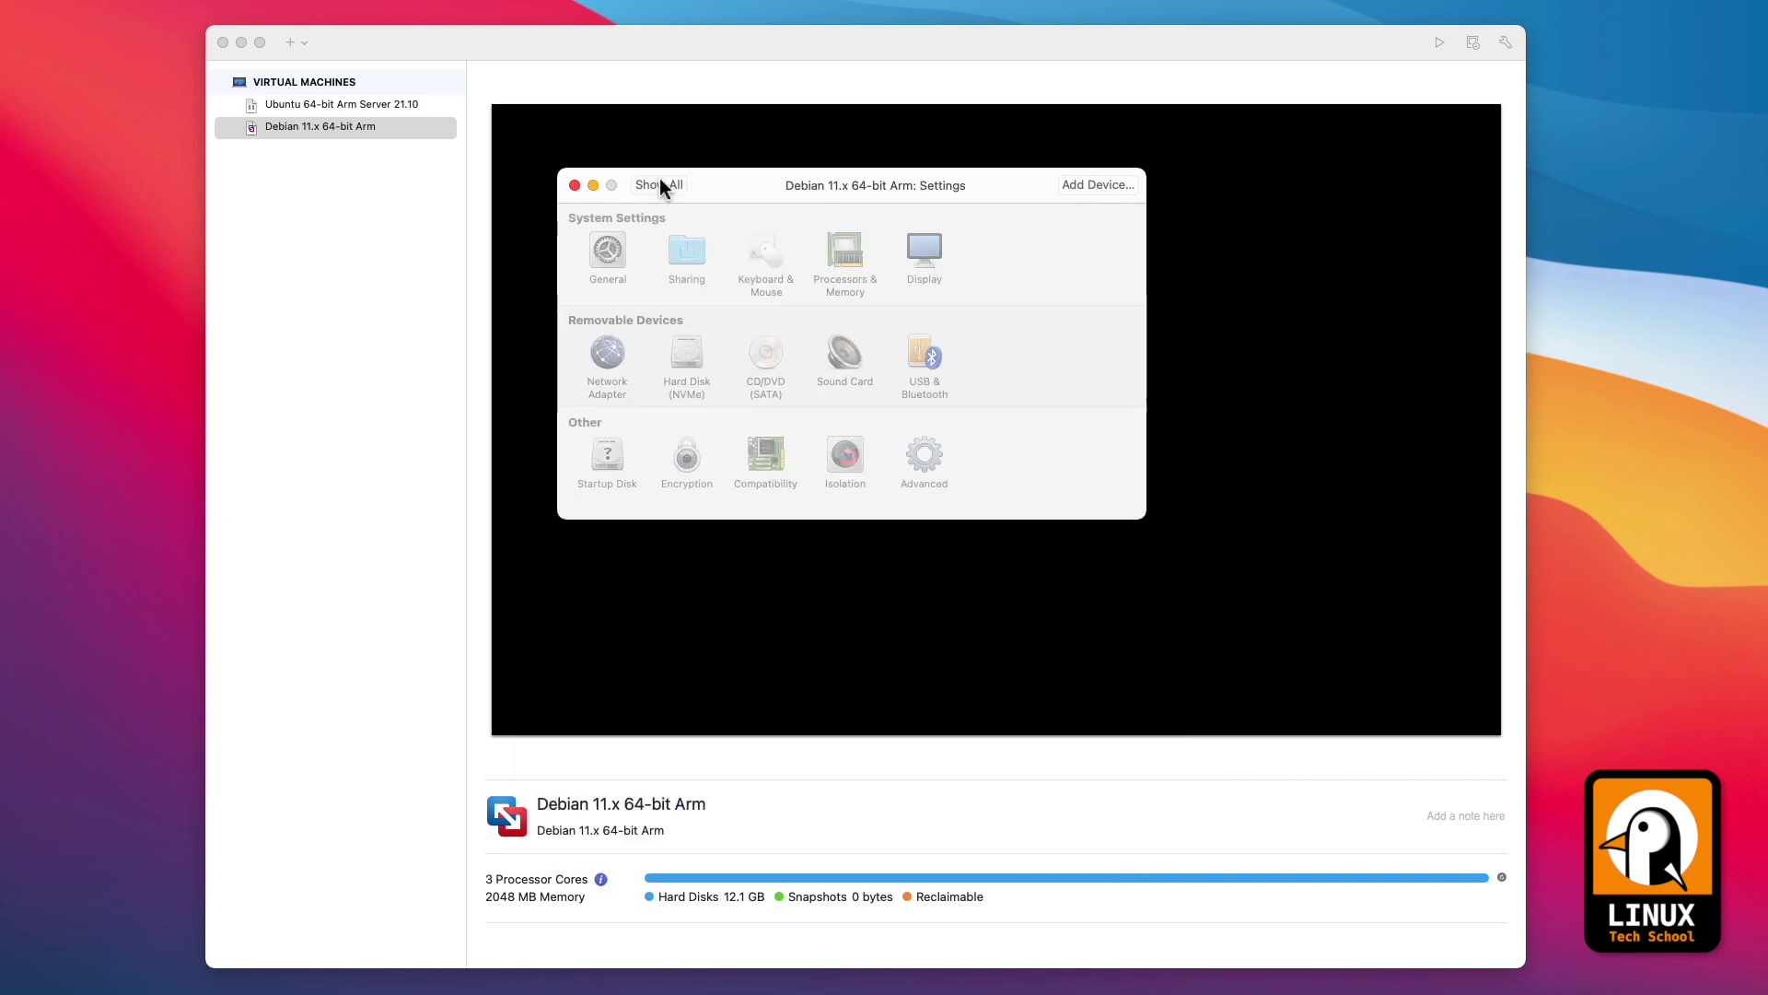
# Review the Debian VM's hard disk and CD/DVD (SATA) settings
pyautogui.click(689, 346)
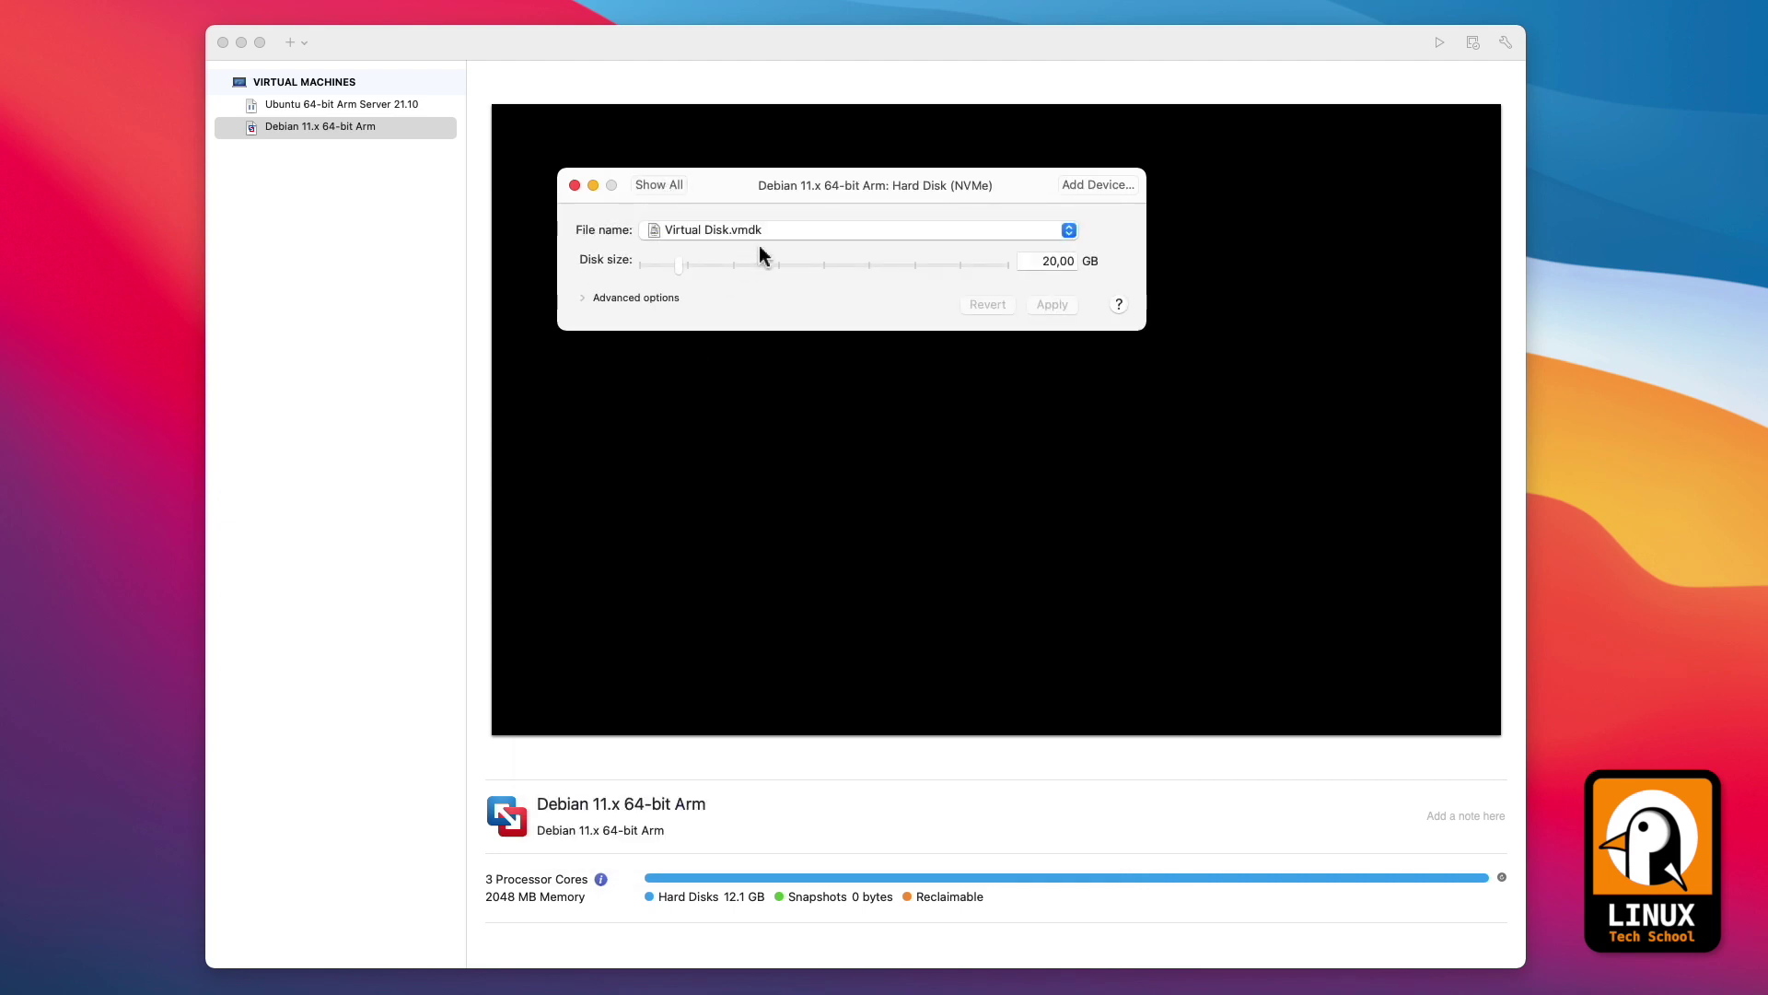
pyautogui.click(675, 188)
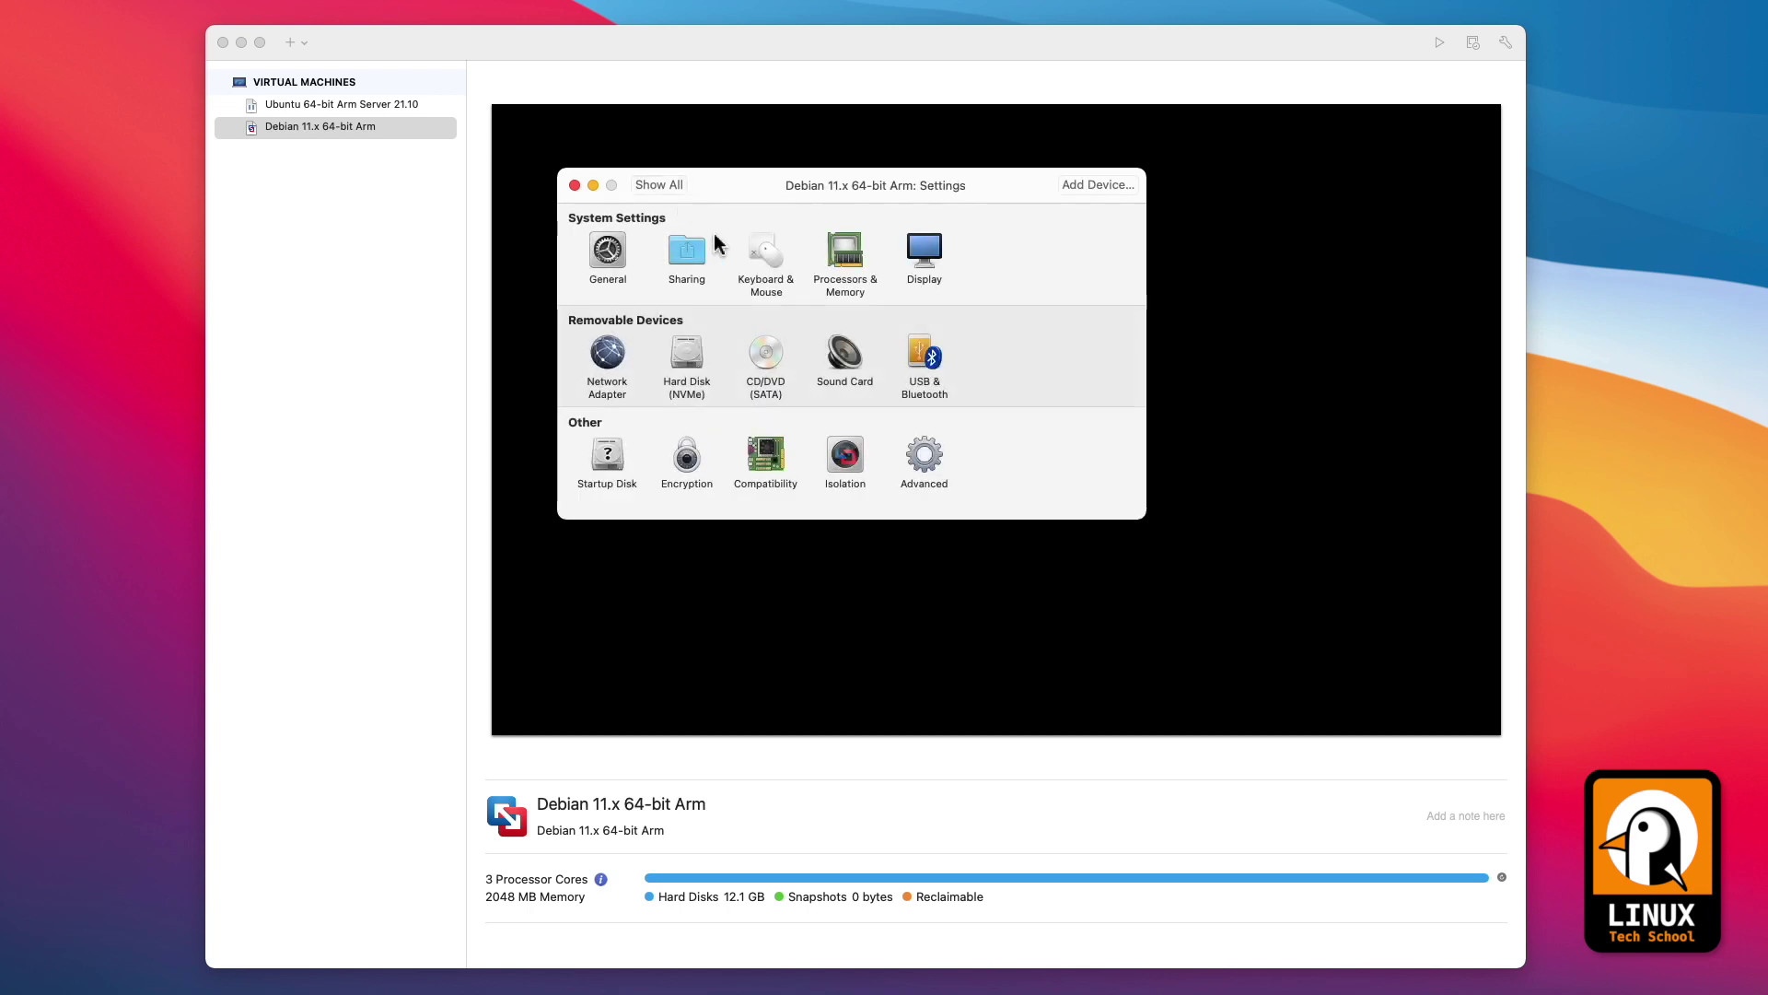
pyautogui.click(761, 348)
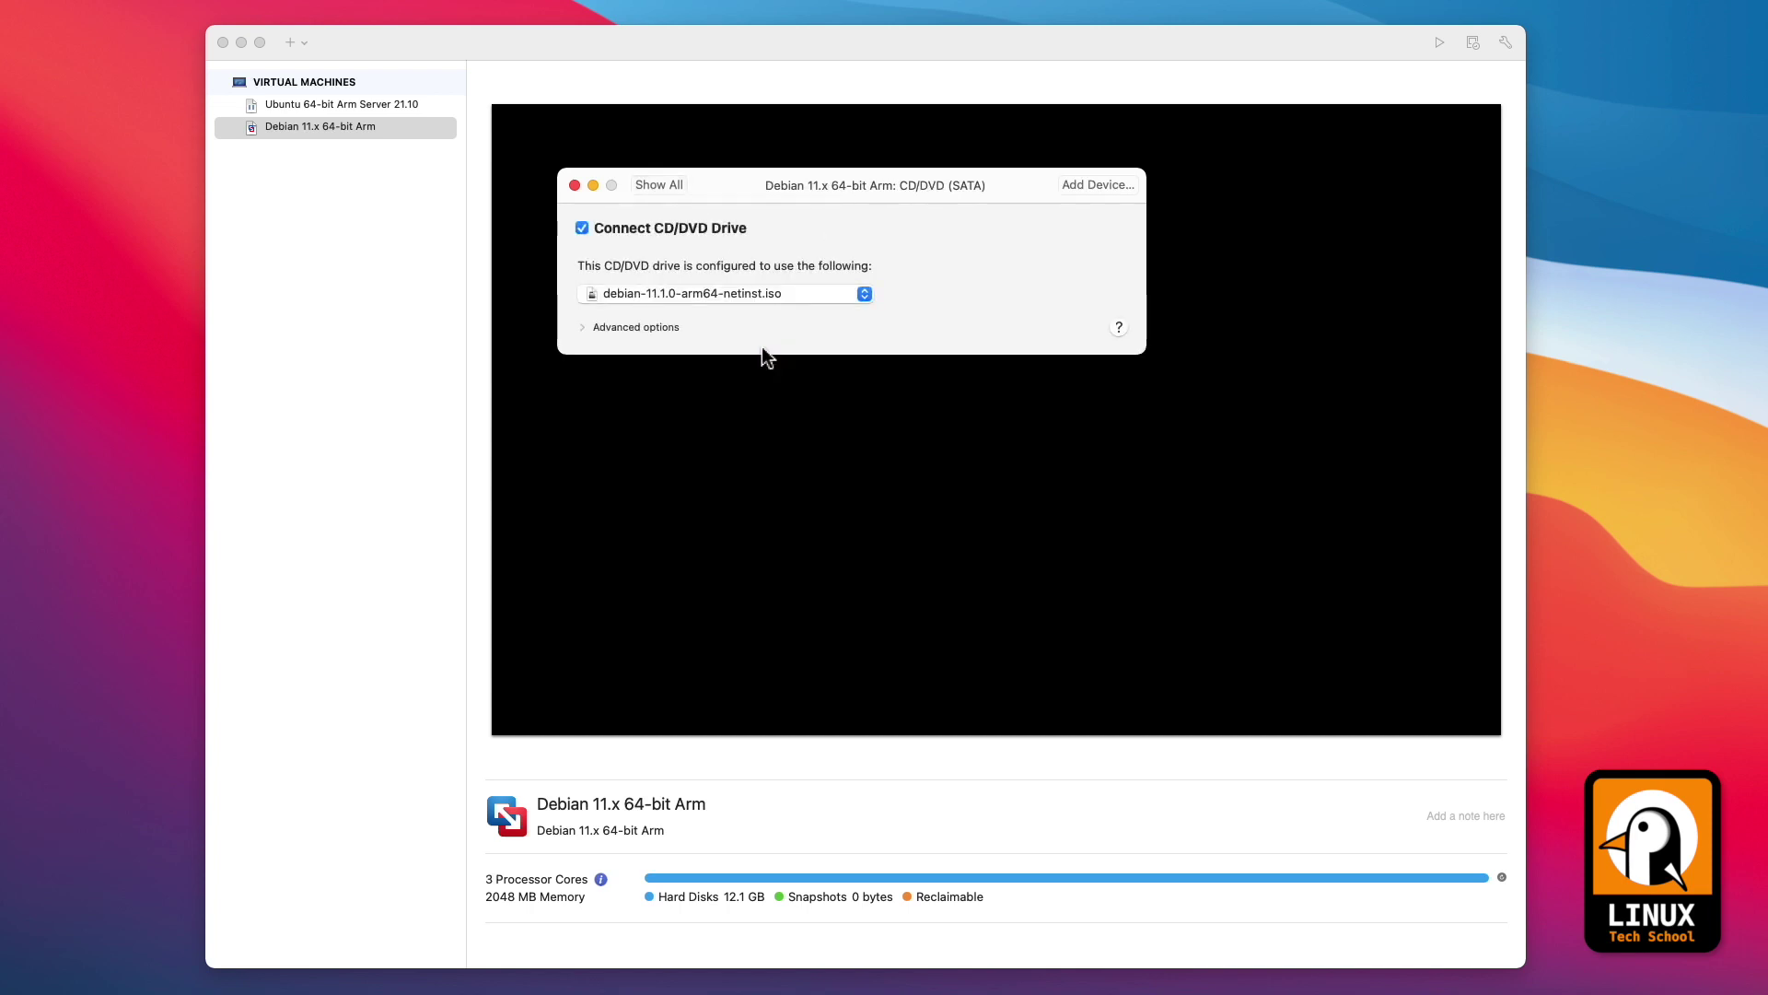
pyautogui.click(665, 181)
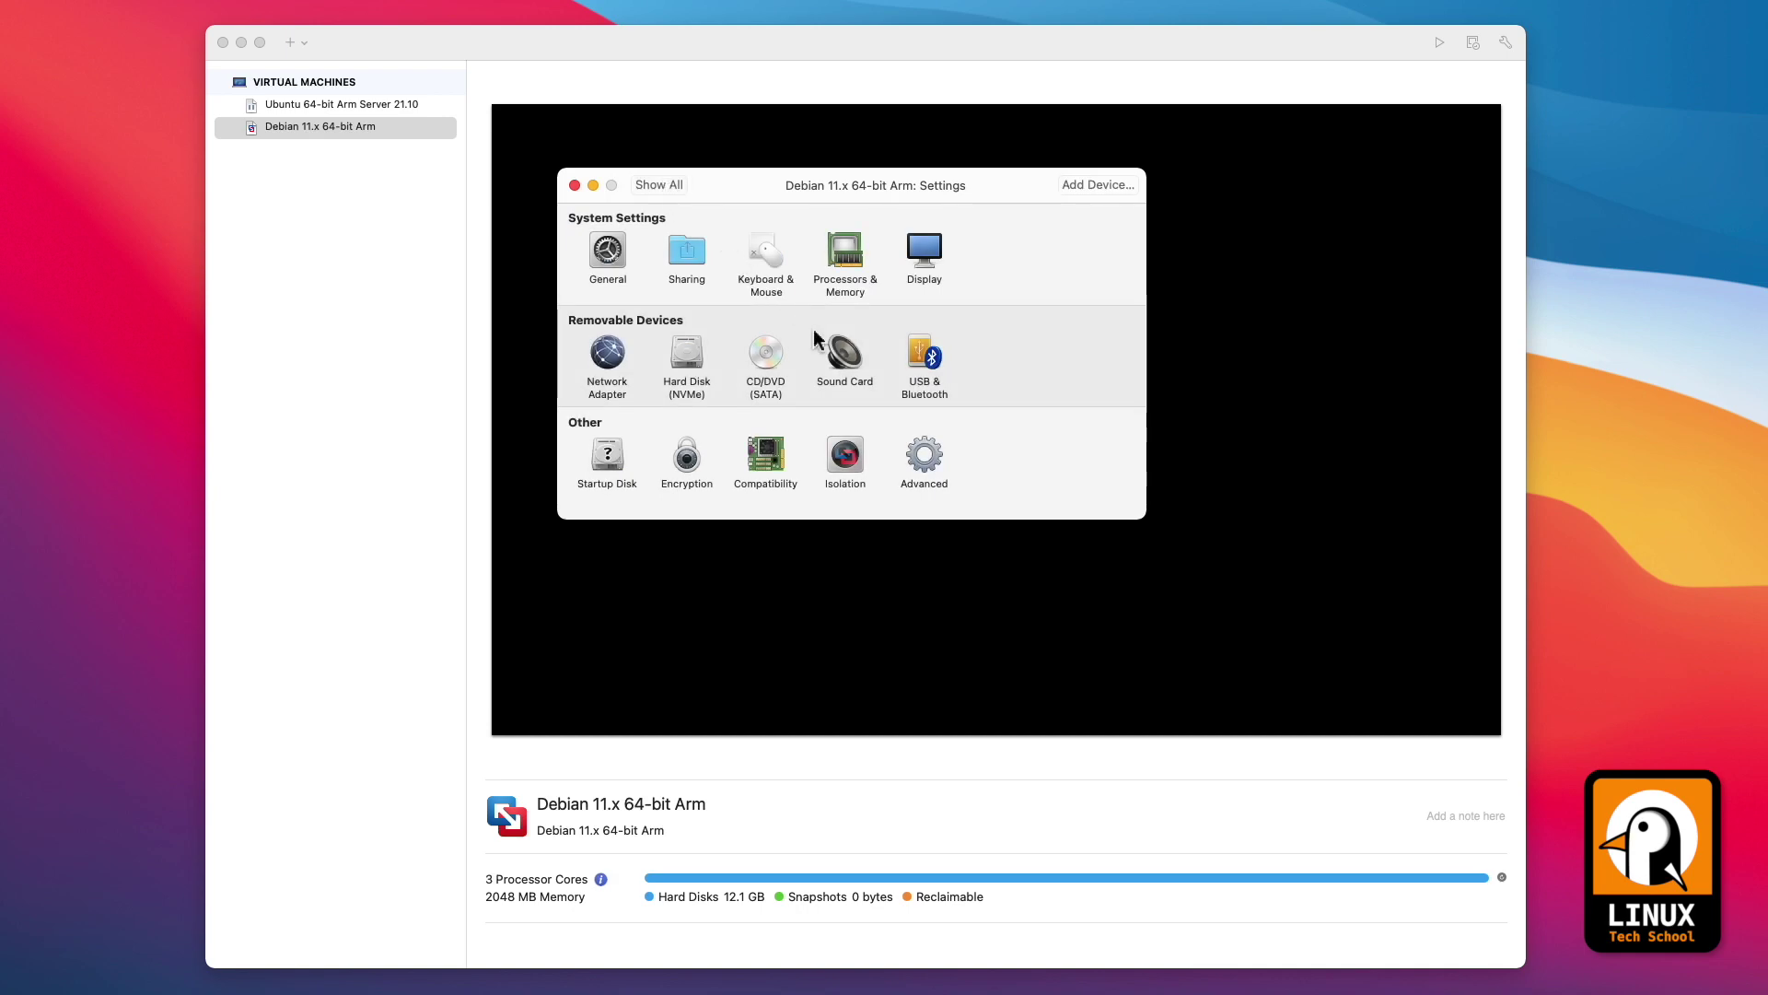
# Check the sound card stays on System Default output, then review USB & Bluetooth
pyautogui.click(827, 355)
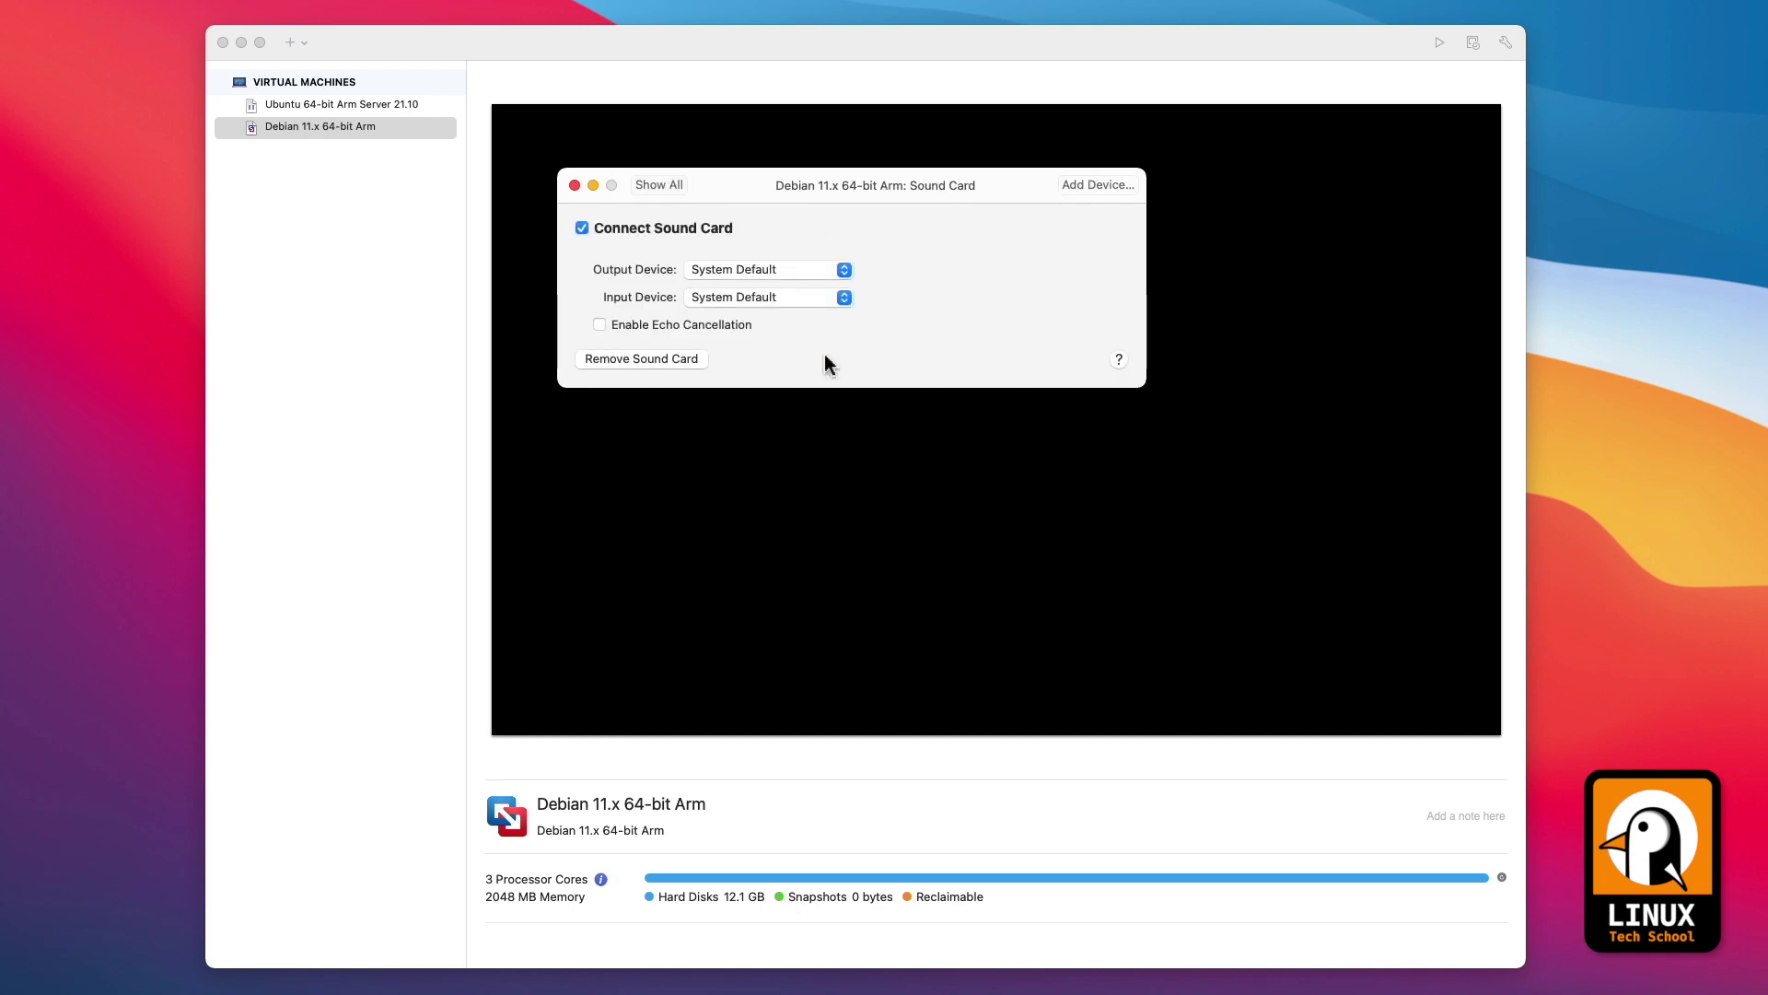
pyautogui.click(843, 270)
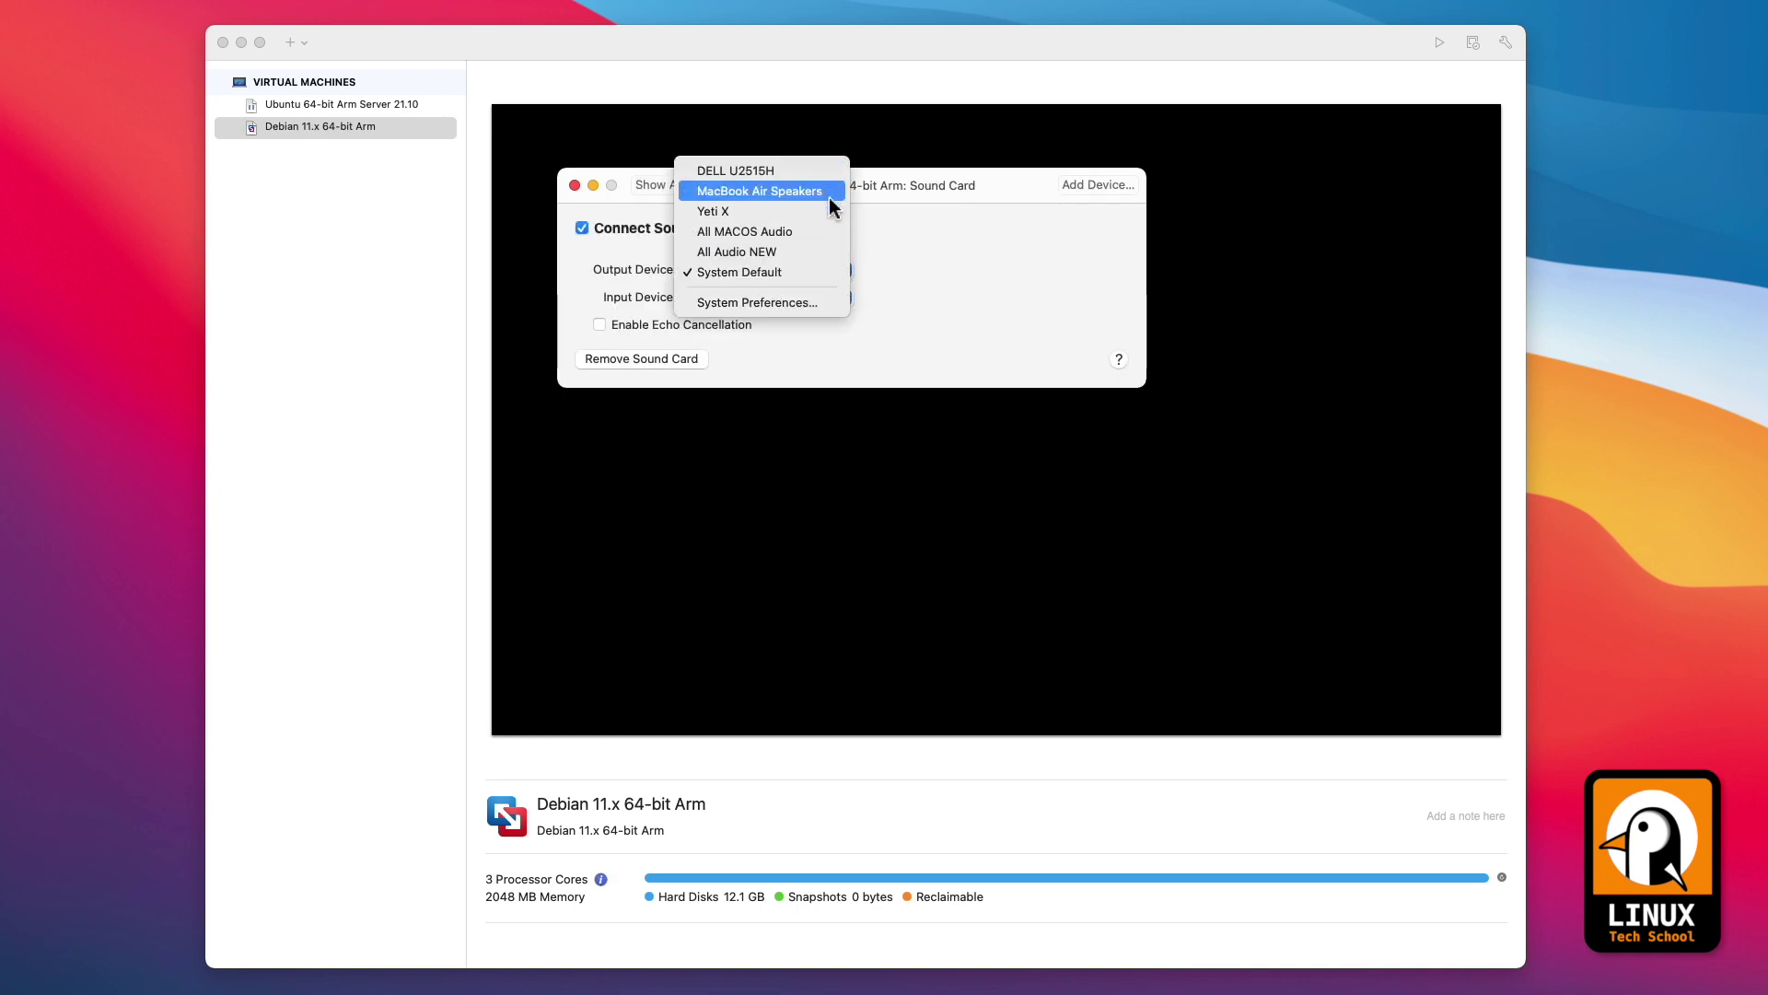
pyautogui.click(904, 274)
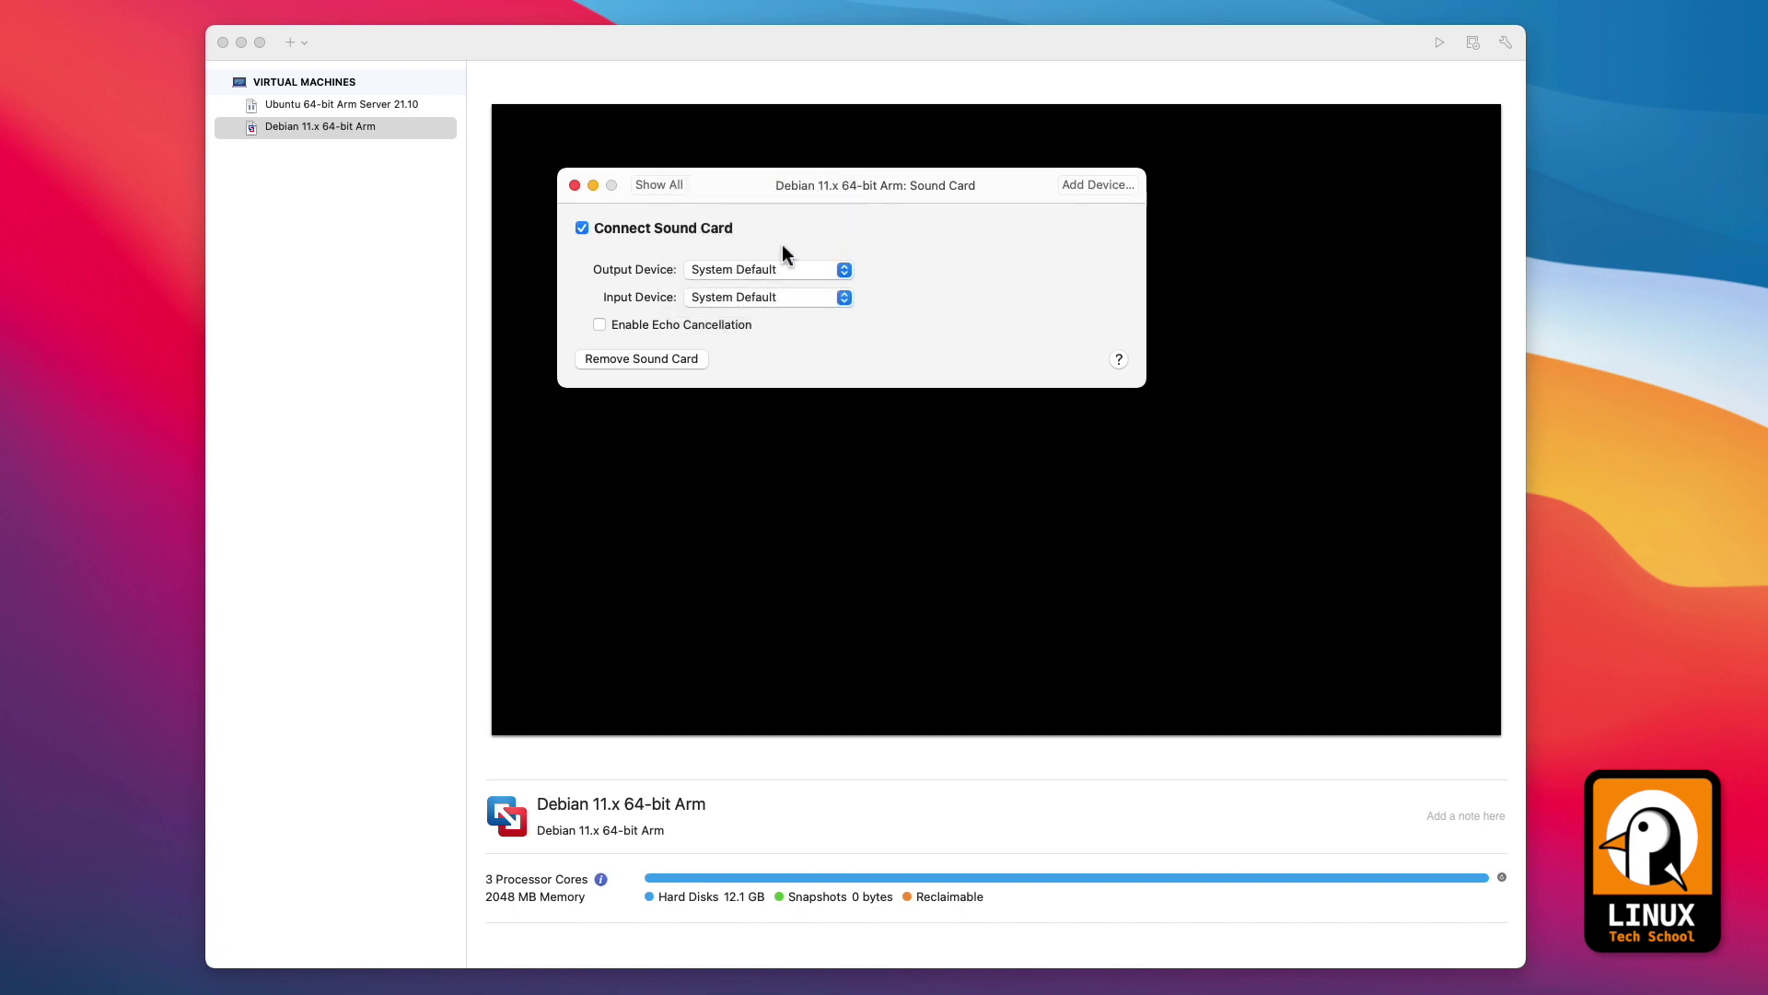
pyautogui.click(671, 185)
pyautogui.click(917, 354)
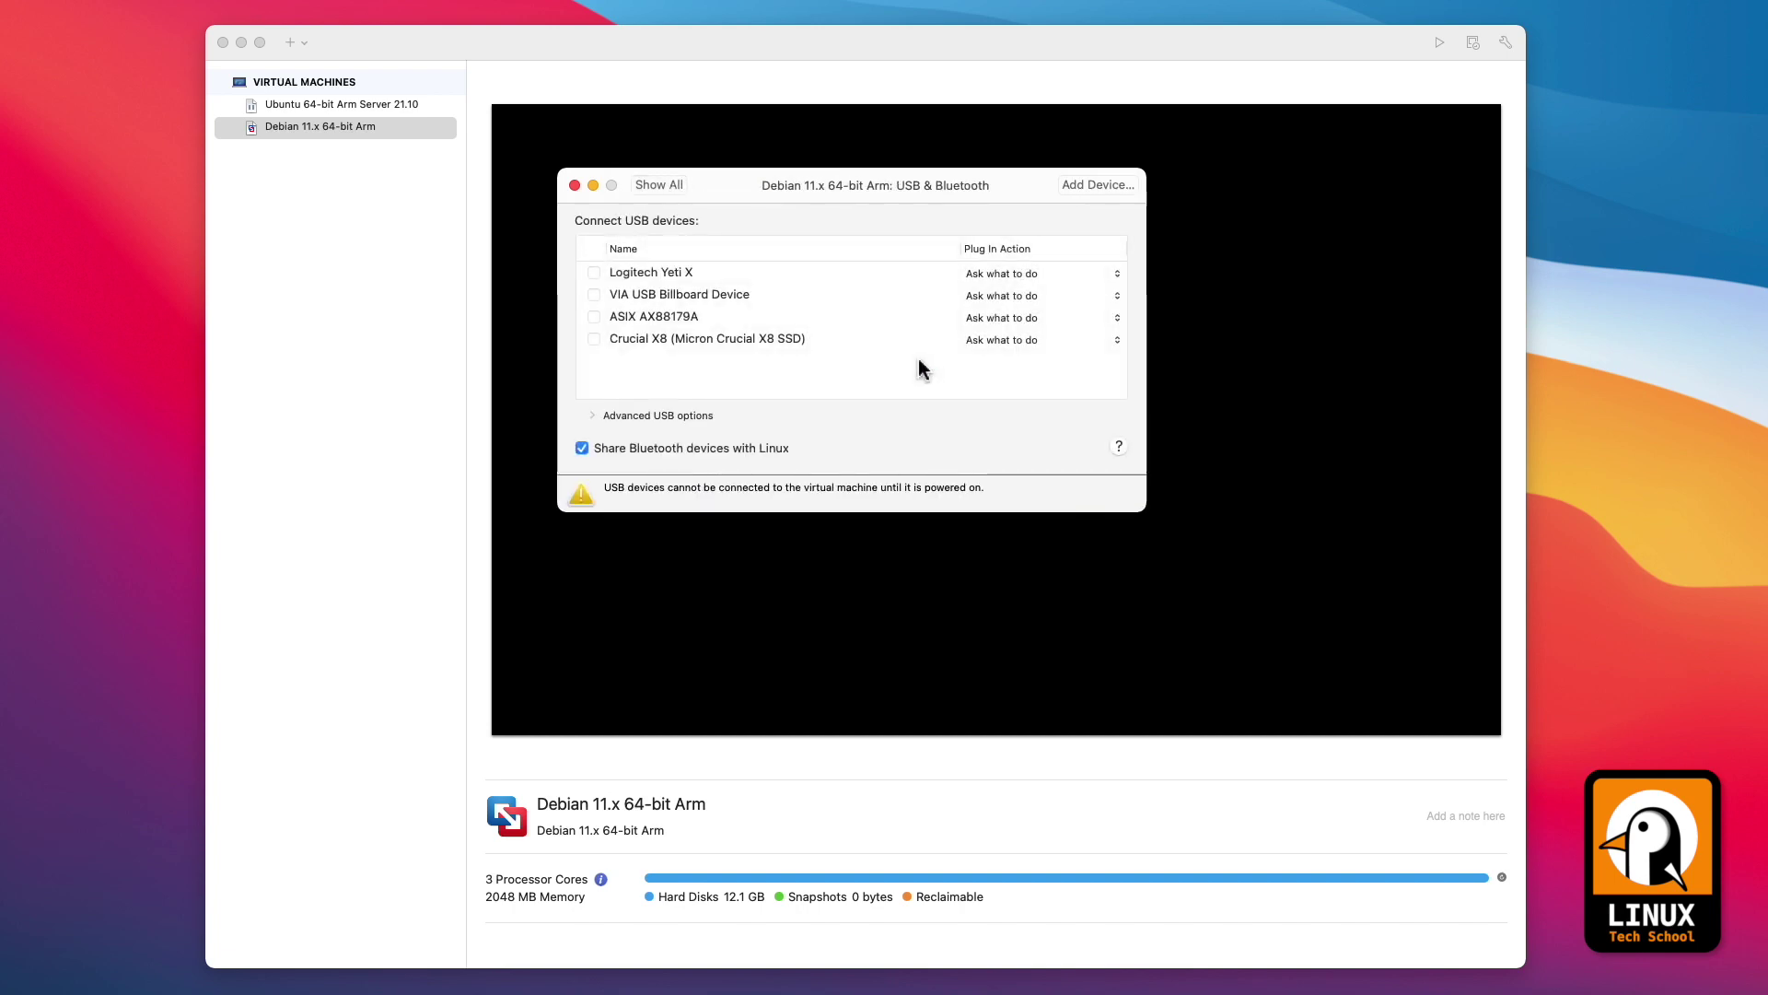
pyautogui.click(662, 187)
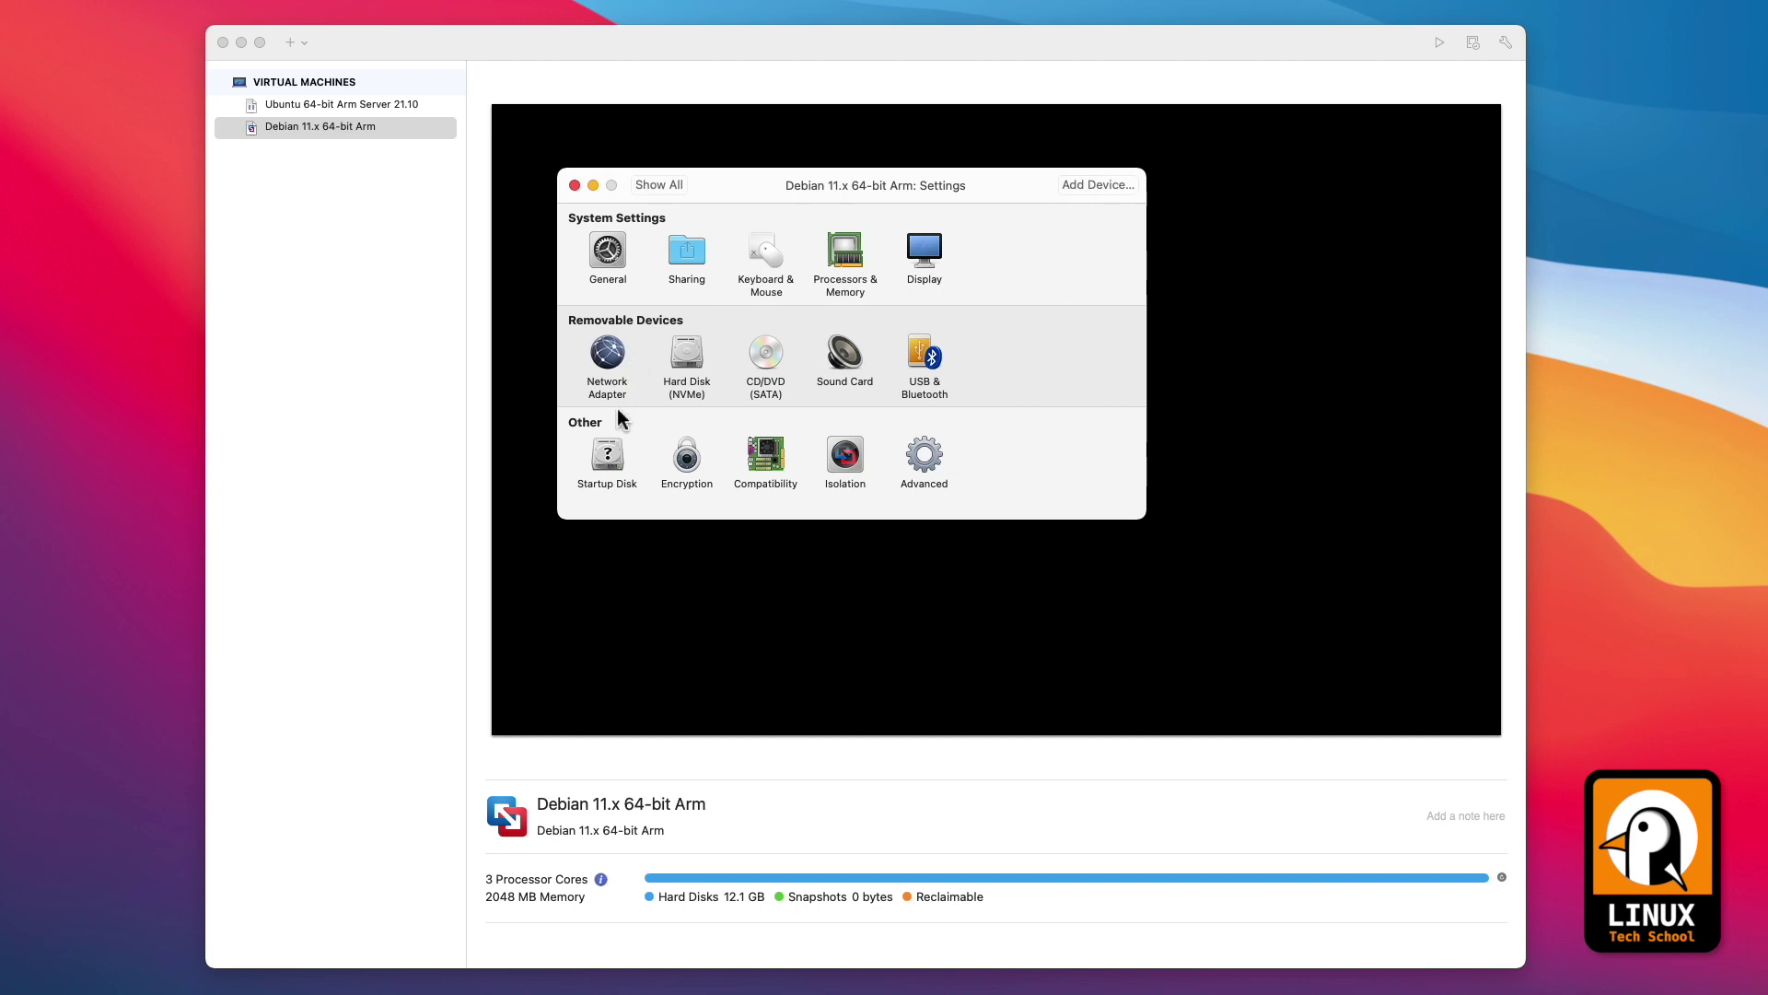
# Check Startup Disk and Encryption (left disabled), then show Compatibility with advanced options expanded
pyautogui.click(609, 451)
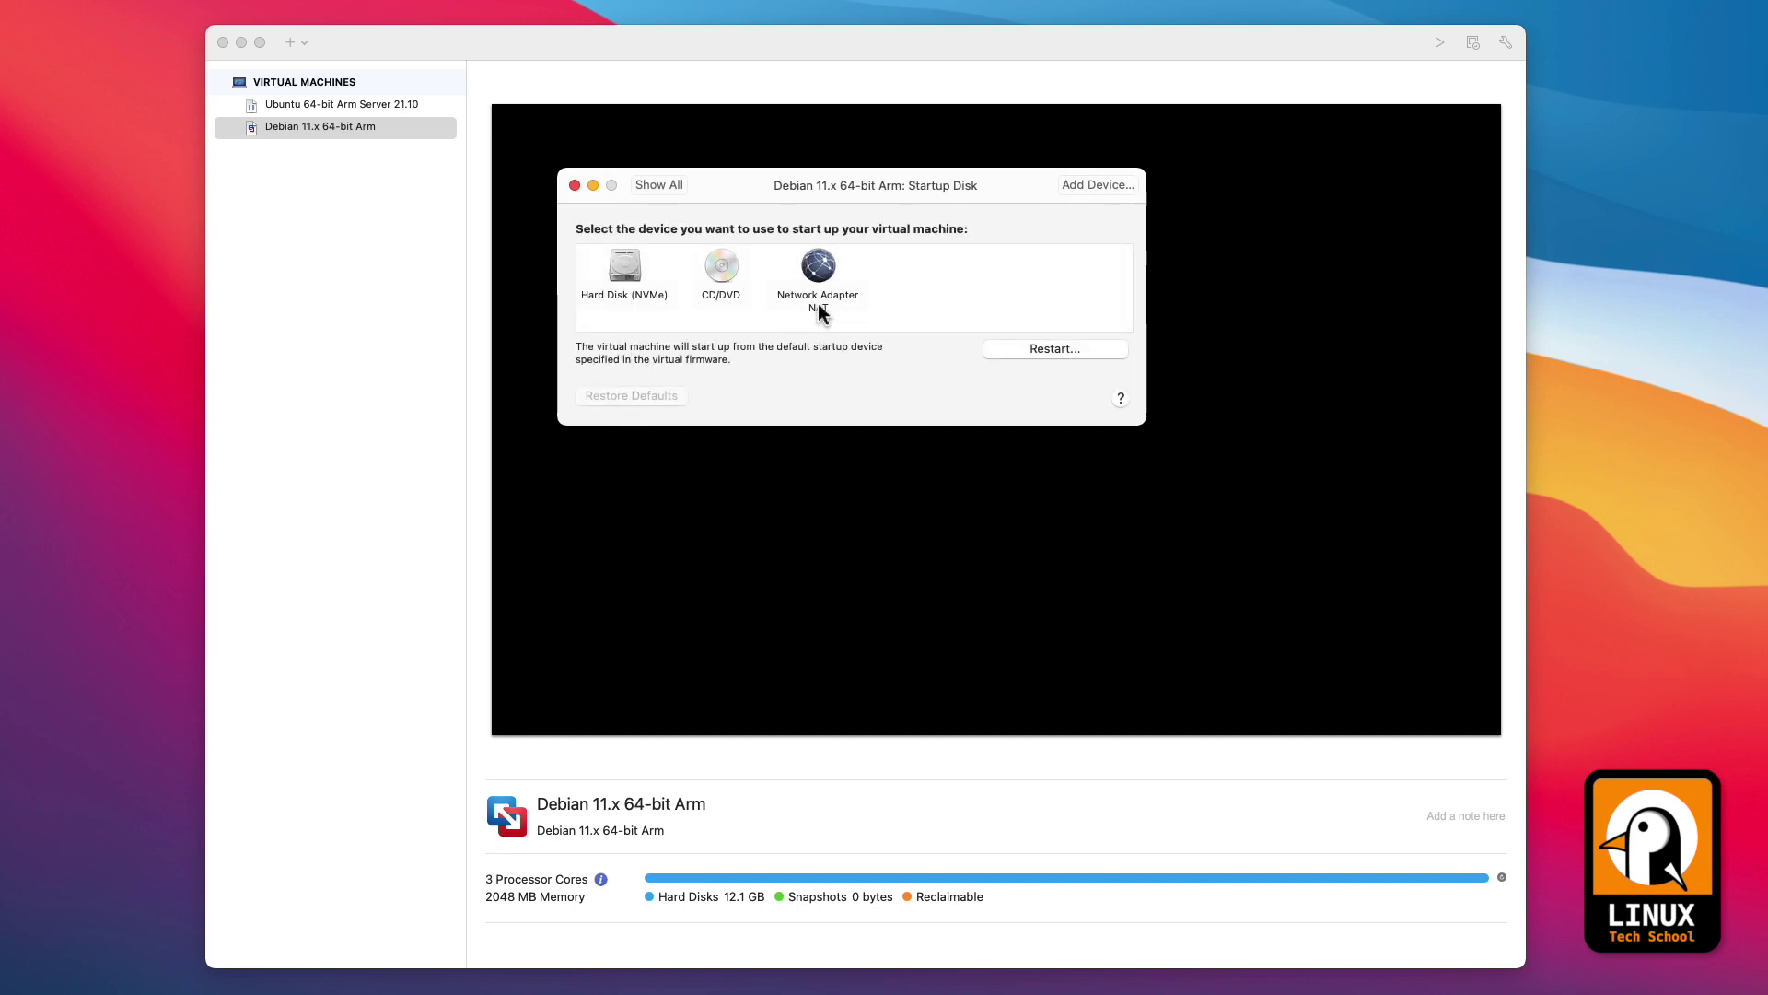
pyautogui.click(659, 187)
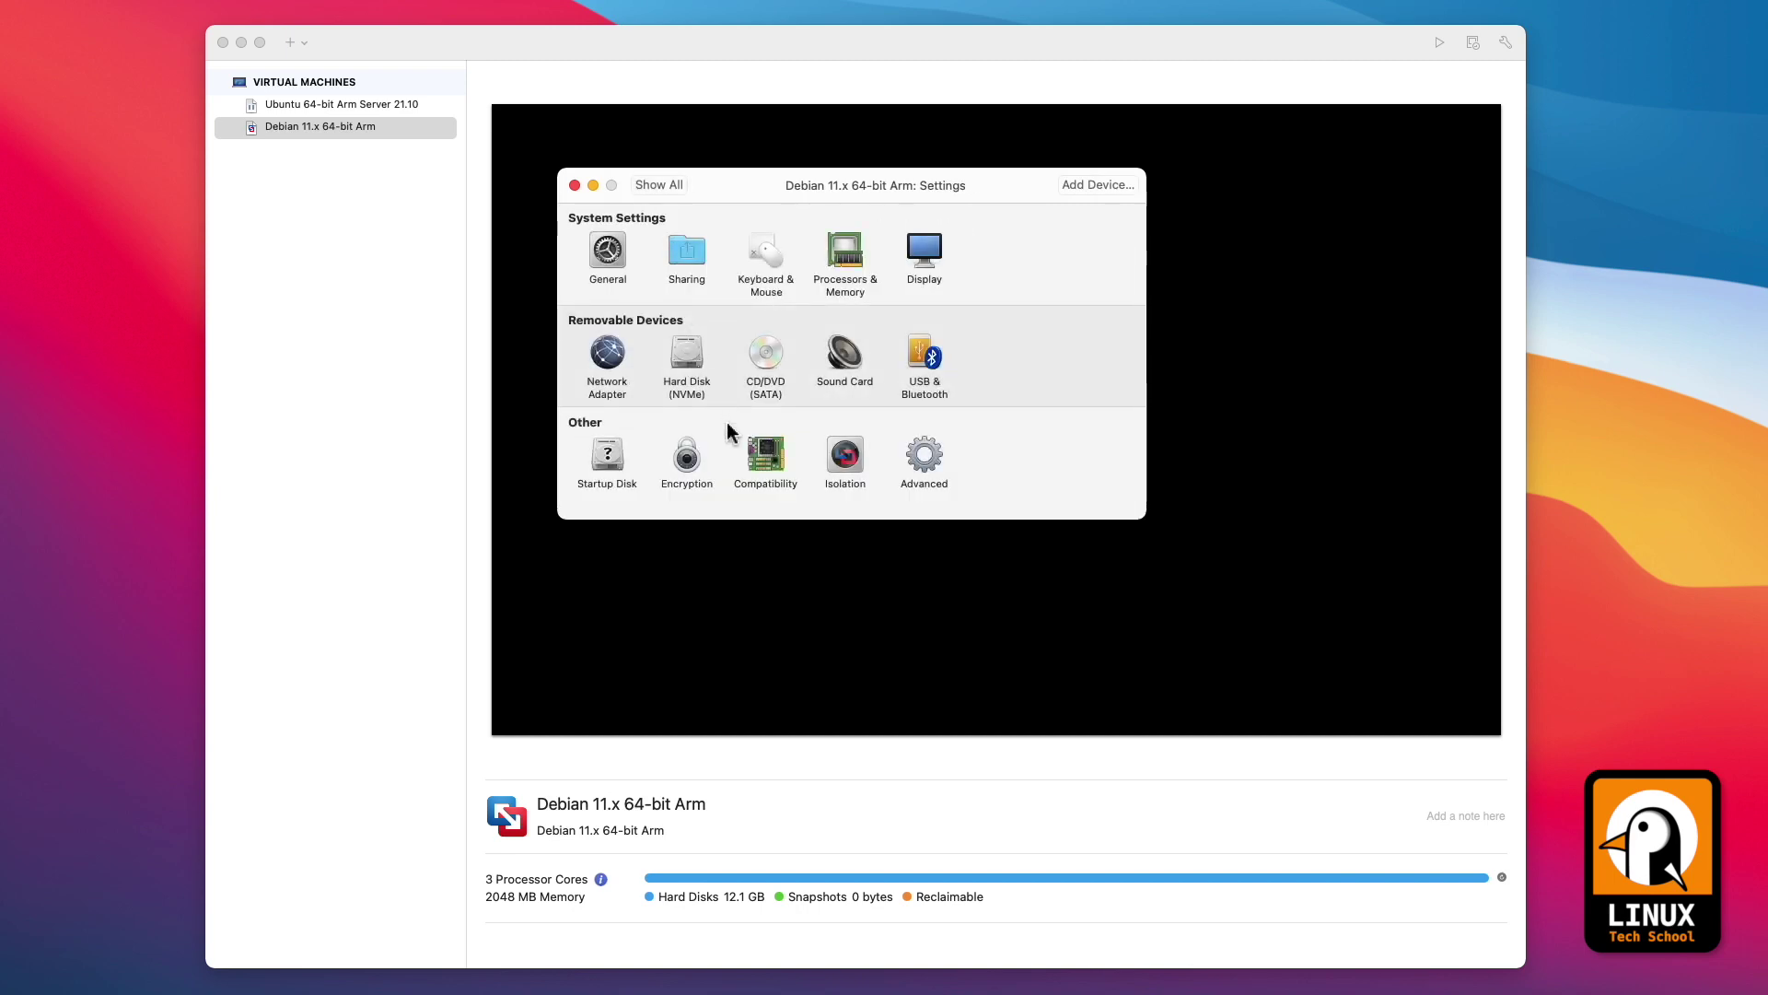
pyautogui.click(688, 455)
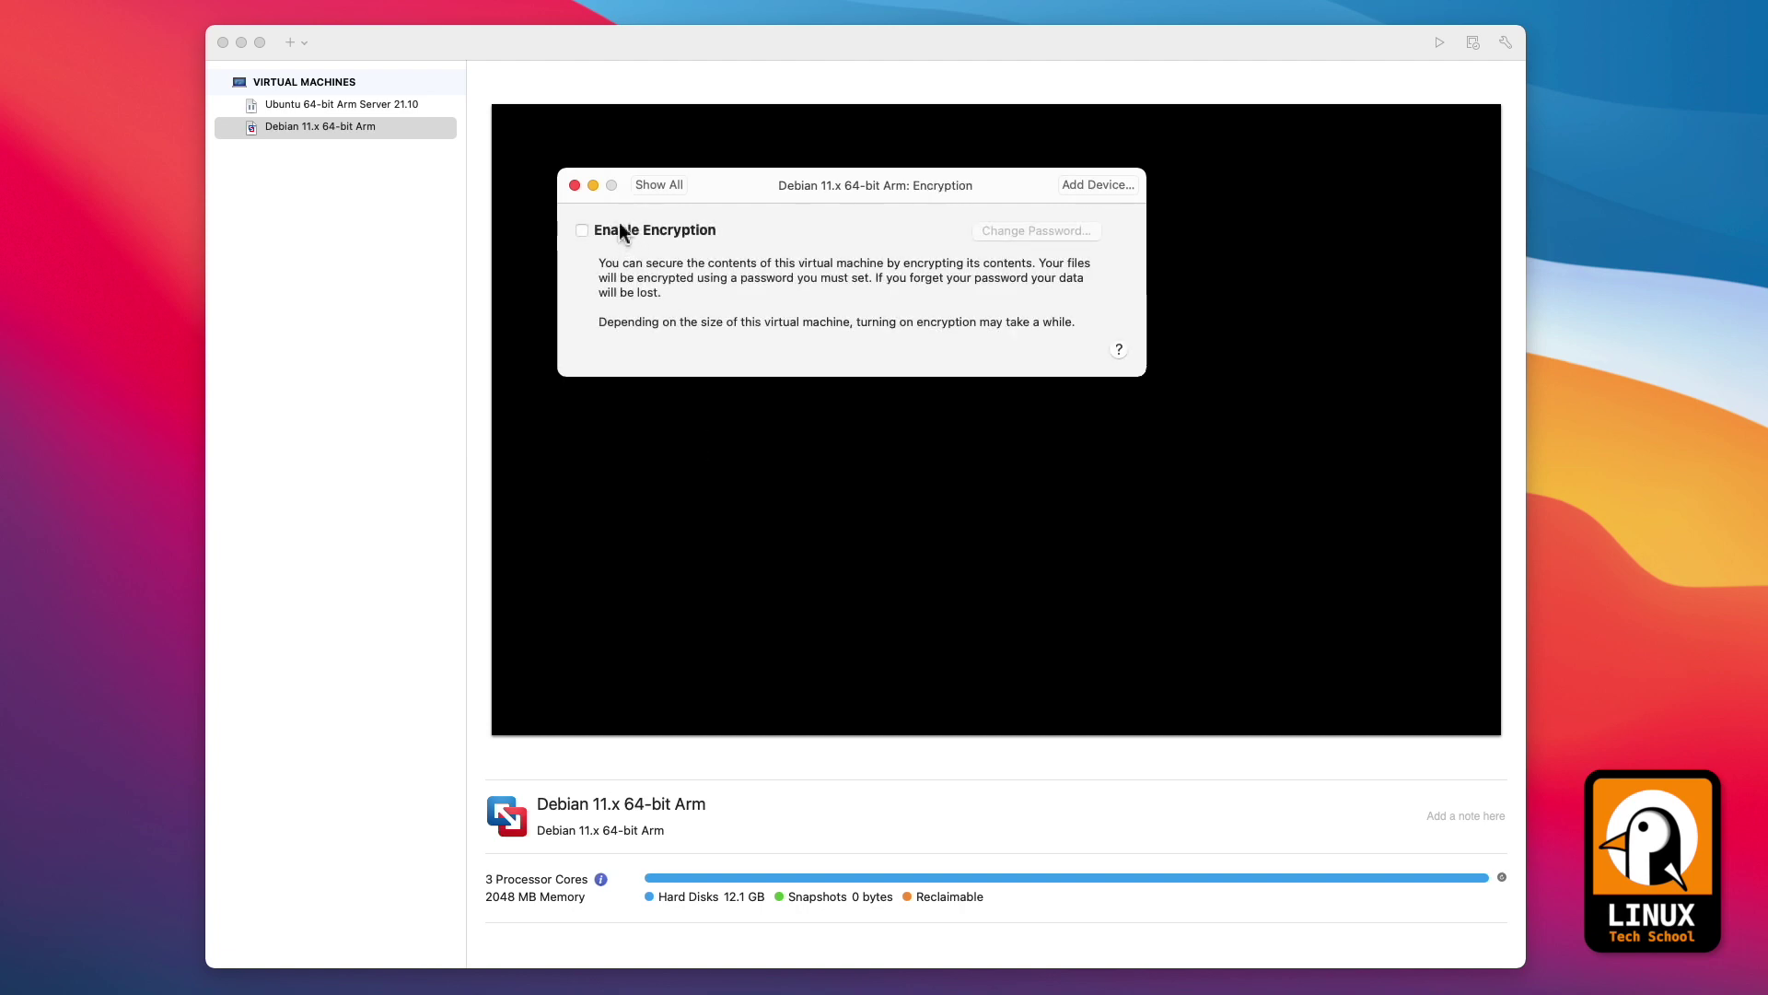
pyautogui.click(665, 184)
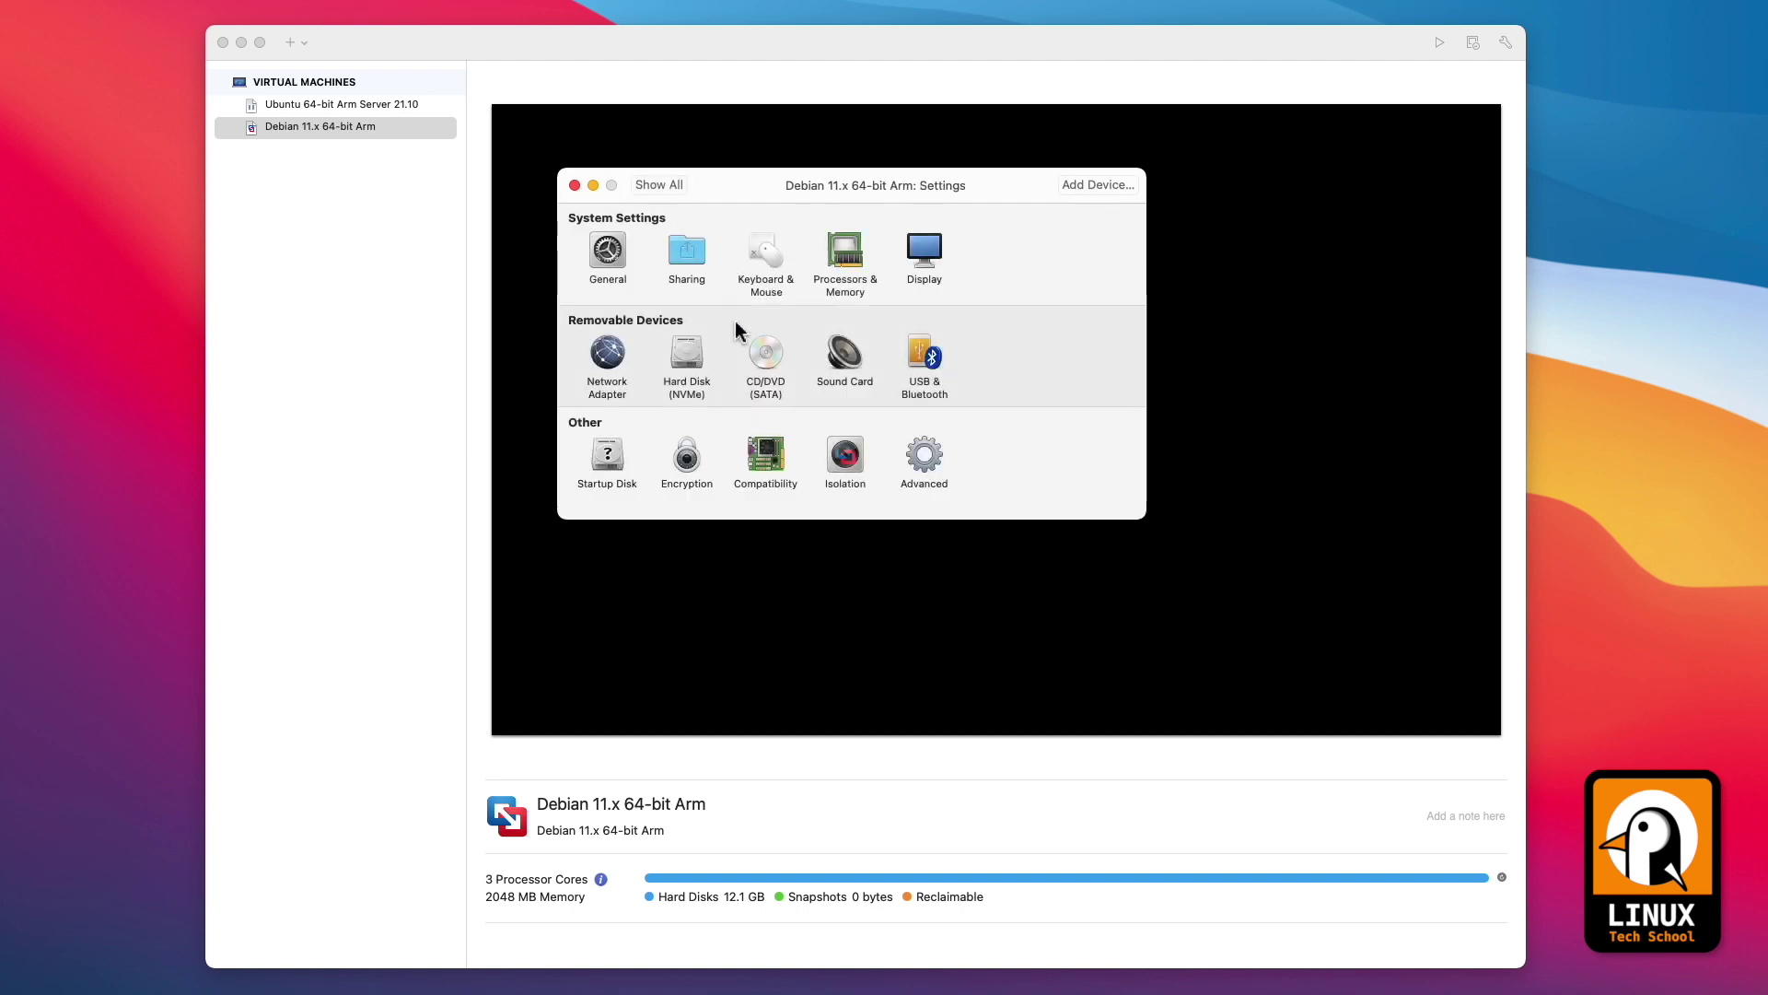
pyautogui.click(770, 456)
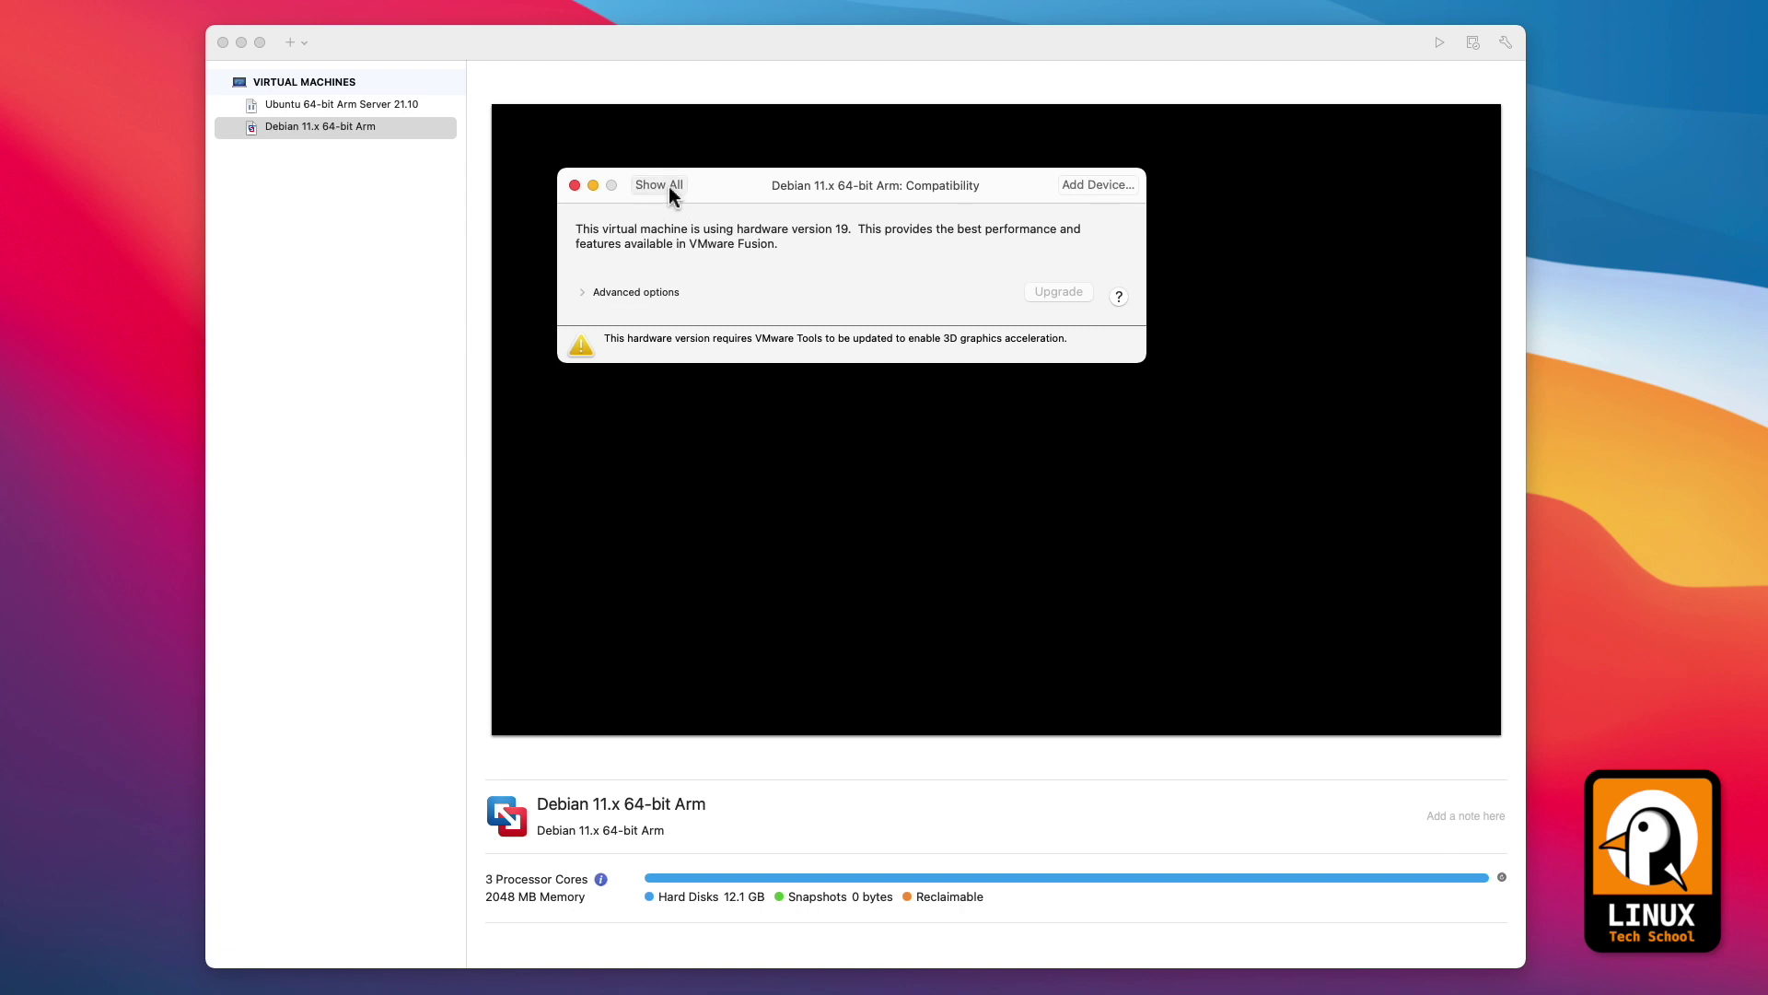
pyautogui.click(583, 291)
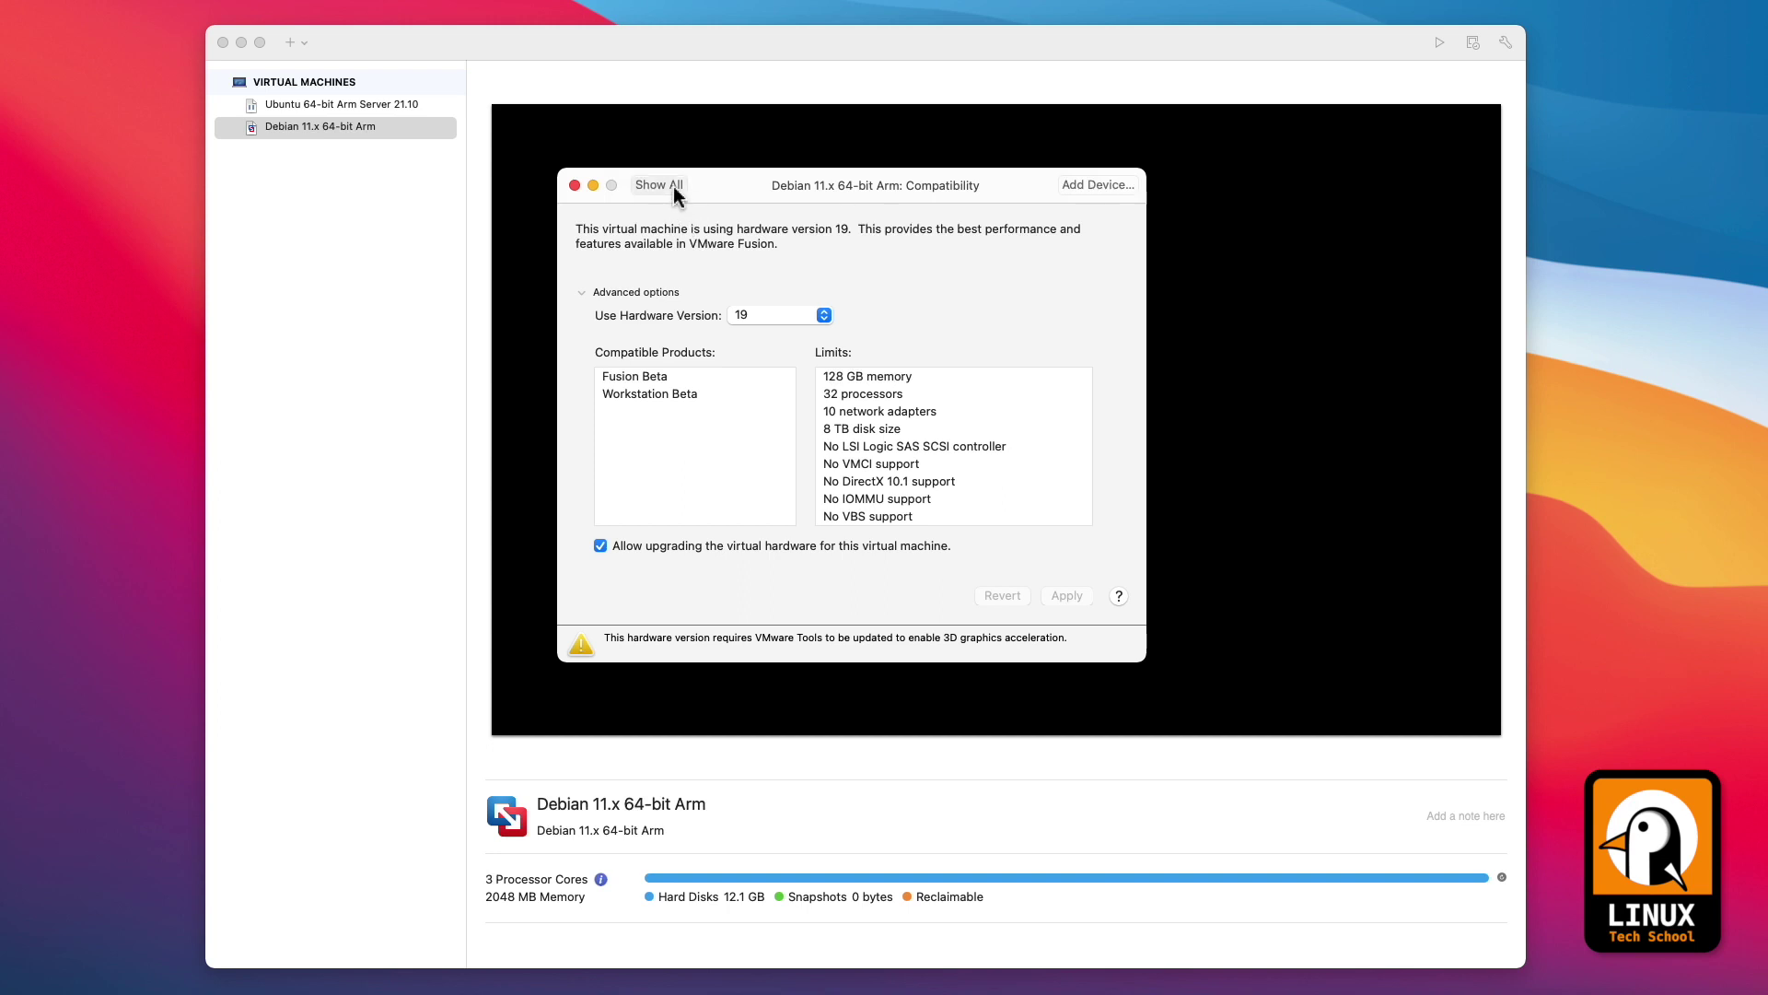
# Select Fusion Beta, then review Isolation, Advanced (UEFI firmware) and the Add Device list
pyautogui.click(660, 377)
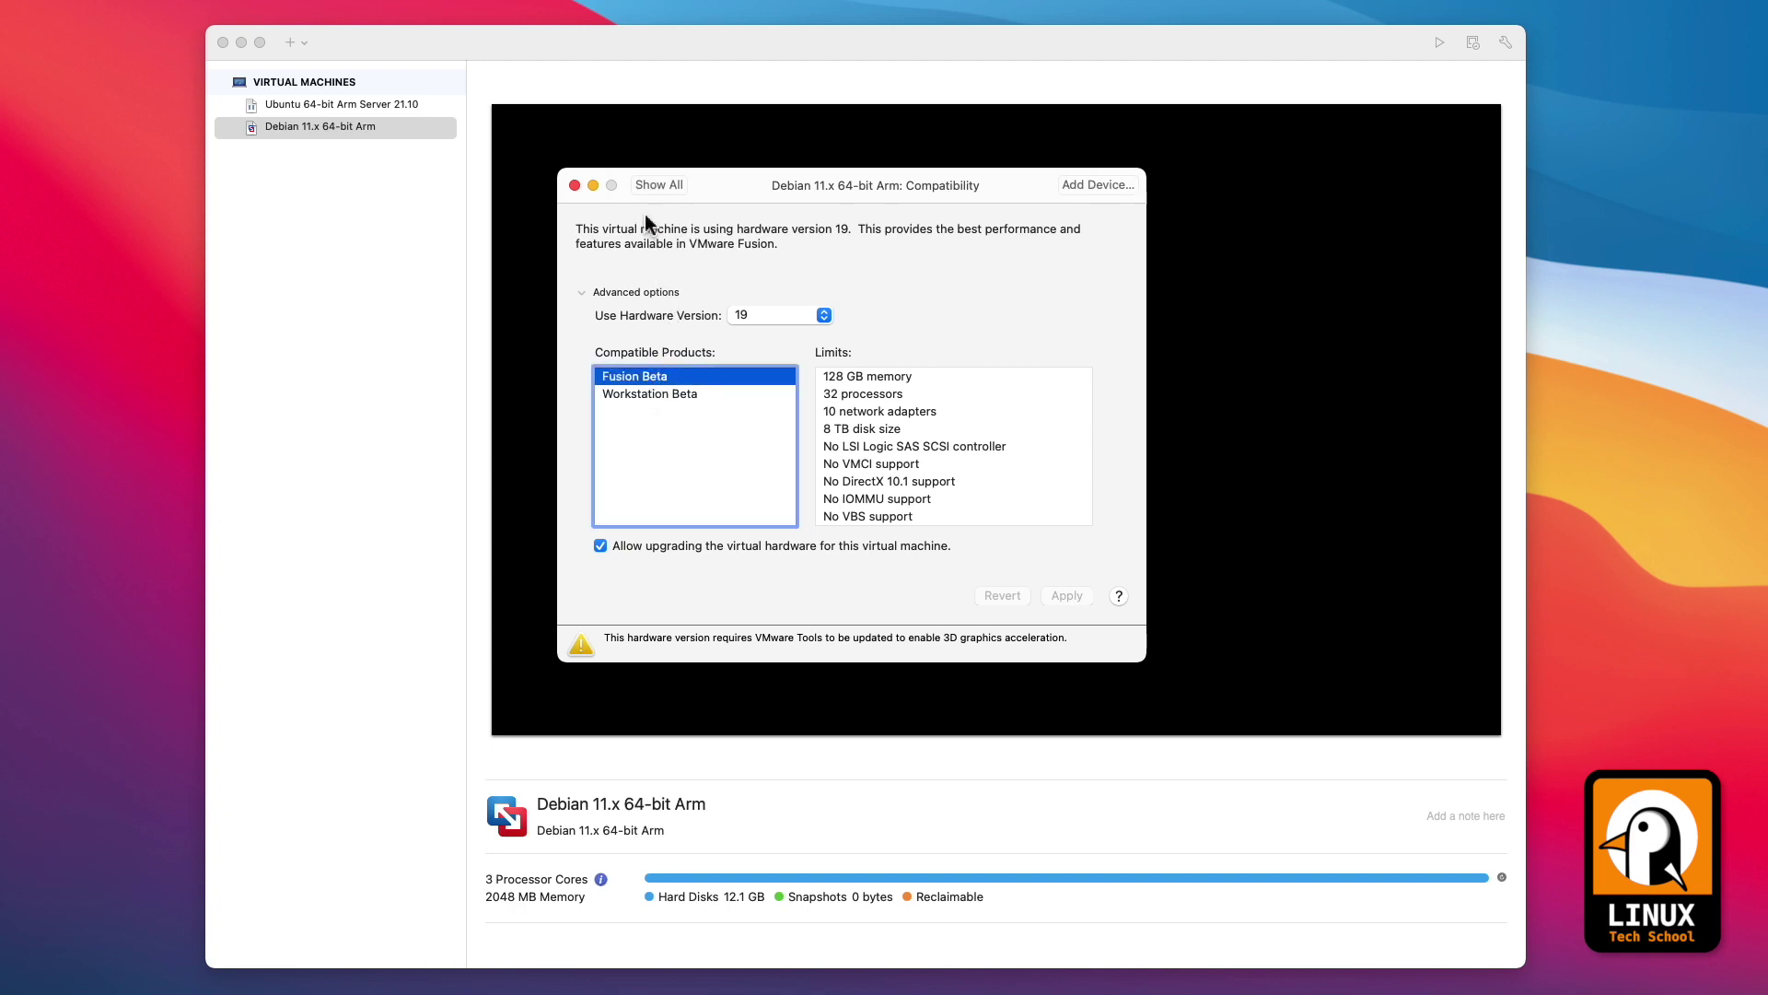
pyautogui.click(657, 185)
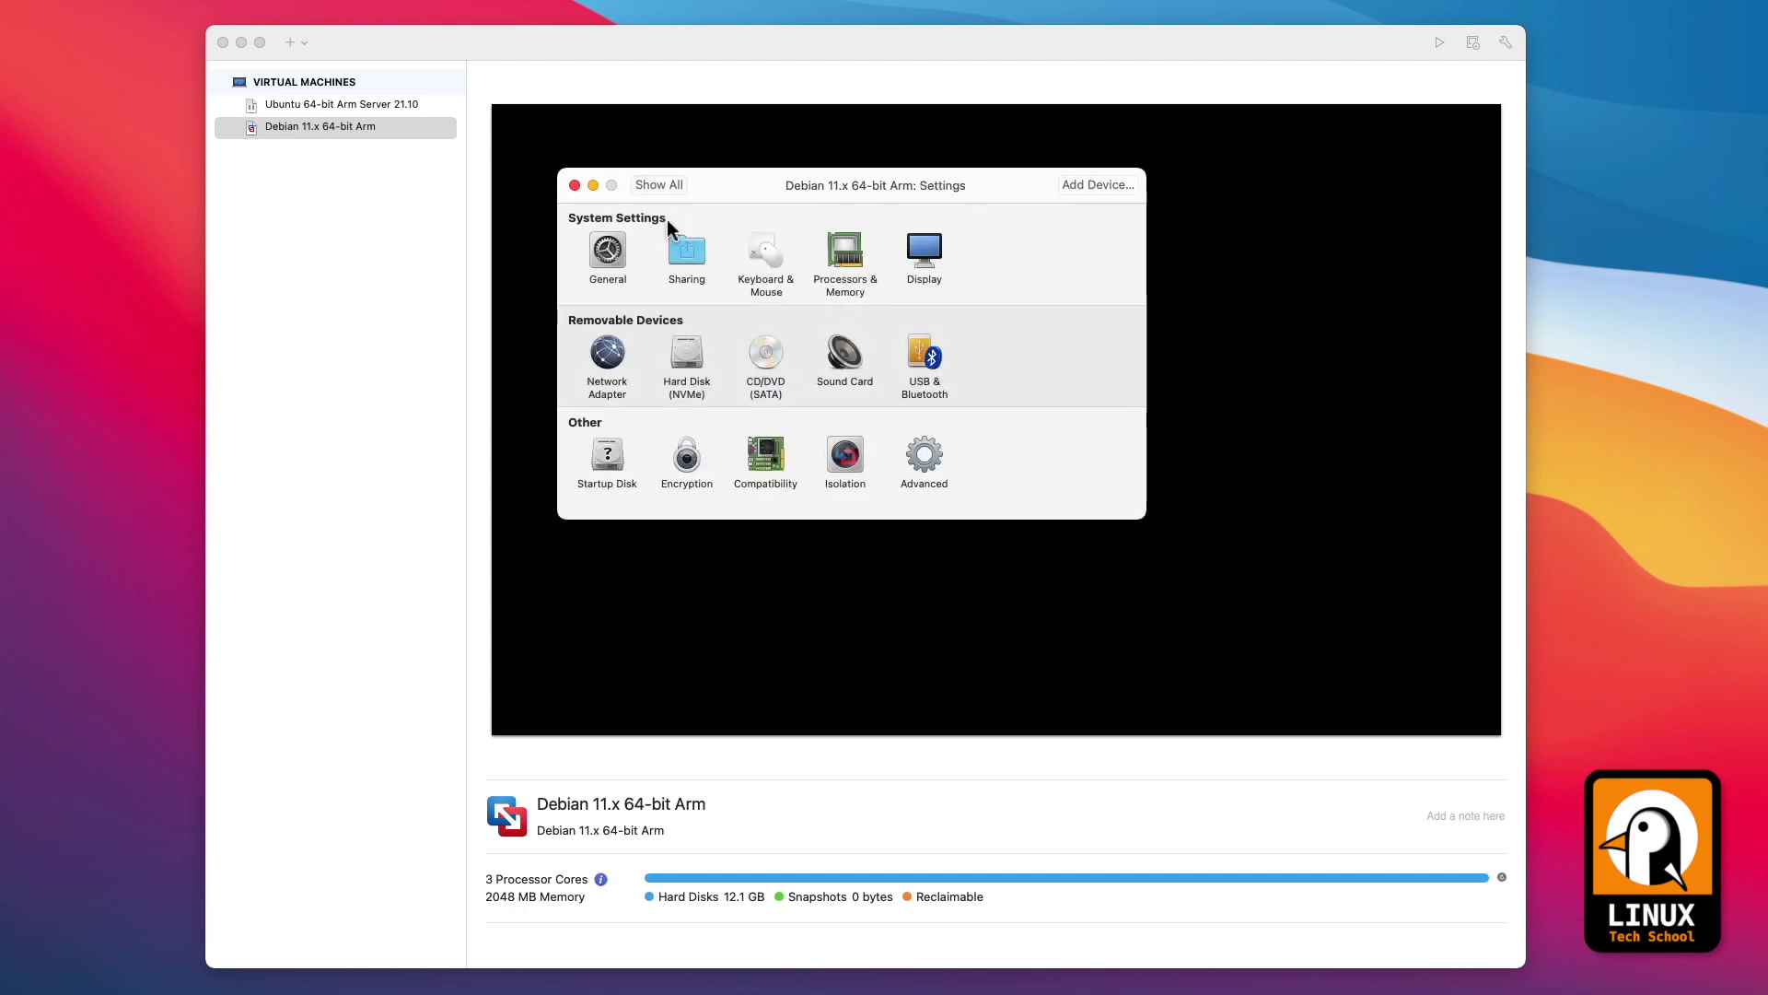
pyautogui.click(846, 454)
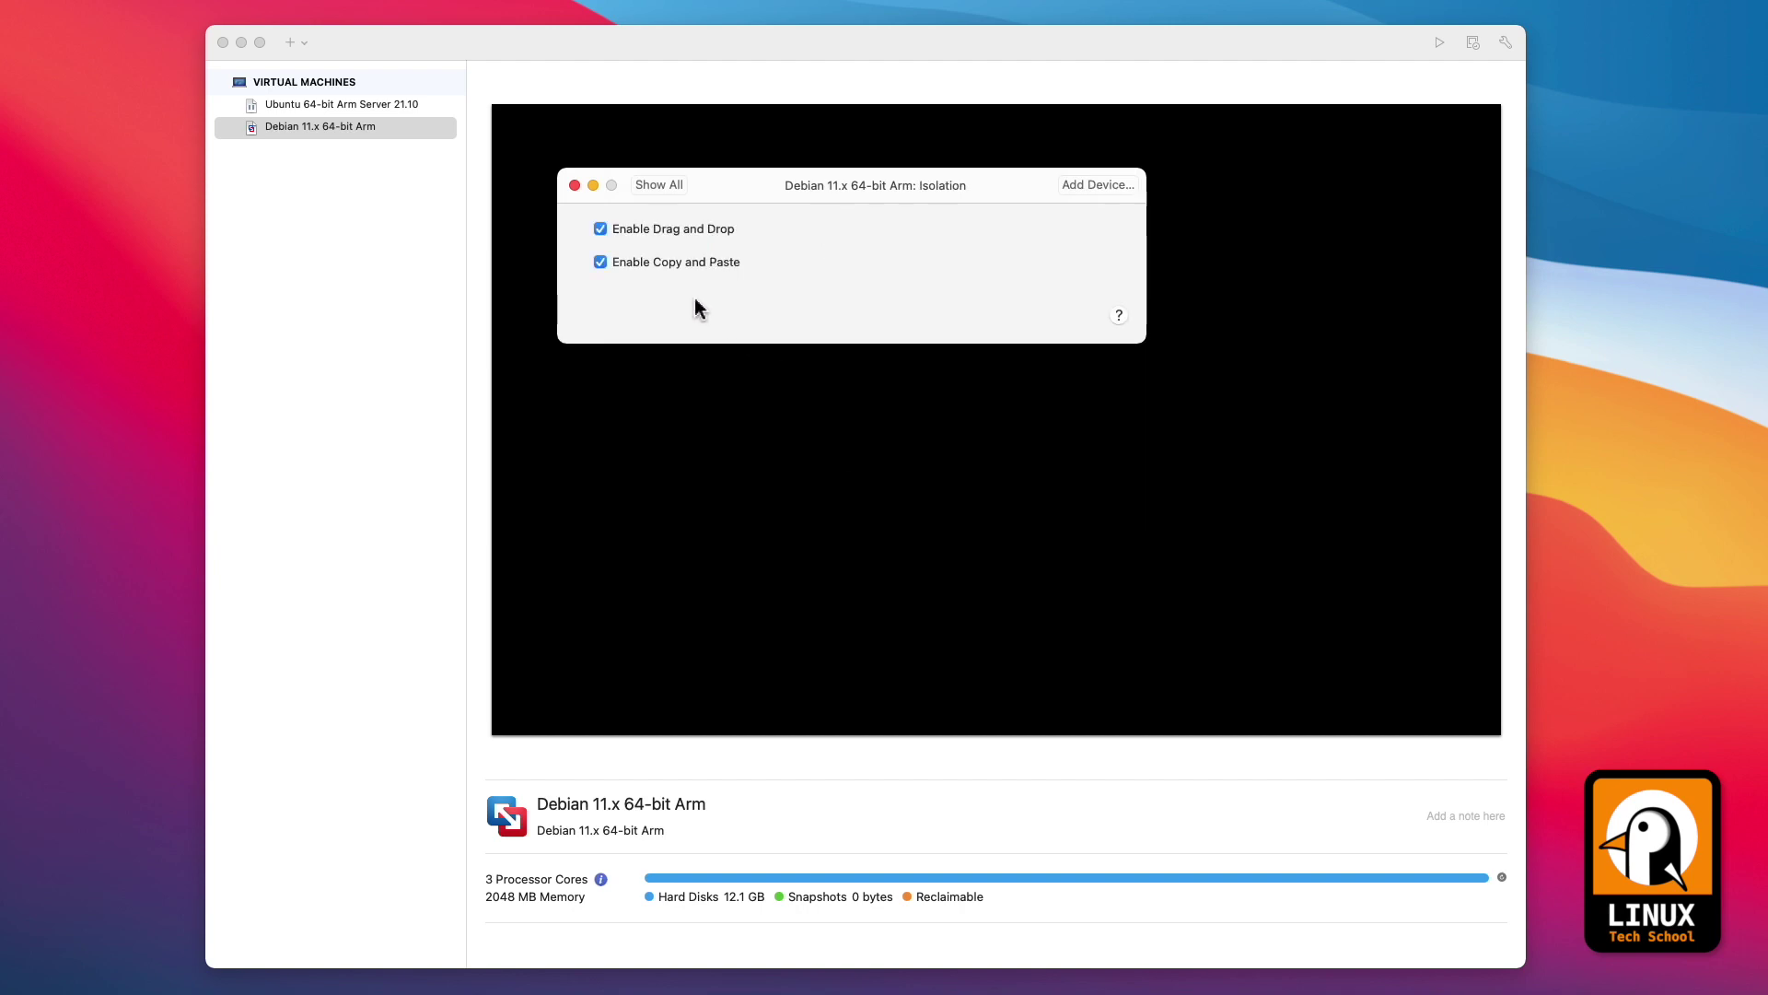
pyautogui.click(655, 189)
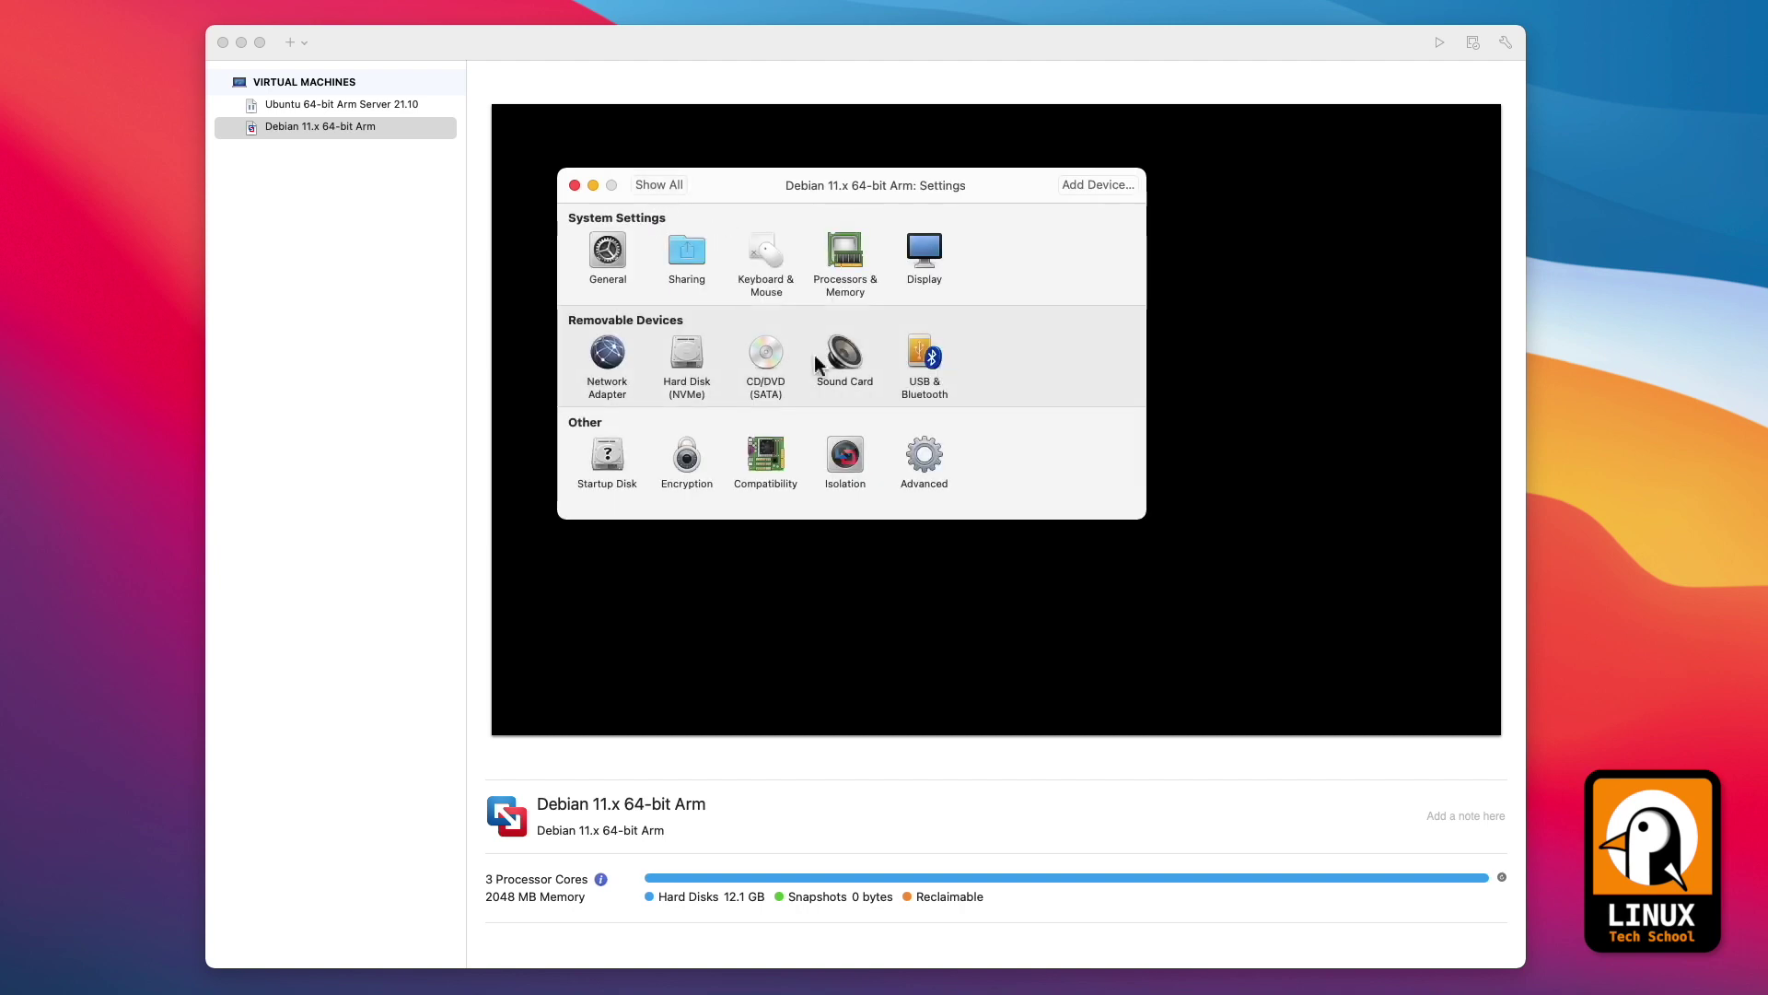
pyautogui.click(924, 451)
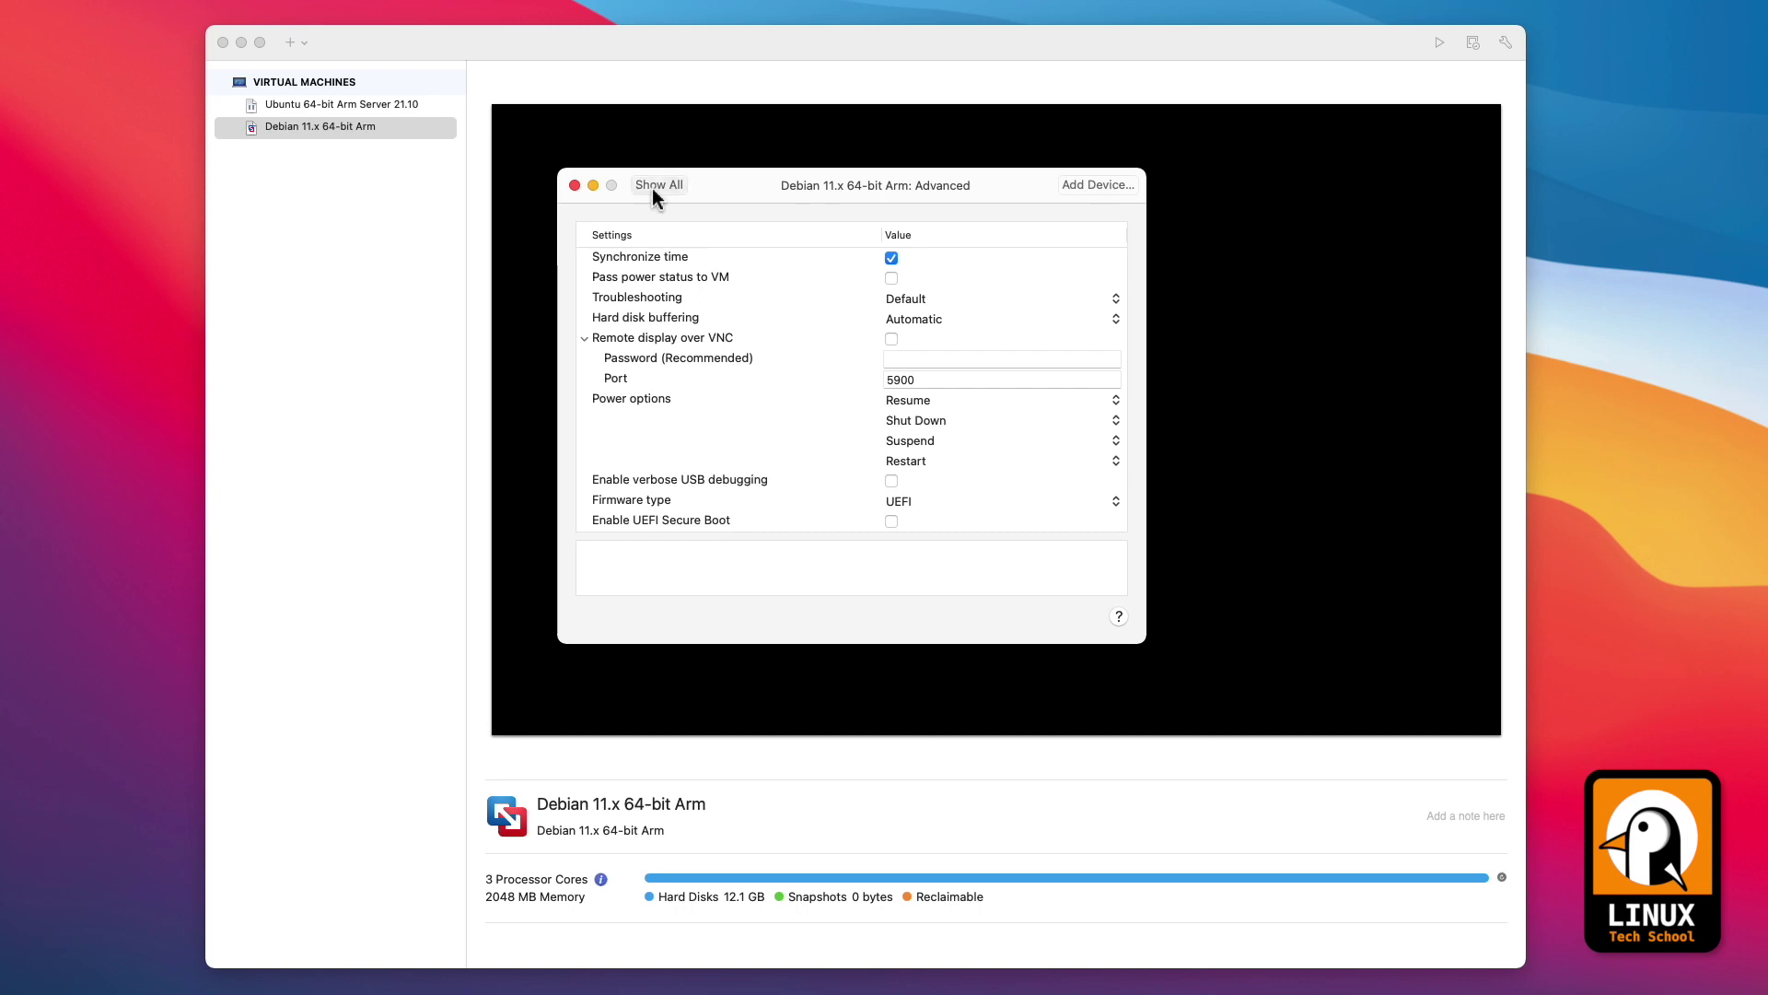
pyautogui.click(1116, 185)
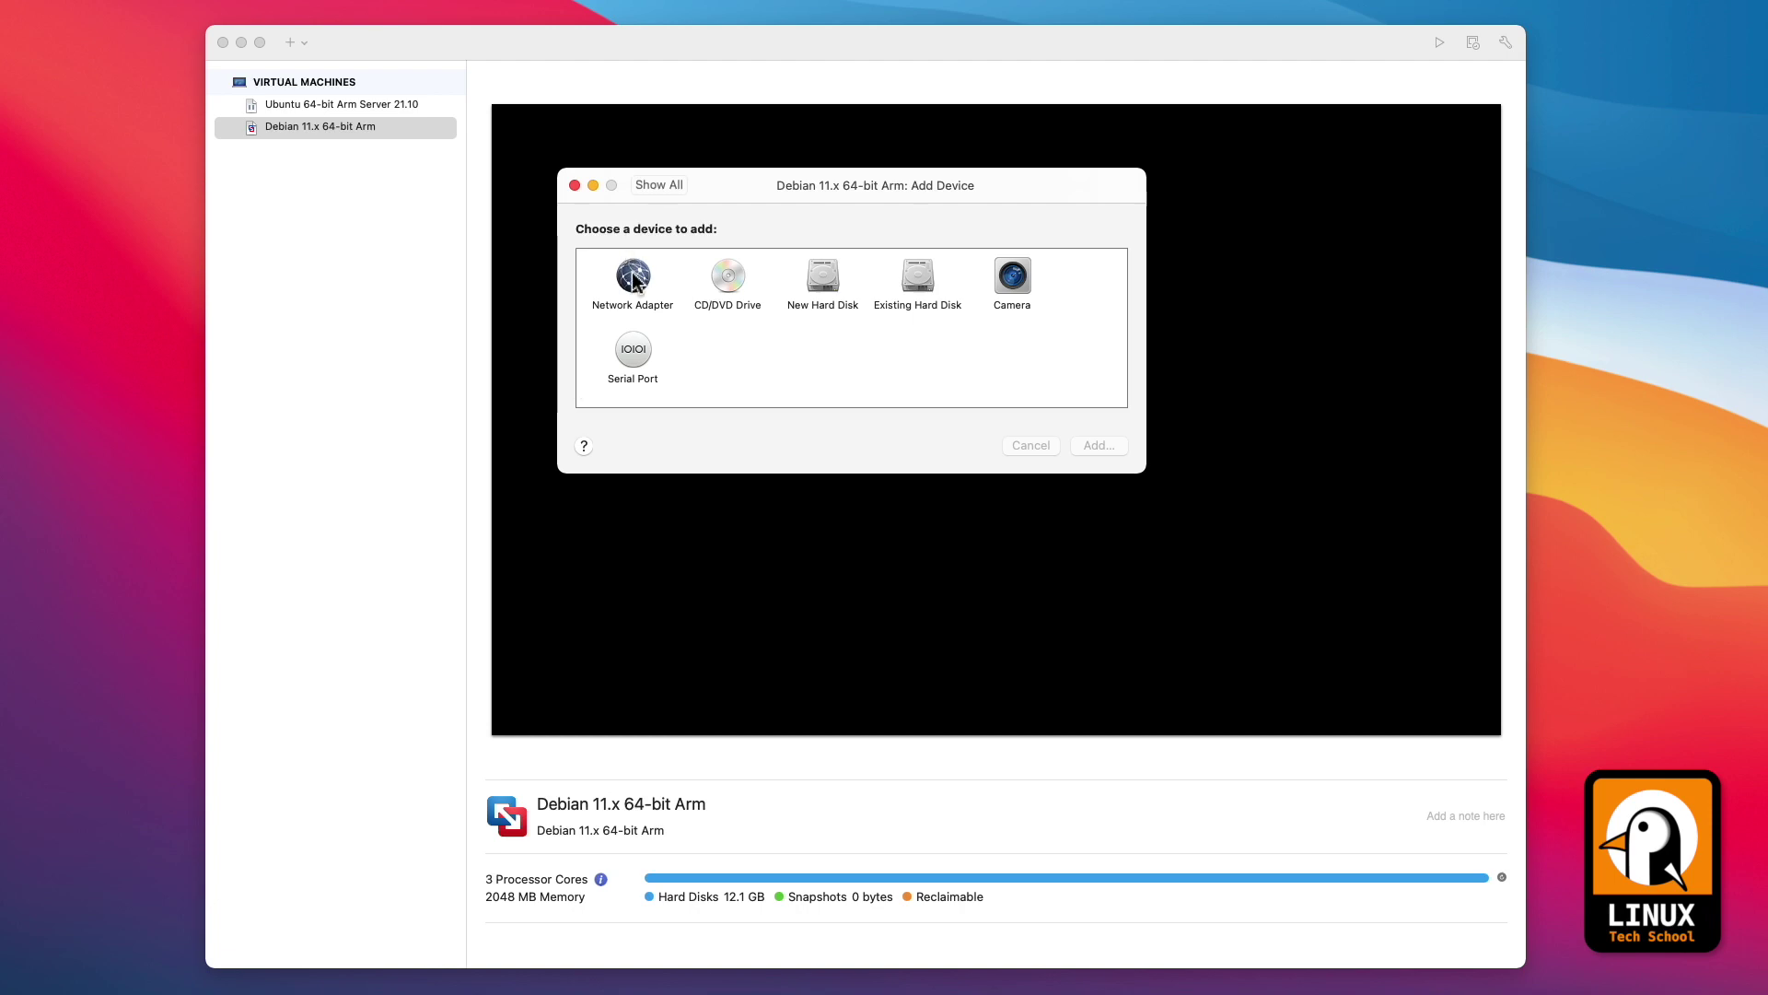
pyautogui.click(646, 189)
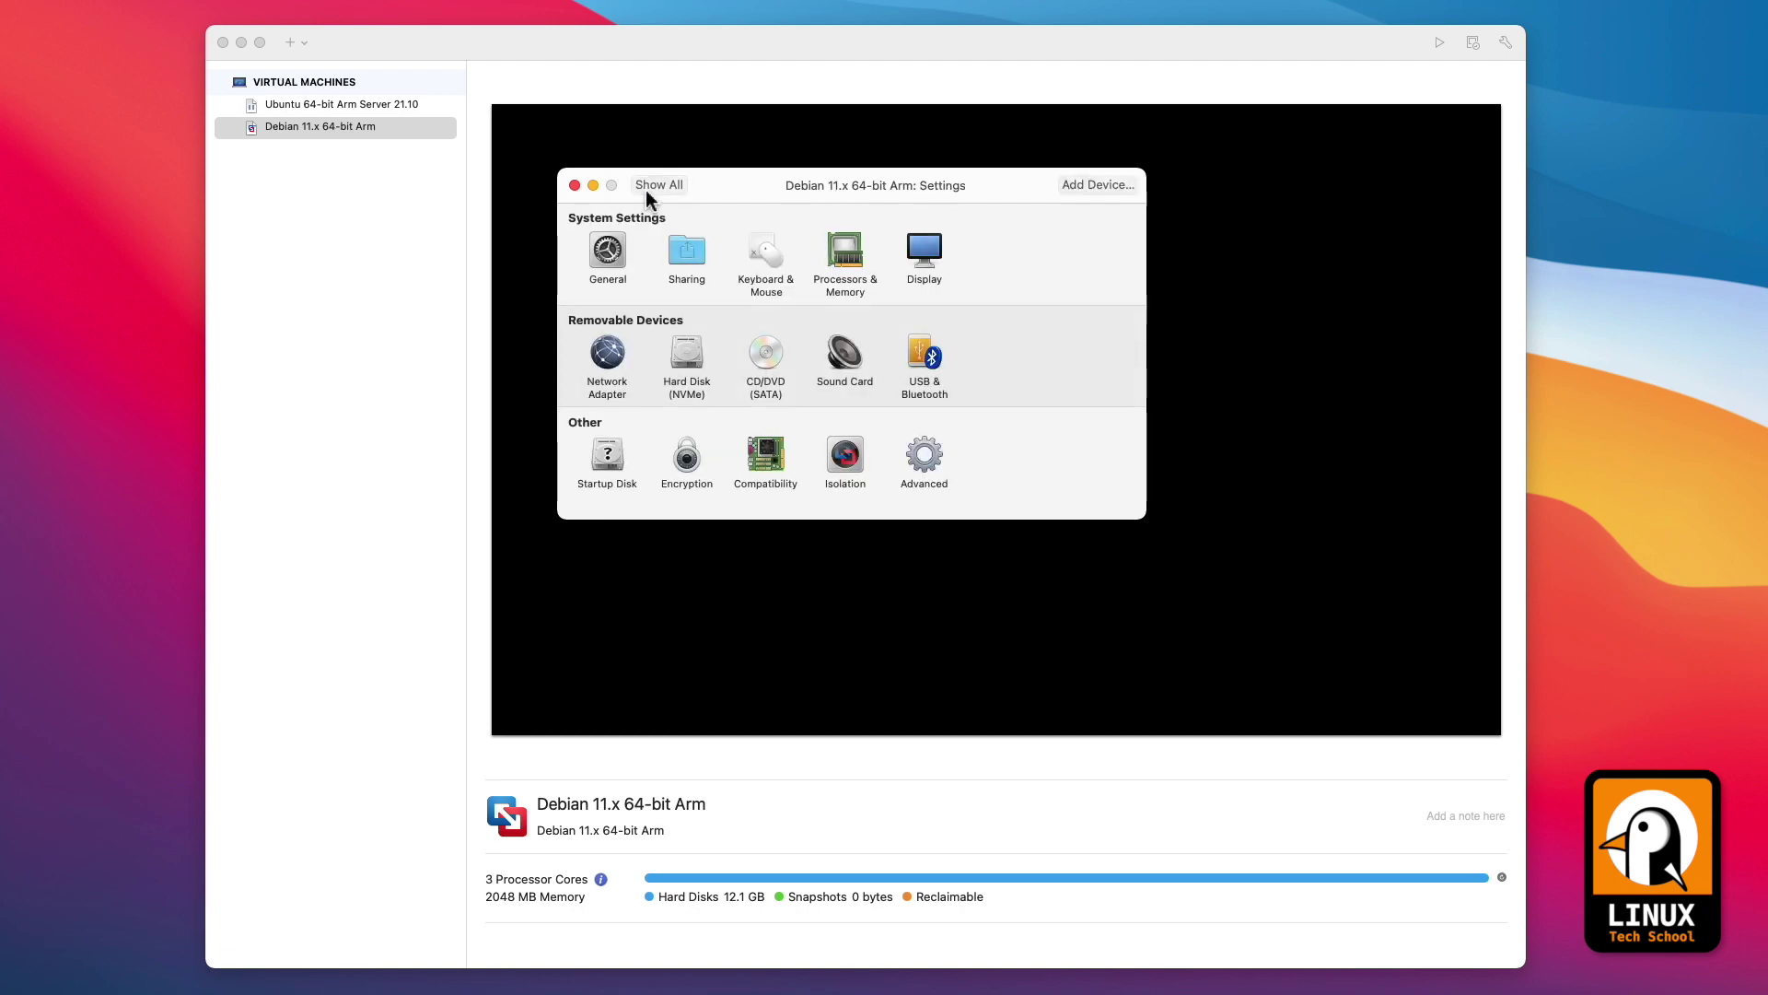
# Close the Debian settings window and log in to the Ubuntu 21.10 VM's user account
pyautogui.click(575, 185)
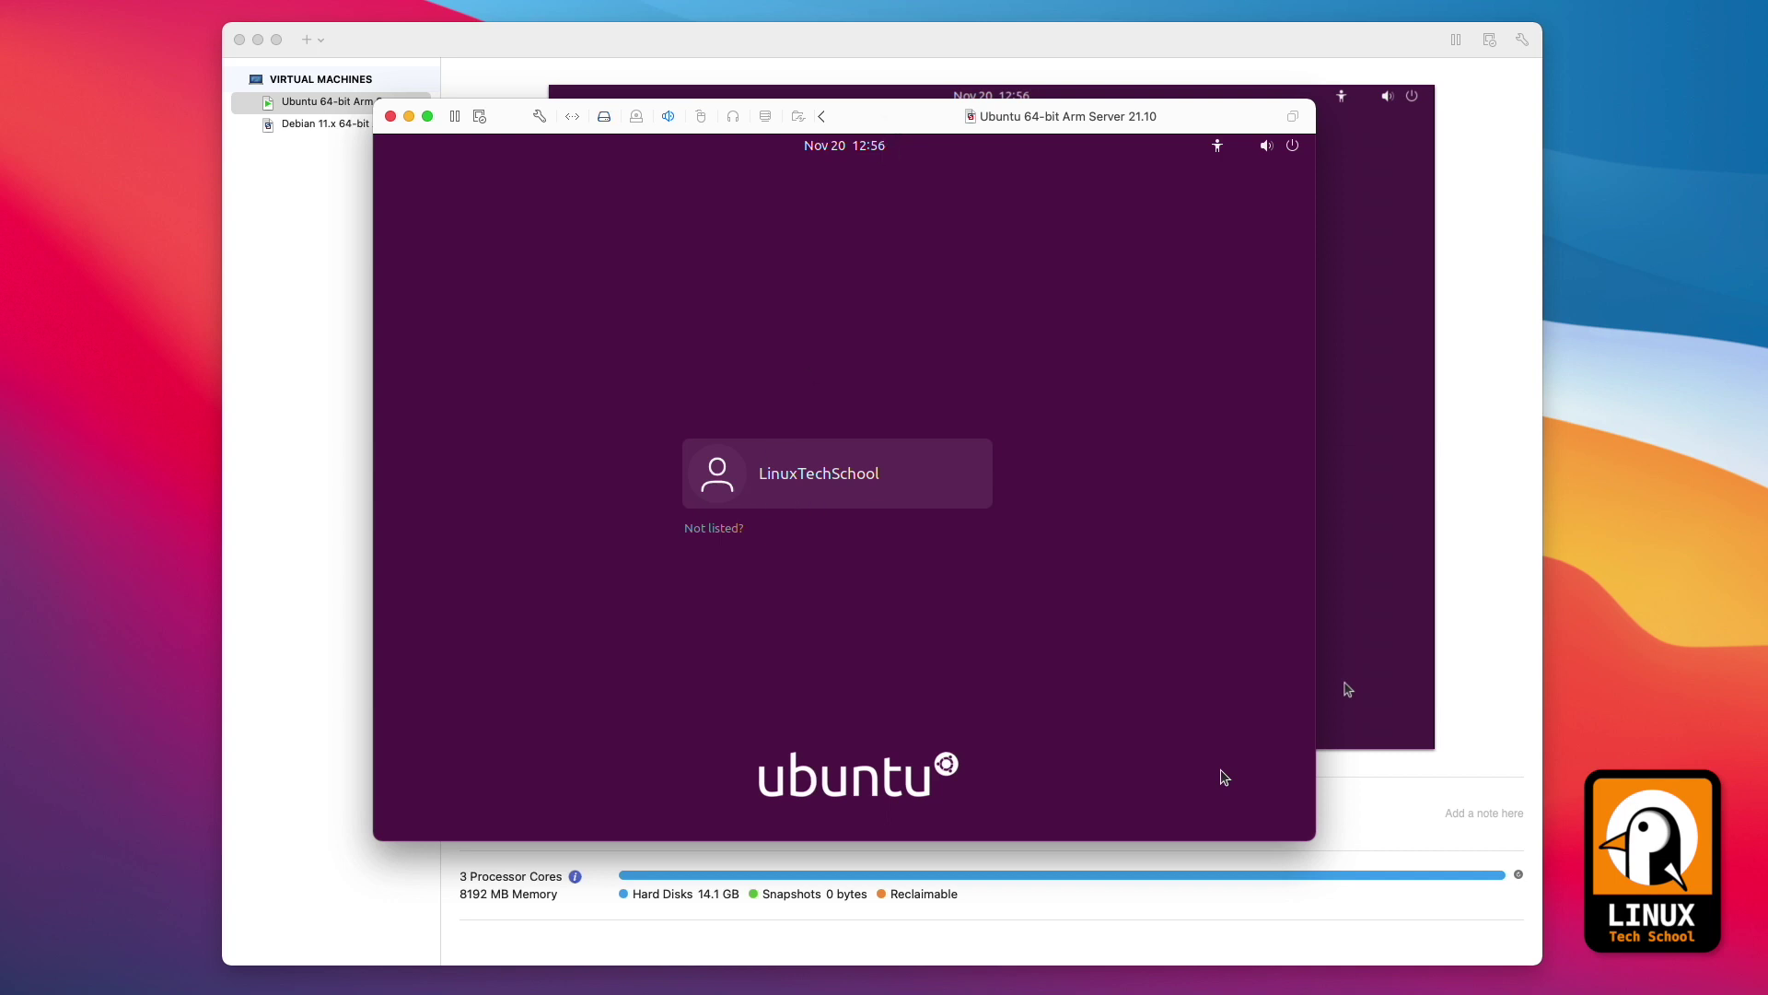
pyautogui.click(776, 473)
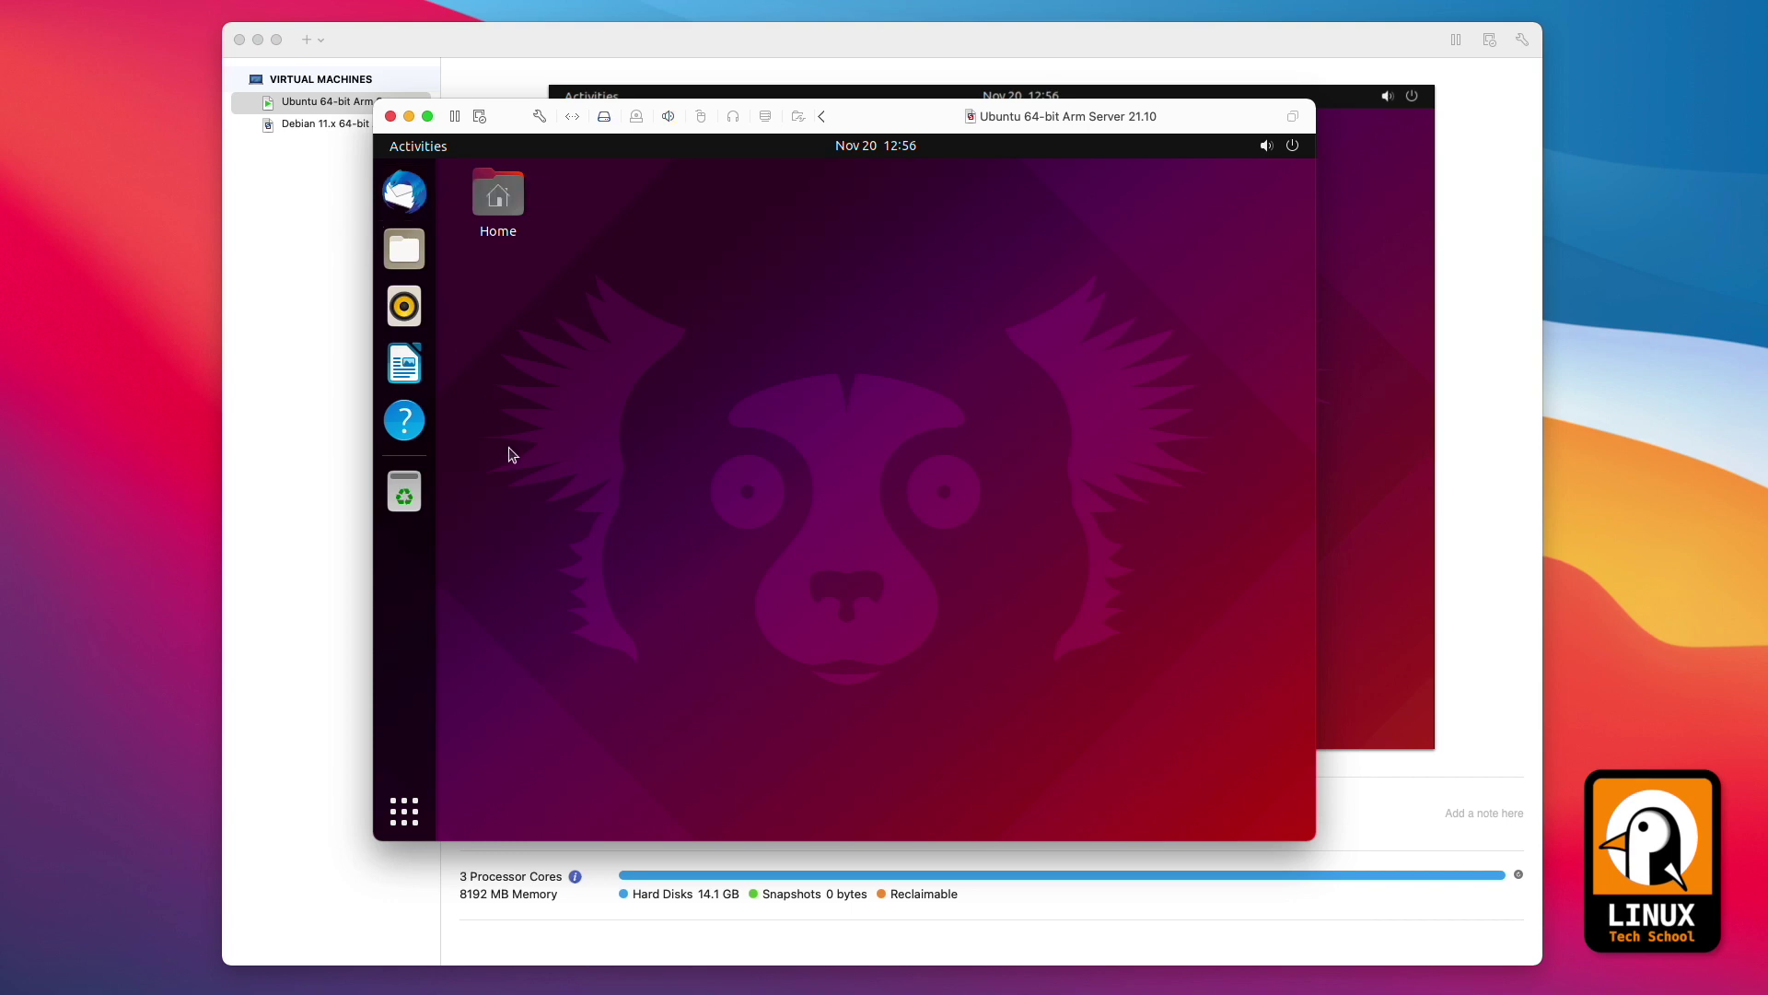
# Launch Byobu Terminal from Activities, switch to root with su -, and clear the screen
pyautogui.click(410, 155)
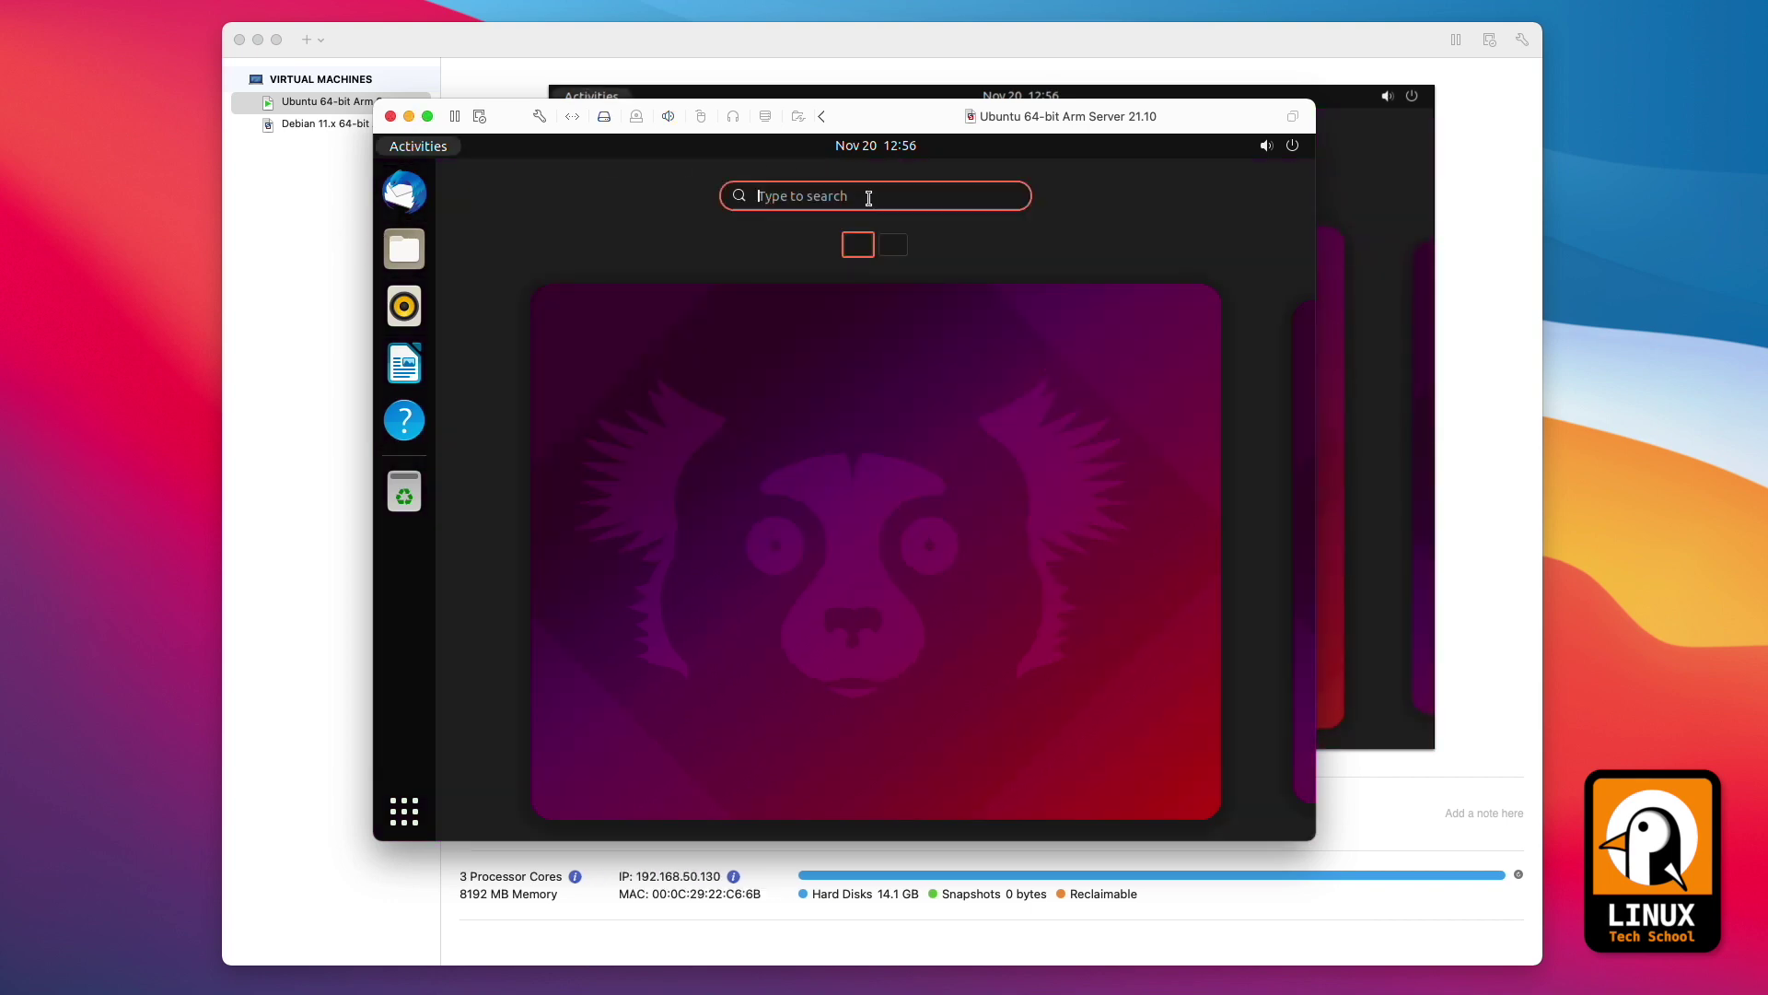
pyautogui.write('terminal')
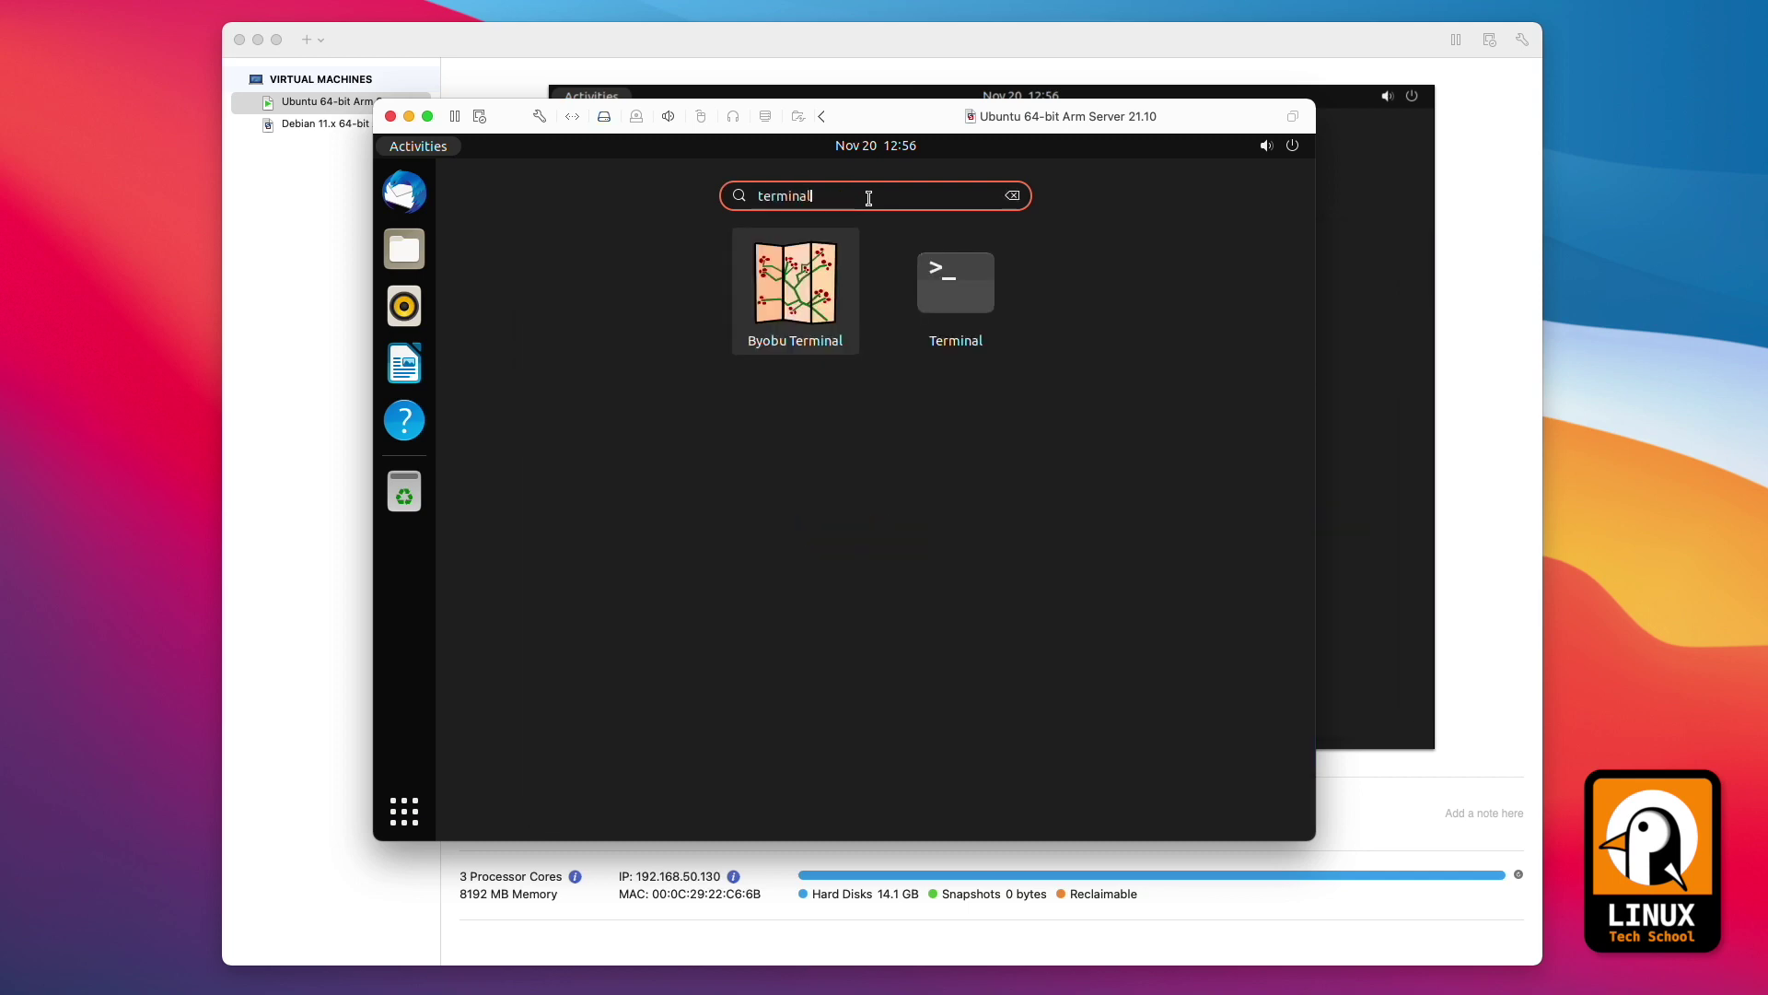
pyautogui.press('Return')
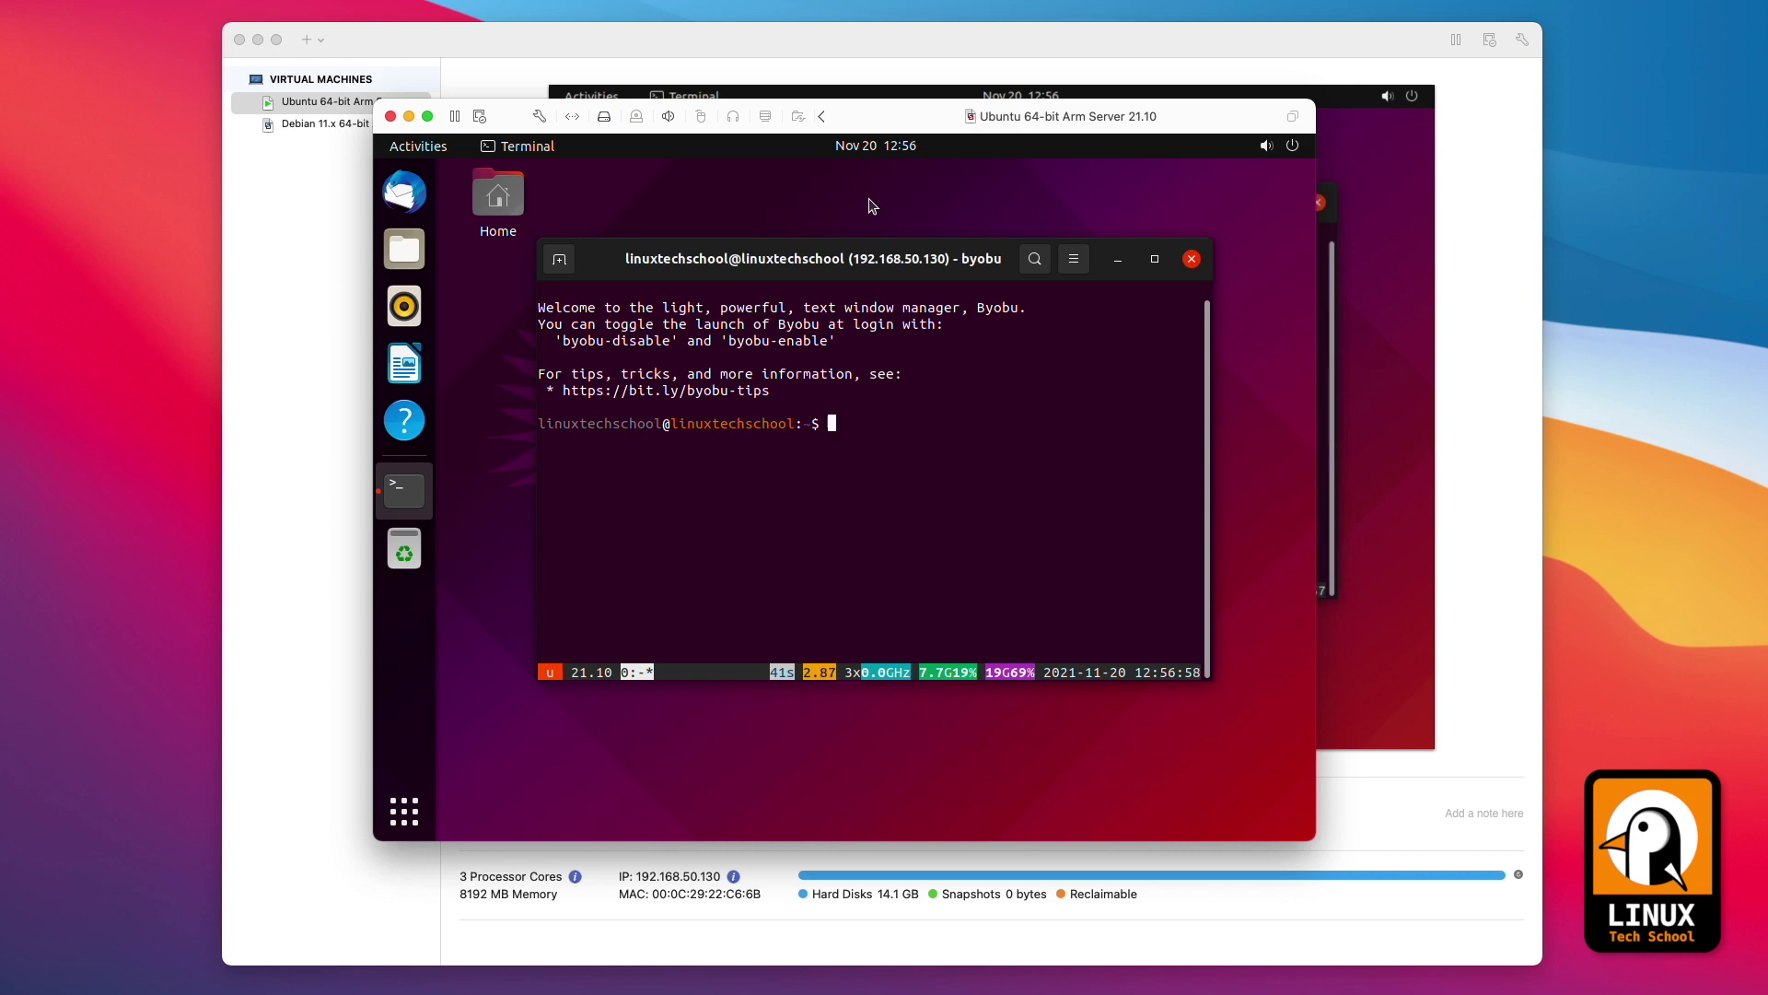
pyautogui.write('su -')
pyautogui.press('Return')
pyautogui.press('Return')
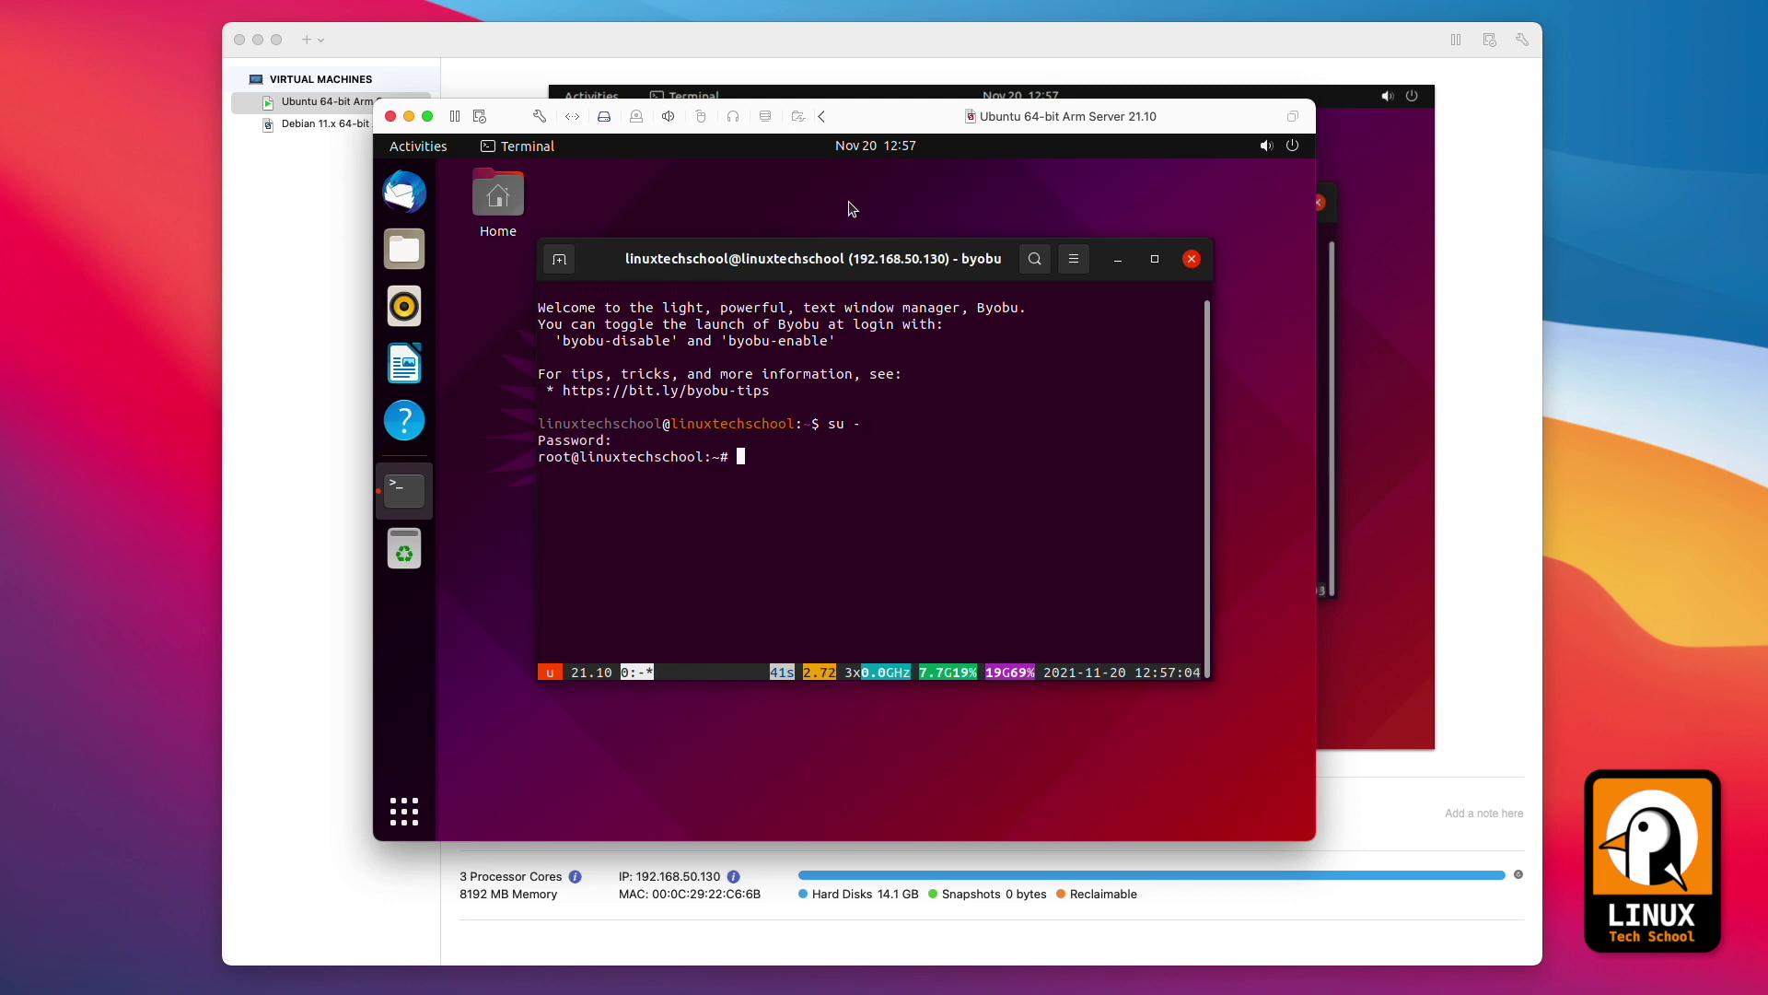
pyautogui.hotkey('ctrl', 'l')
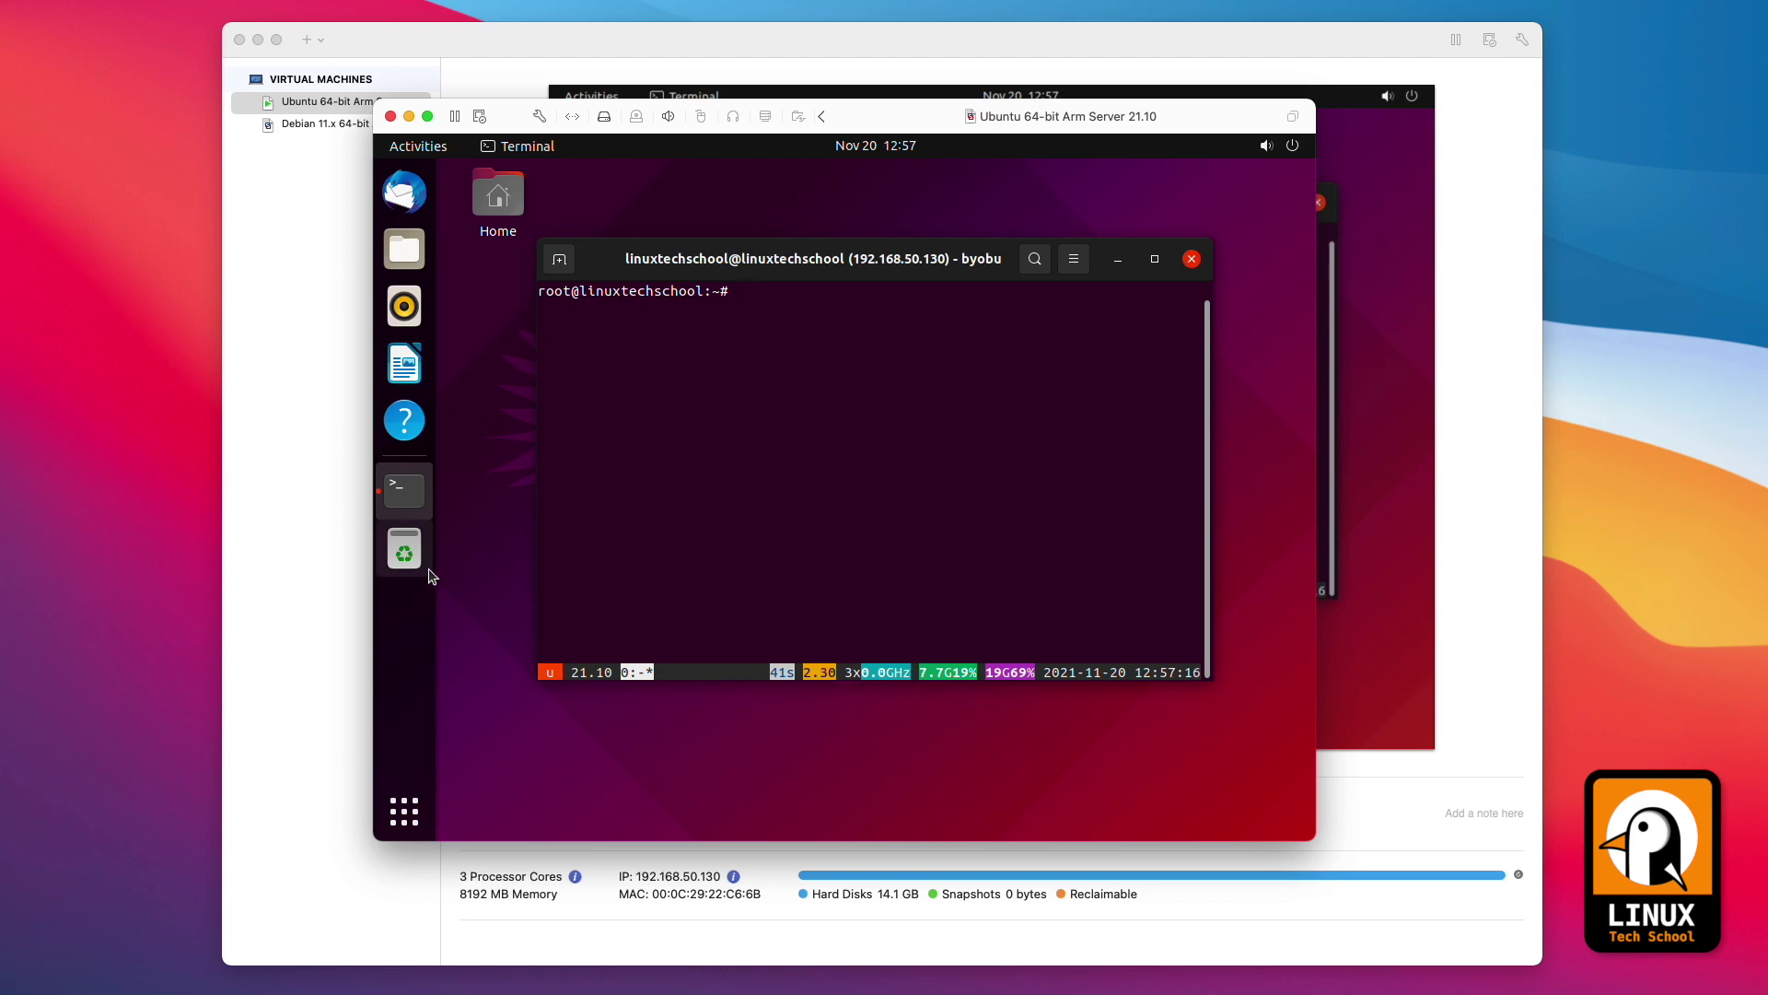
# Launch Firefox in a fresh session and search for 'geekbench5 linux download'
pyautogui.click(393, 826)
pyautogui.write('fire')
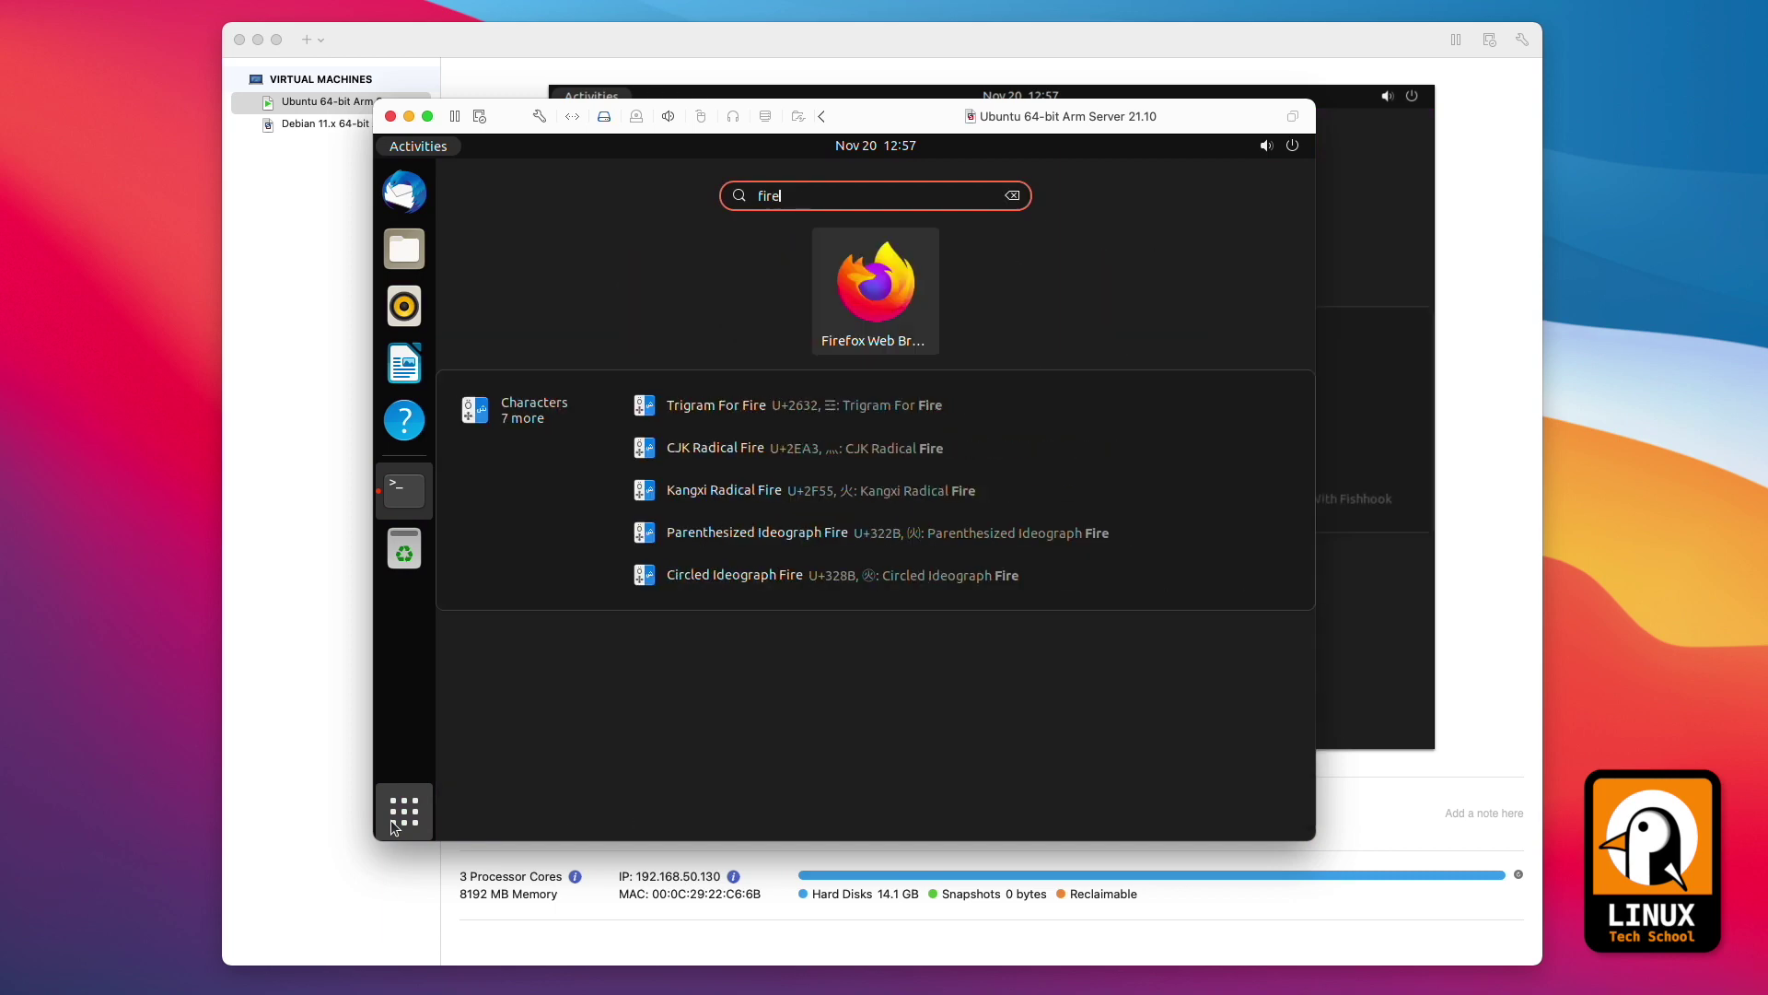
pyautogui.click(861, 289)
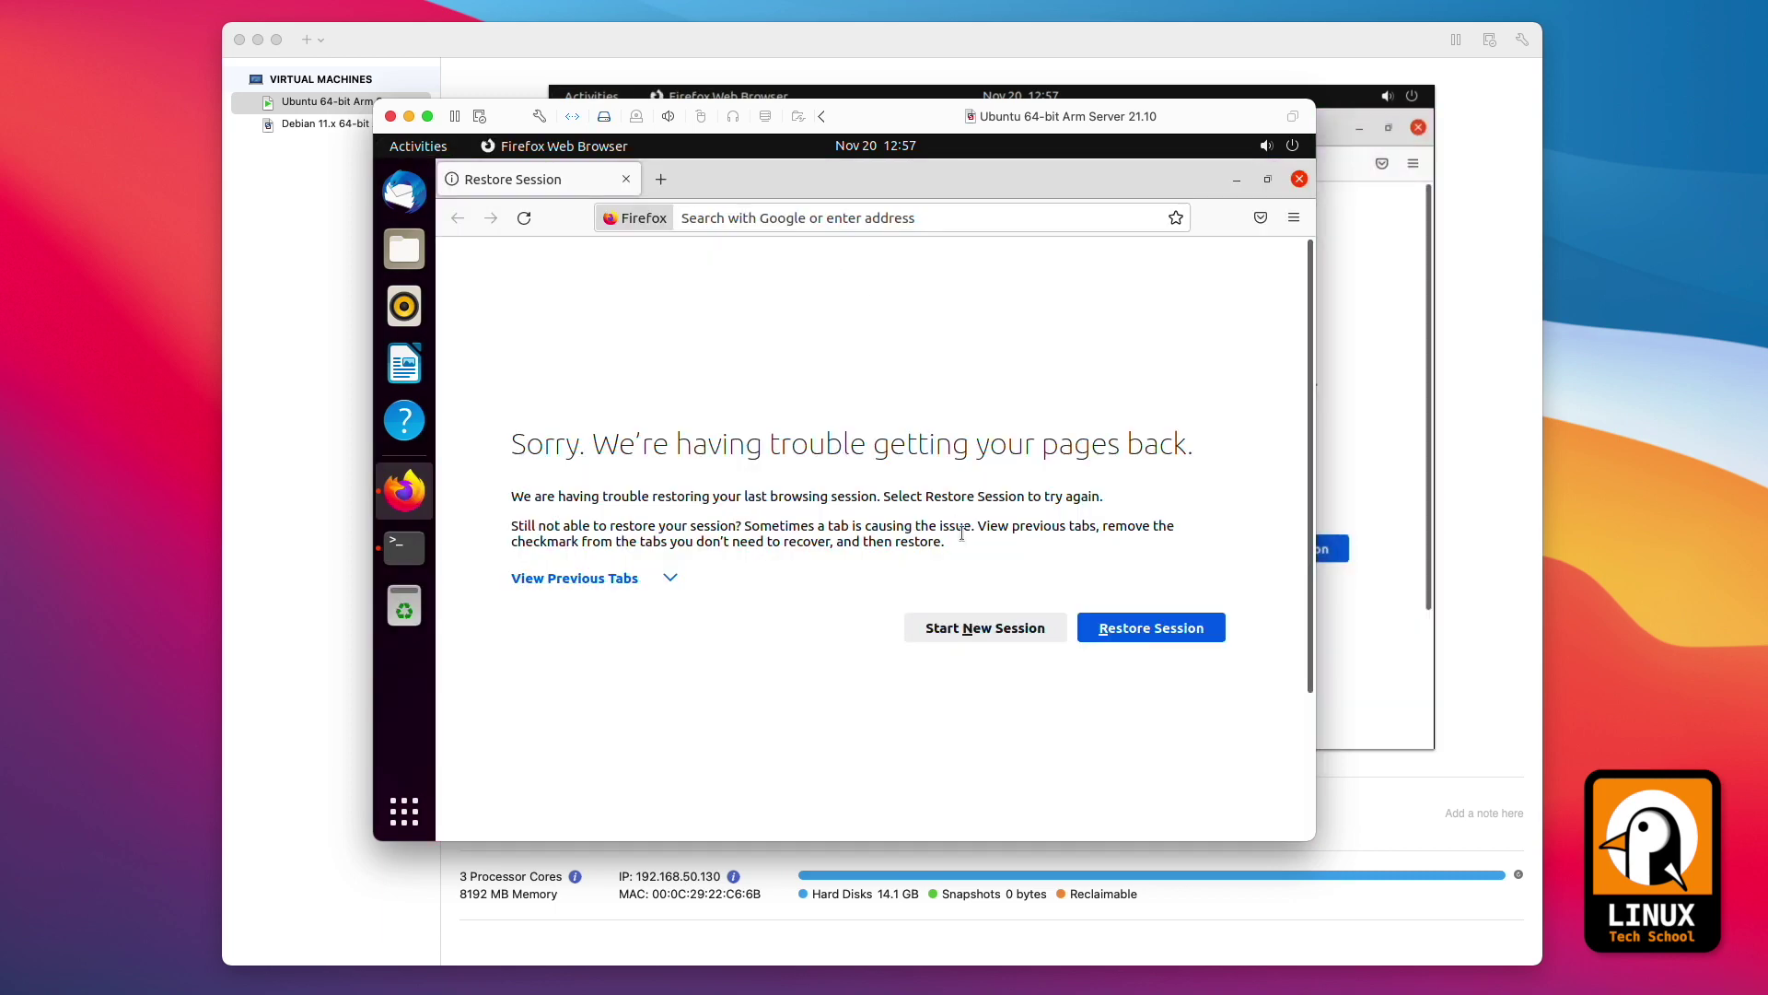
pyautogui.click(985, 630)
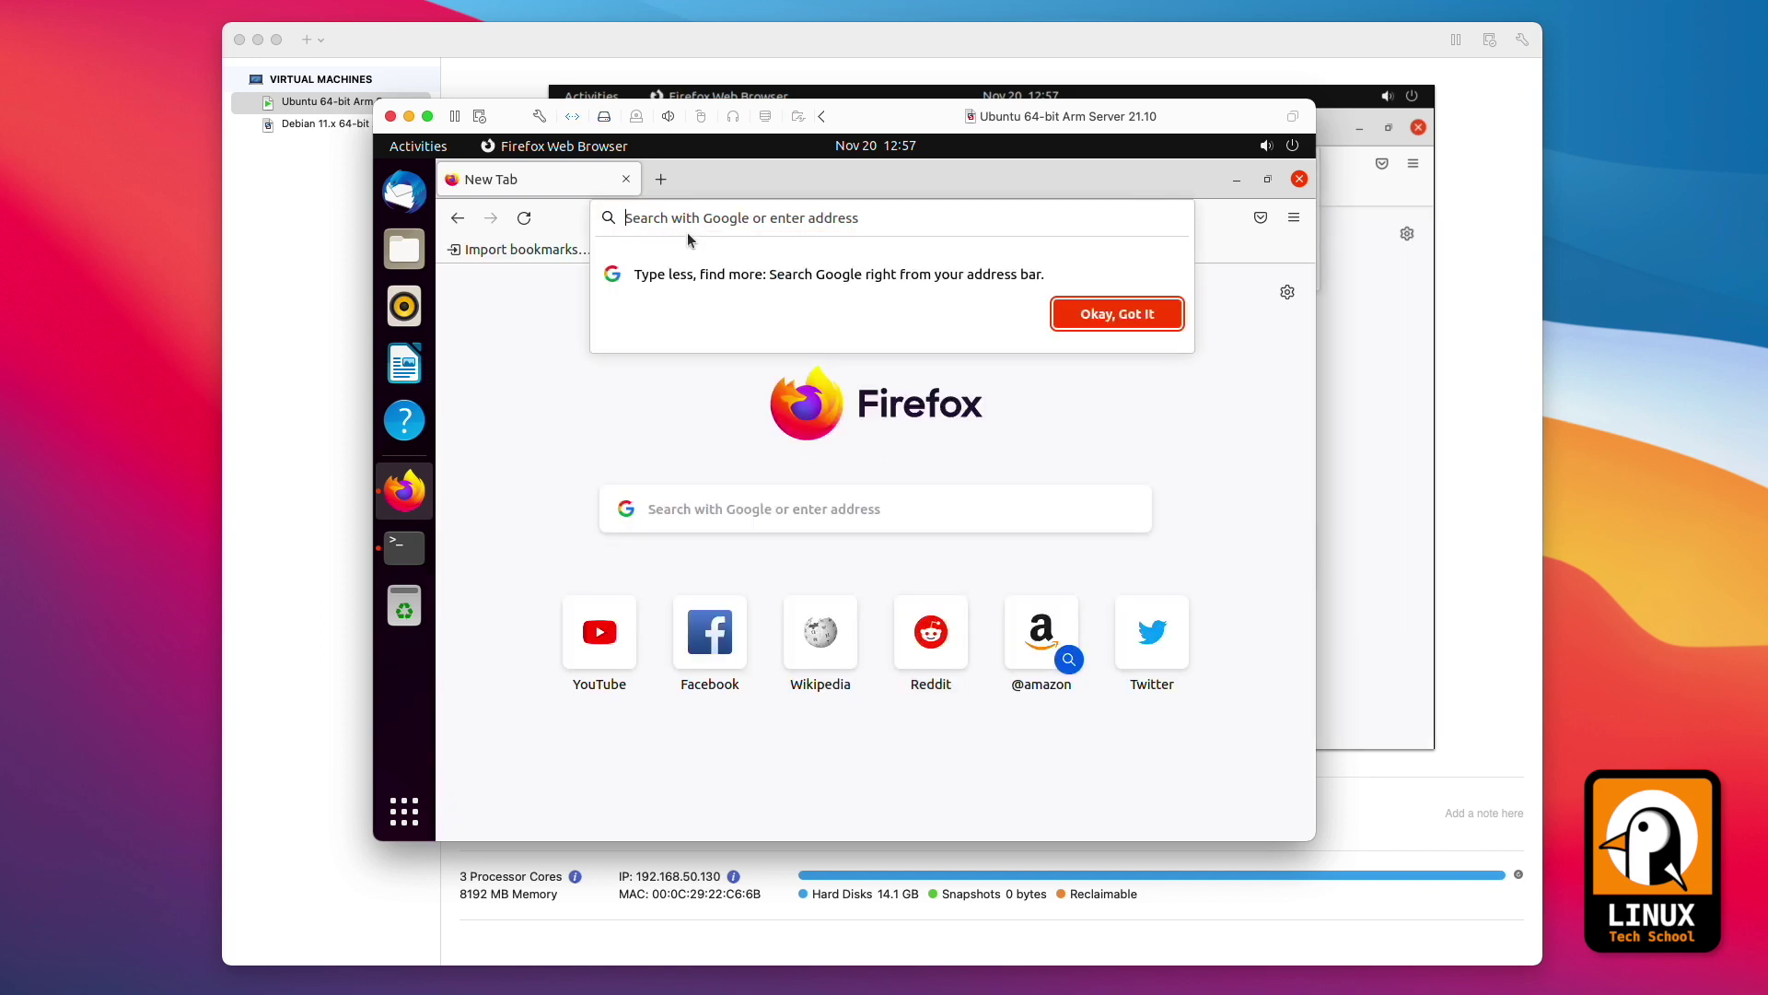
pyautogui.write('geek')
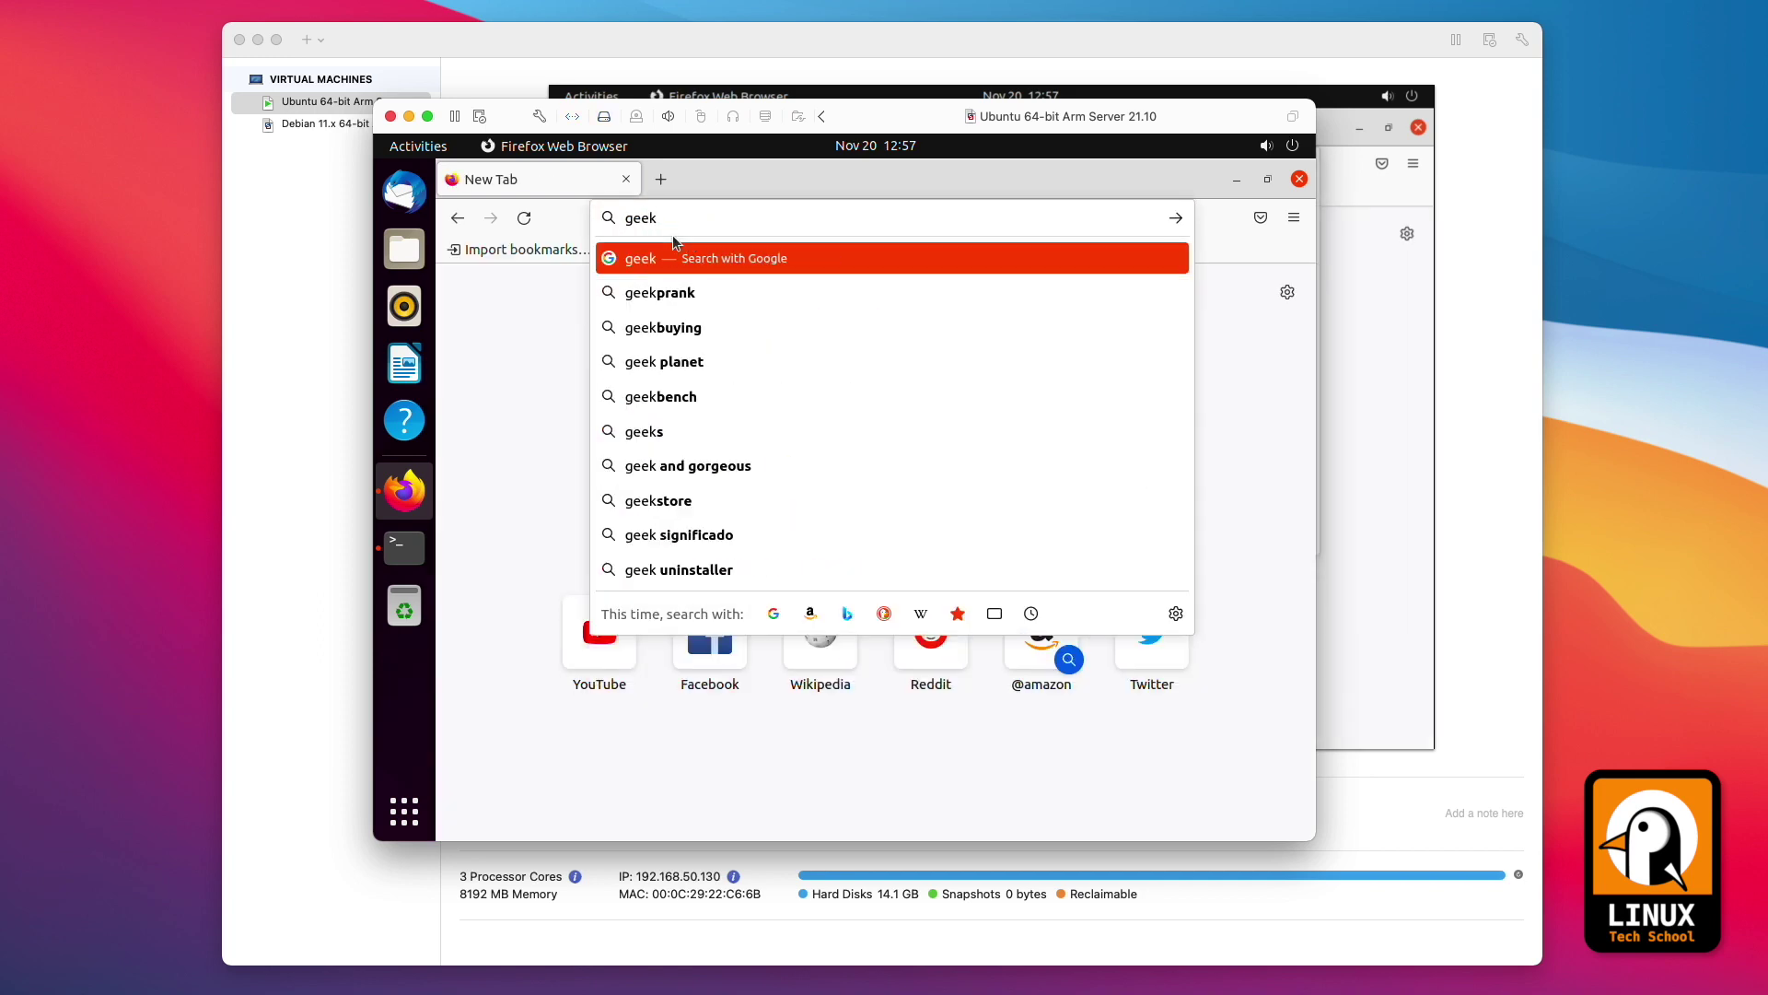
pyautogui.write('bench5 linux')
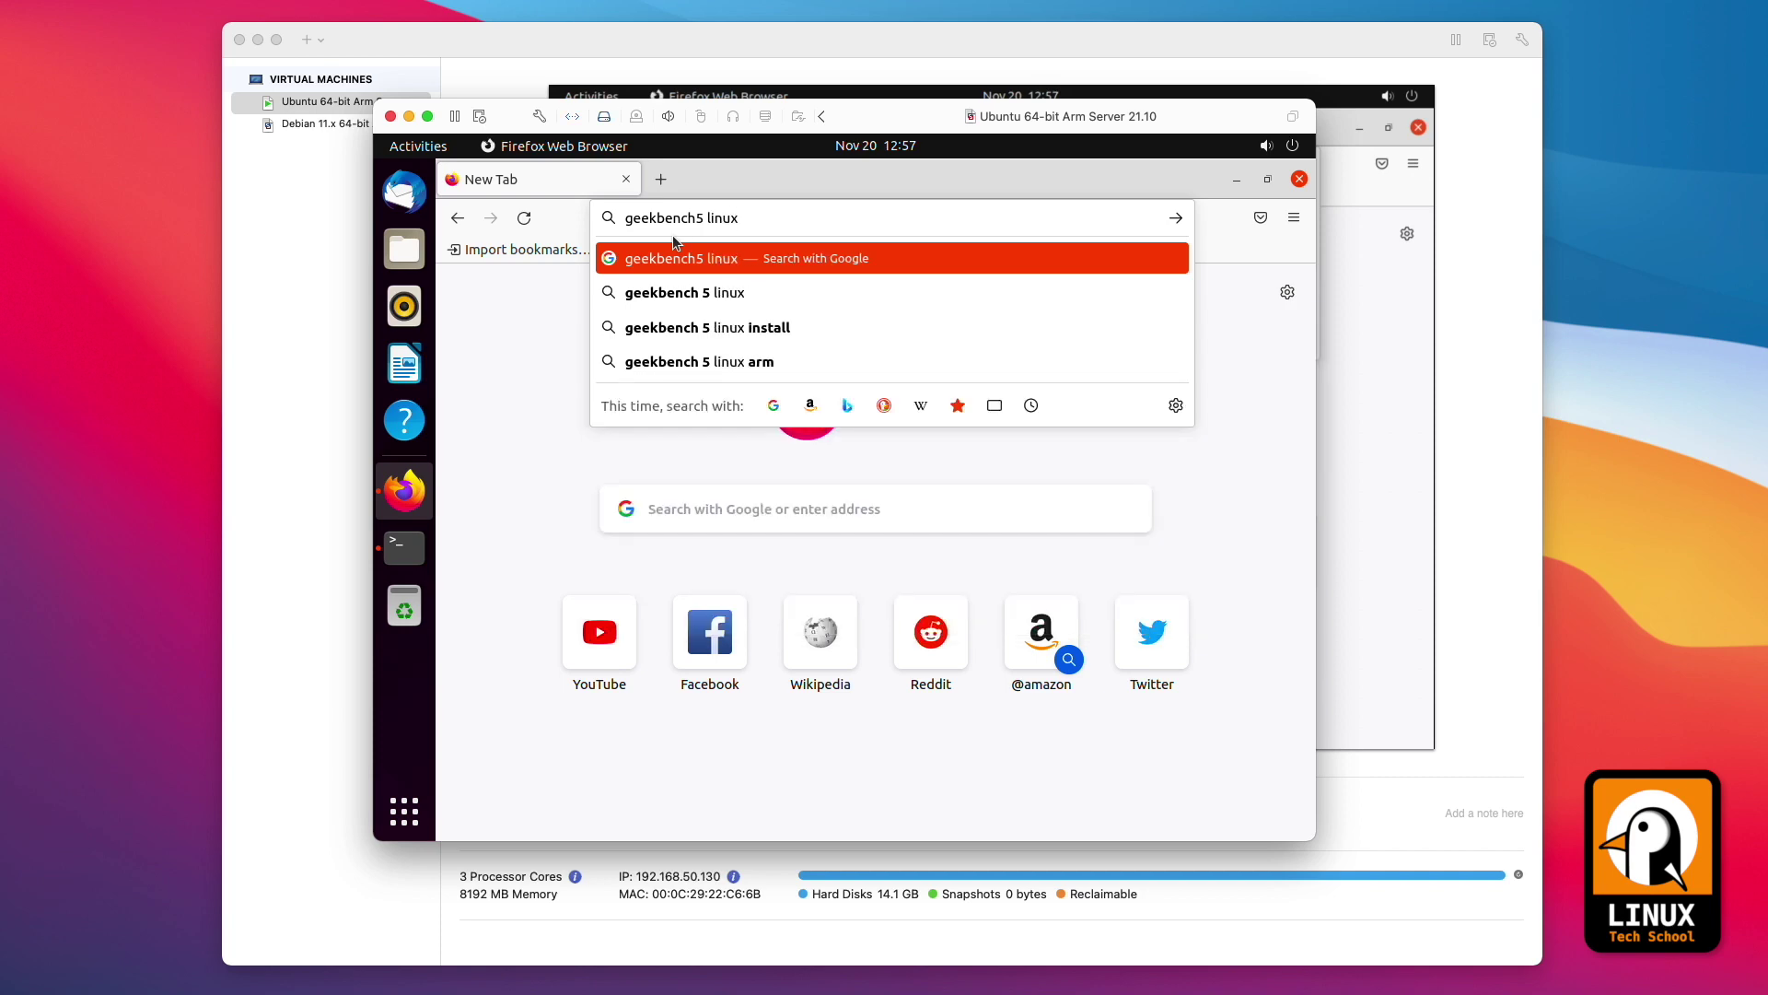
pyautogui.write(' downl')
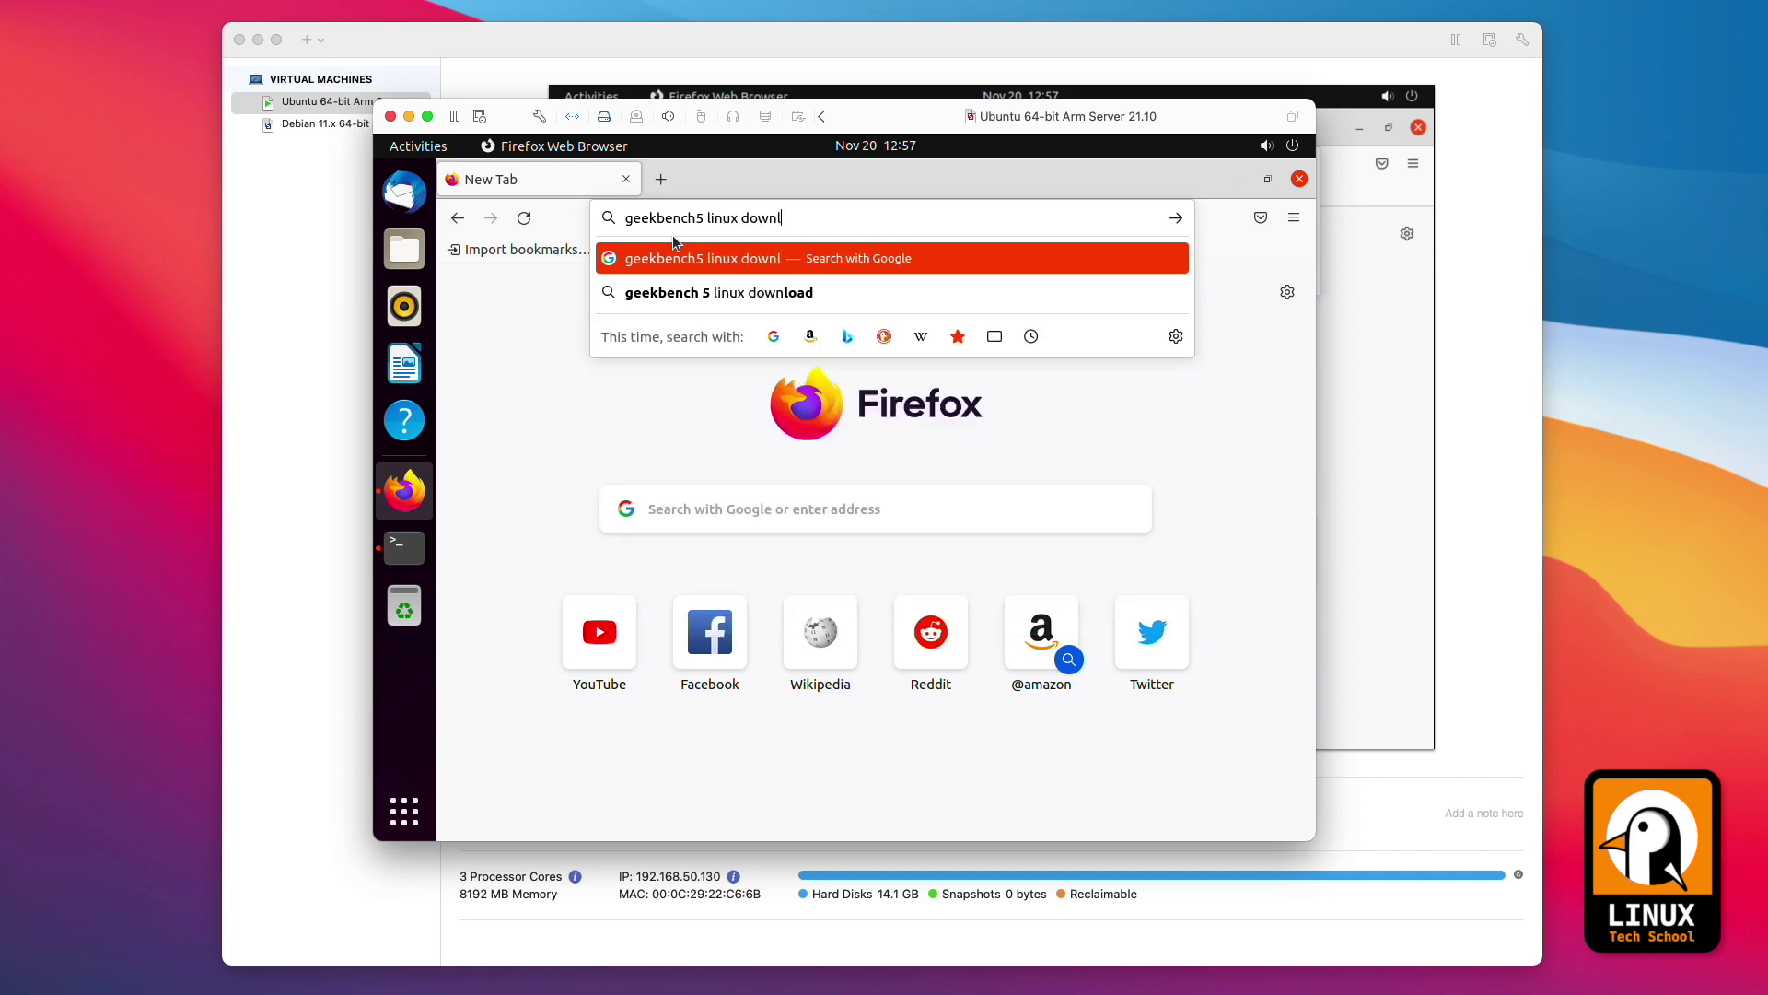
pyautogui.write('oad')
pyautogui.press('Return')
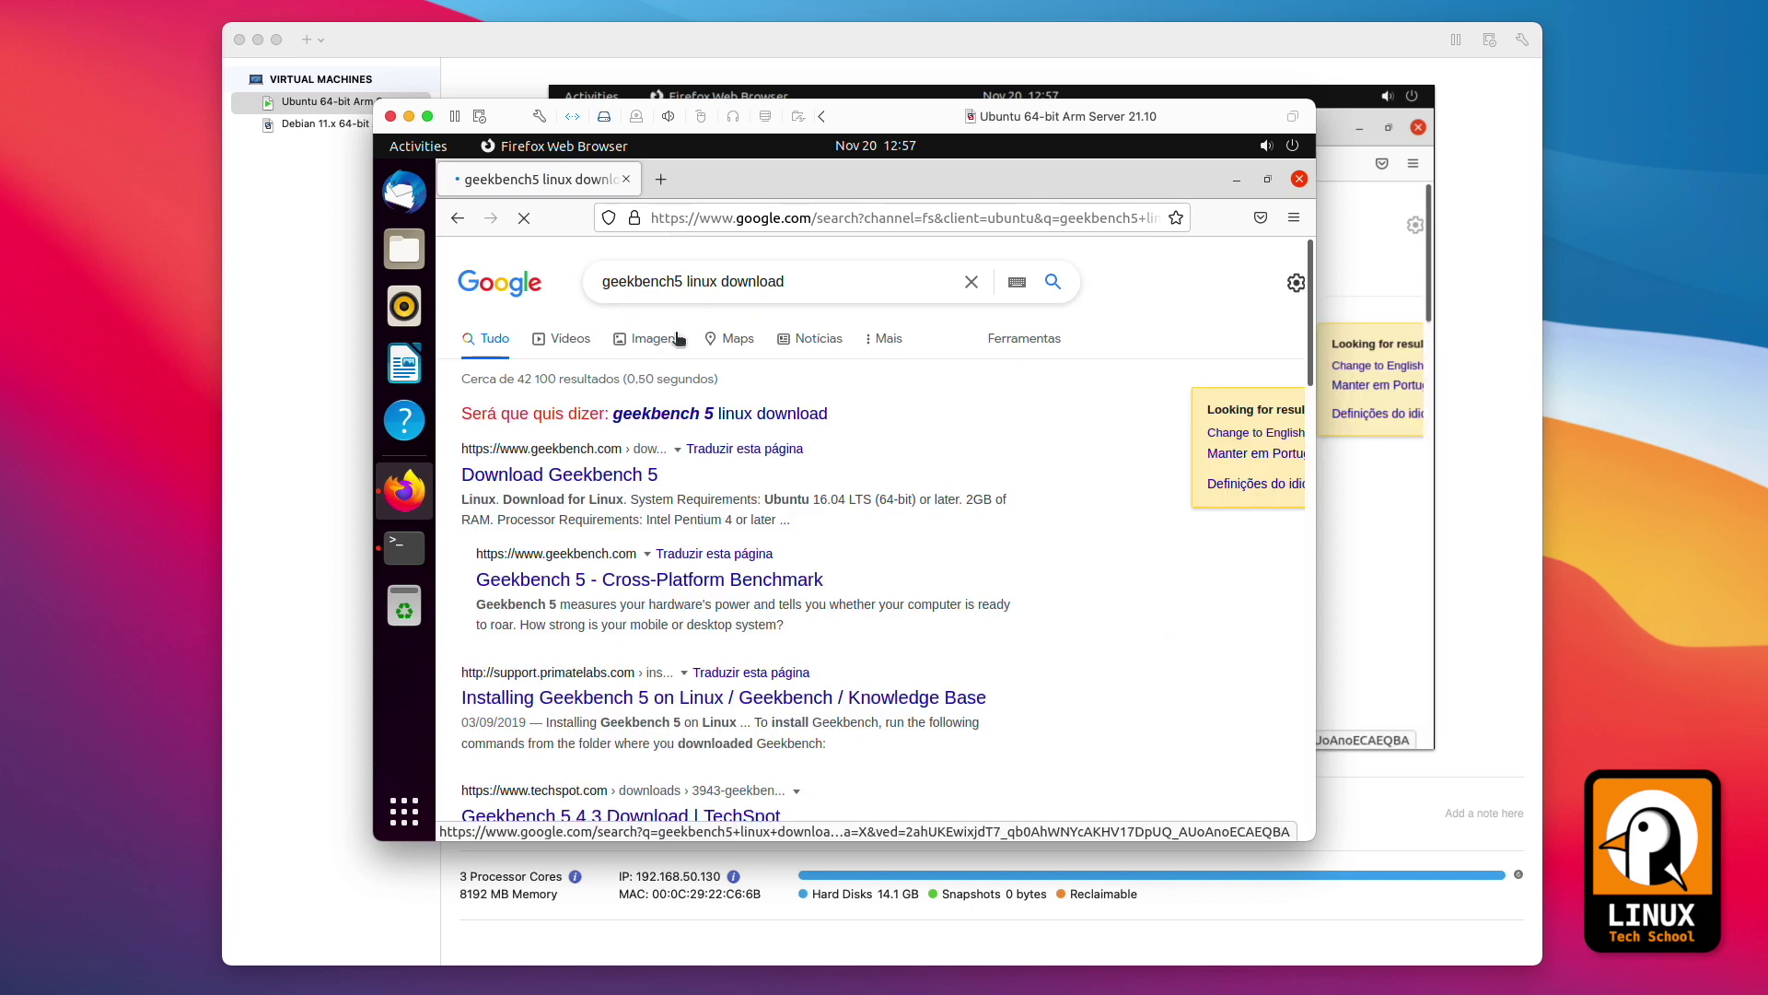
# Save Geekbench-5.4.0-LinuxARMPreview.tar.gz from the Geekbench 5 download page to disk
pyautogui.click(611, 475)
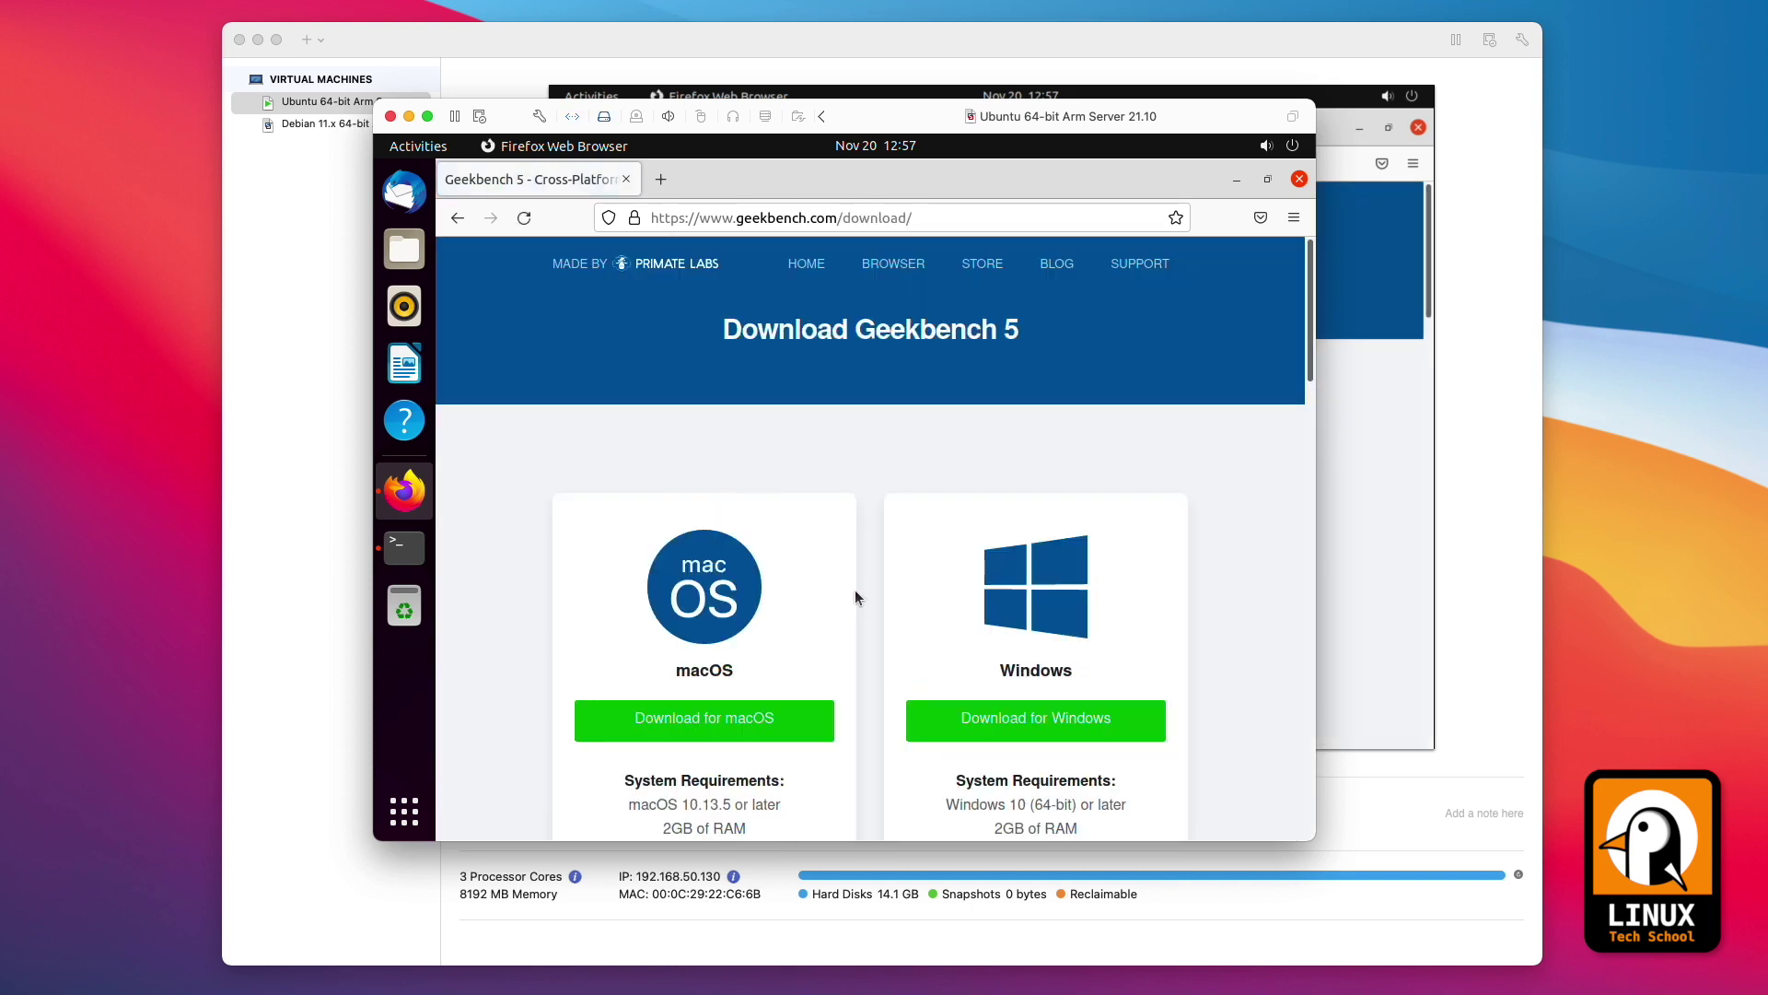
pyautogui.scroll(-10, 855, 597)
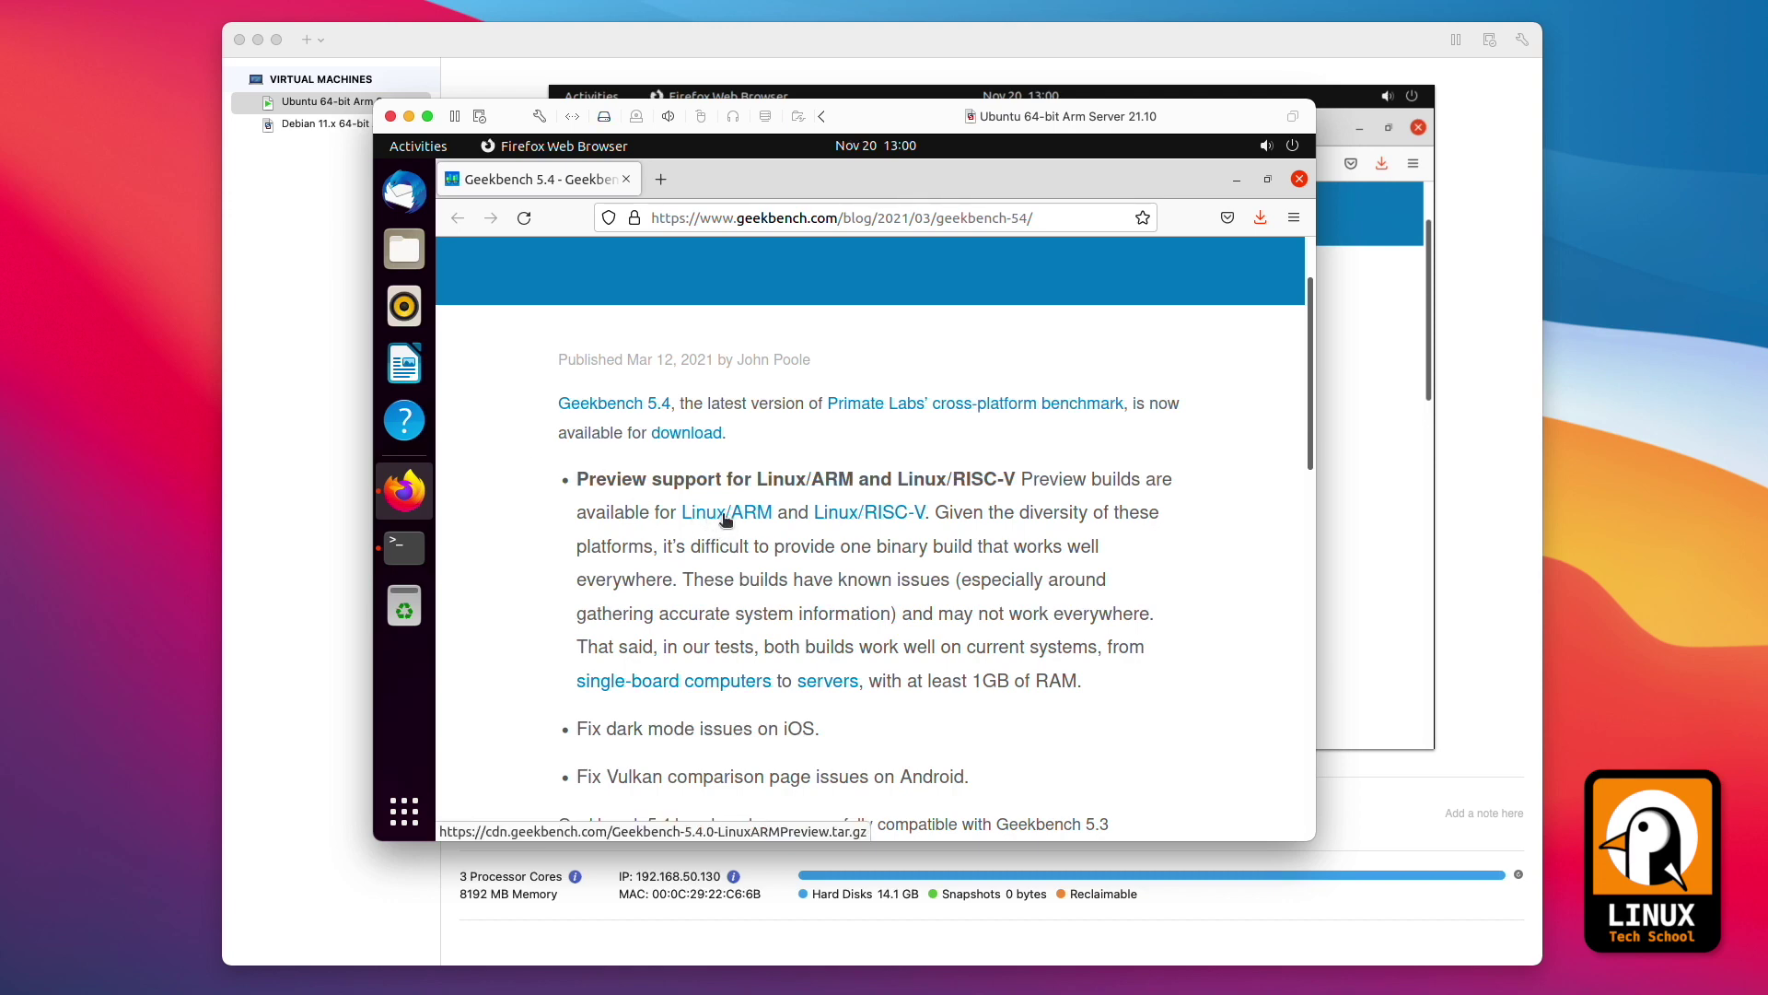
pyautogui.click(725, 518)
pyautogui.click(723, 570)
pyautogui.click(1047, 641)
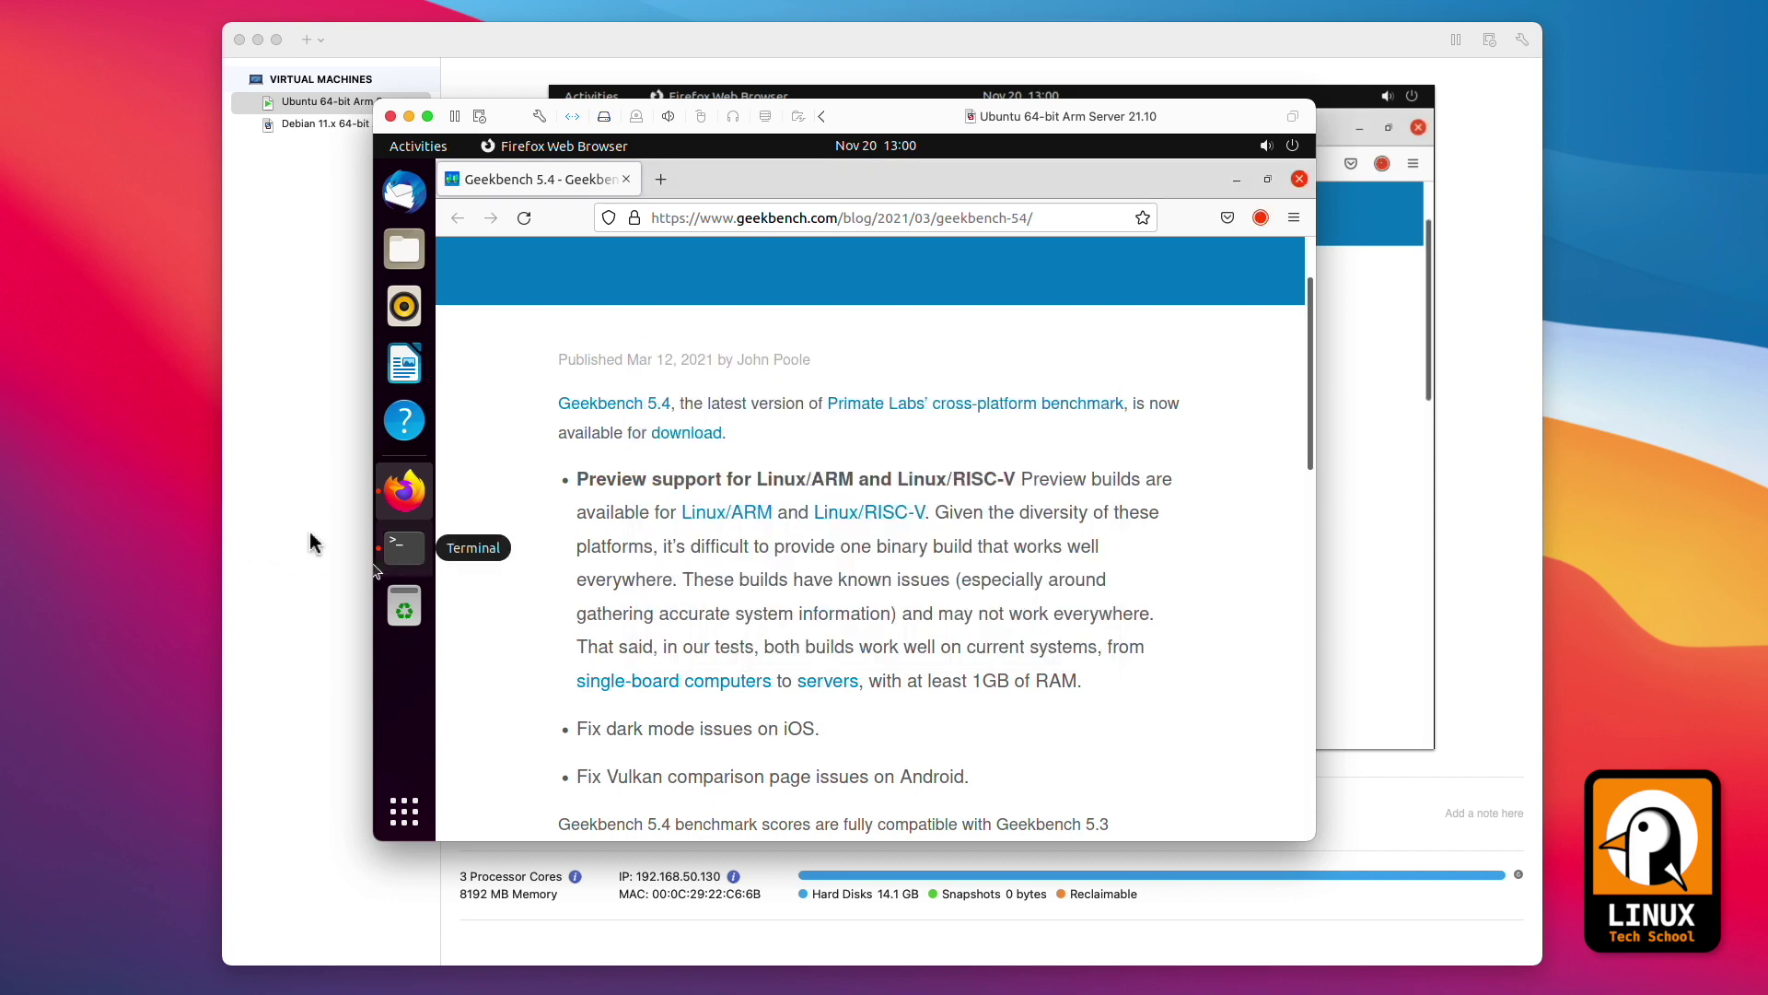
# Move the Geekbench archive from Downloads into root's home and list it with ls -l
pyautogui.click(404, 547)
pyautogui.write('mv /h')
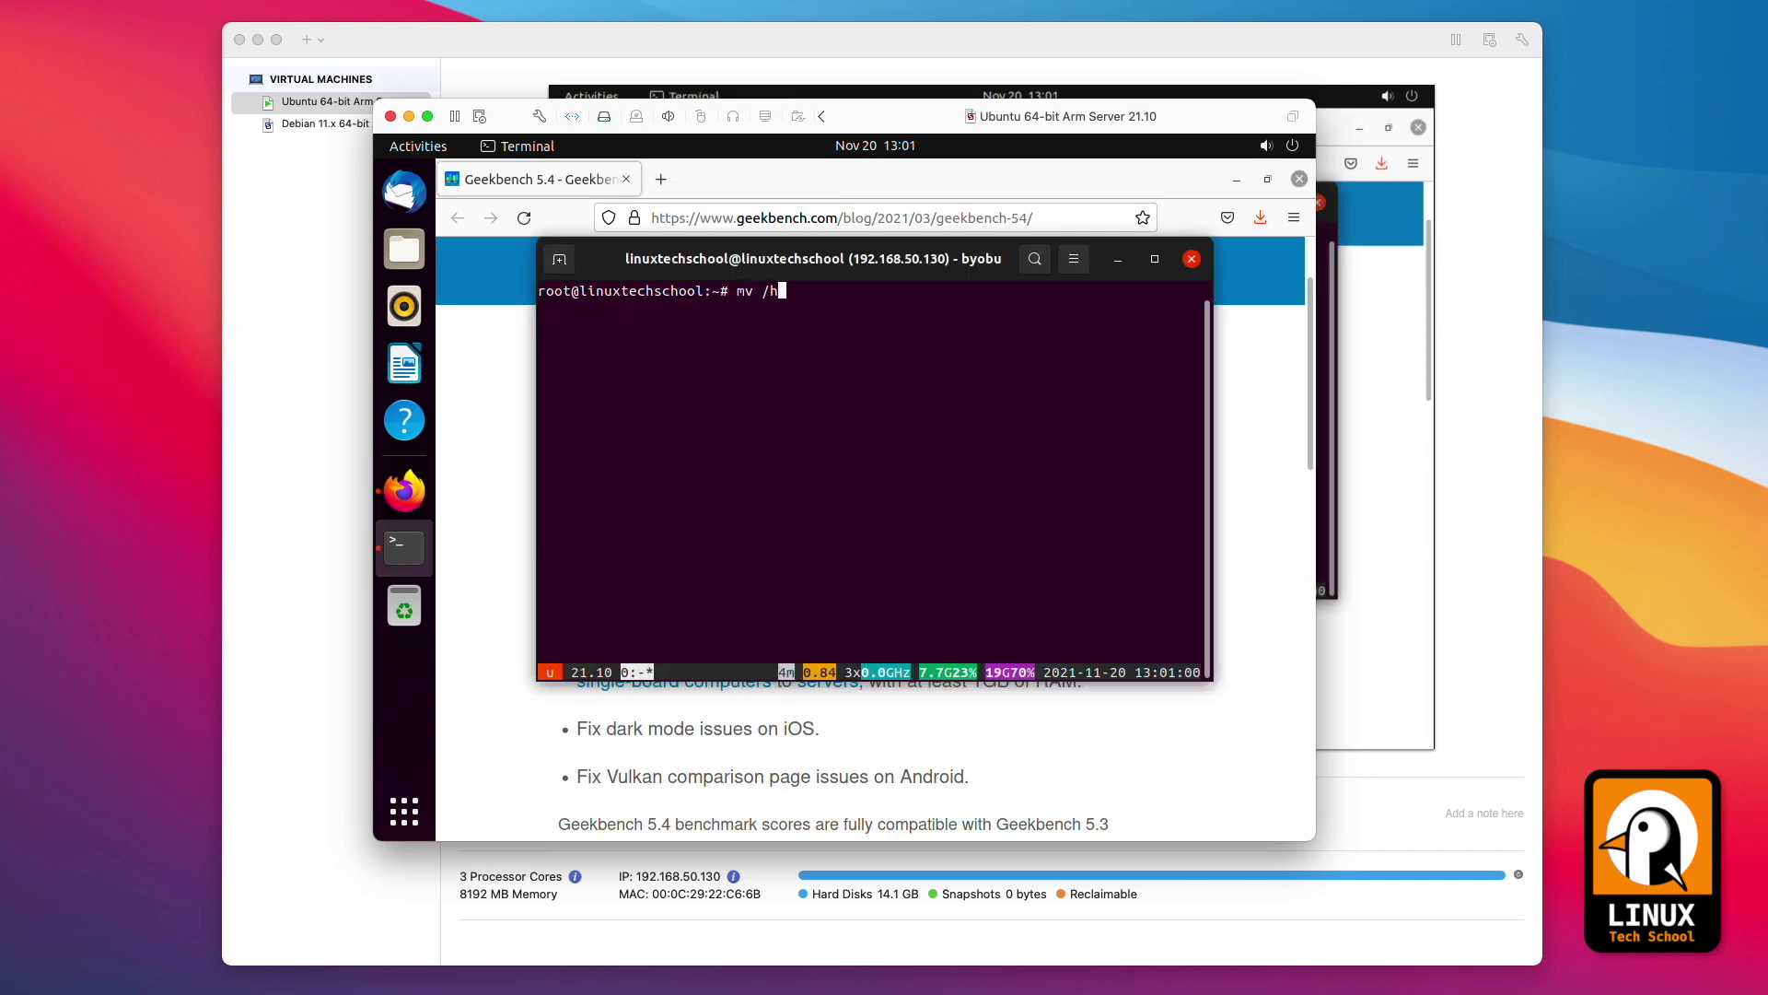
pyautogui.write('ome/linuxtechschool/Do')
pyautogui.press('Tab')
pyautogui.press('Tab')
pyautogui.press('Tab')
pyautogui.write('w')
pyautogui.press('Tab')
pyautogui.write('G')
pyautogui.press('Tab')
pyautogui.press('Tab')
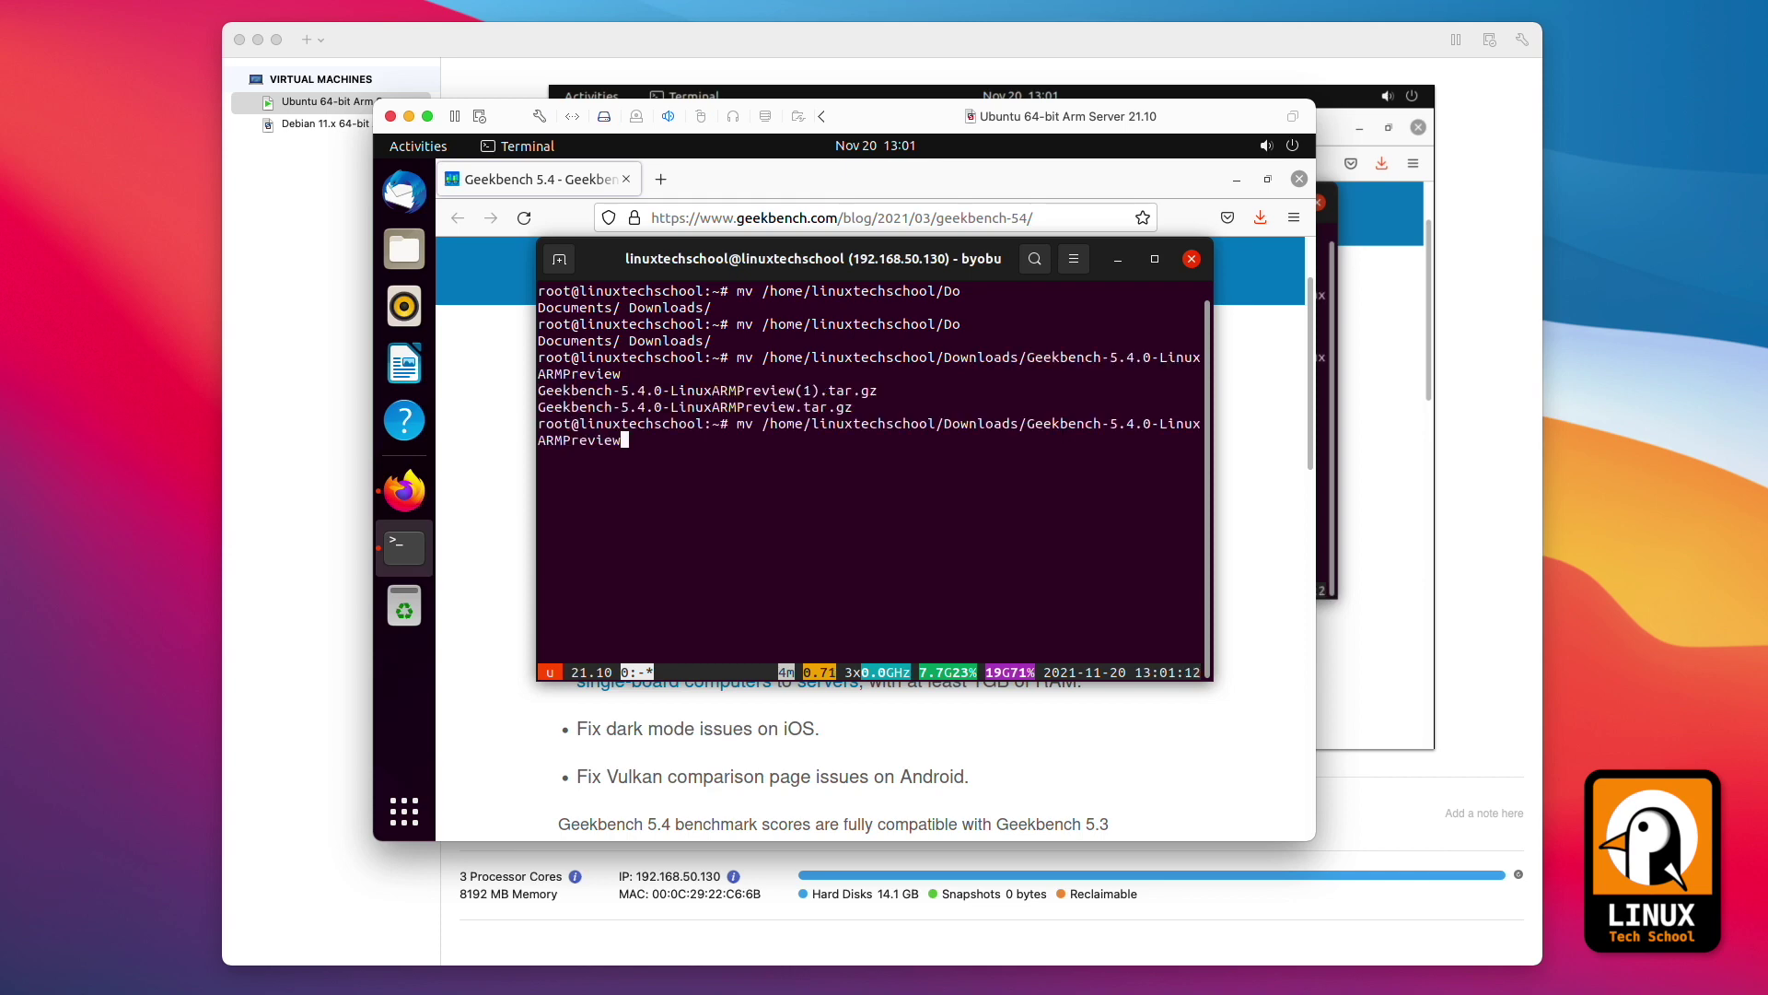
pyautogui.write('.')
pyautogui.press('Tab')
pyautogui.write('.')
pyautogui.press('Return')
pyautogui.hotkey('ctrl', 'l')
pyautogui.write('ls -l')
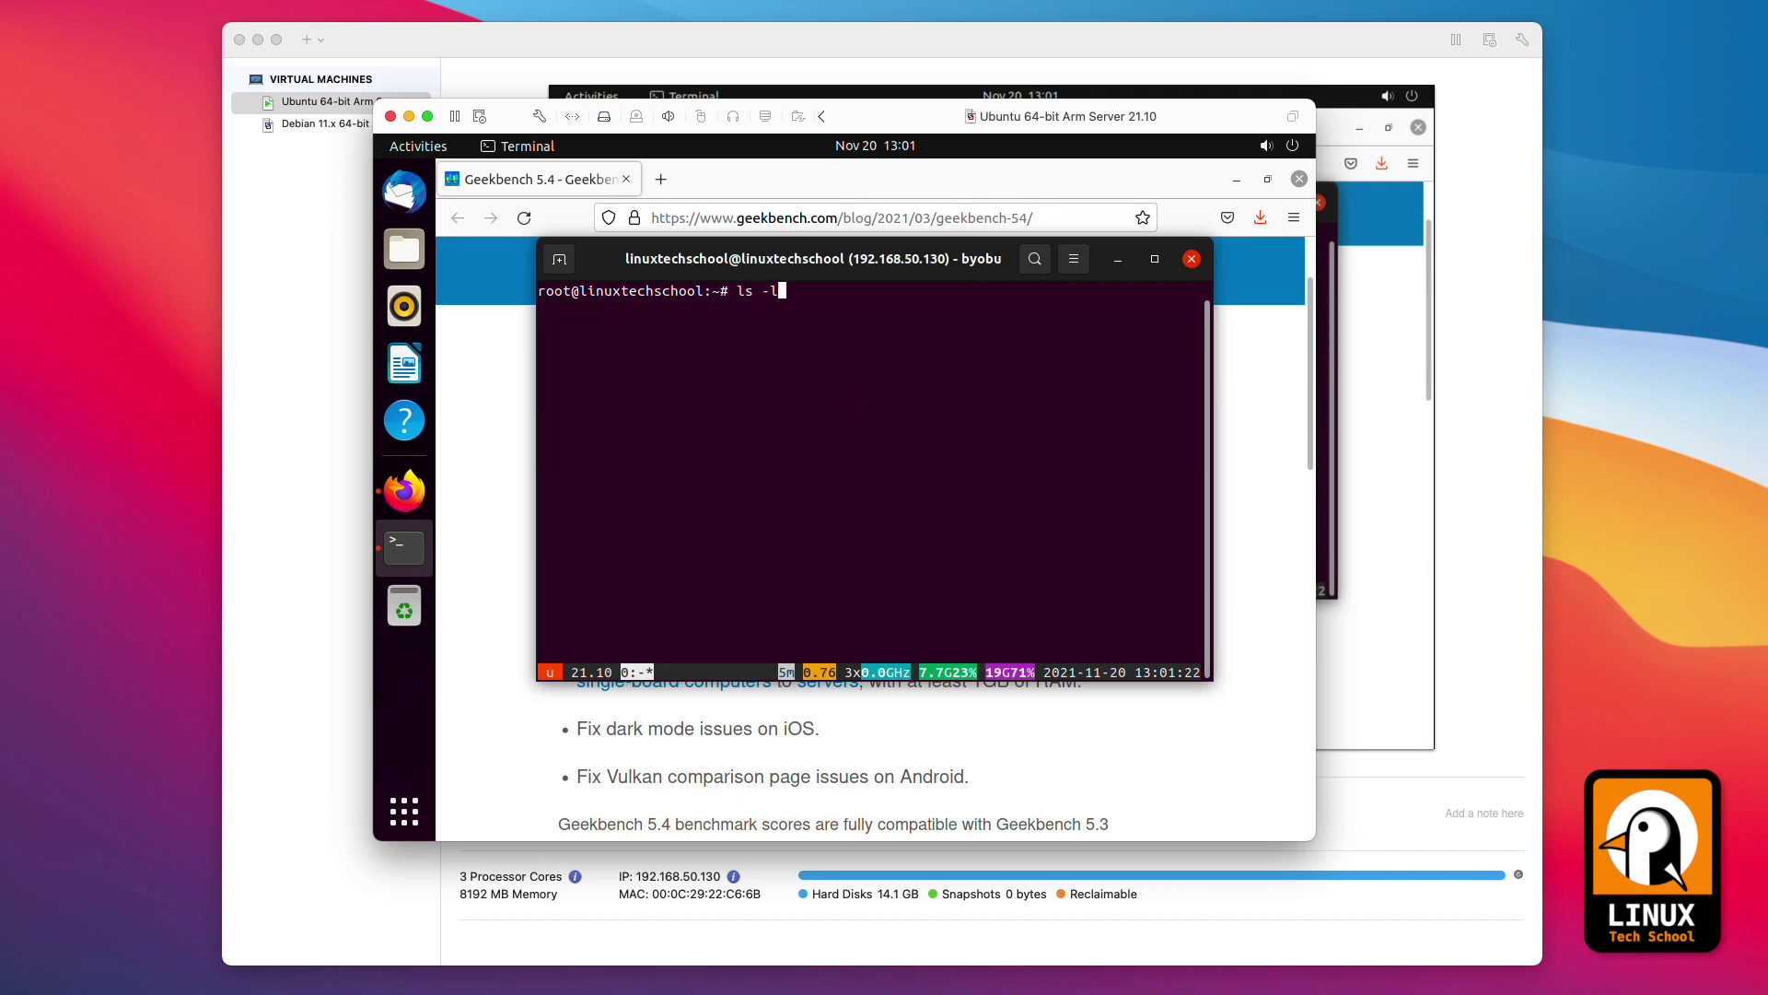
pyautogui.press('Return')
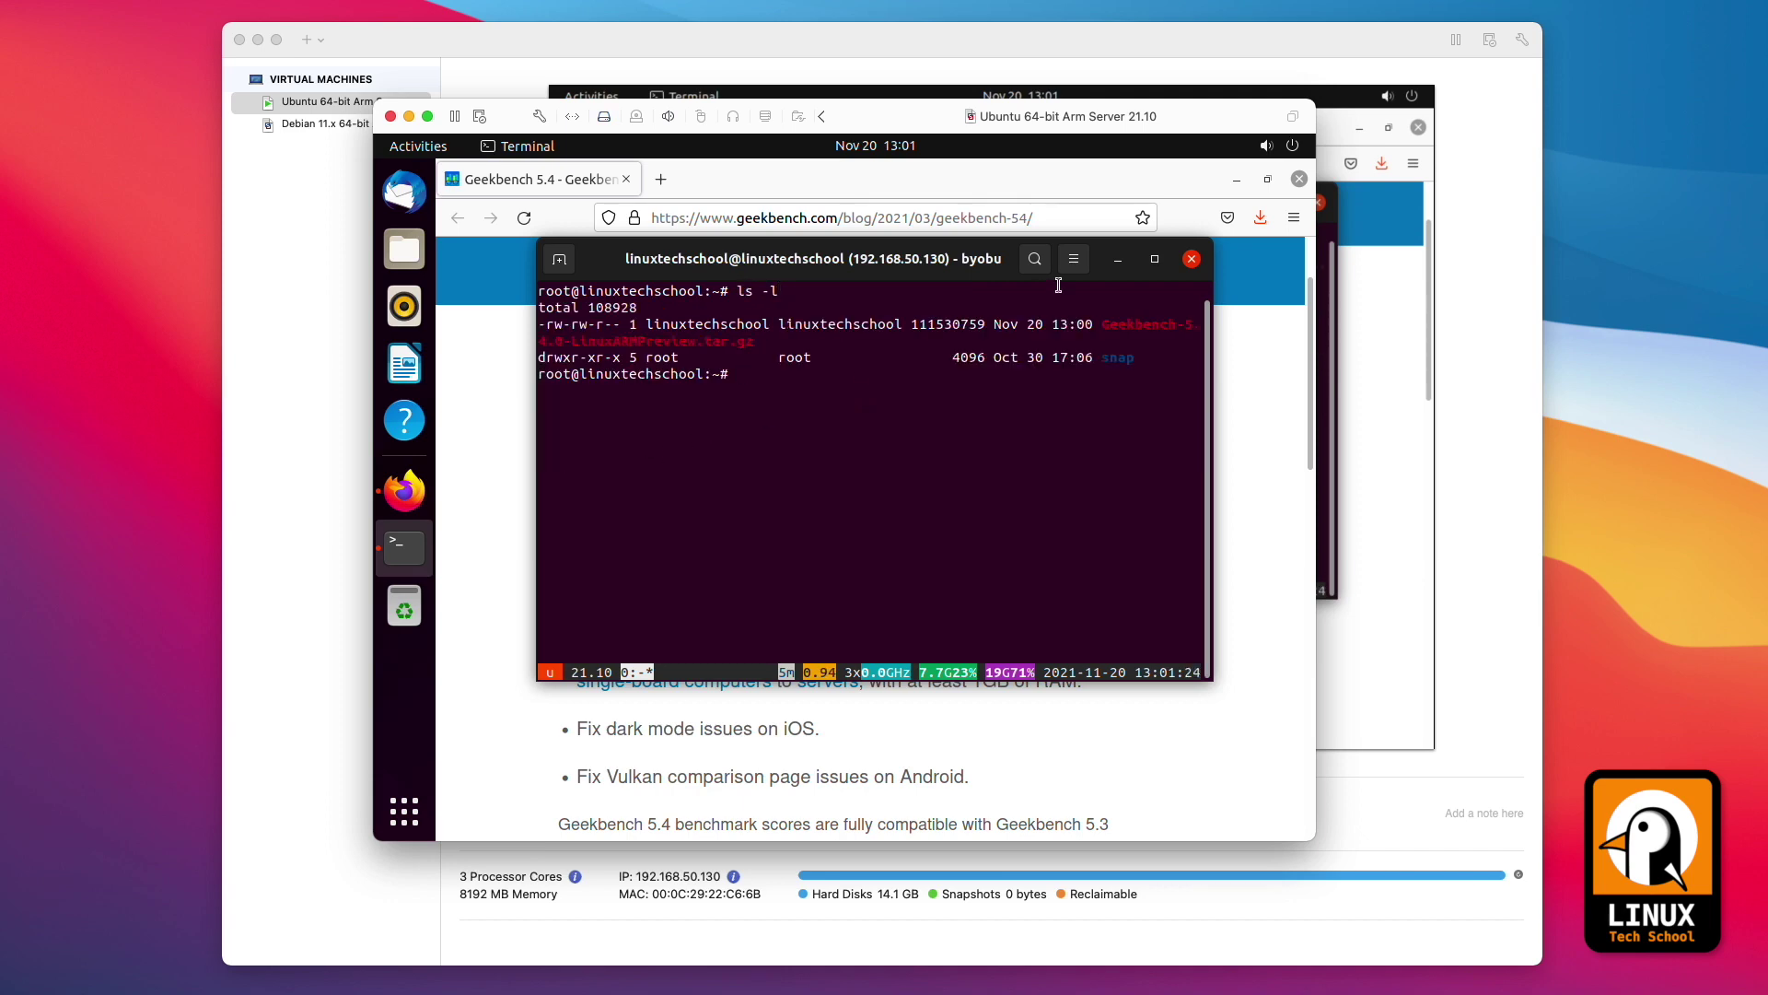
# Maximize the terminal, extract the archive with tar xfvz, and cd into the Geekbench folder
pyautogui.click(1155, 259)
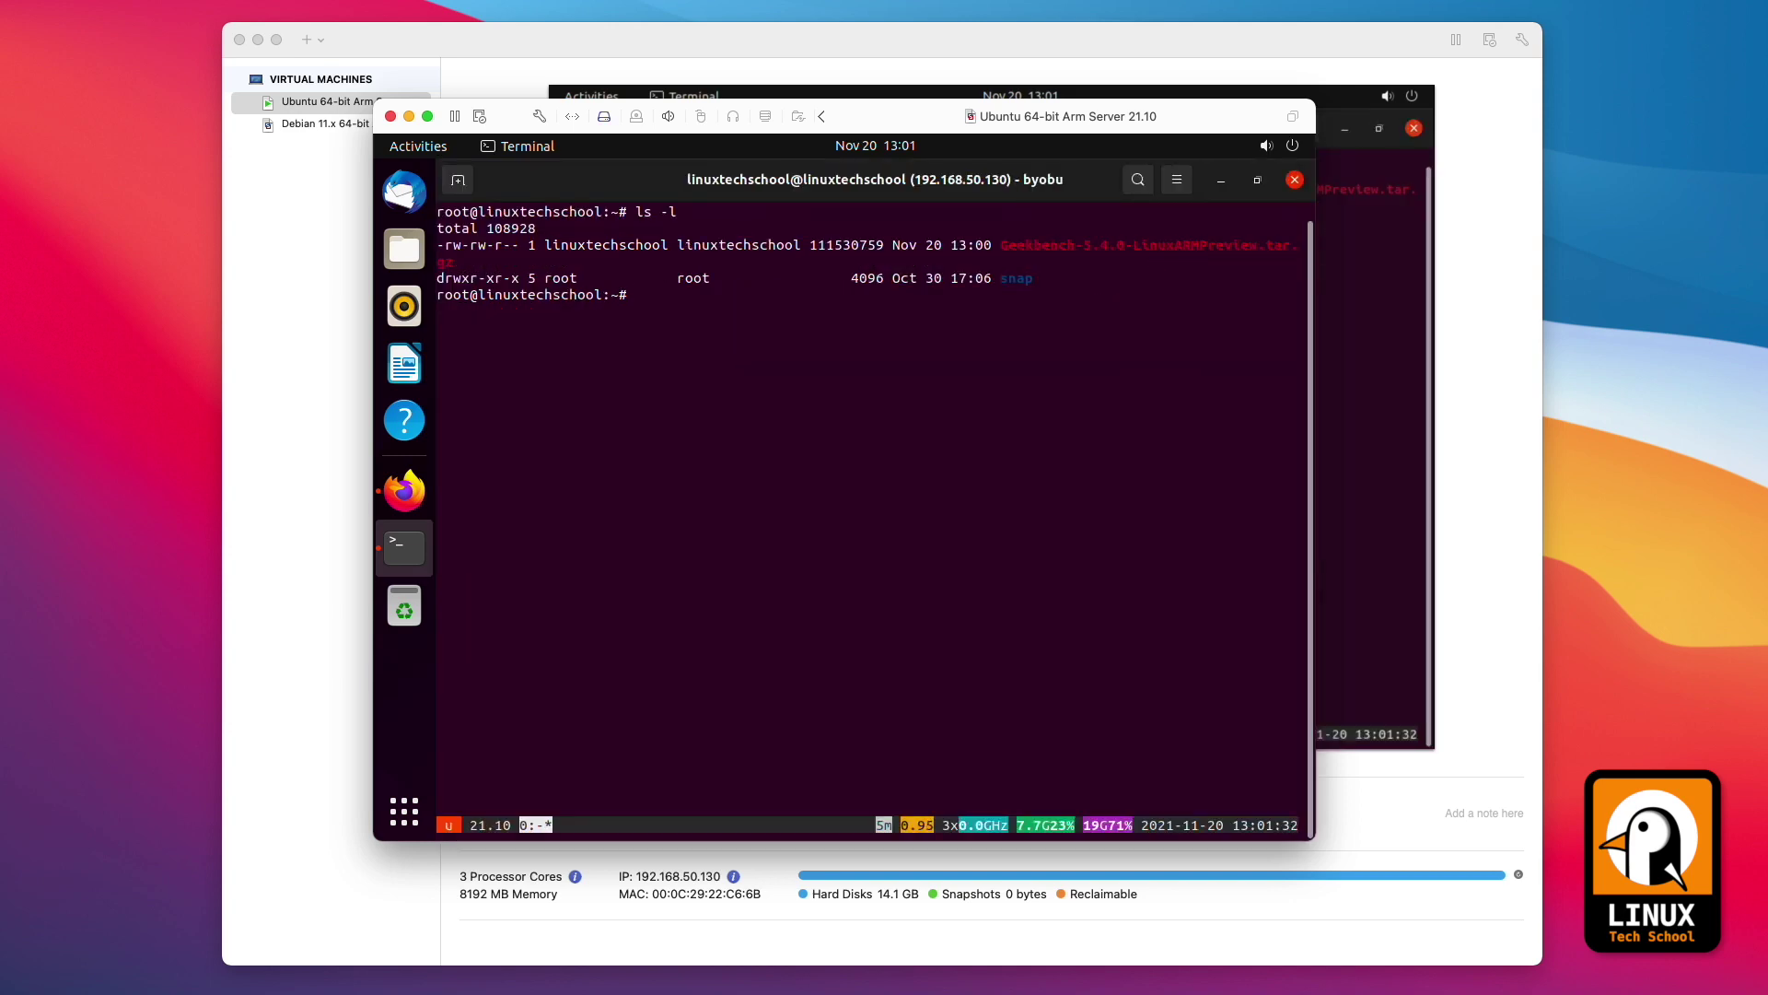
pyautogui.write('tar xfvz Ge')
pyautogui.press('Tab')
pyautogui.press('Return')
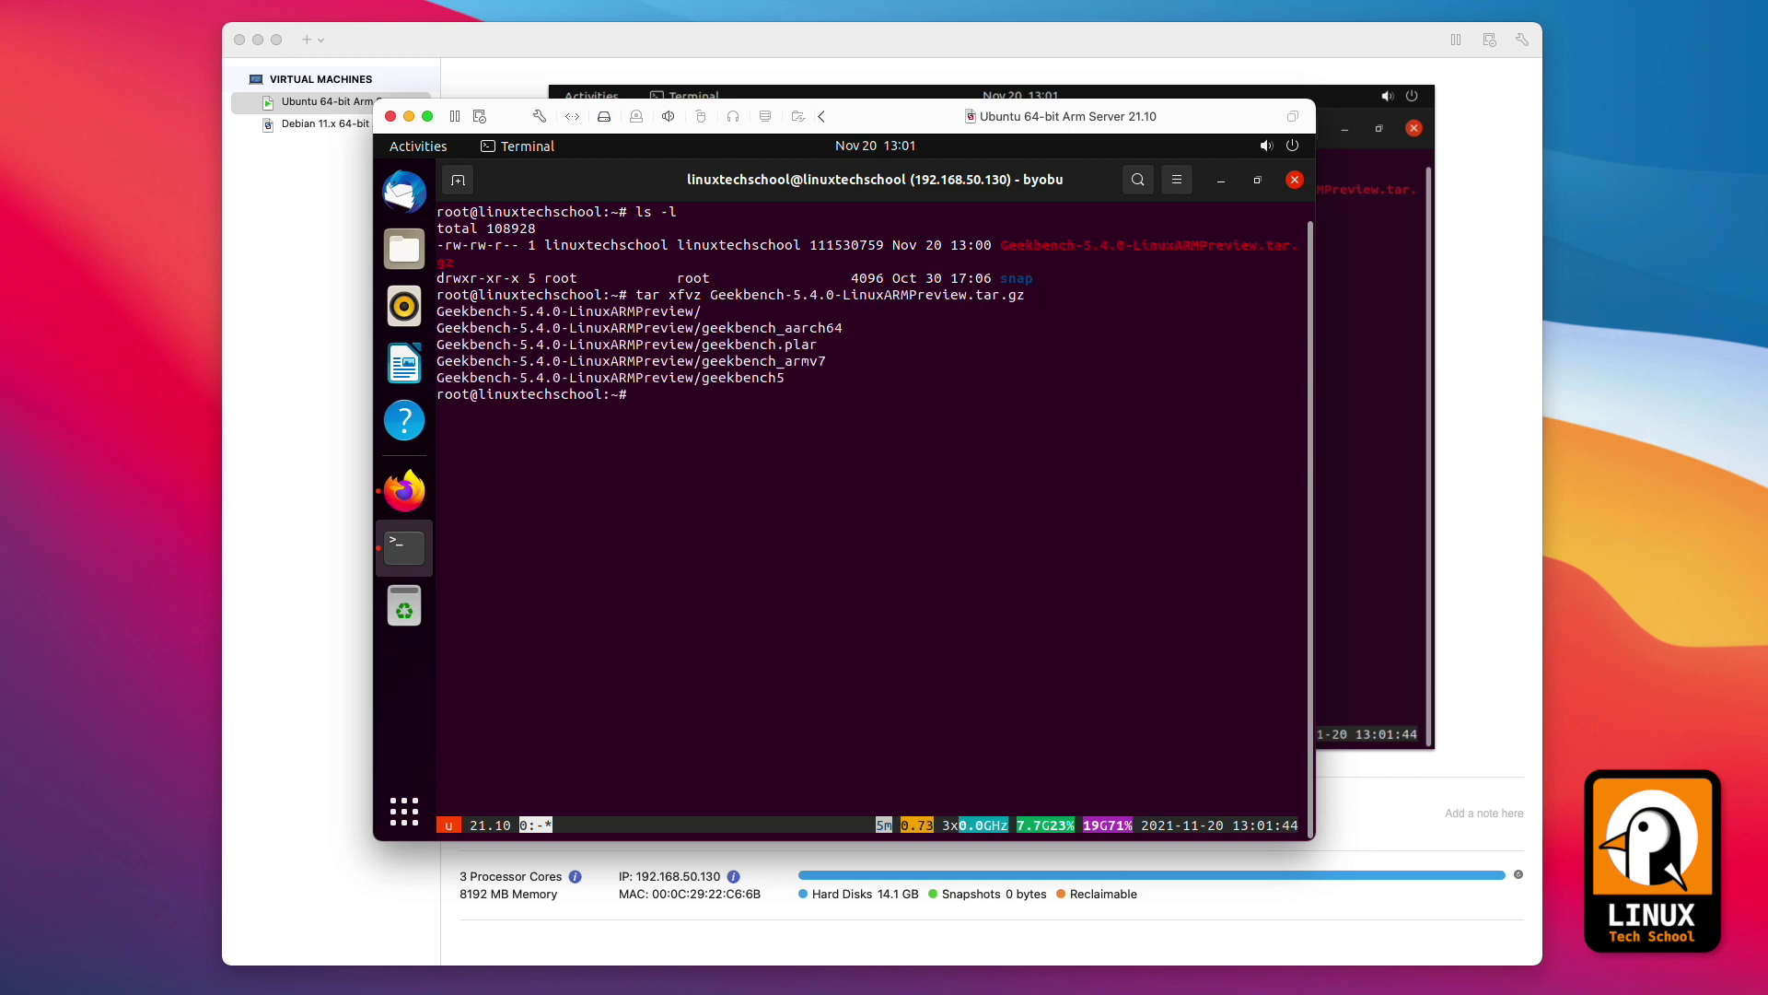
pyautogui.write('cd G')
pyautogui.press('Tab')
pyautogui.press('Return')
pyautogui.write('ls -l')
pyautogui.press('Return')
pyautogui.hotkey('ctrl', 'l')
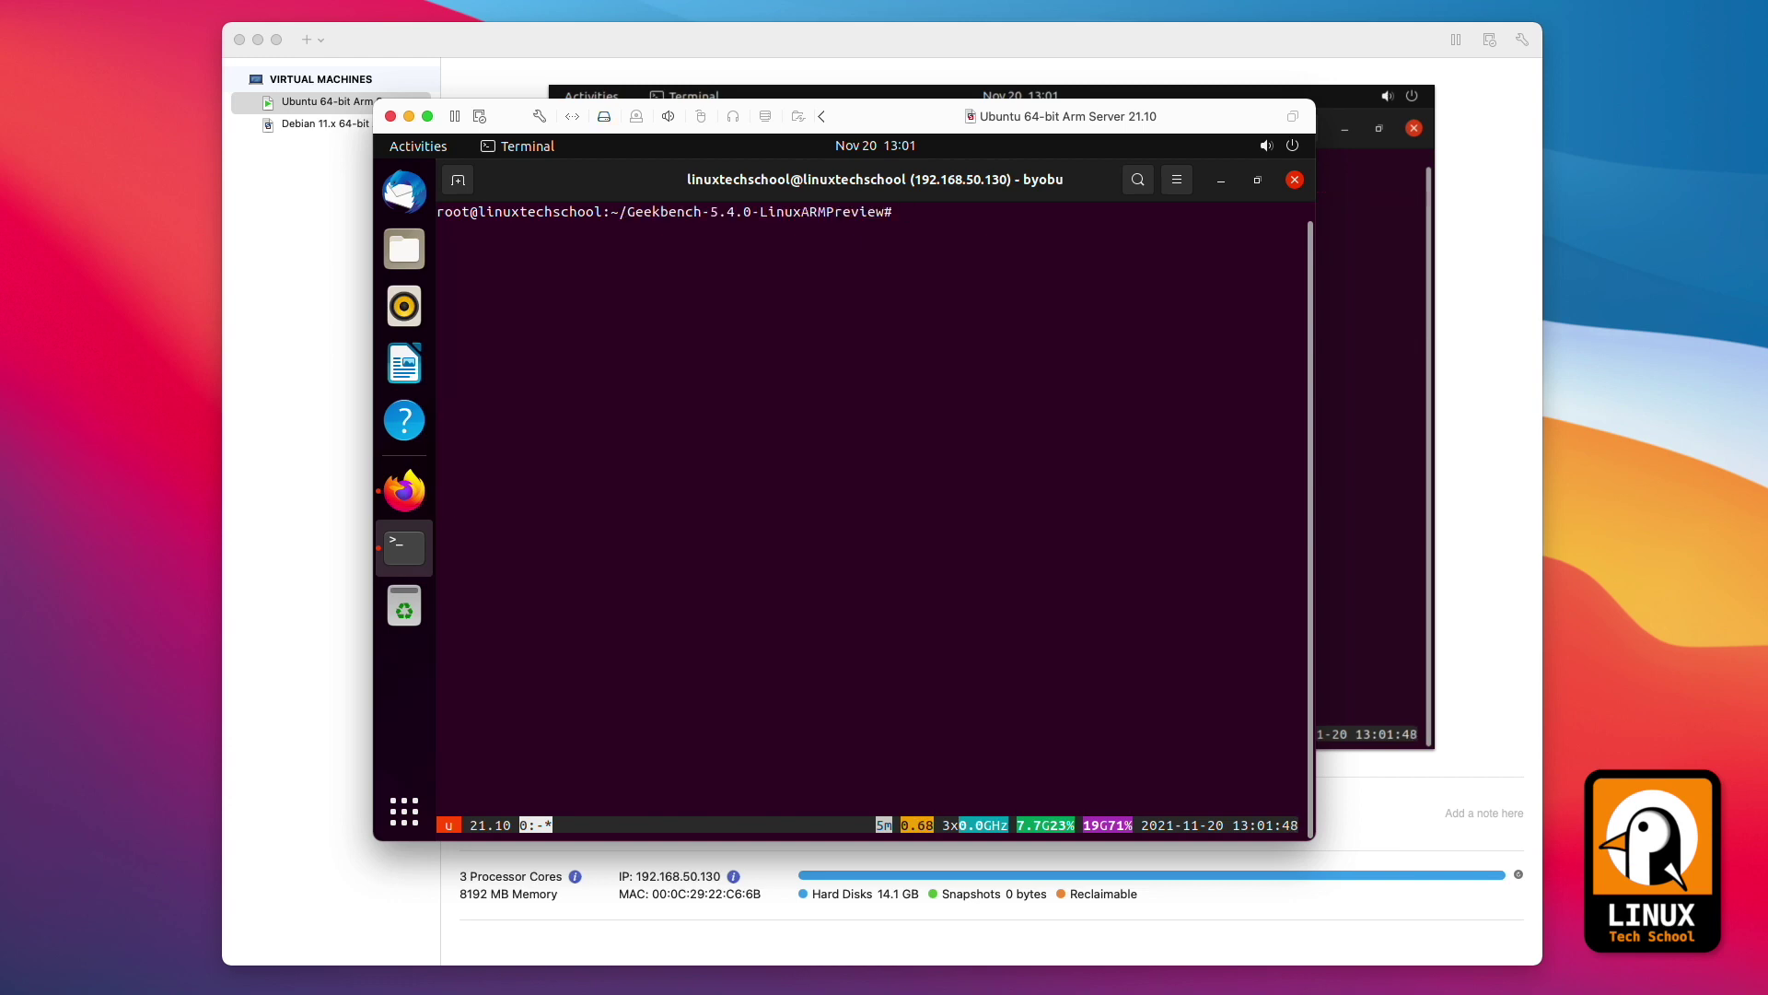
# Run ./geekbench5 to start the benchmark
pyautogui.write('./g')
pyautogui.press('Tab')
pyautogui.write('5')
pyautogui.press('Return')
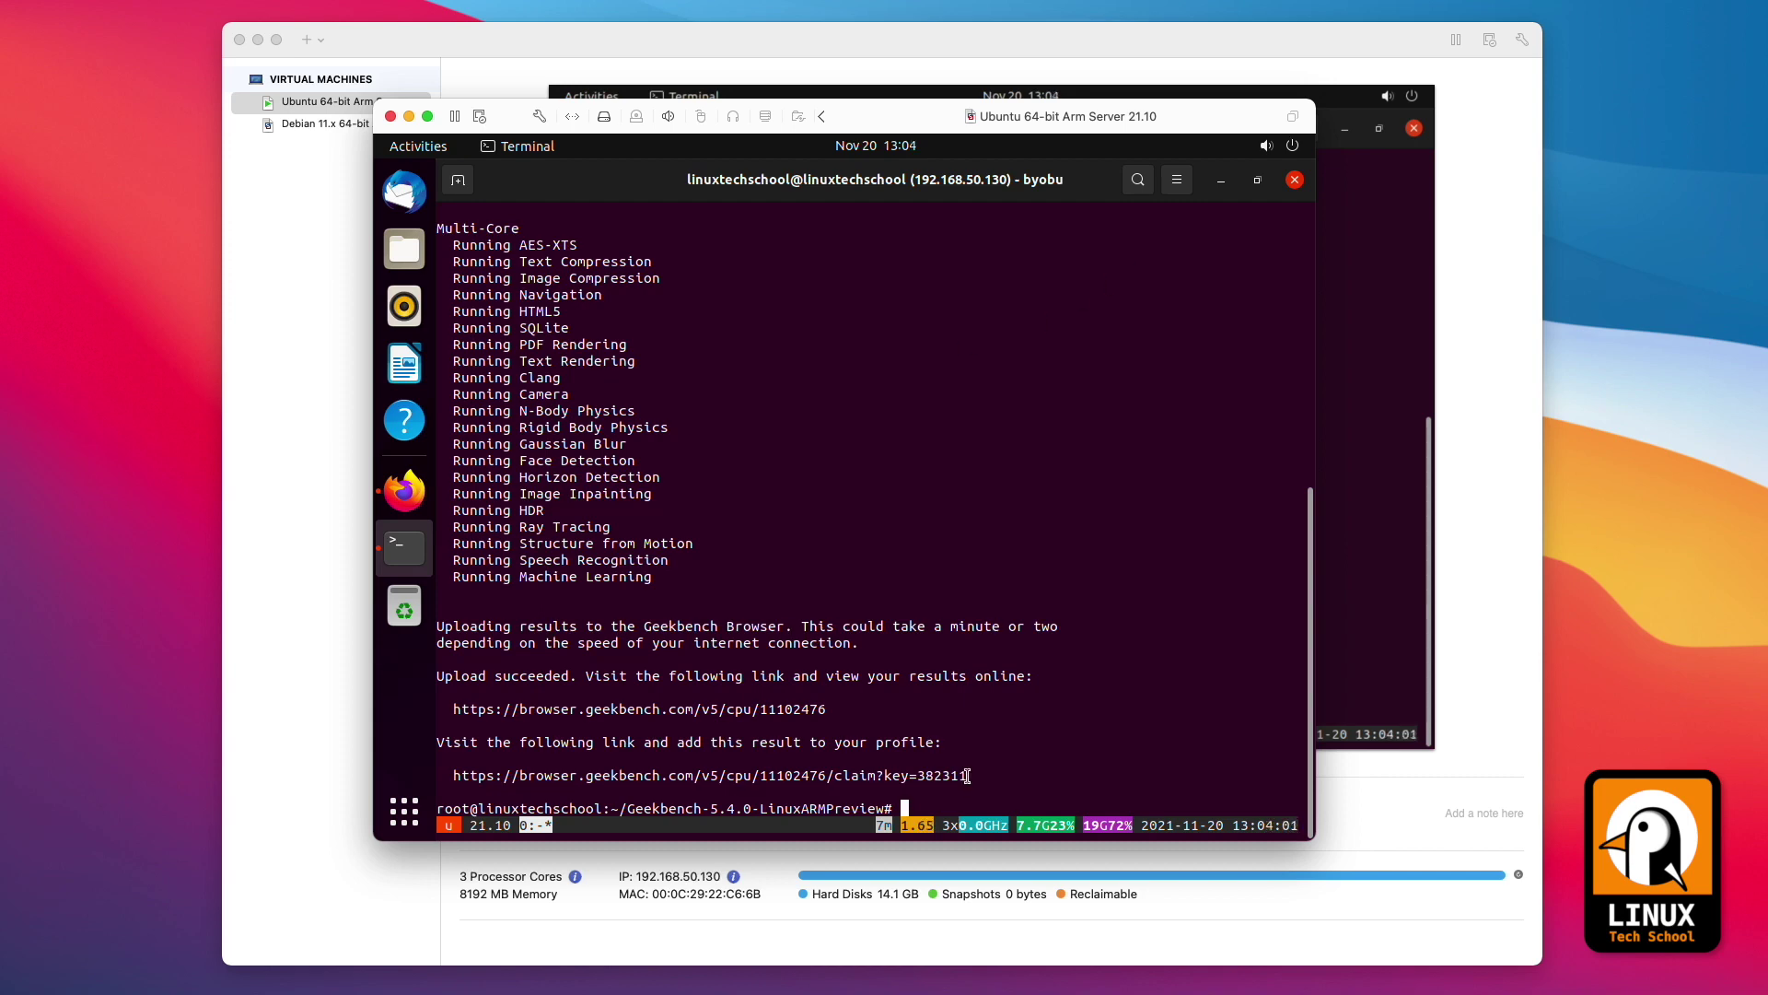
# Copy the profile-claim link from Geekbench's upload output
pyautogui.moveTo(967, 775); pyautogui.dragTo(451, 775)
pyautogui.rightClick(482, 779)
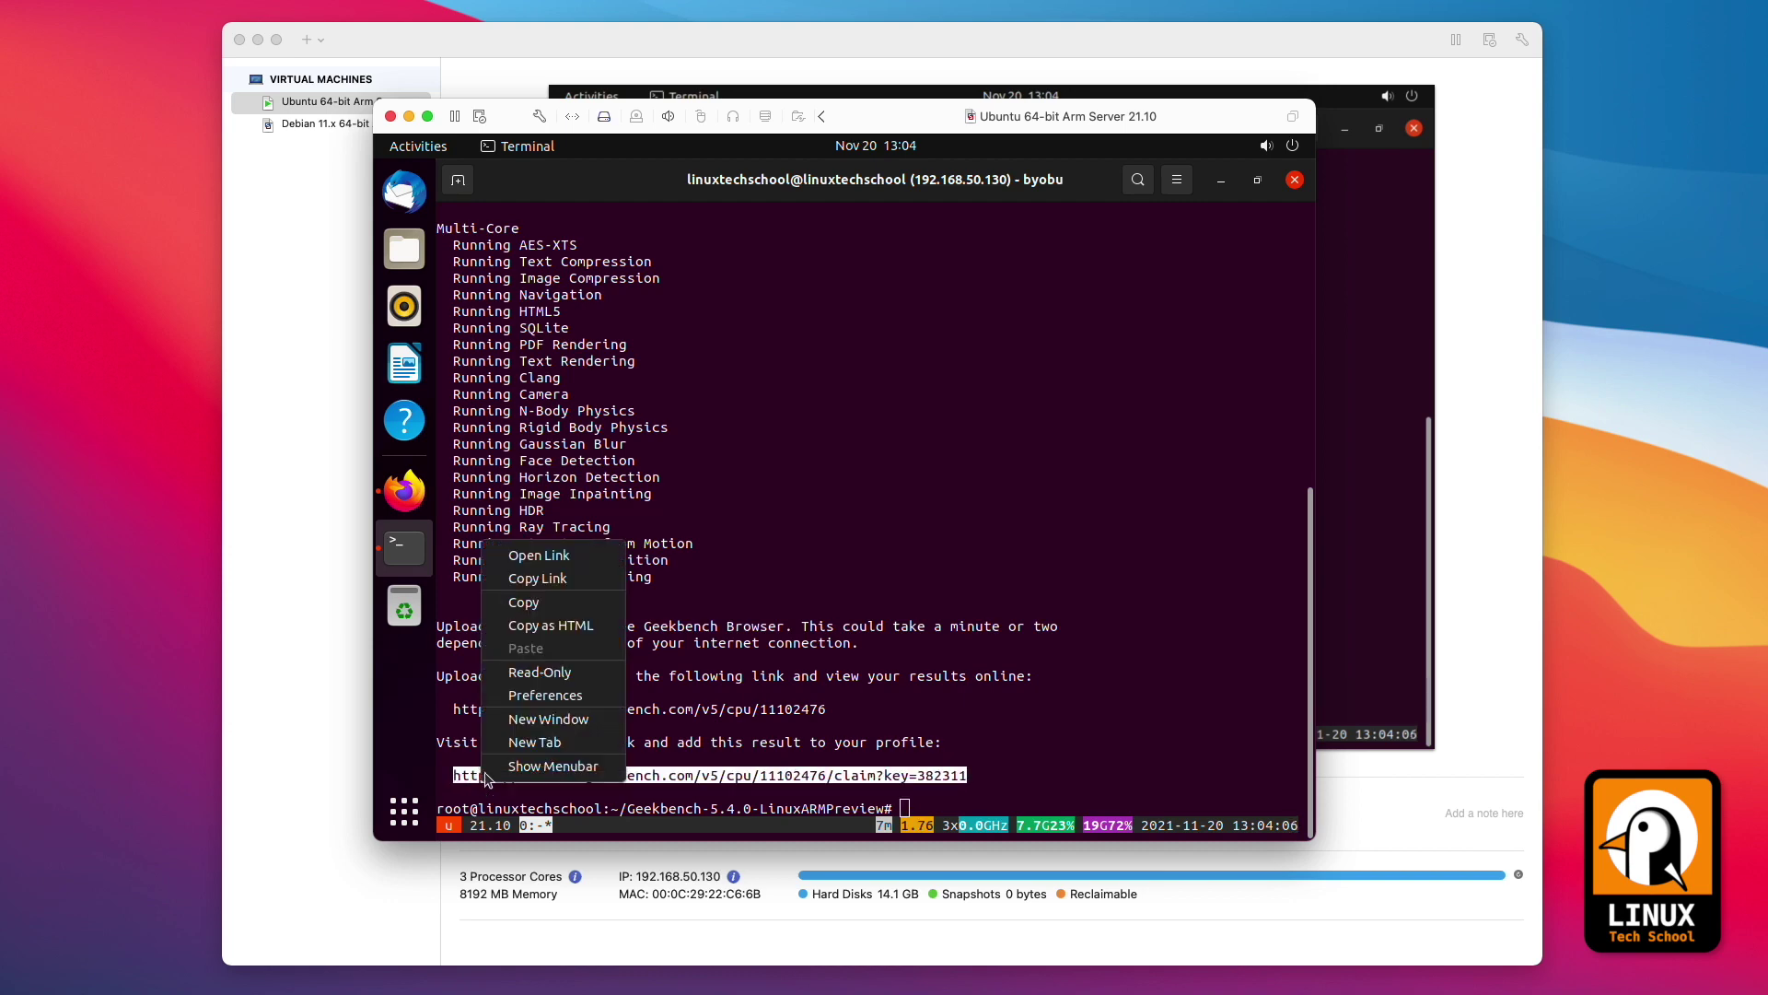
pyautogui.click(533, 602)
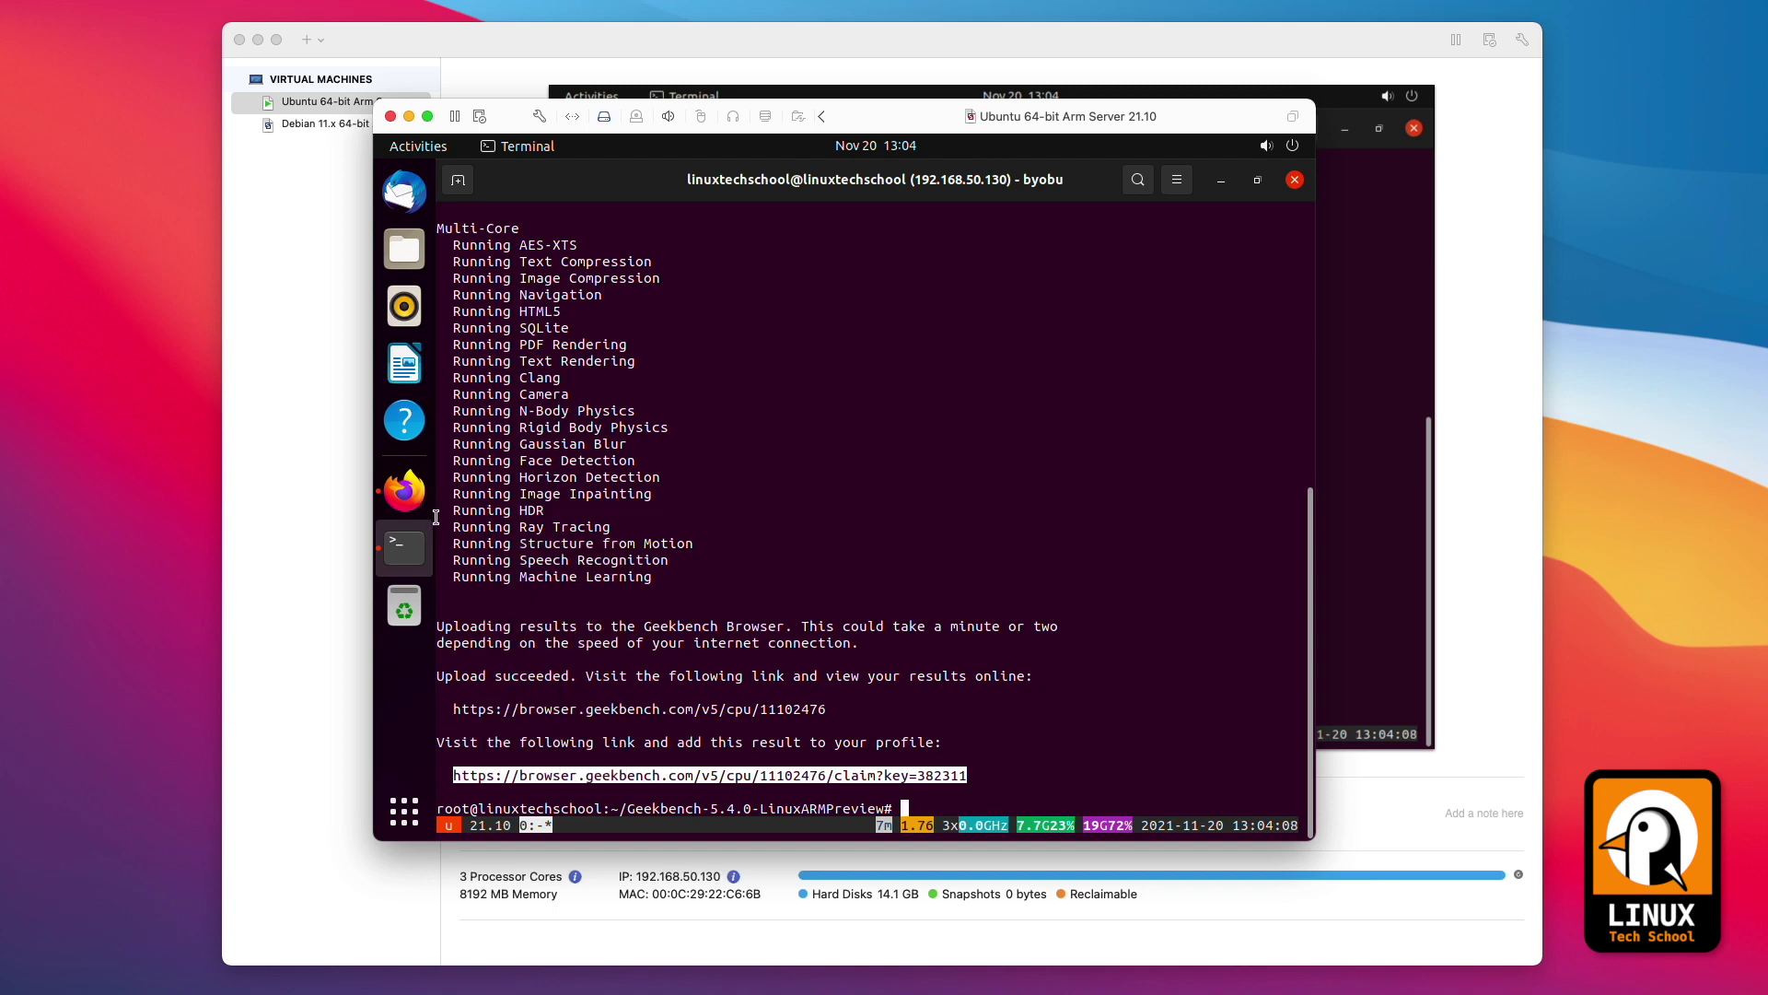
# Load the copied Geekbench claim link in a new Firefox tab
pyautogui.click(405, 492)
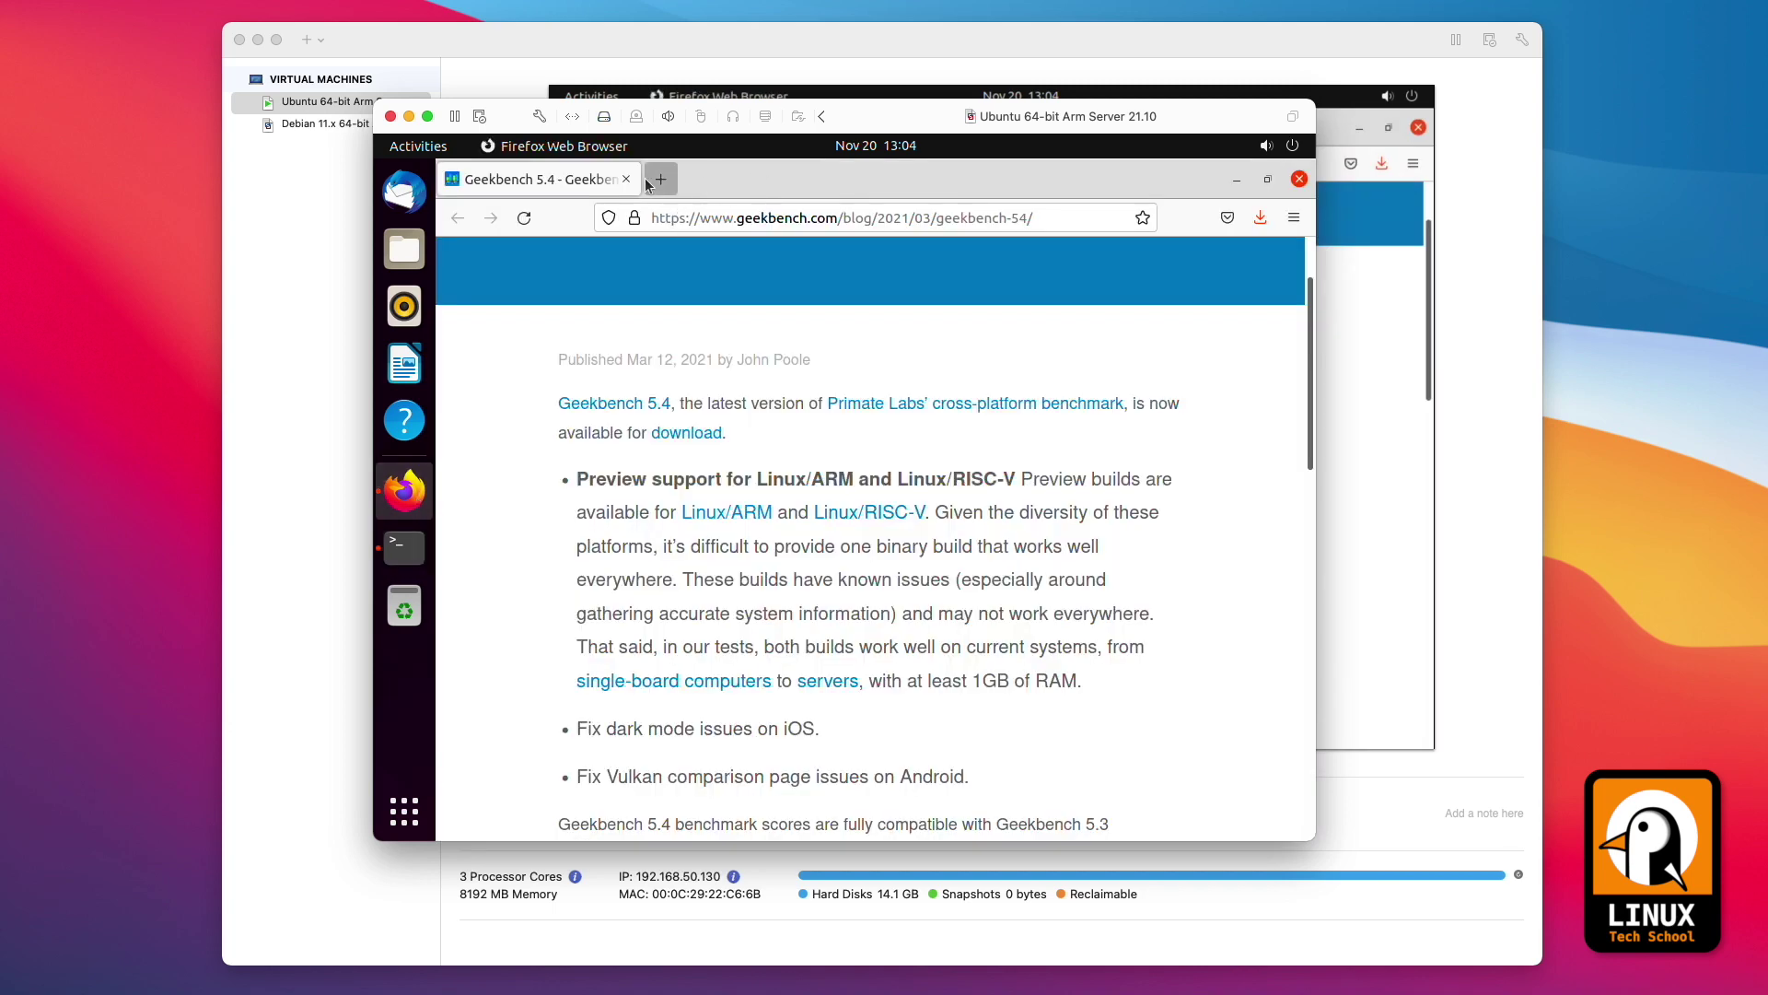
pyautogui.click(647, 184)
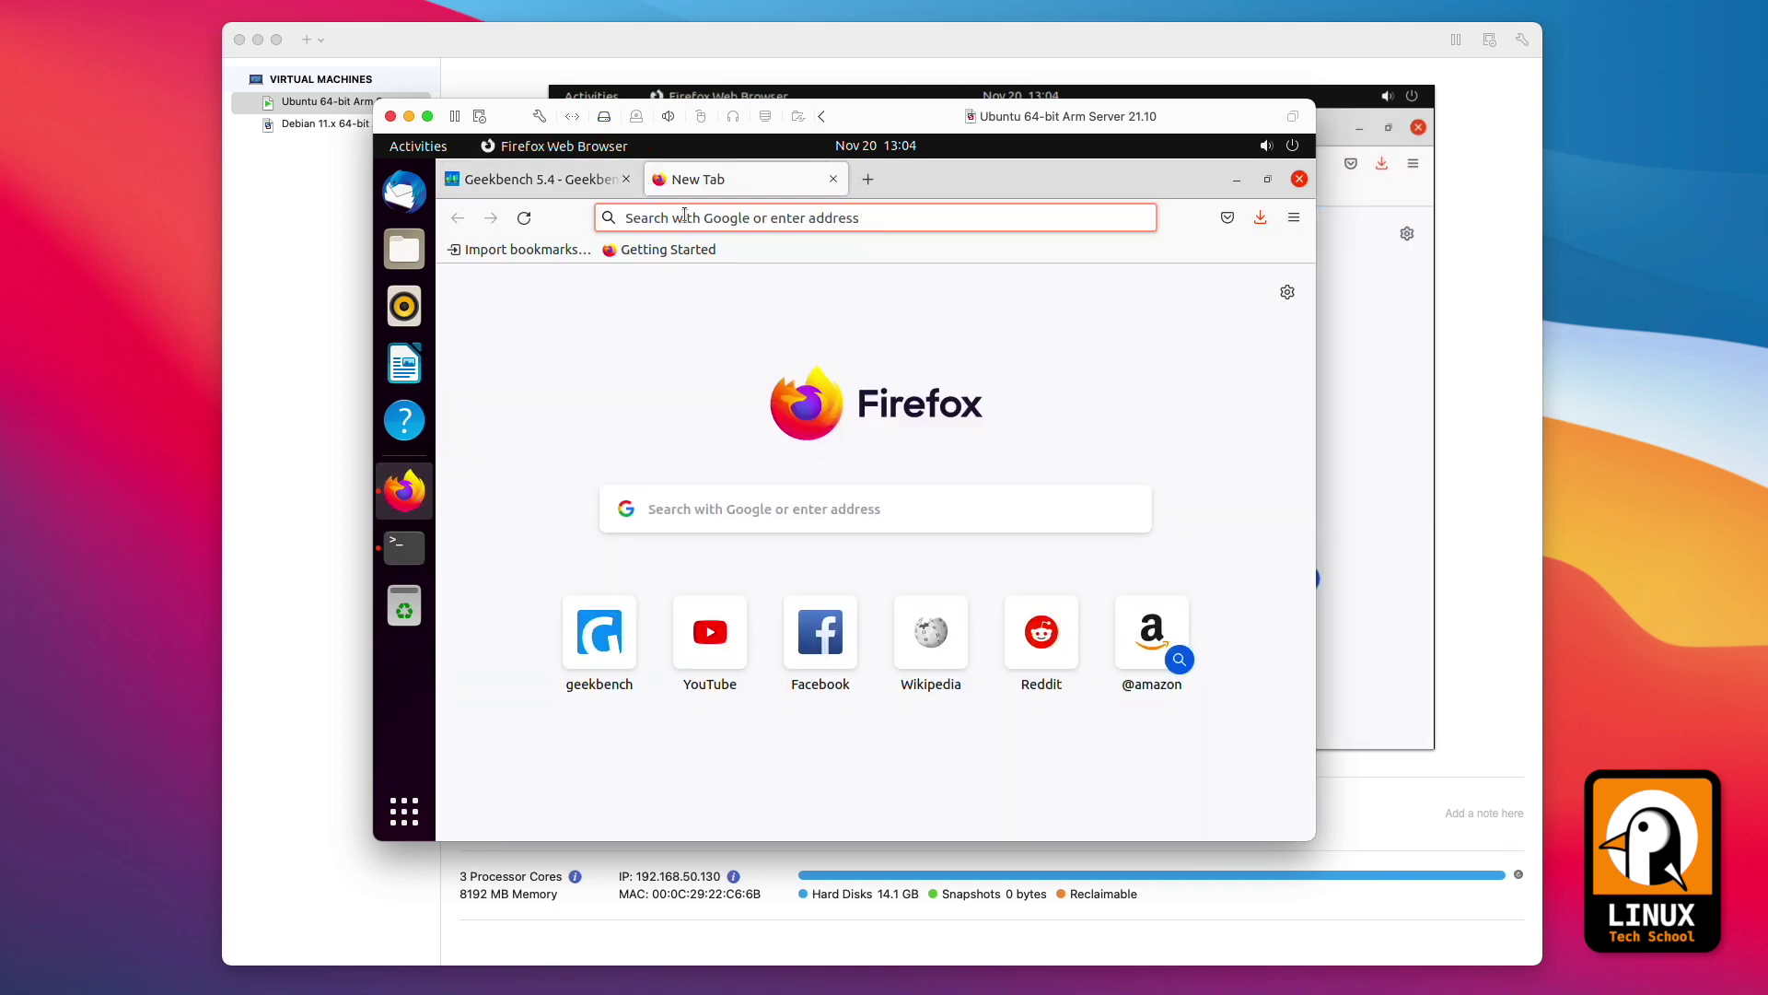
pyautogui.hotkey('ctrl', 'v')
pyautogui.press('Return')
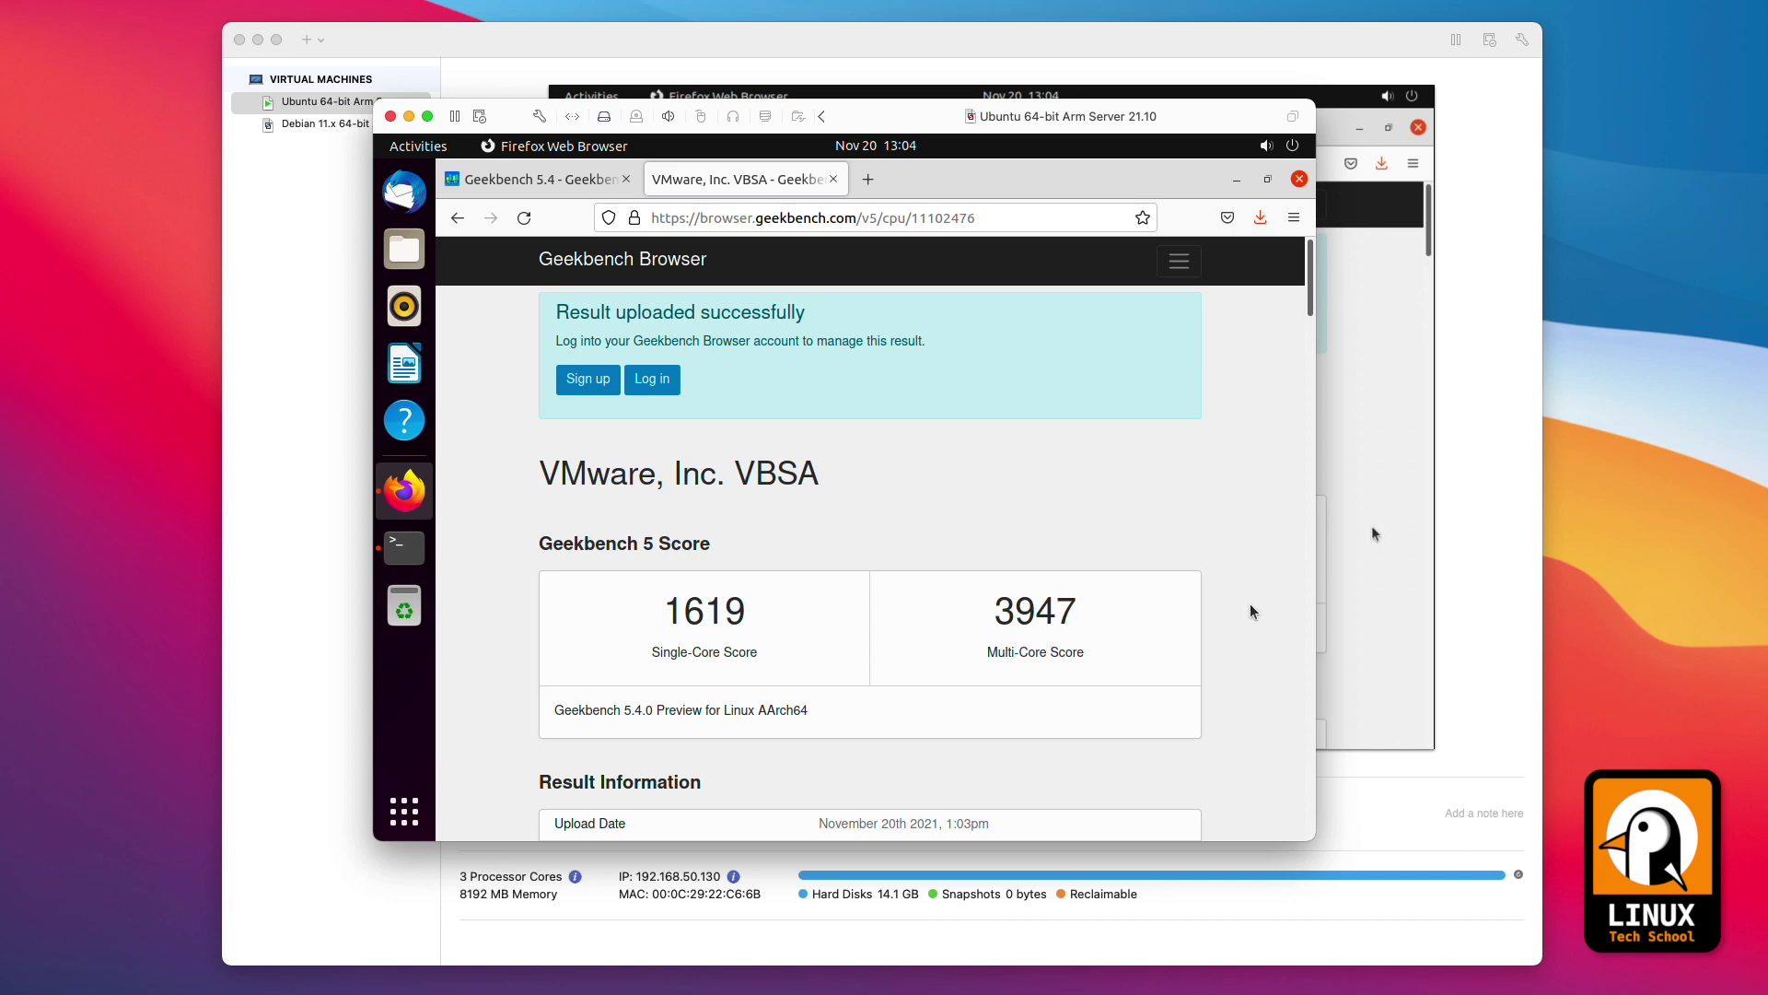
# Scroll the result page down to Multi-Core Performance, showing a 3947 Multi-Core Score
pyautogui.scroll(-4, 1250, 606)
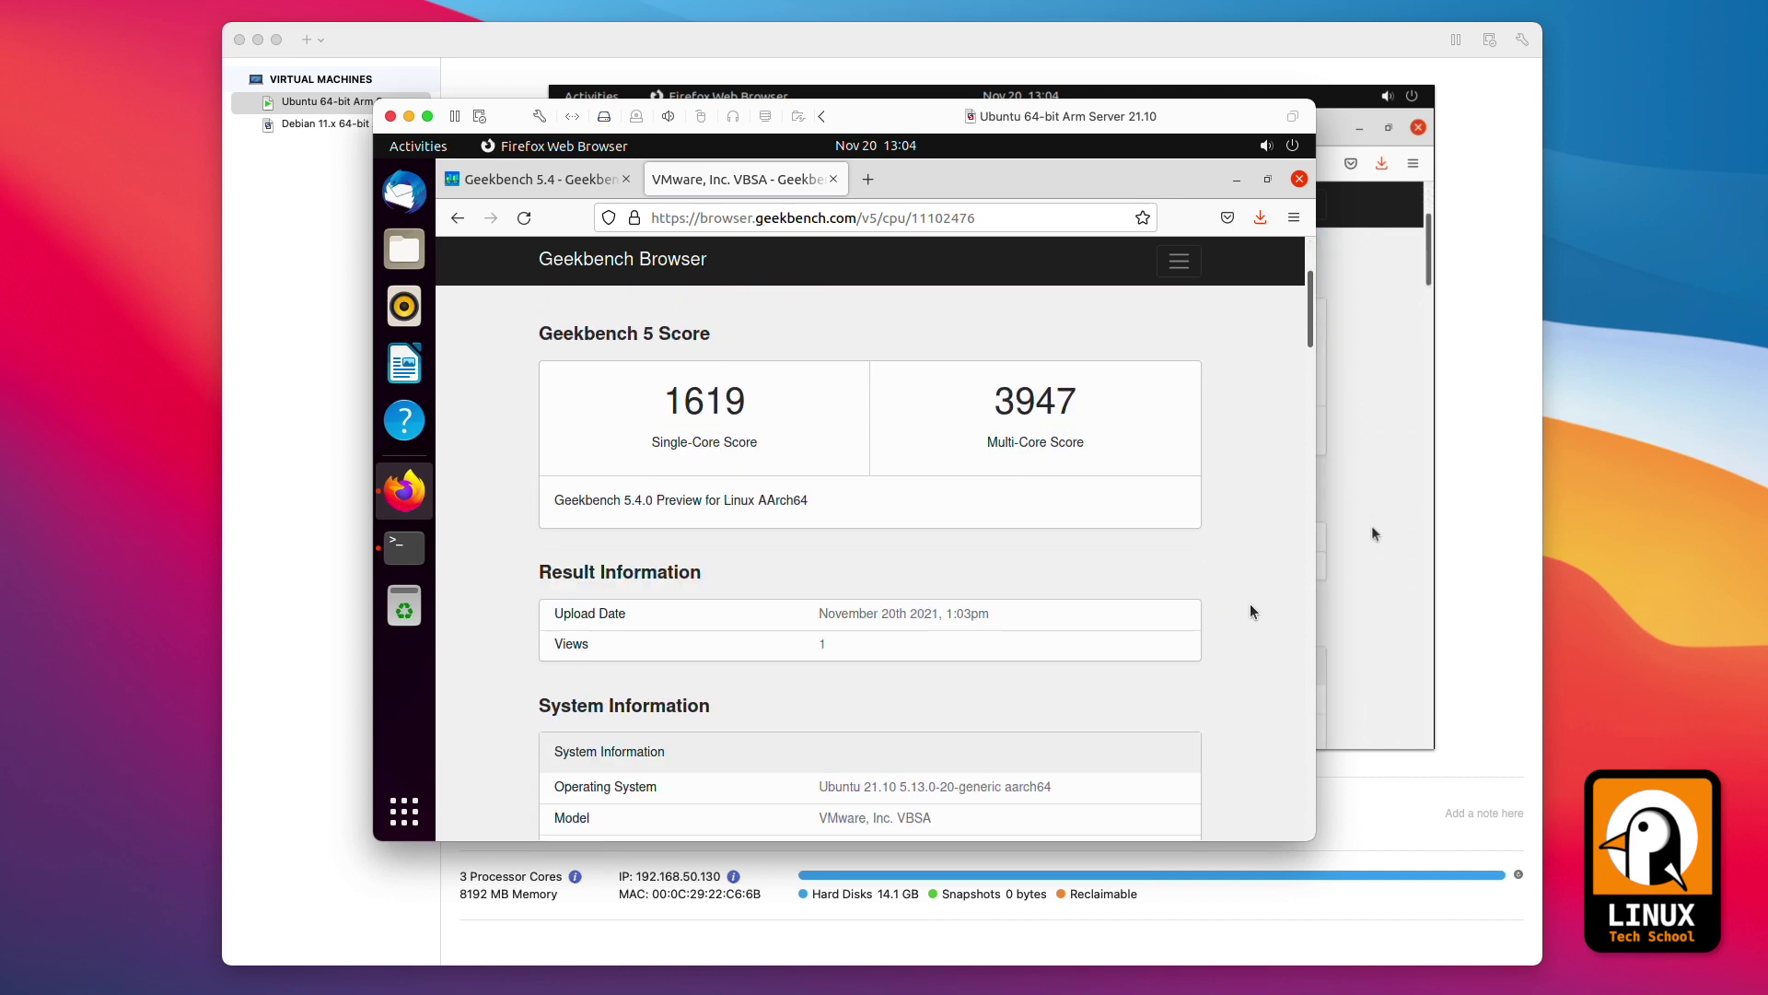
pyautogui.scroll(-10, 1251, 605)
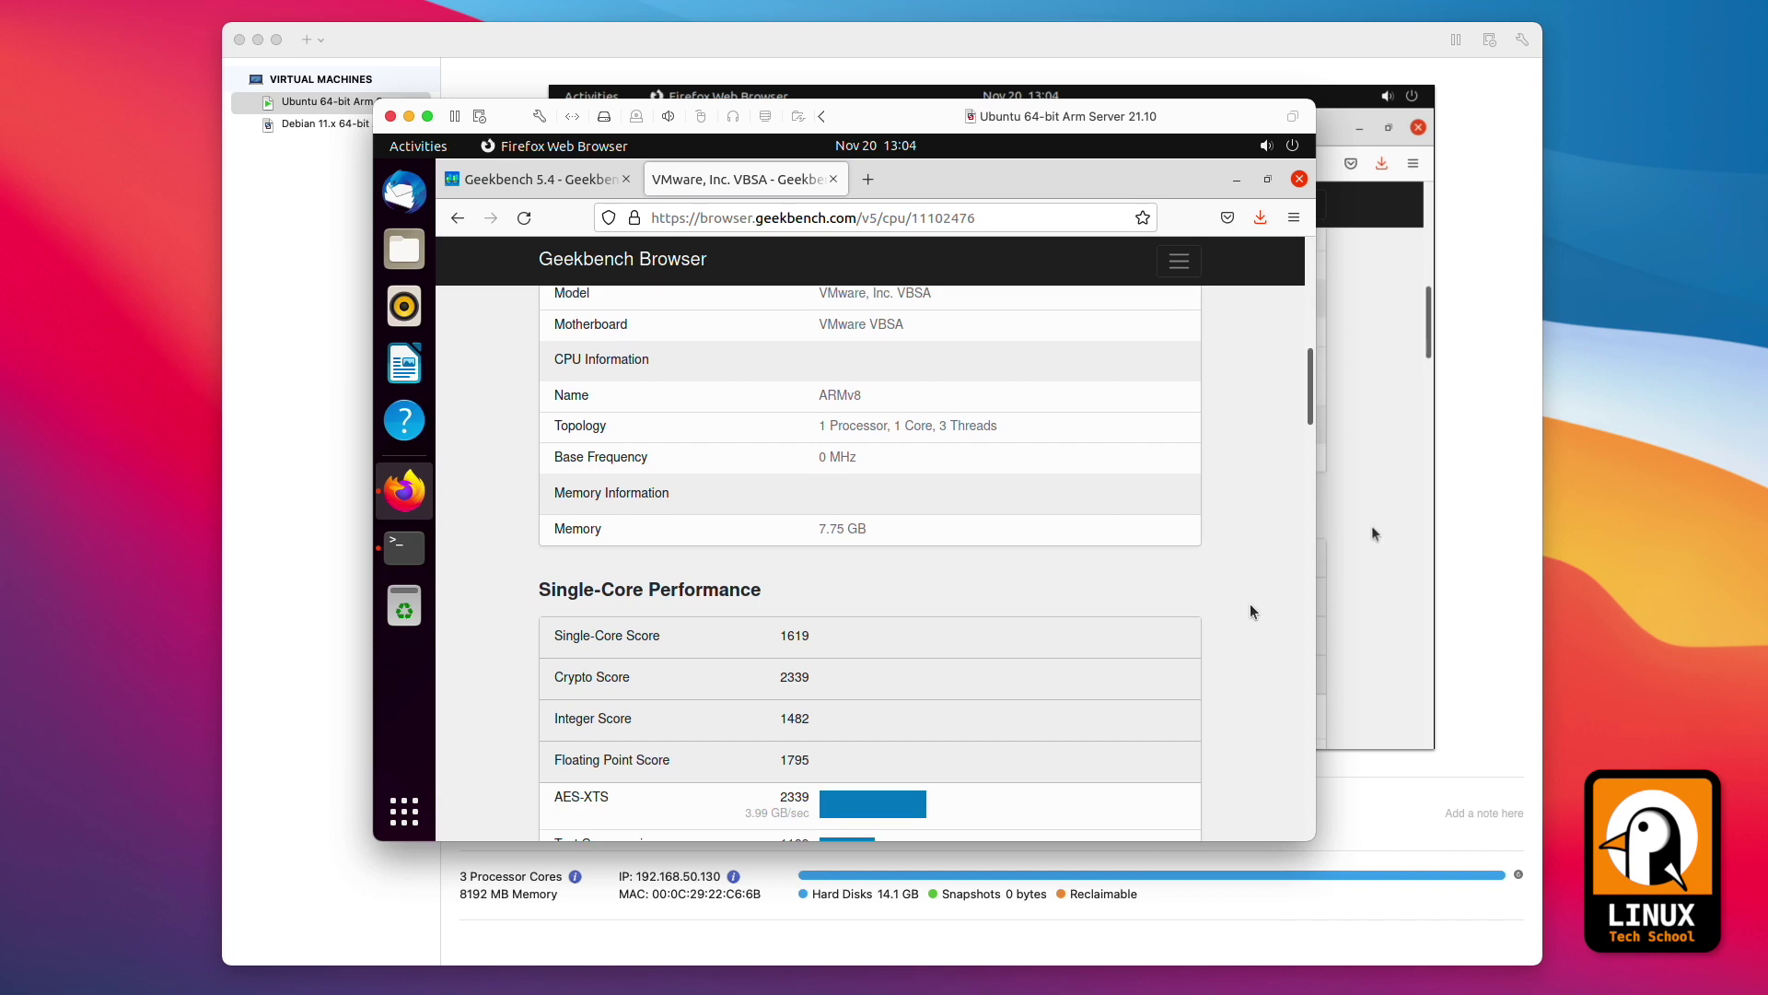
pyautogui.scroll(-4, 1251, 605)
pyautogui.scroll(-2, 1251, 611)
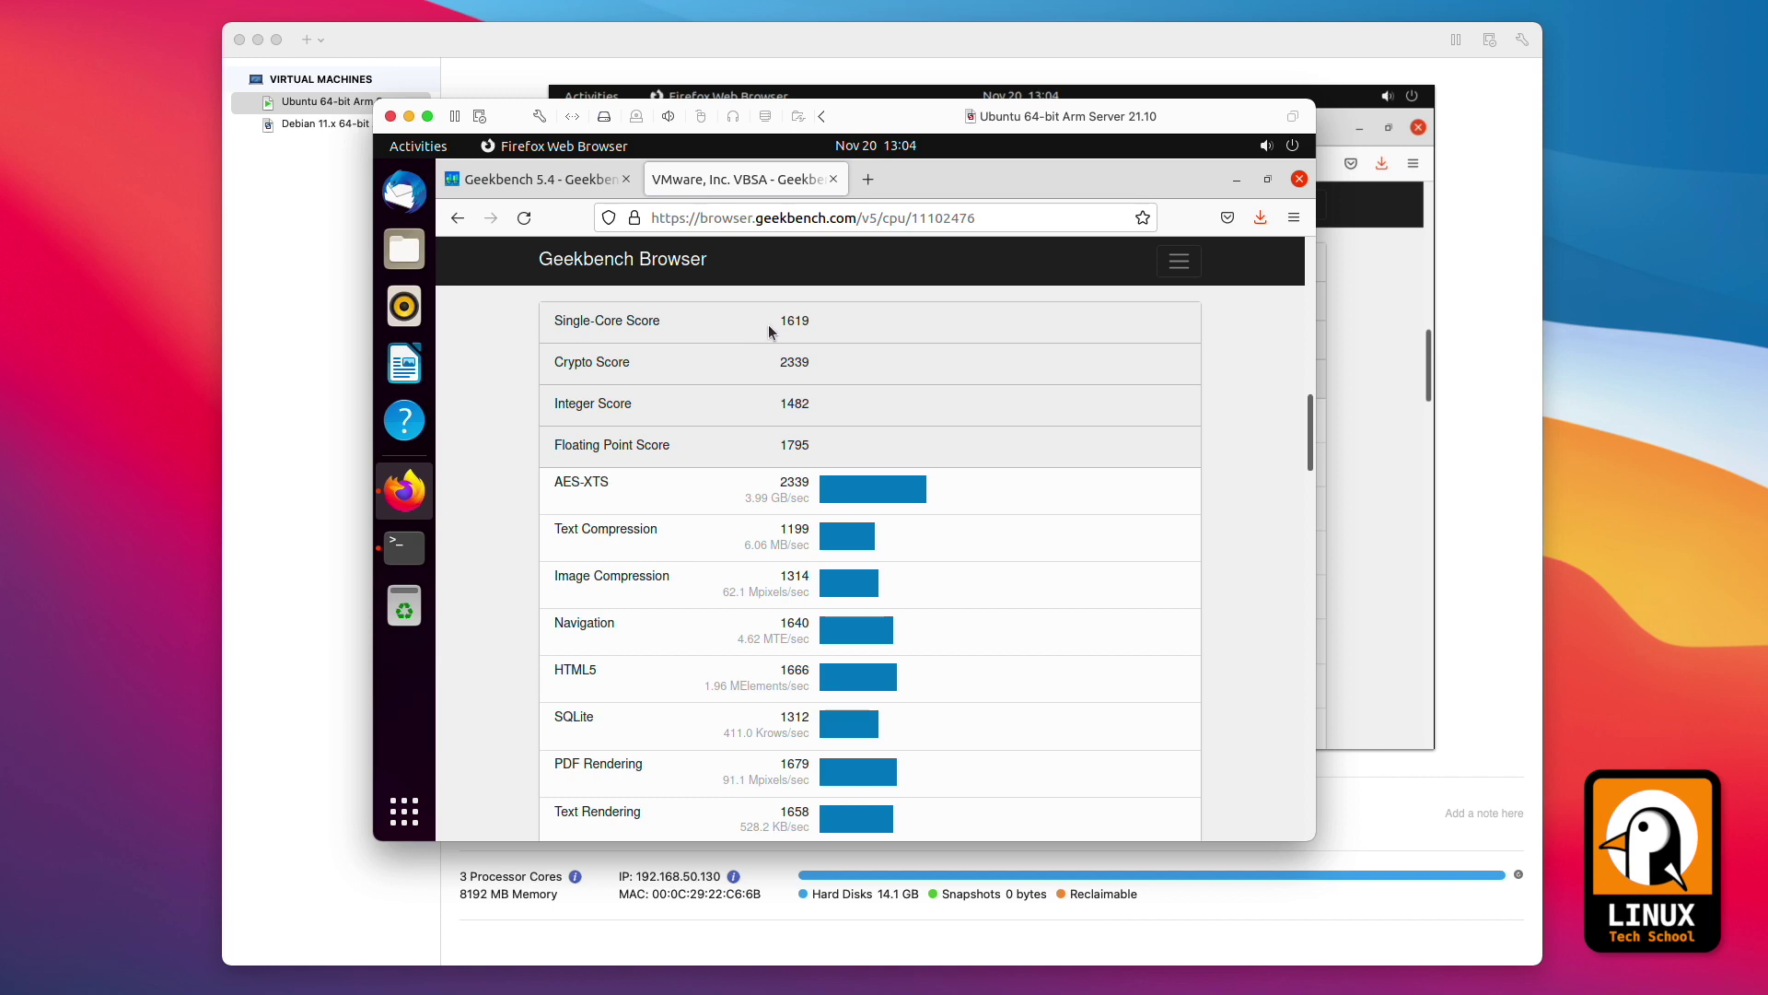
pyautogui.scroll(-2, 770, 534)
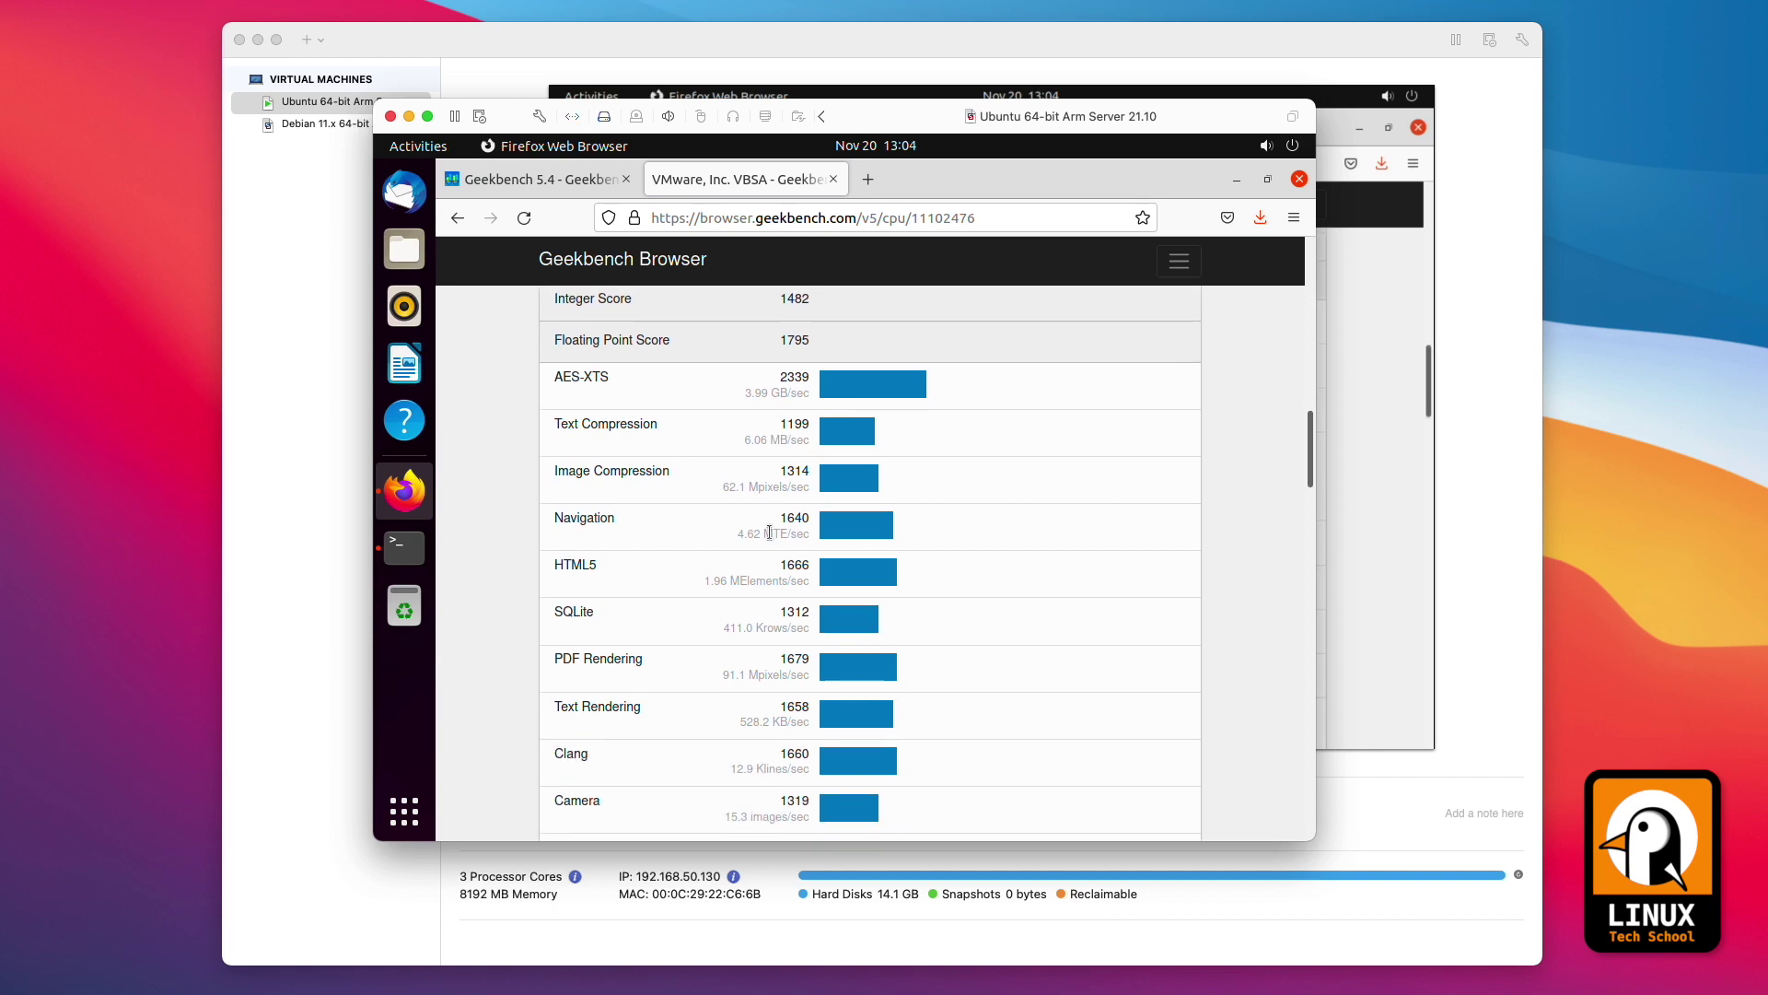
pyautogui.scroll(-2, 1312, 463)
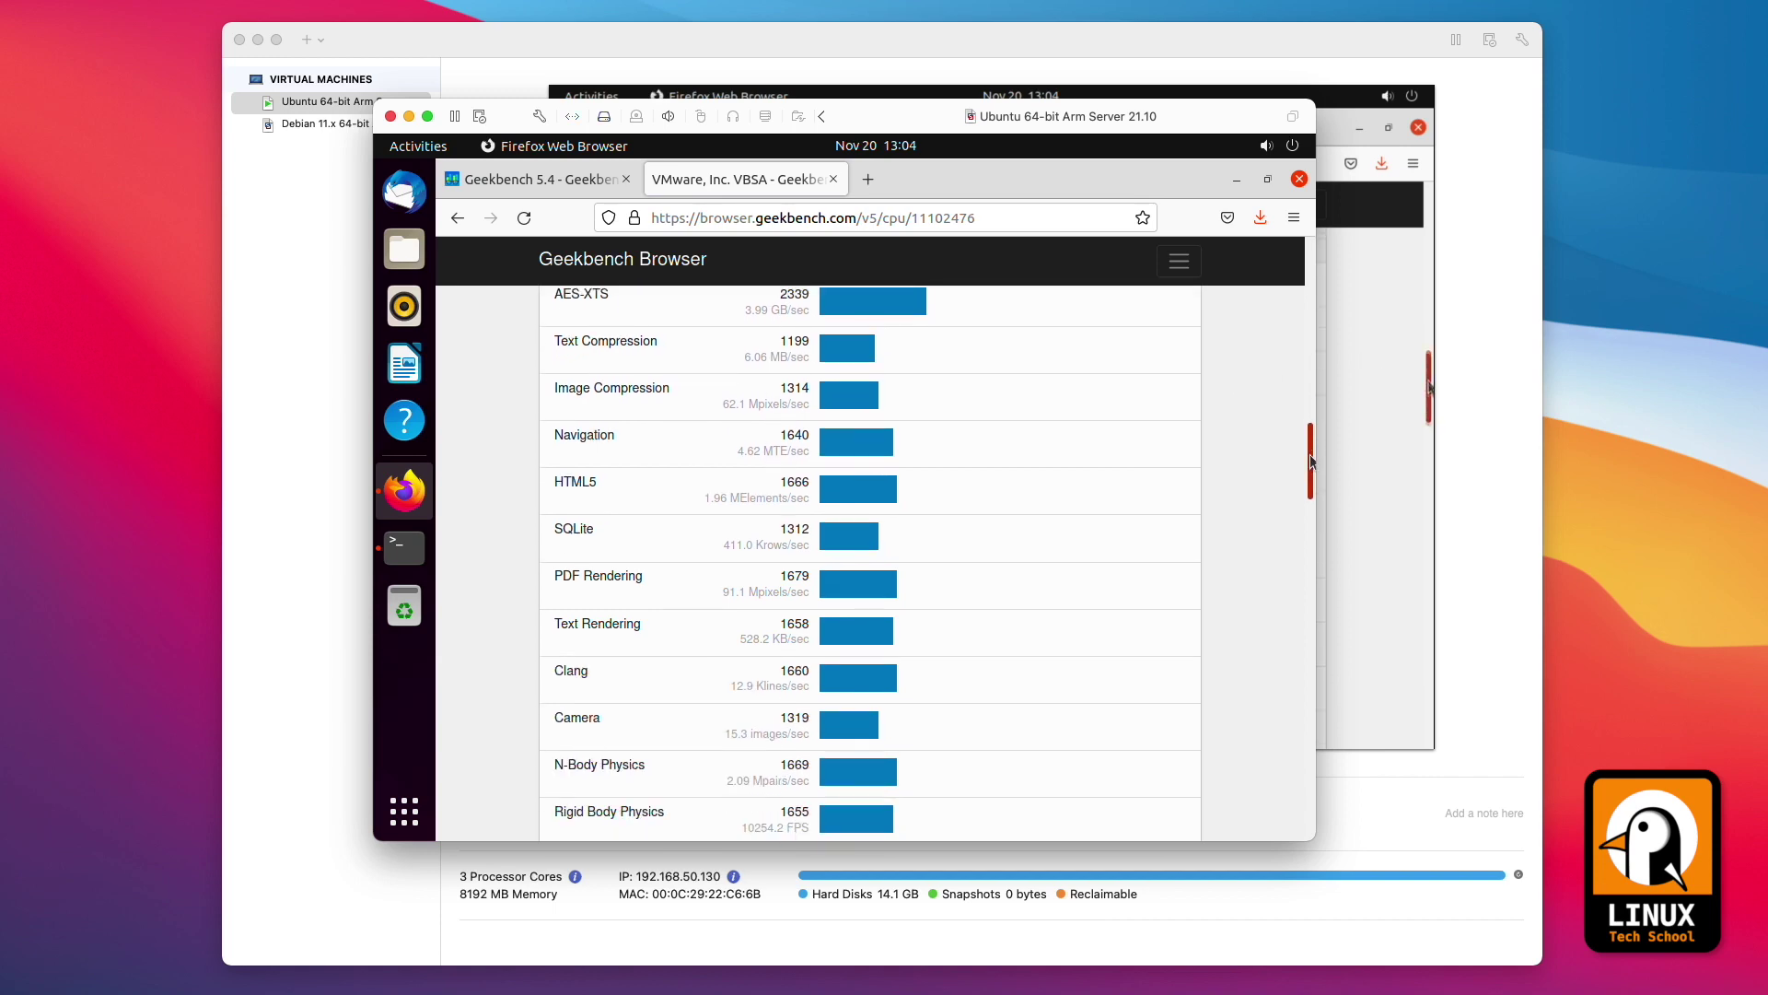
pyautogui.moveTo(1312, 463); pyautogui.dragTo(1314, 500)
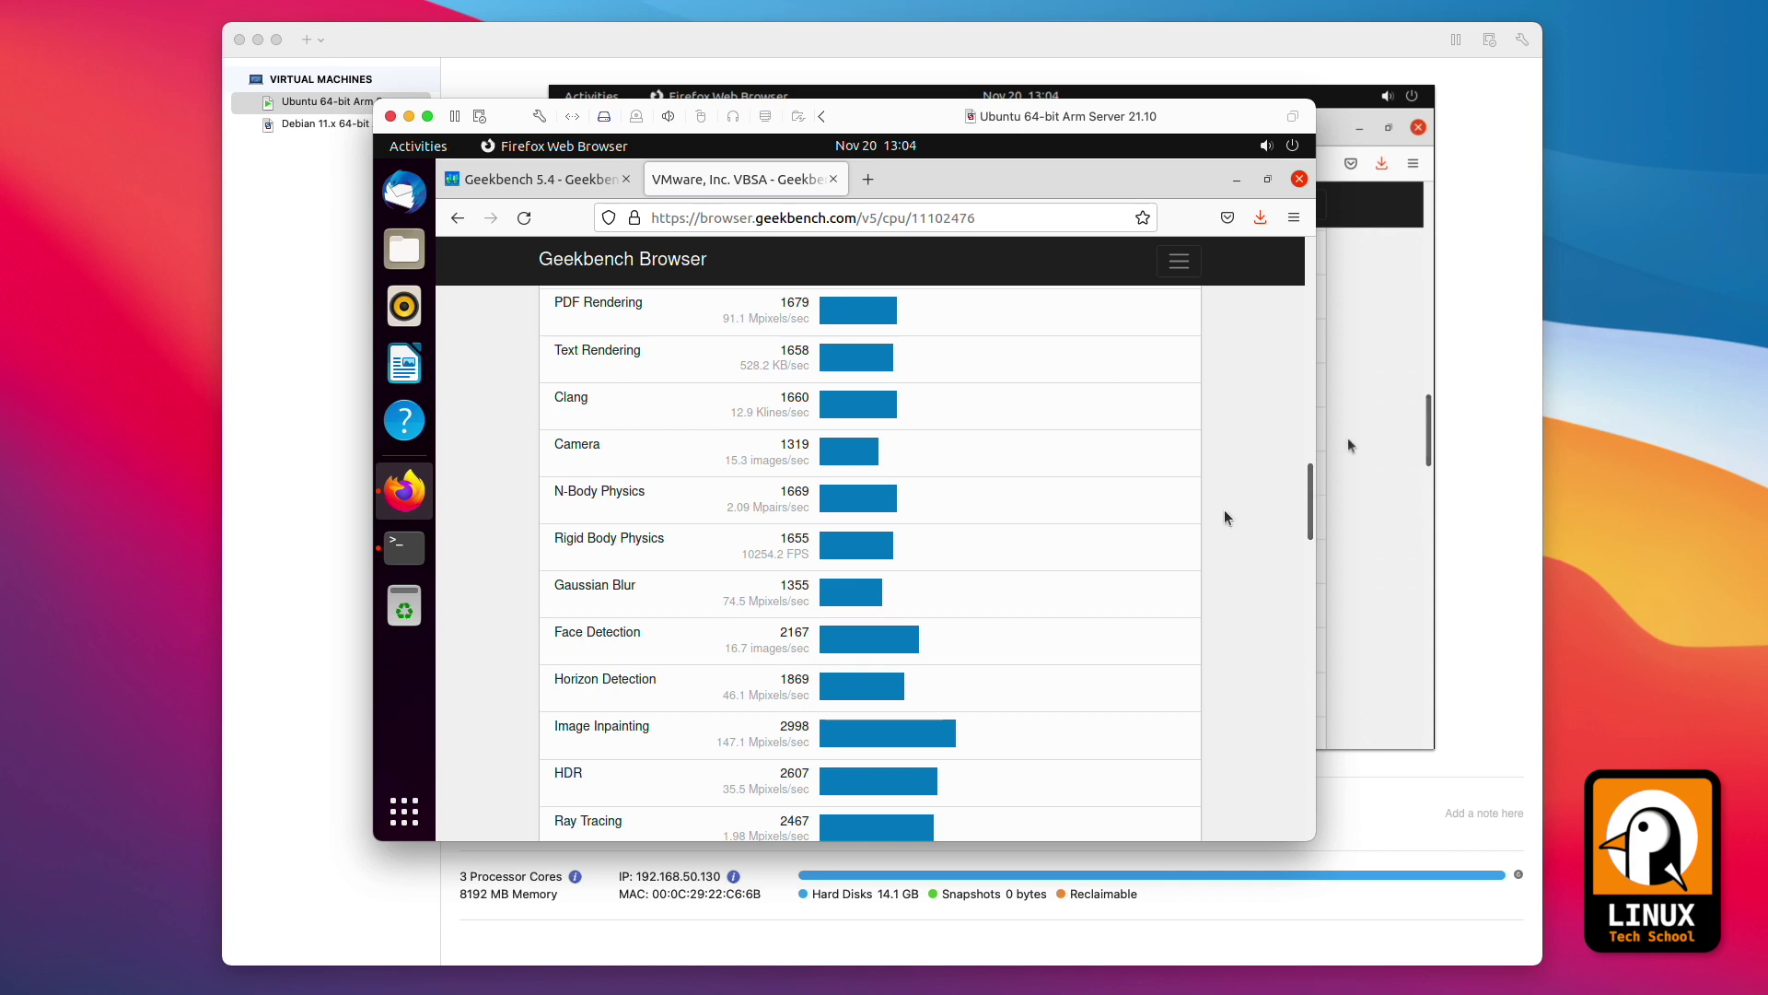
pyautogui.moveTo(1313, 497); pyautogui.dragTo(1309, 604)
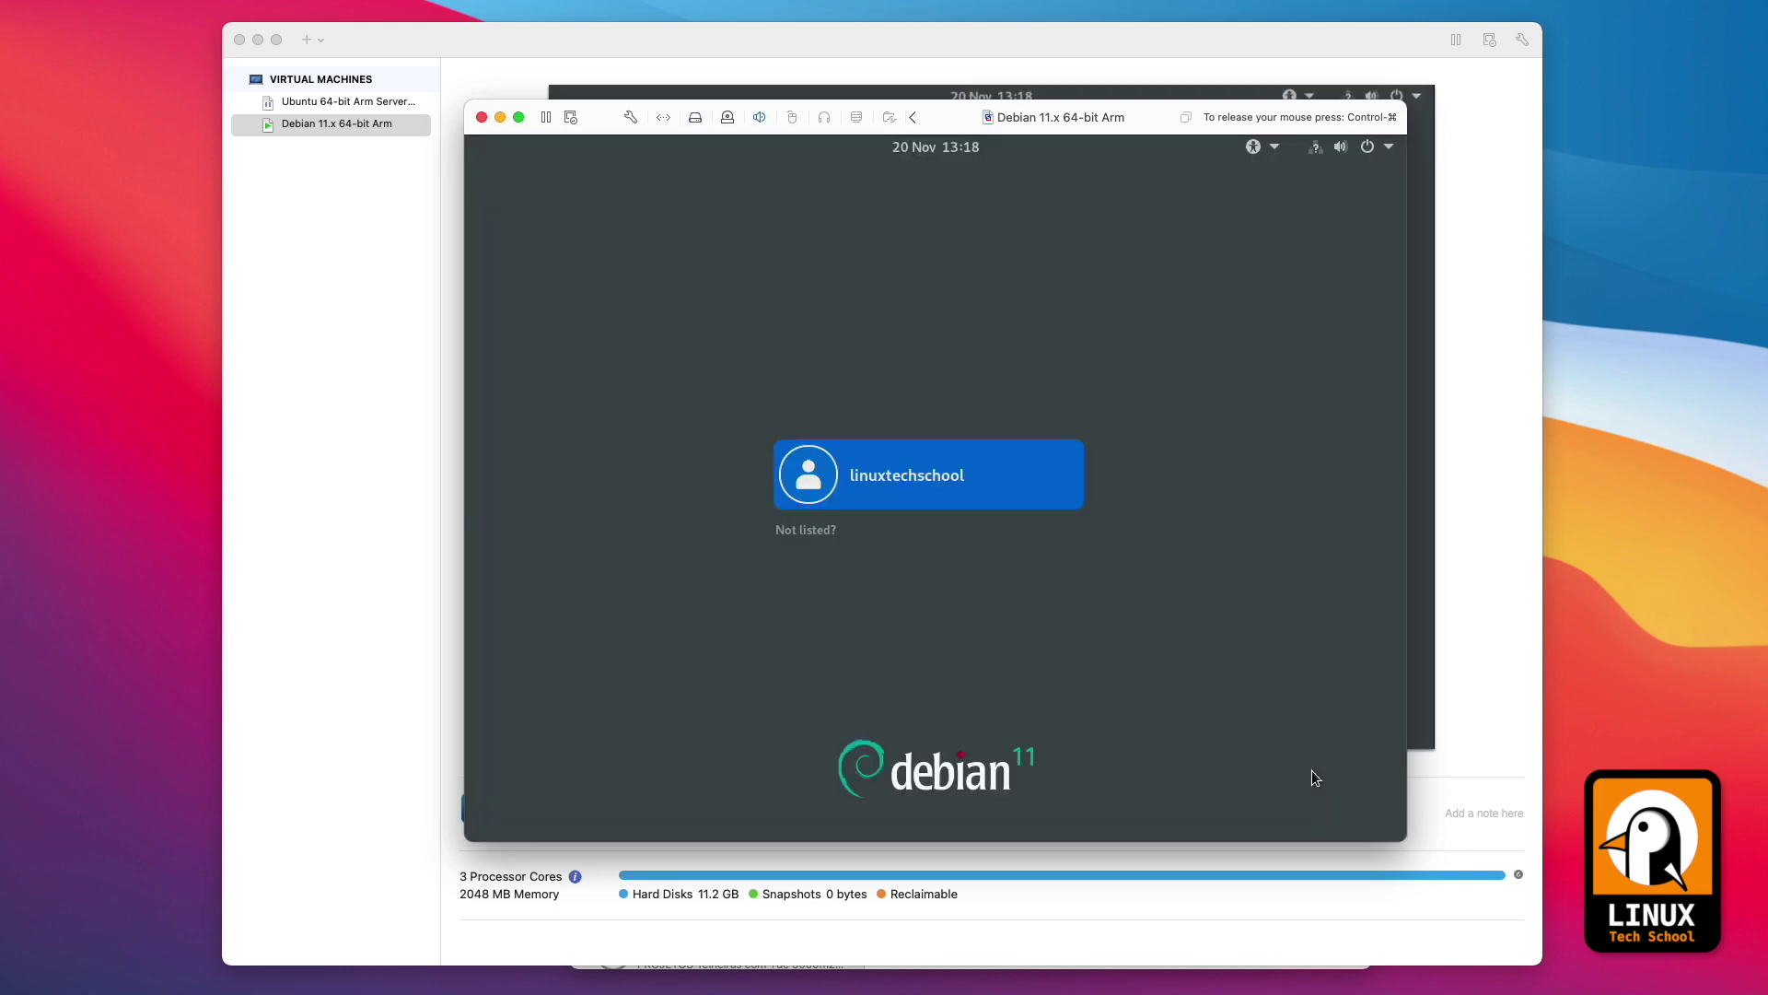
# Pick the user tile on the Debian 11 GDM login screen and enter the account password
pyautogui.click(887, 471)
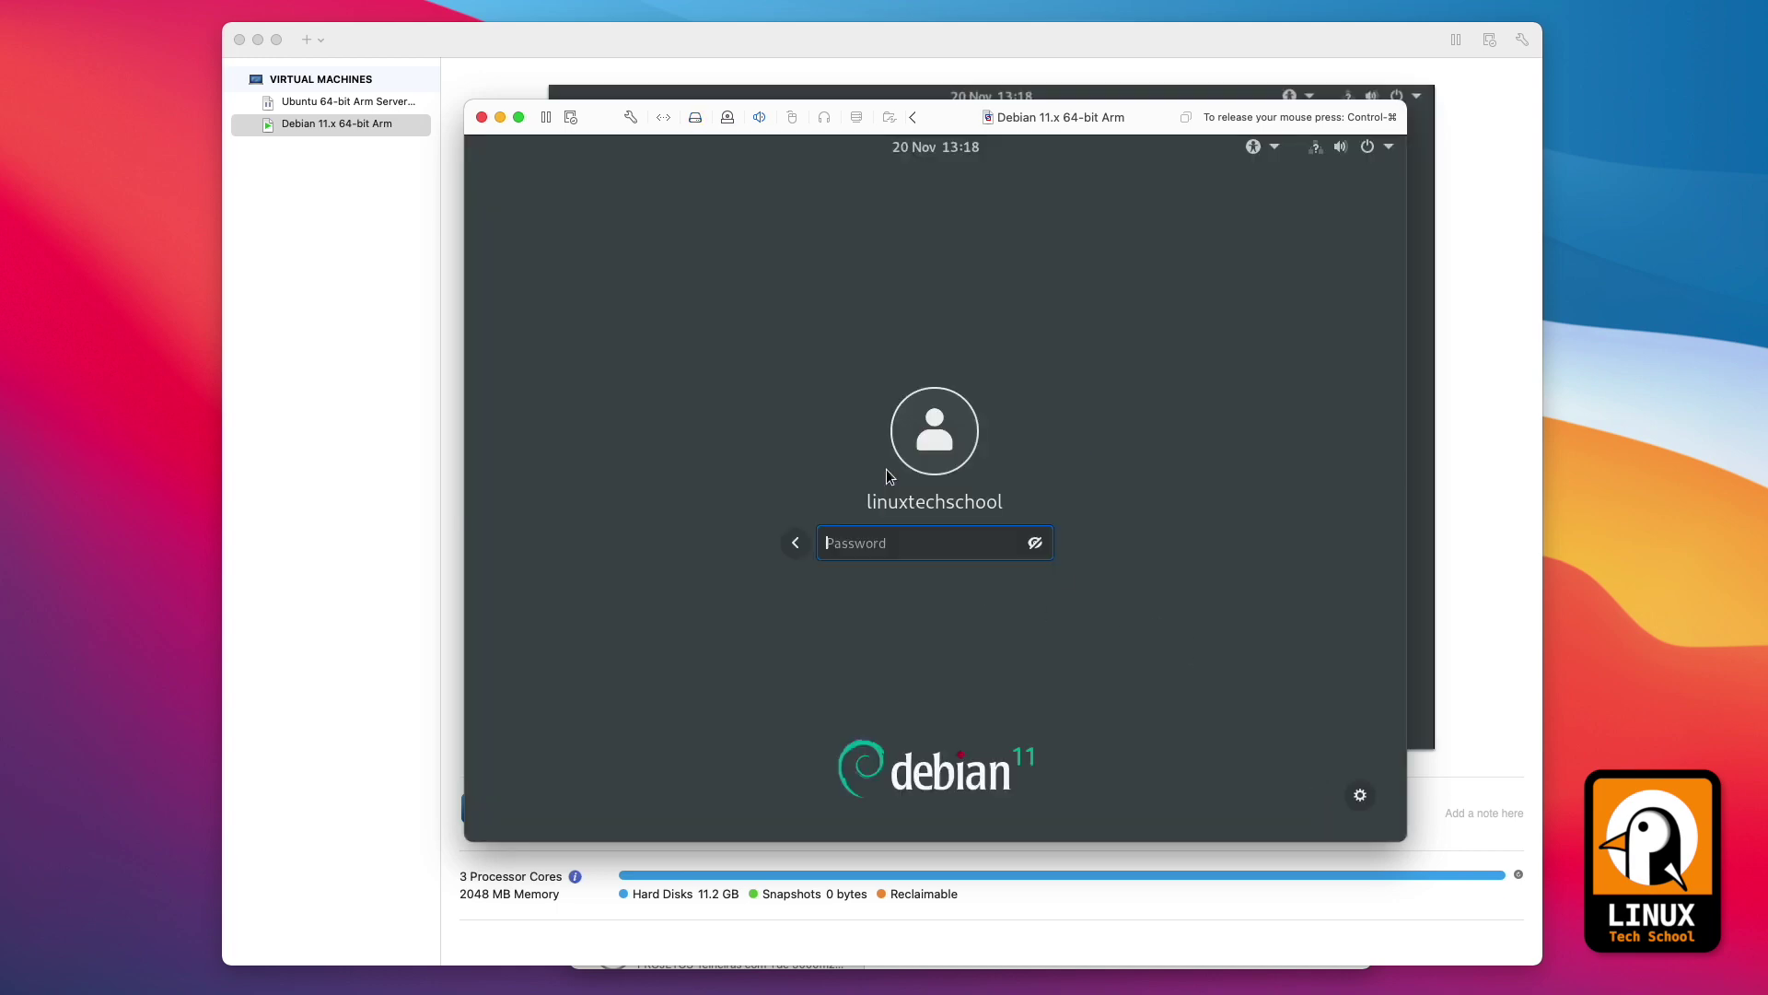
pyautogui.write('***********')
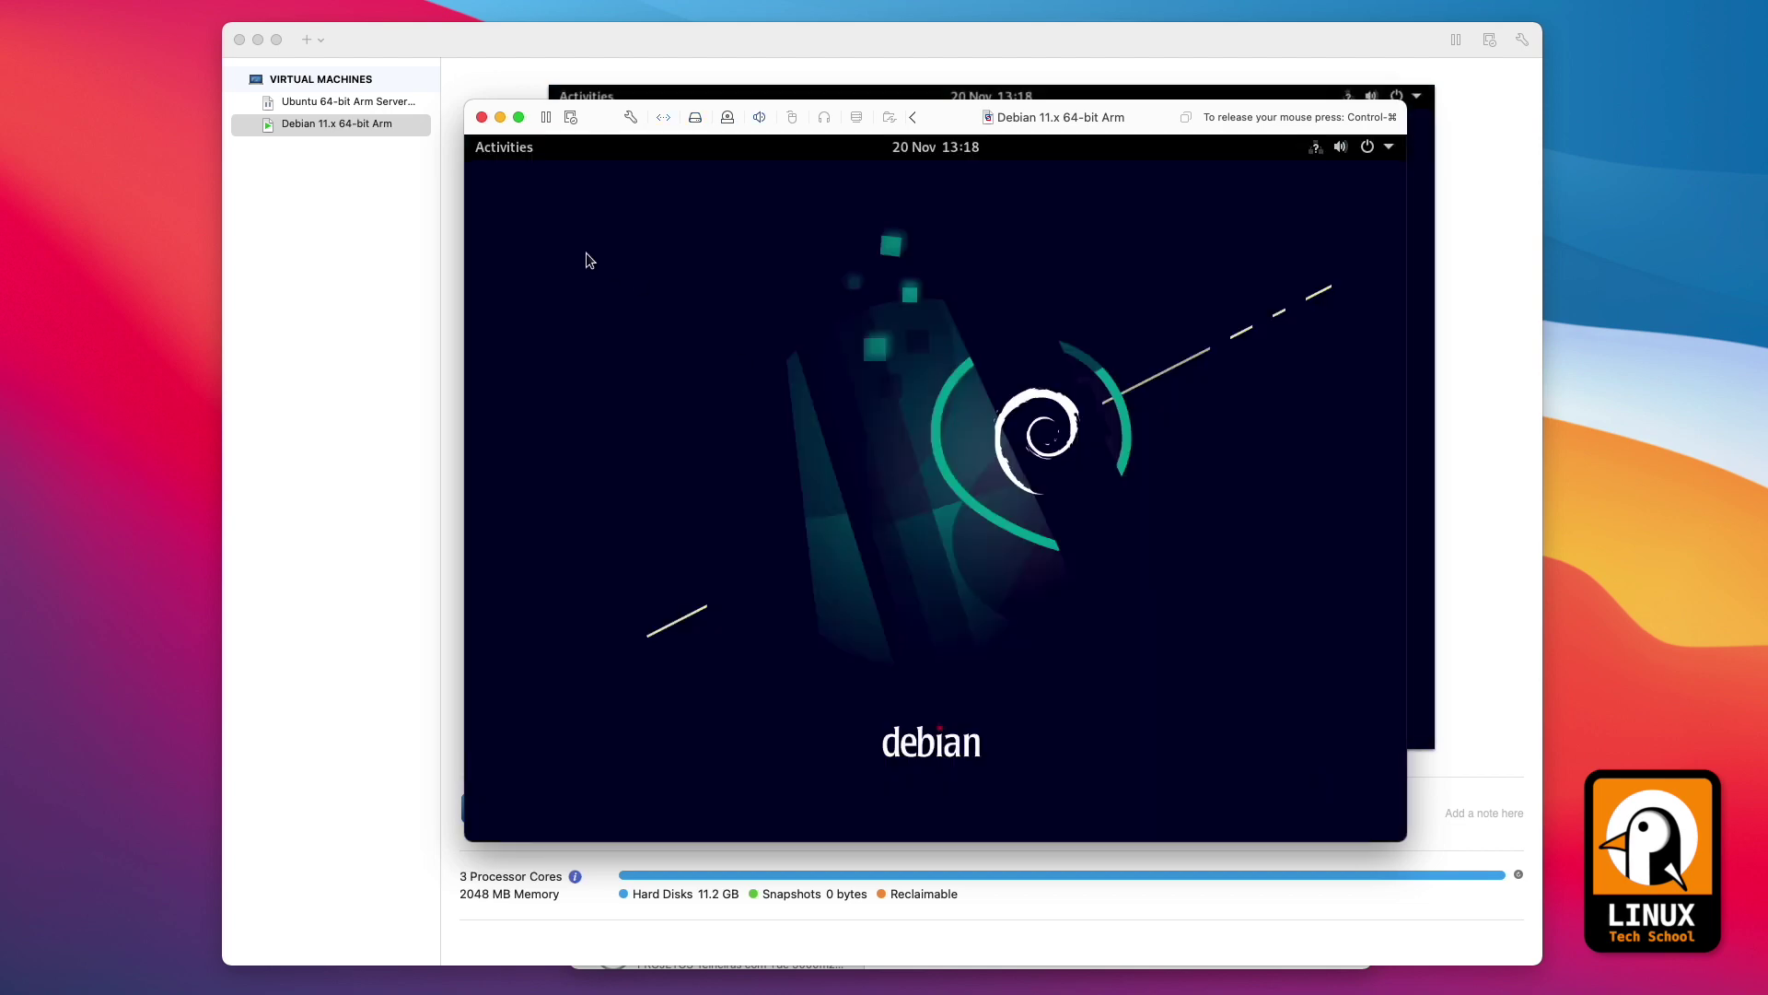
# Launch Terminal from Activities and switch to root with su -
pyautogui.click(489, 149)
pyautogui.write('terminal')
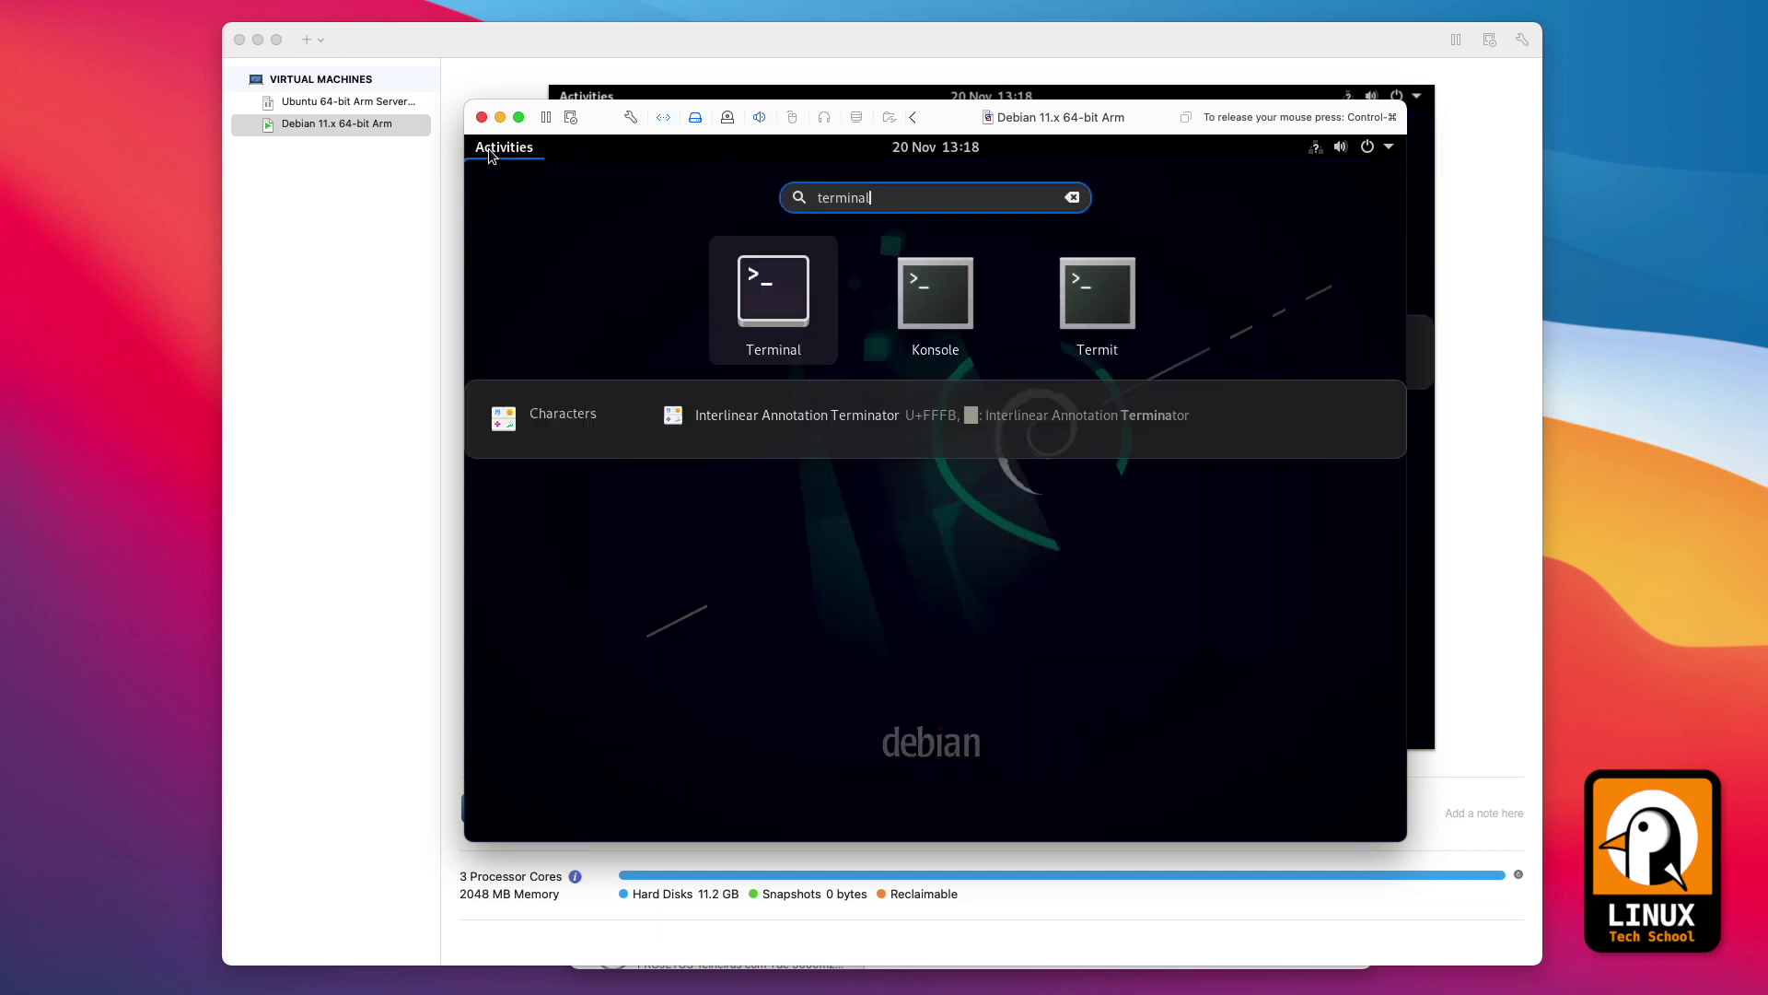
pyautogui.press('Return')
pyautogui.write('su -')
pyautogui.press('Return')
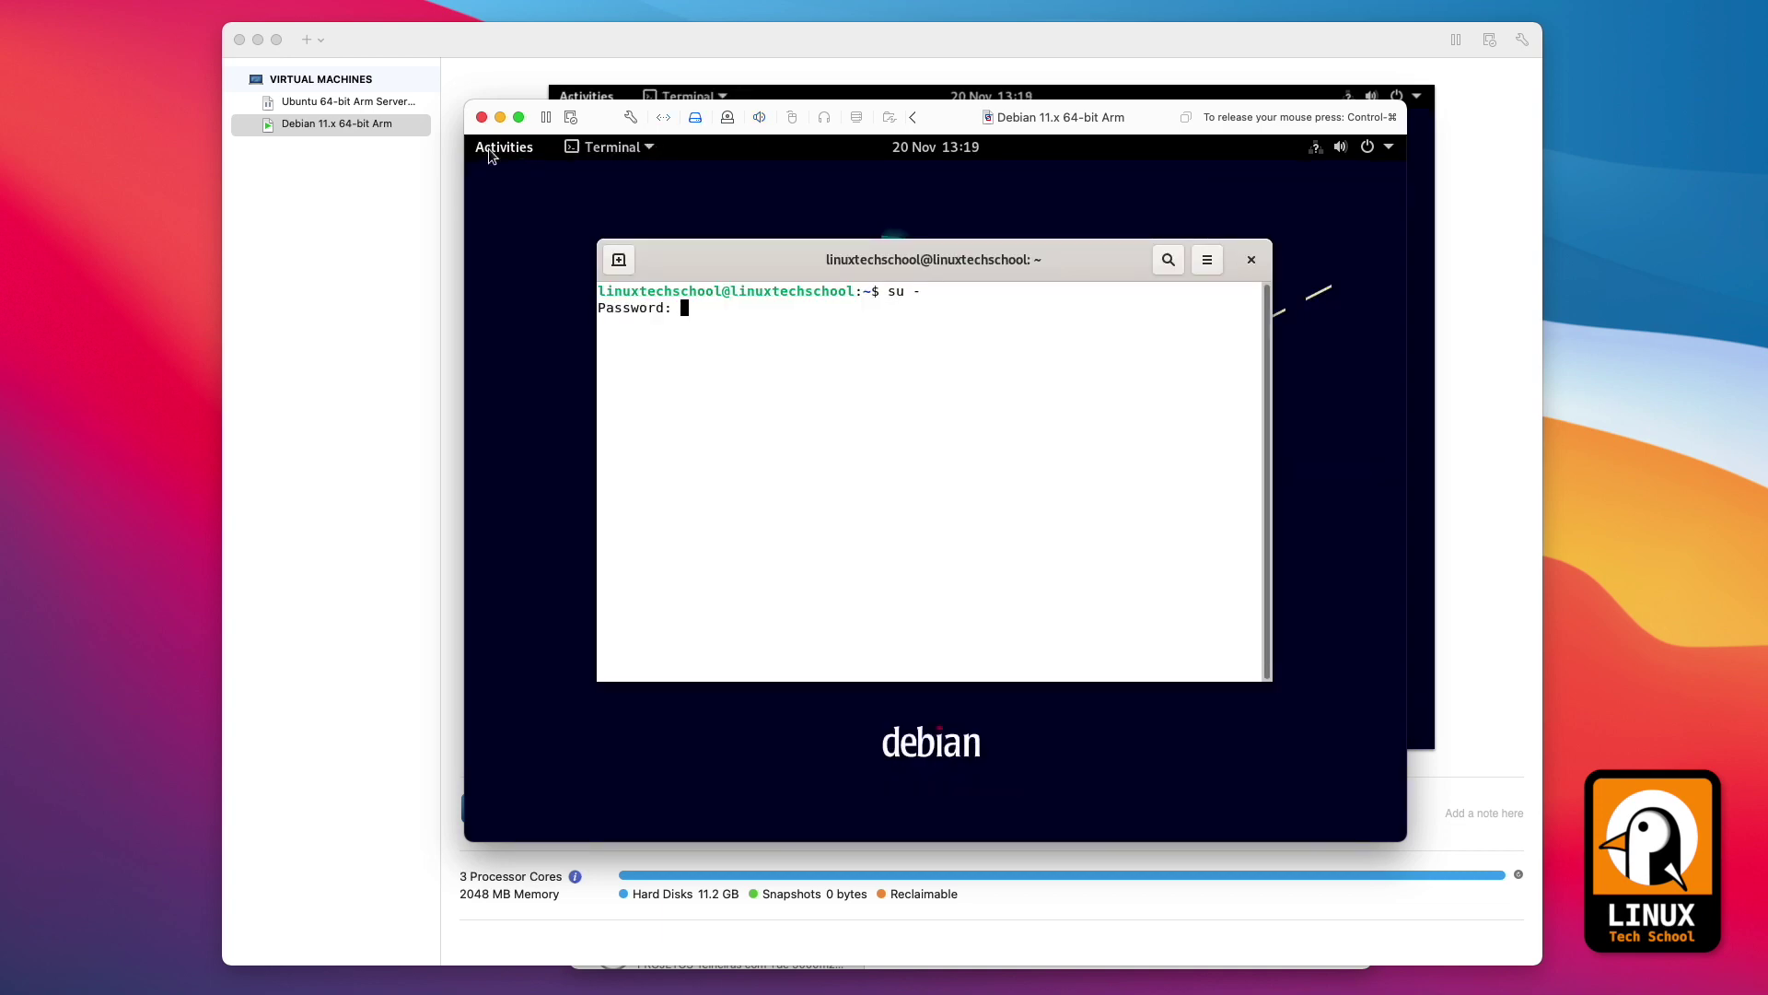
pyautogui.press('Return')
# Change into Geekbench-5.4.0-LinuxARMPreview and list its files with ls -l
pyautogui.write('cd Ge')
pyautogui.press('Tab')
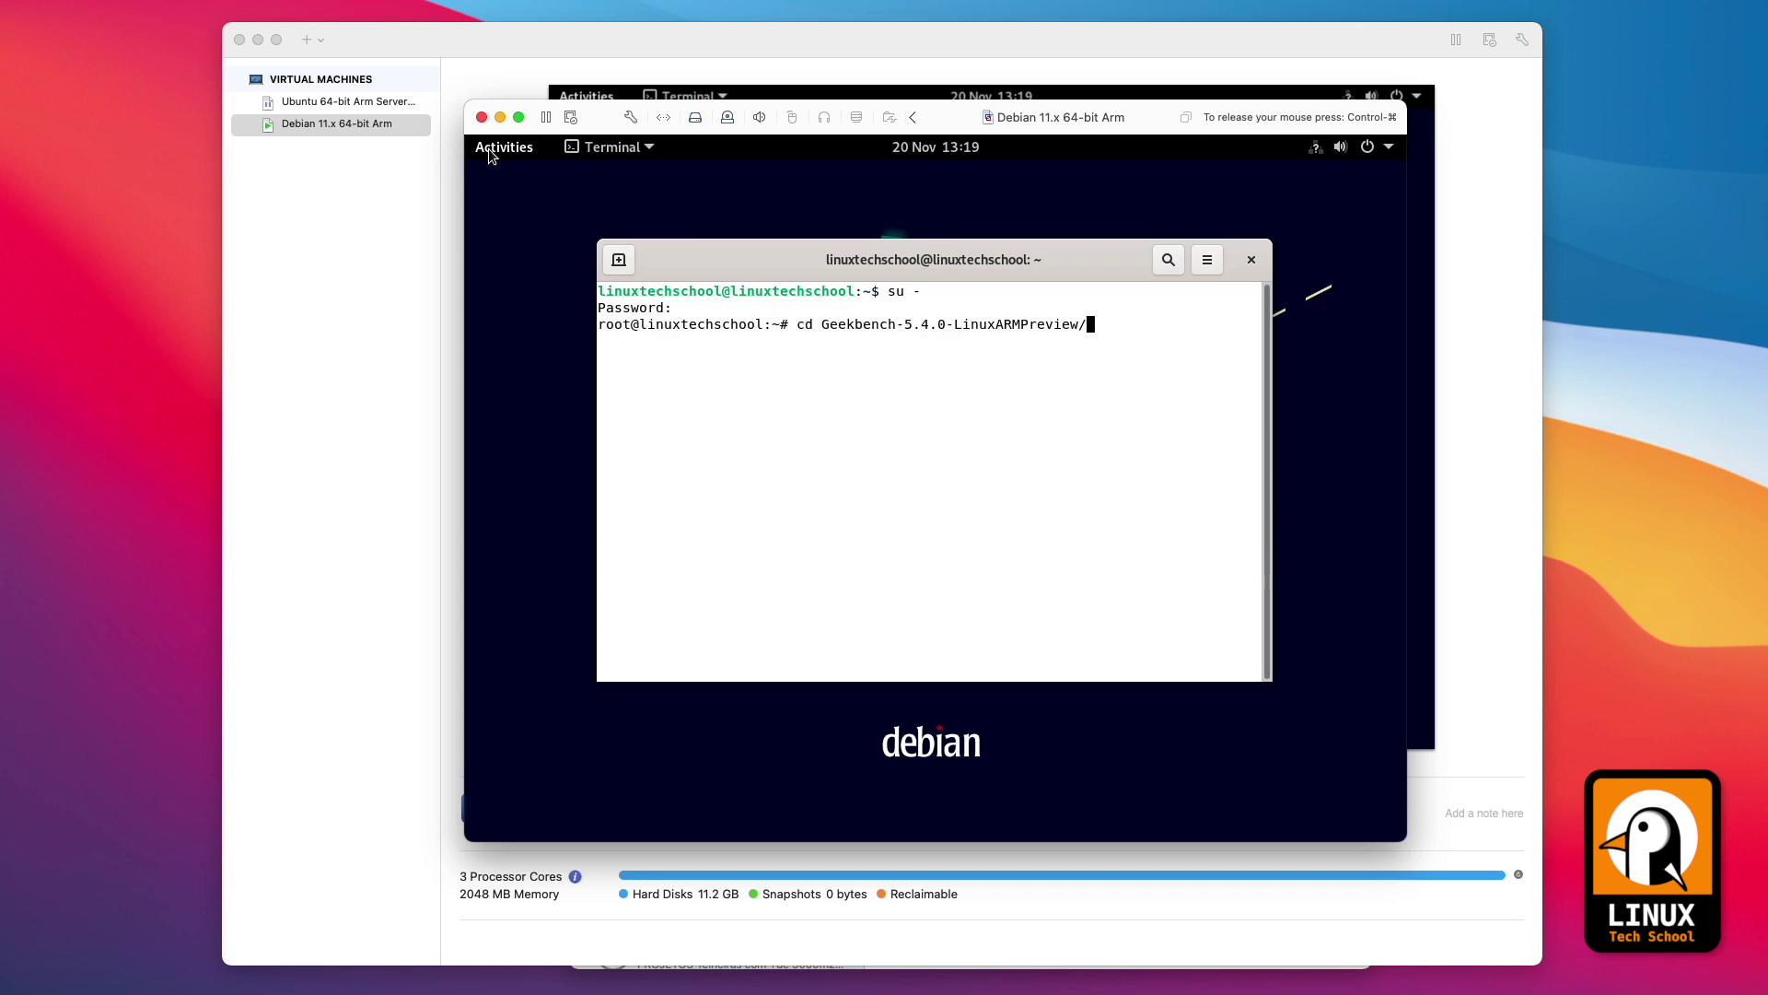
pyautogui.press('Return')
pyautogui.write('ls -l')
pyautogui.press('Return')
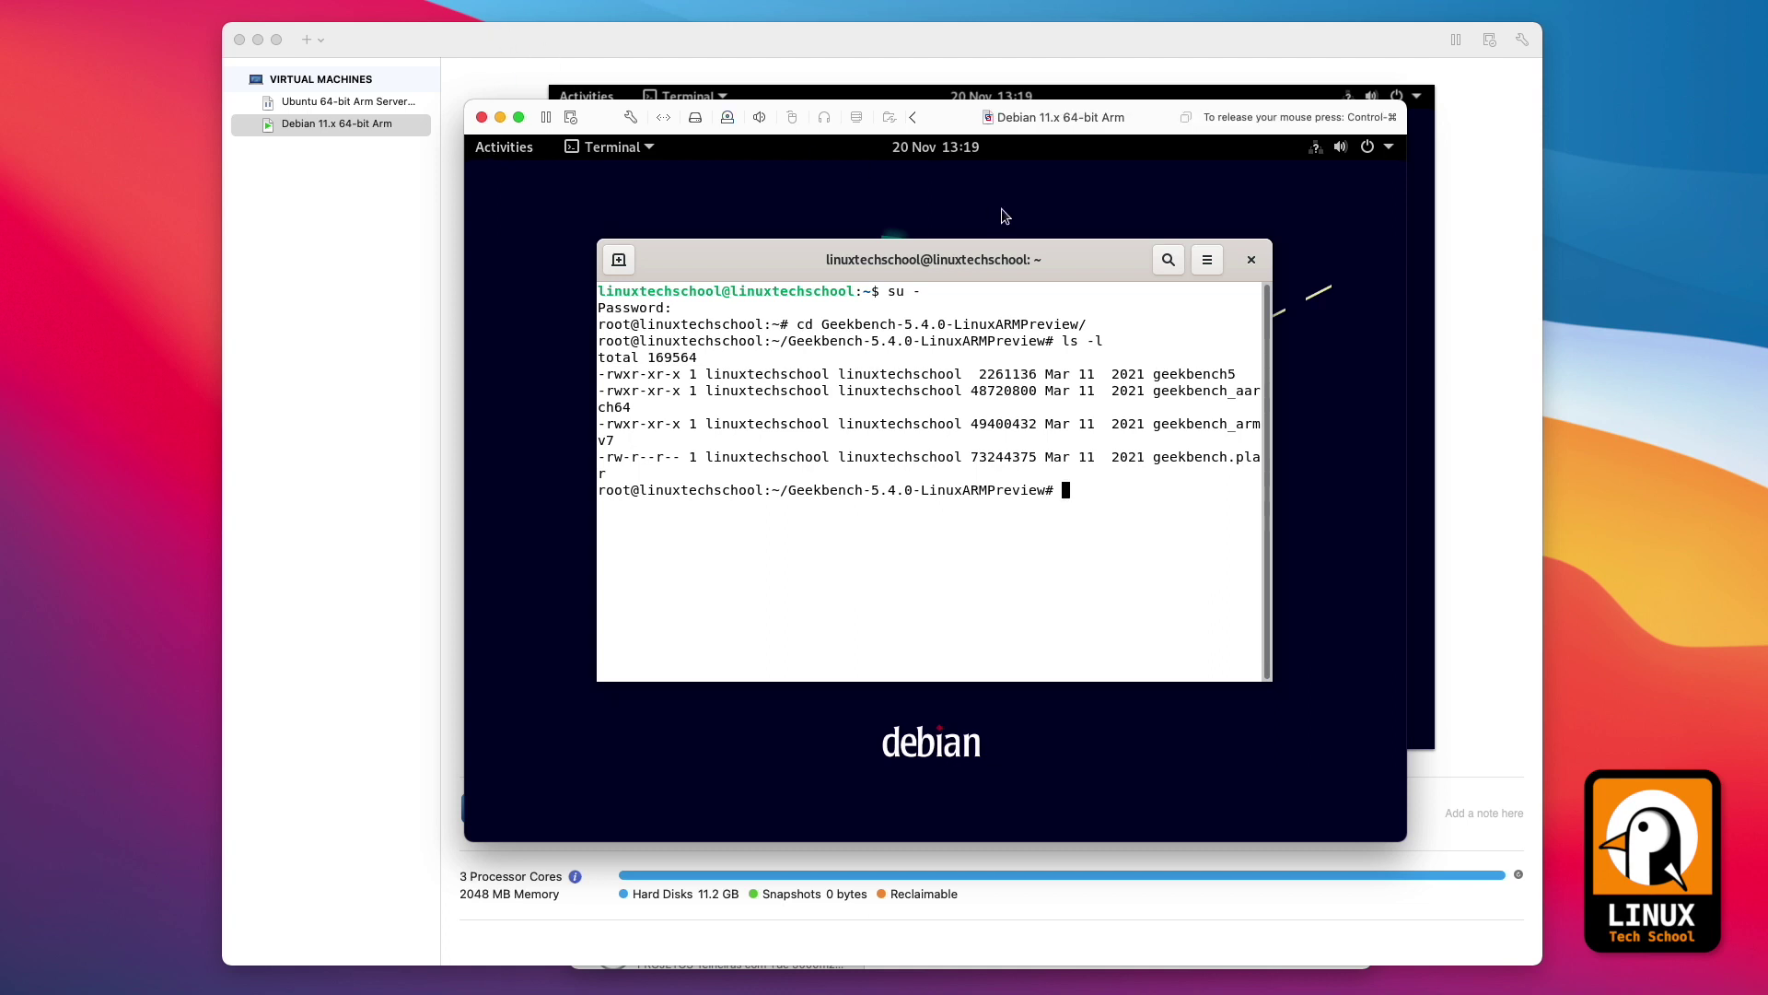
# Maximize the terminal window and start ./geekbench5
pyautogui.moveTo(1071, 261); pyautogui.dragTo(1048, 149)
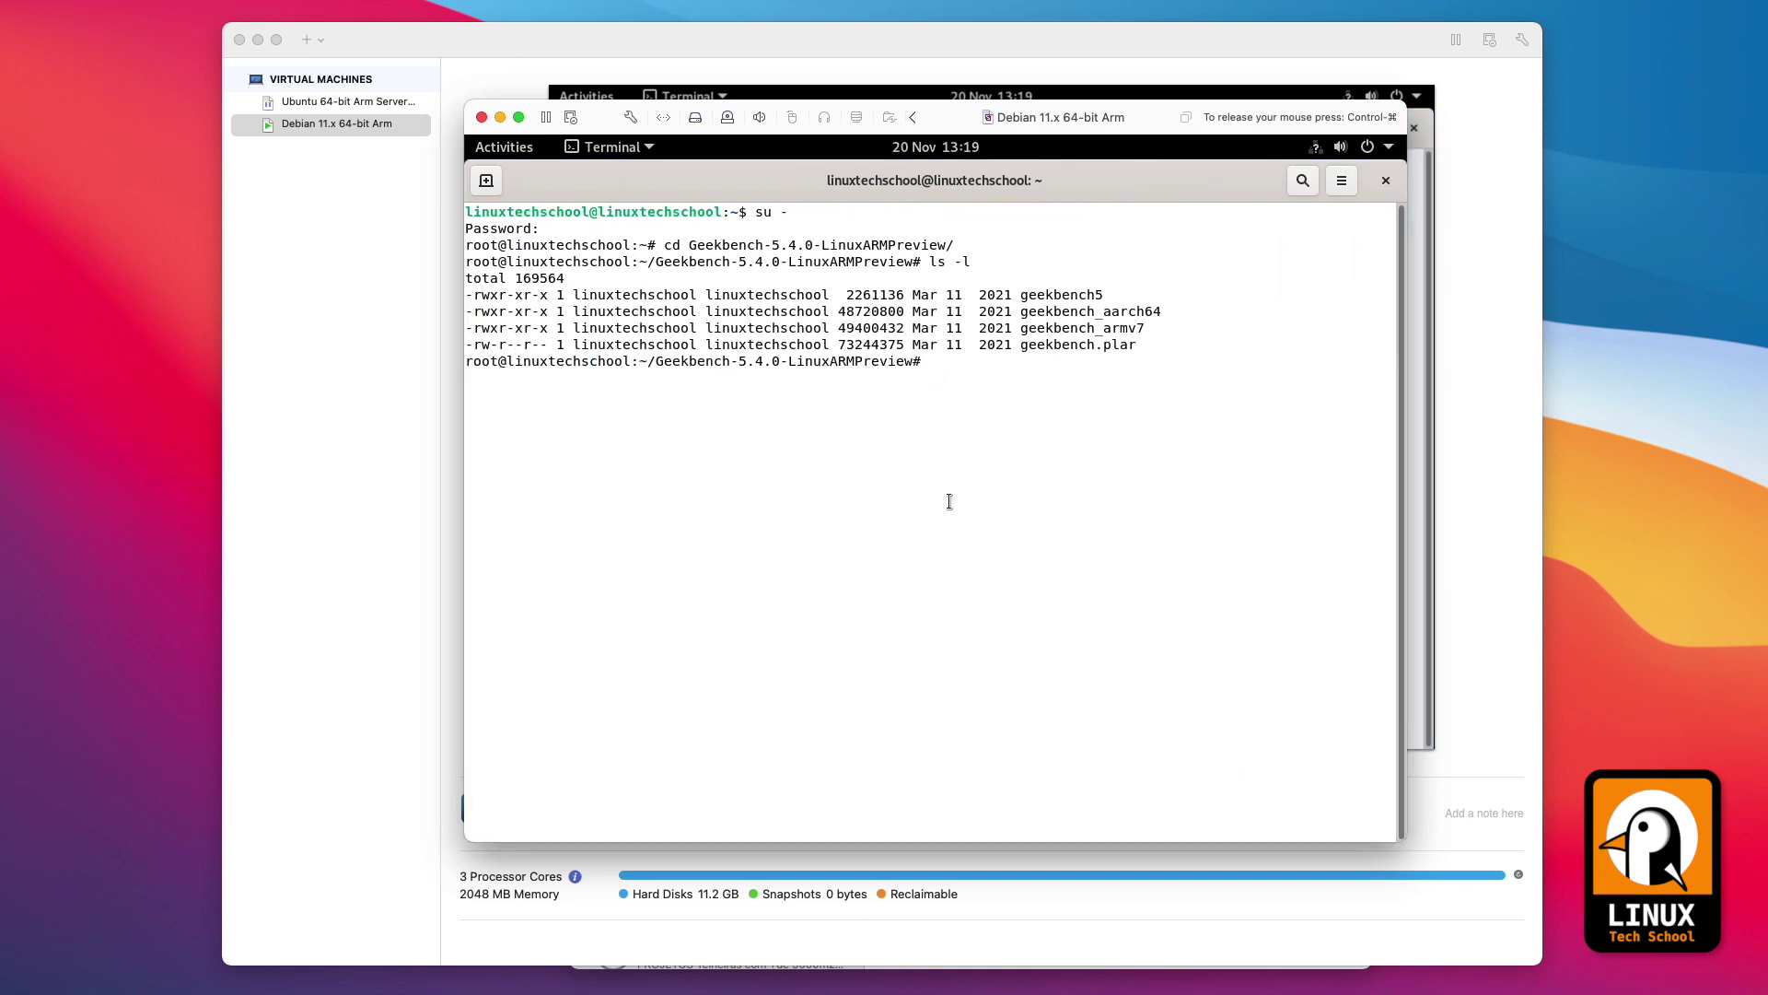
pyautogui.write('./ge')
pyautogui.press('Tab')
pyautogui.write('5')
pyautogui.press('Return')
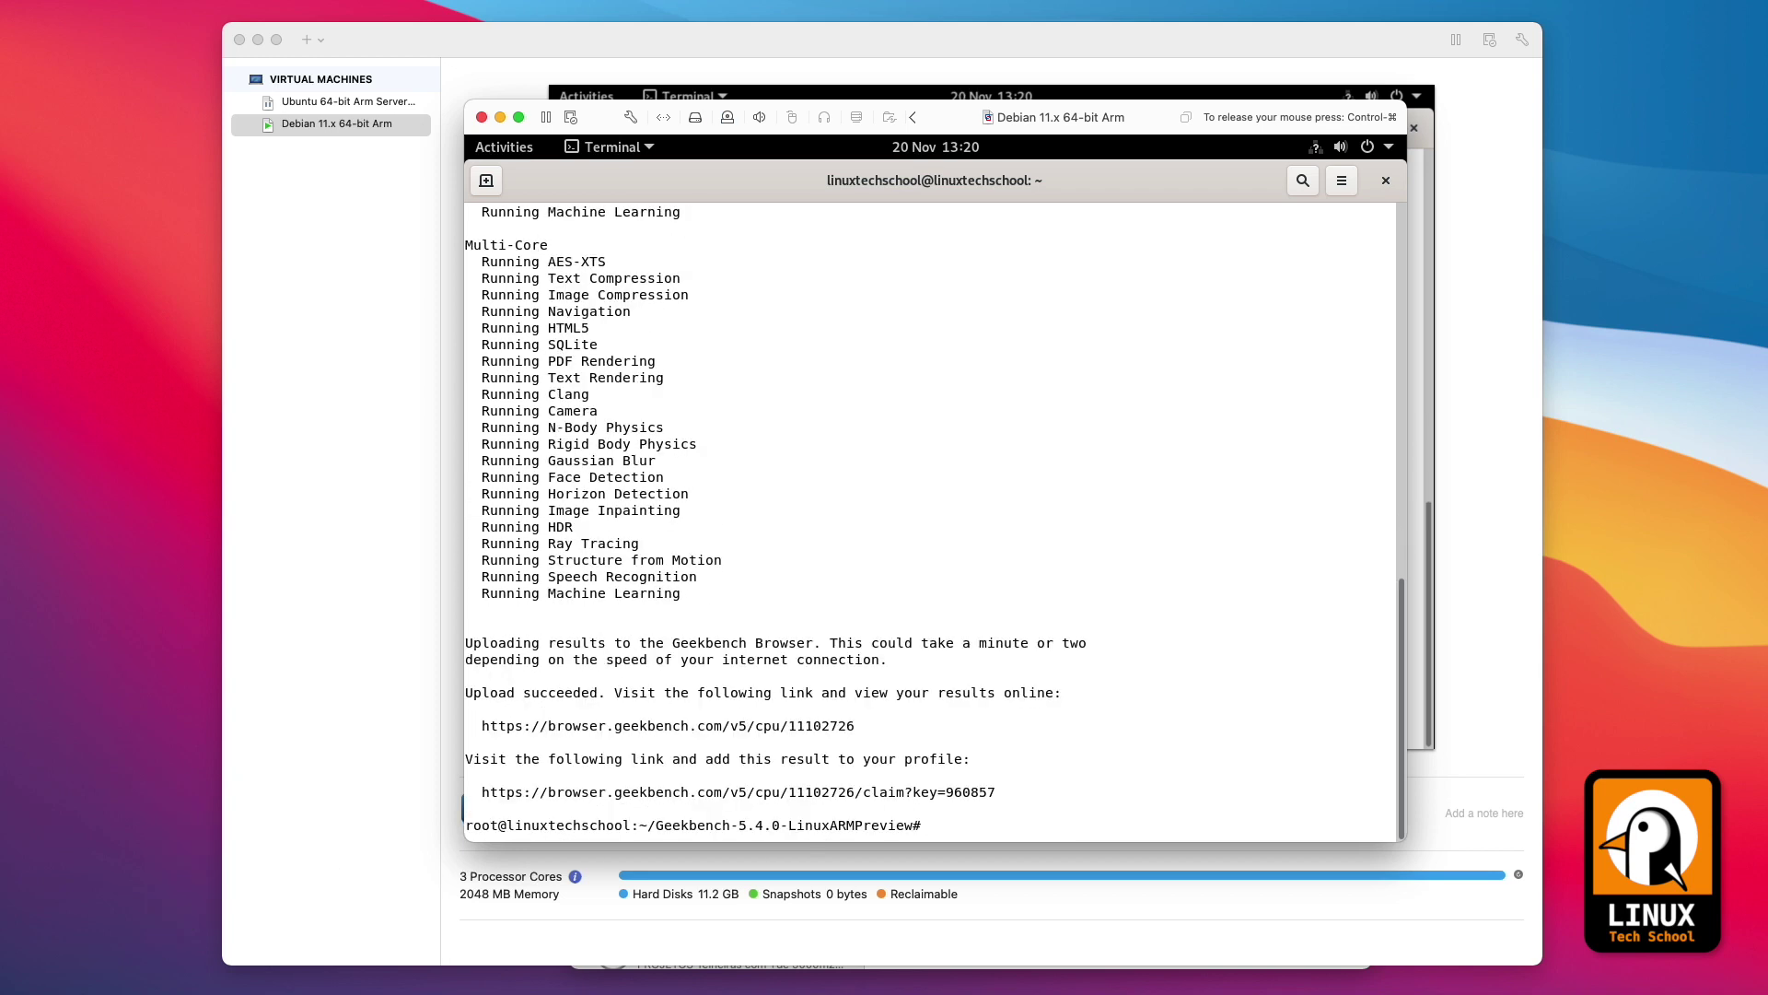
# Copy the Geekbench result claim URL from the terminal
pyautogui.moveTo(1000, 789); pyautogui.dragTo(481, 794)
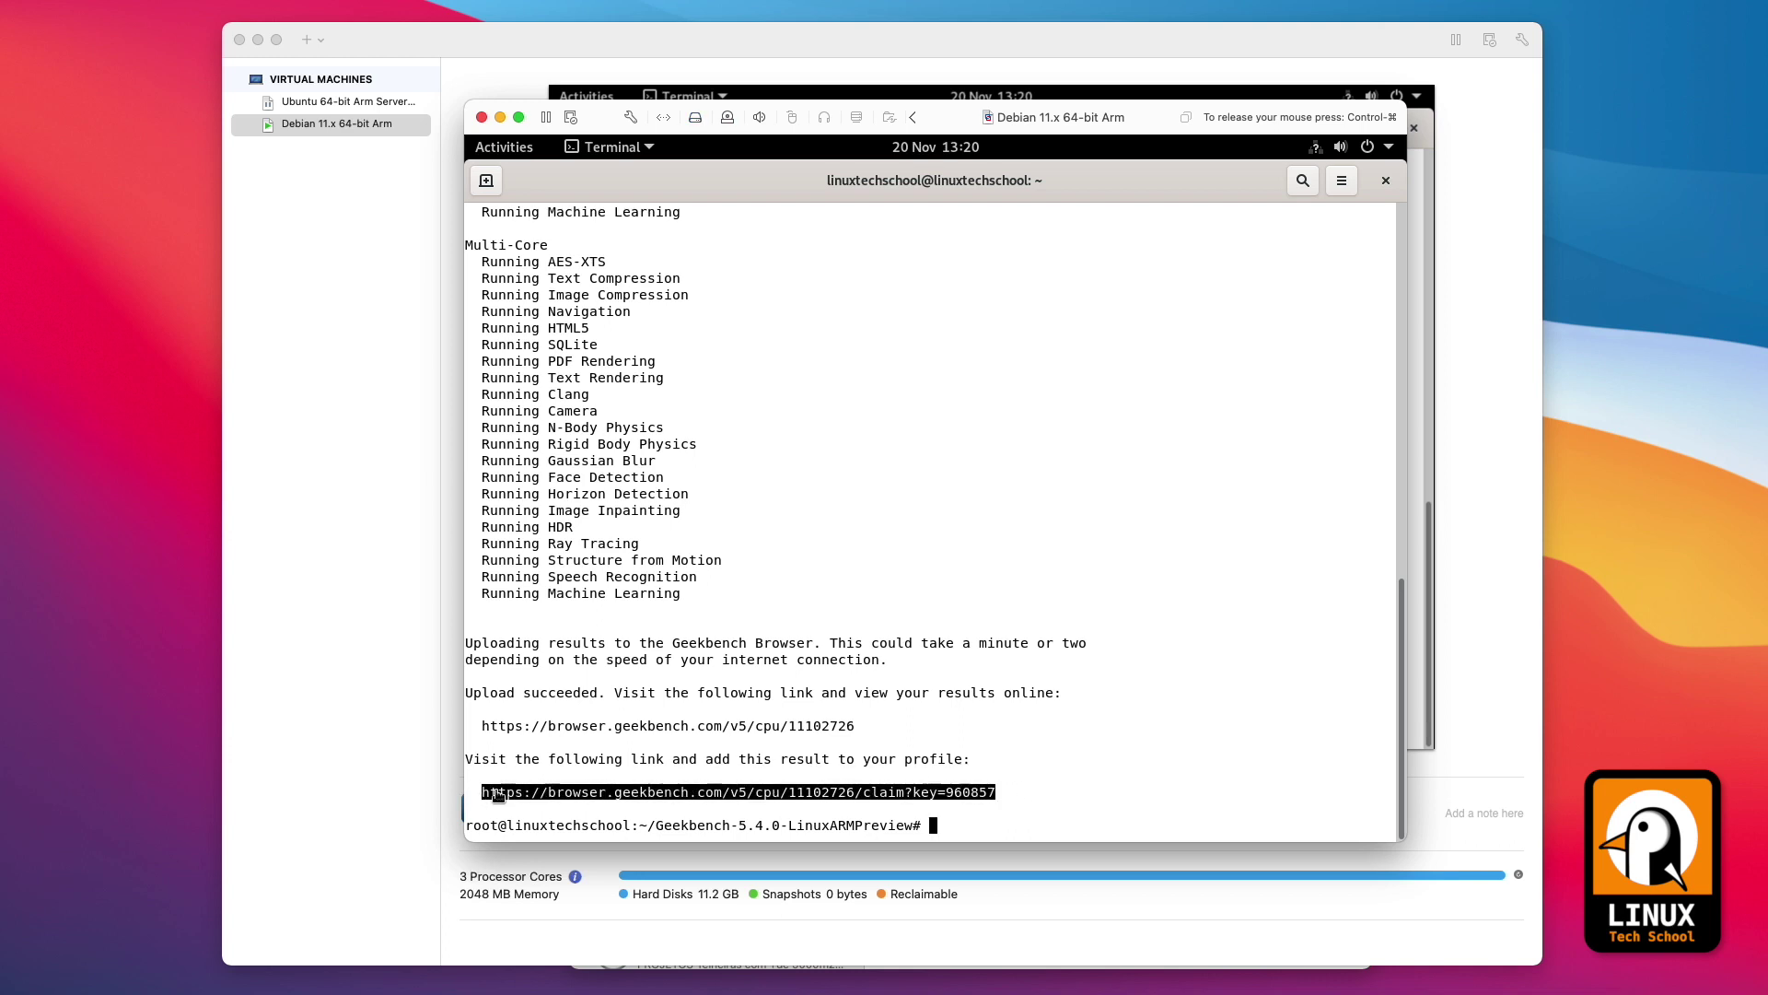
pyautogui.rightClick(505, 794)
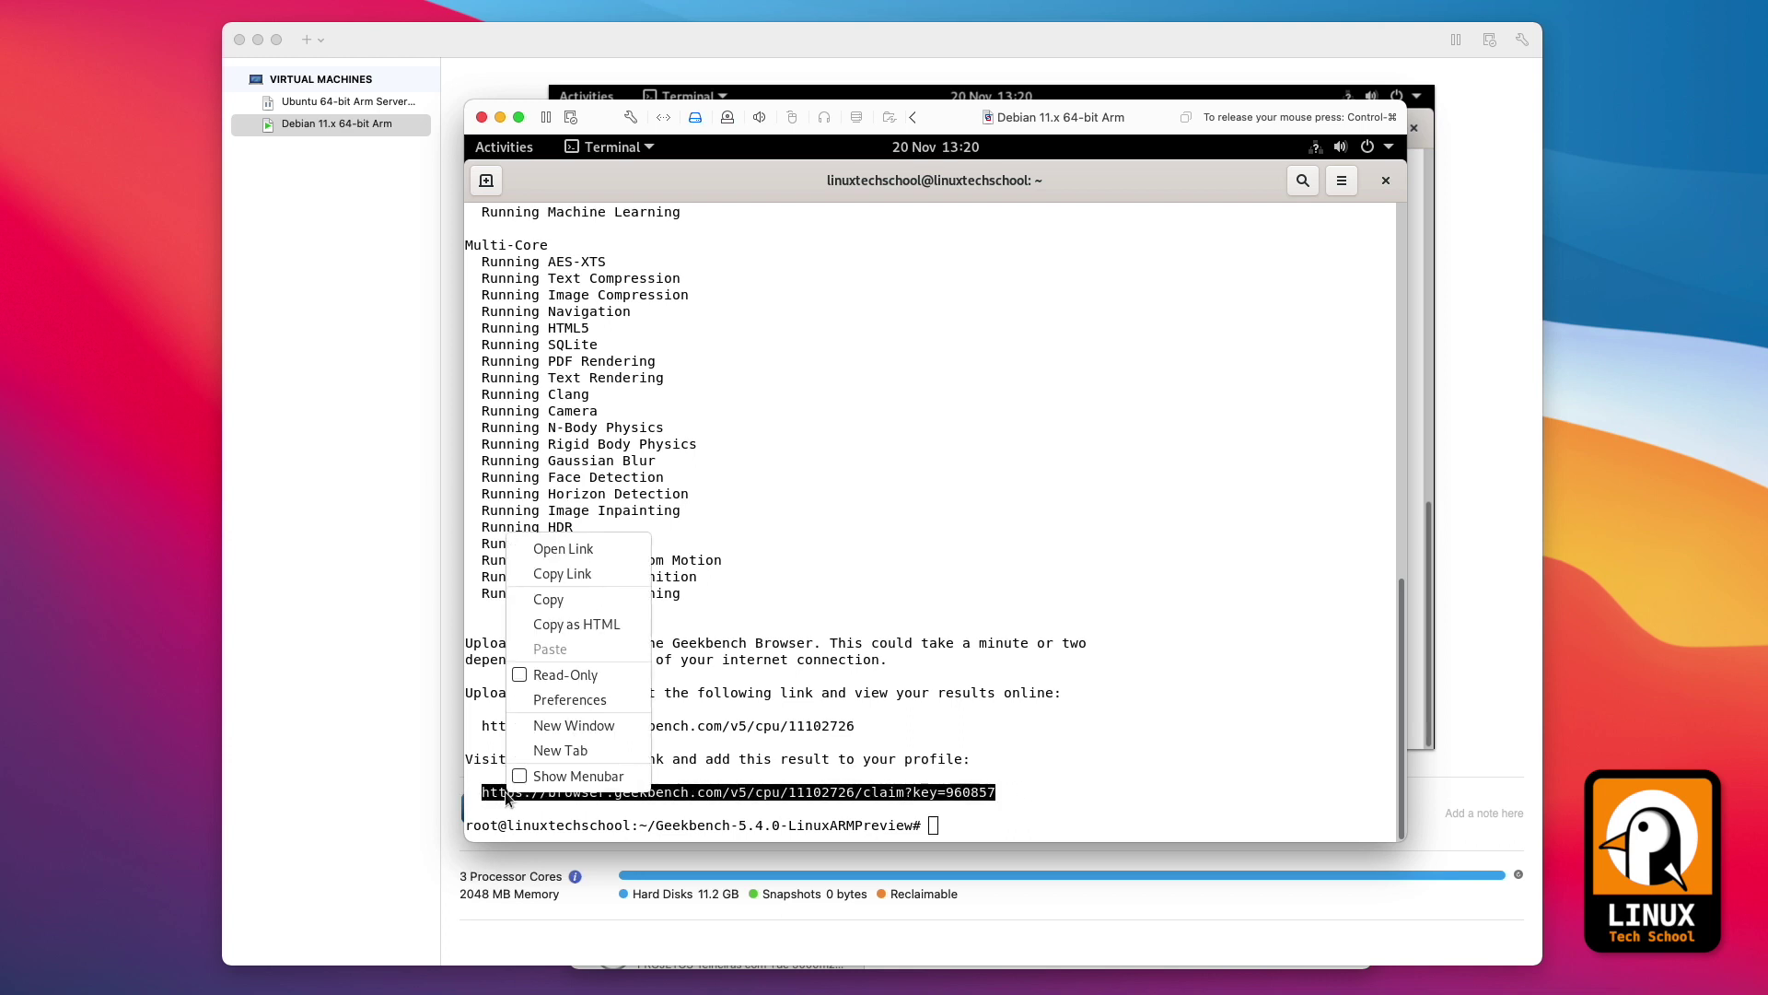
pyautogui.click(546, 599)
# Open Firefox ESR and load the pasted claim URL
pyautogui.click(501, 150)
pyautogui.write('fire')
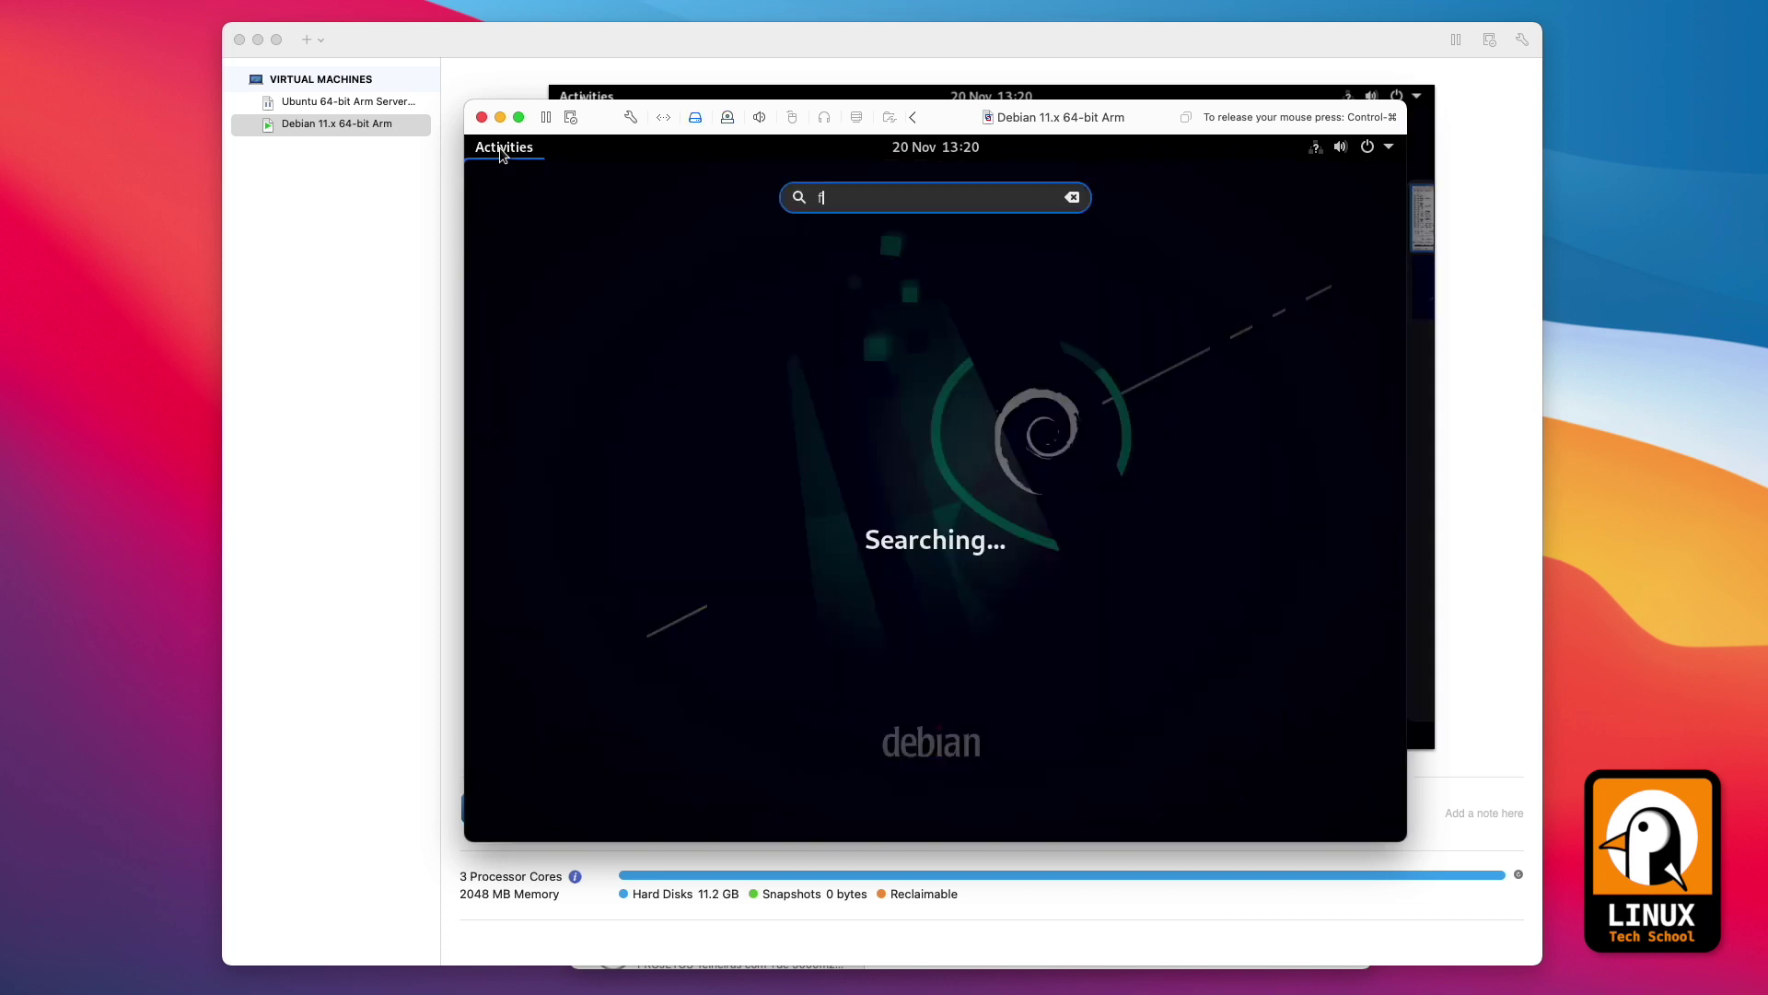
pyautogui.click(925, 264)
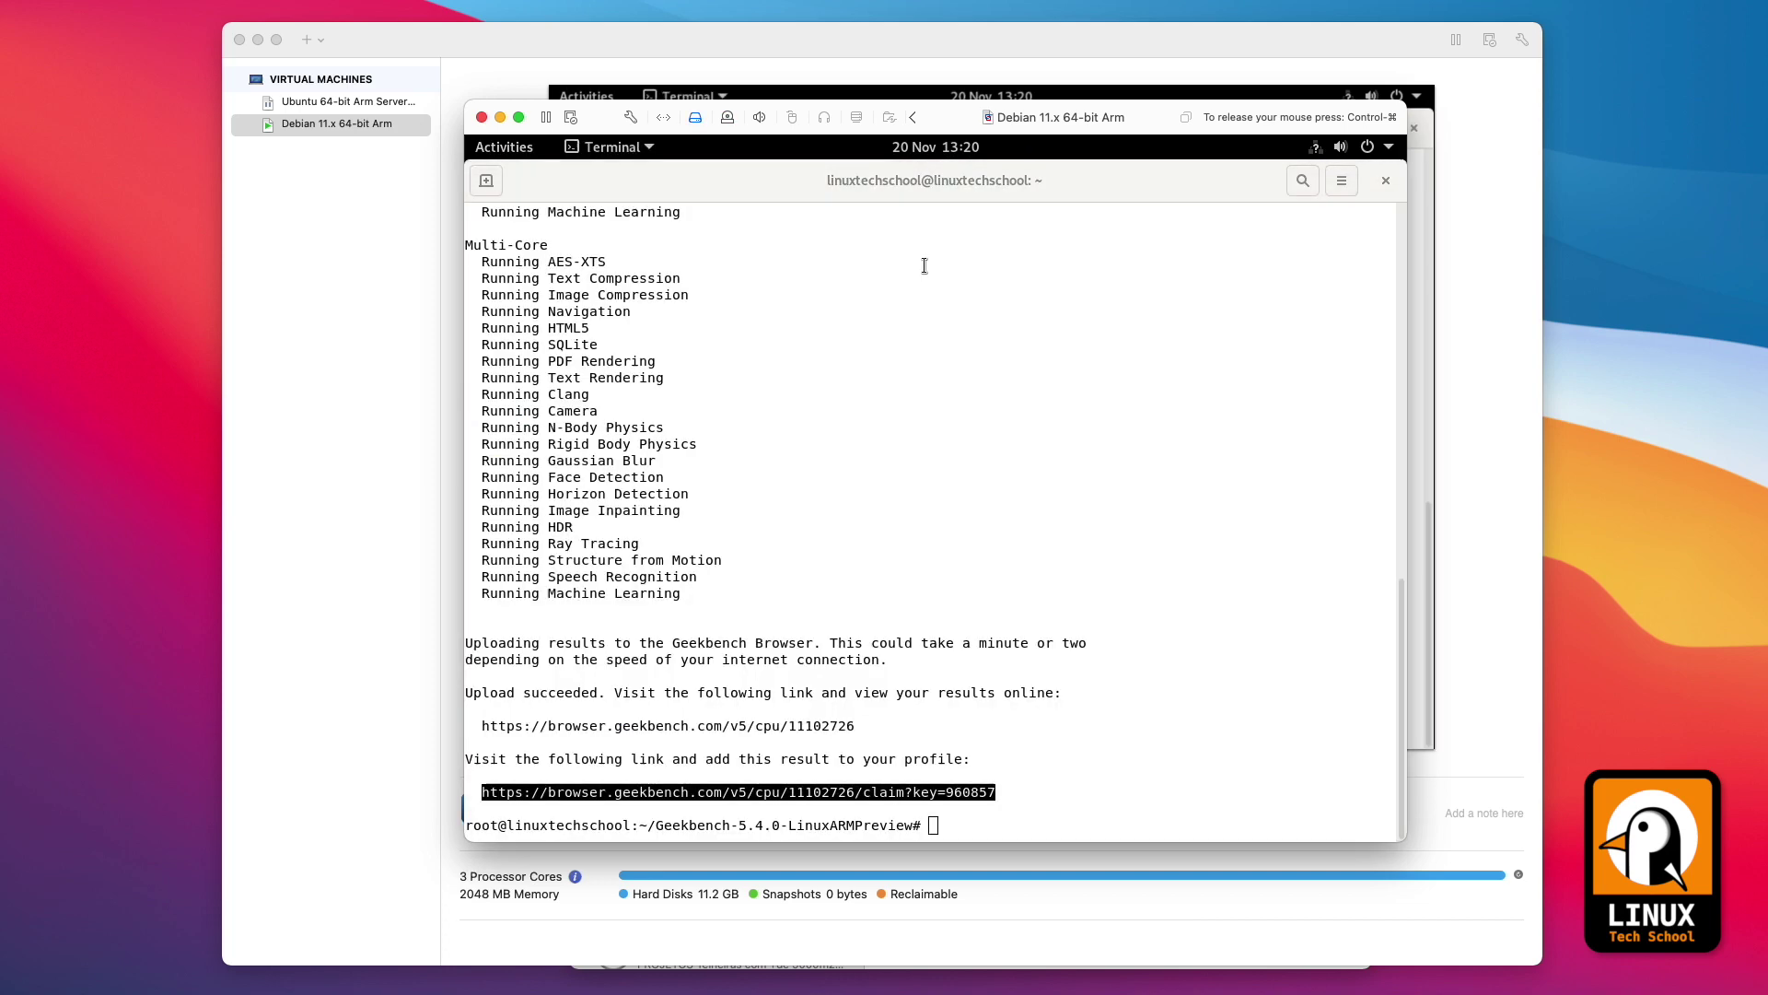
pyautogui.click(882, 241)
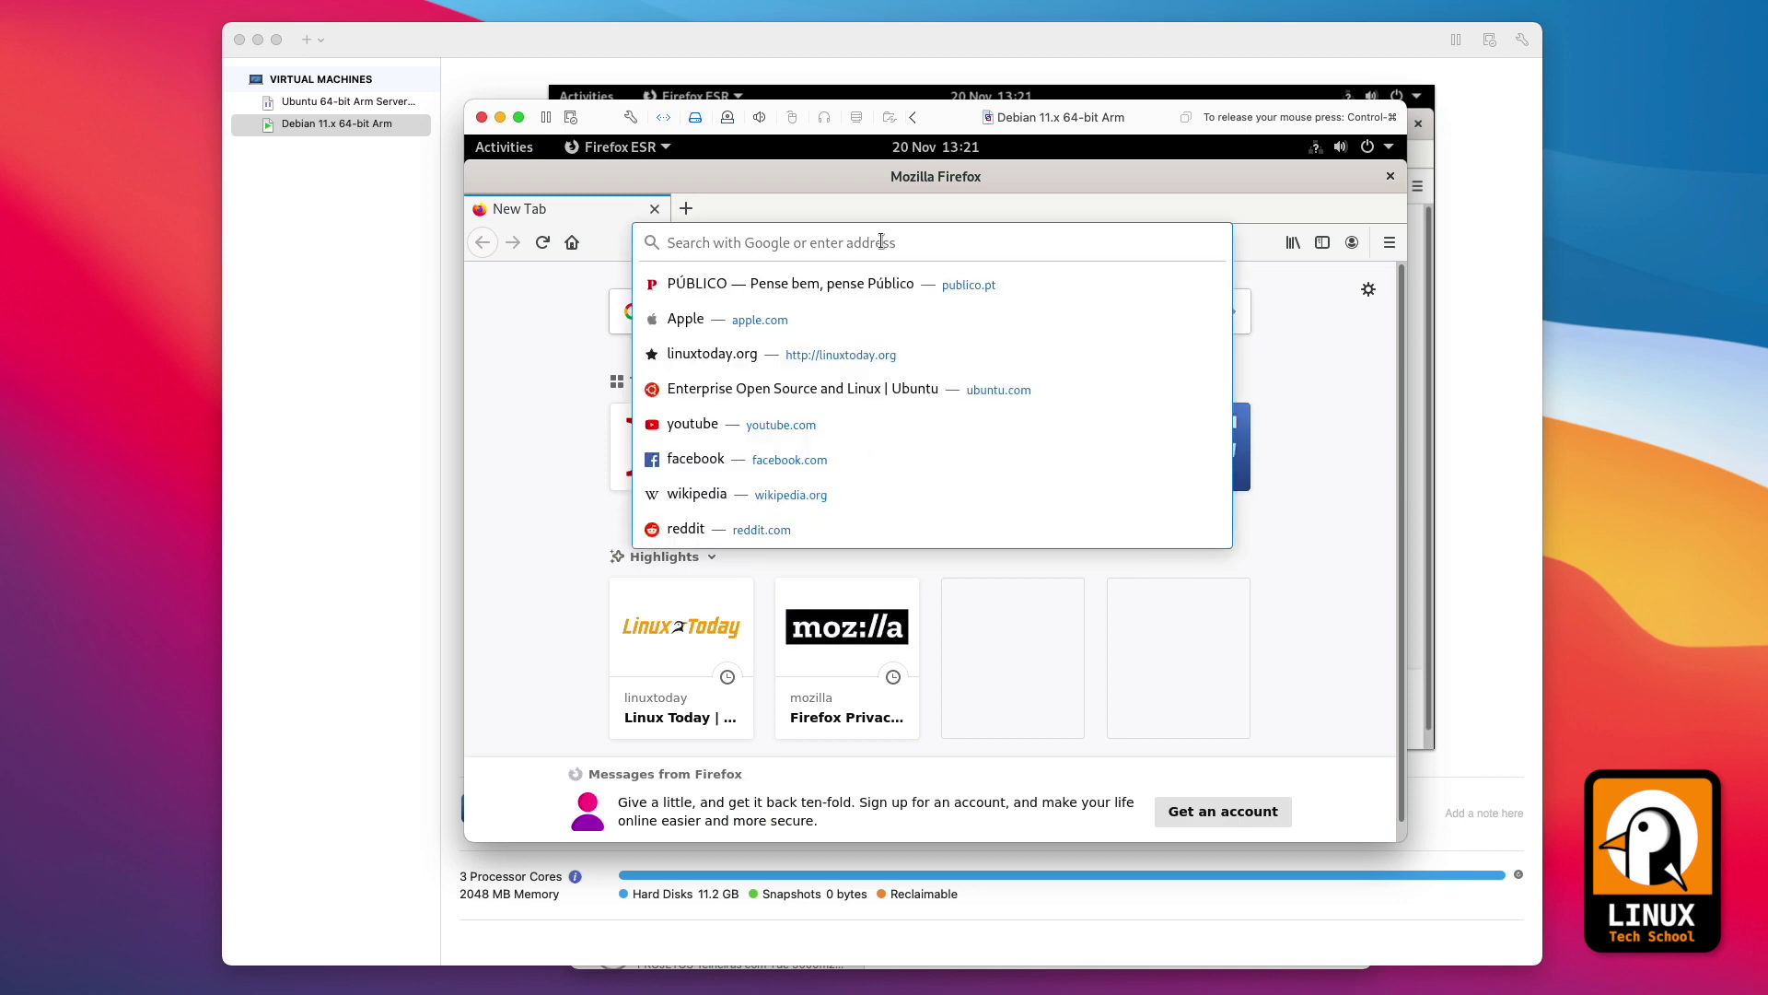
pyautogui.hotkey('ctrl', 'v')
pyautogui.press('Return')
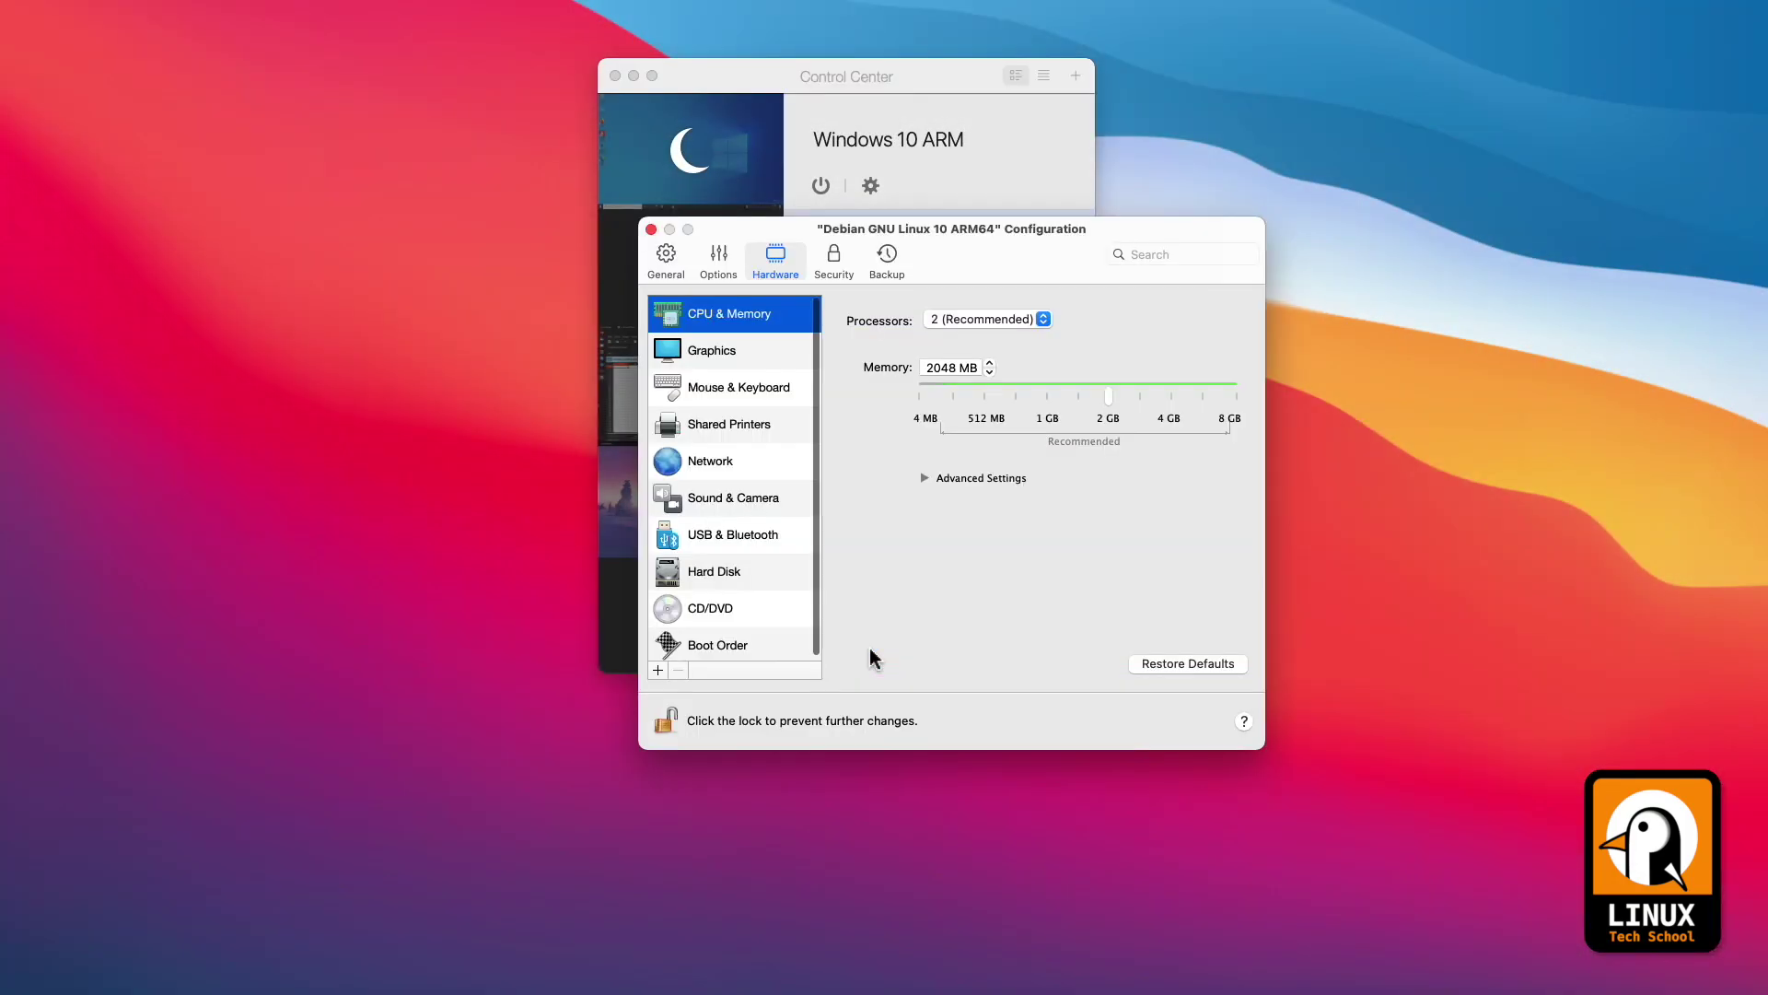
# Set the Debian GNU Linux 10 ARM64 VM to 3 processors
pyautogui.click(945, 321)
pyautogui.click(947, 337)
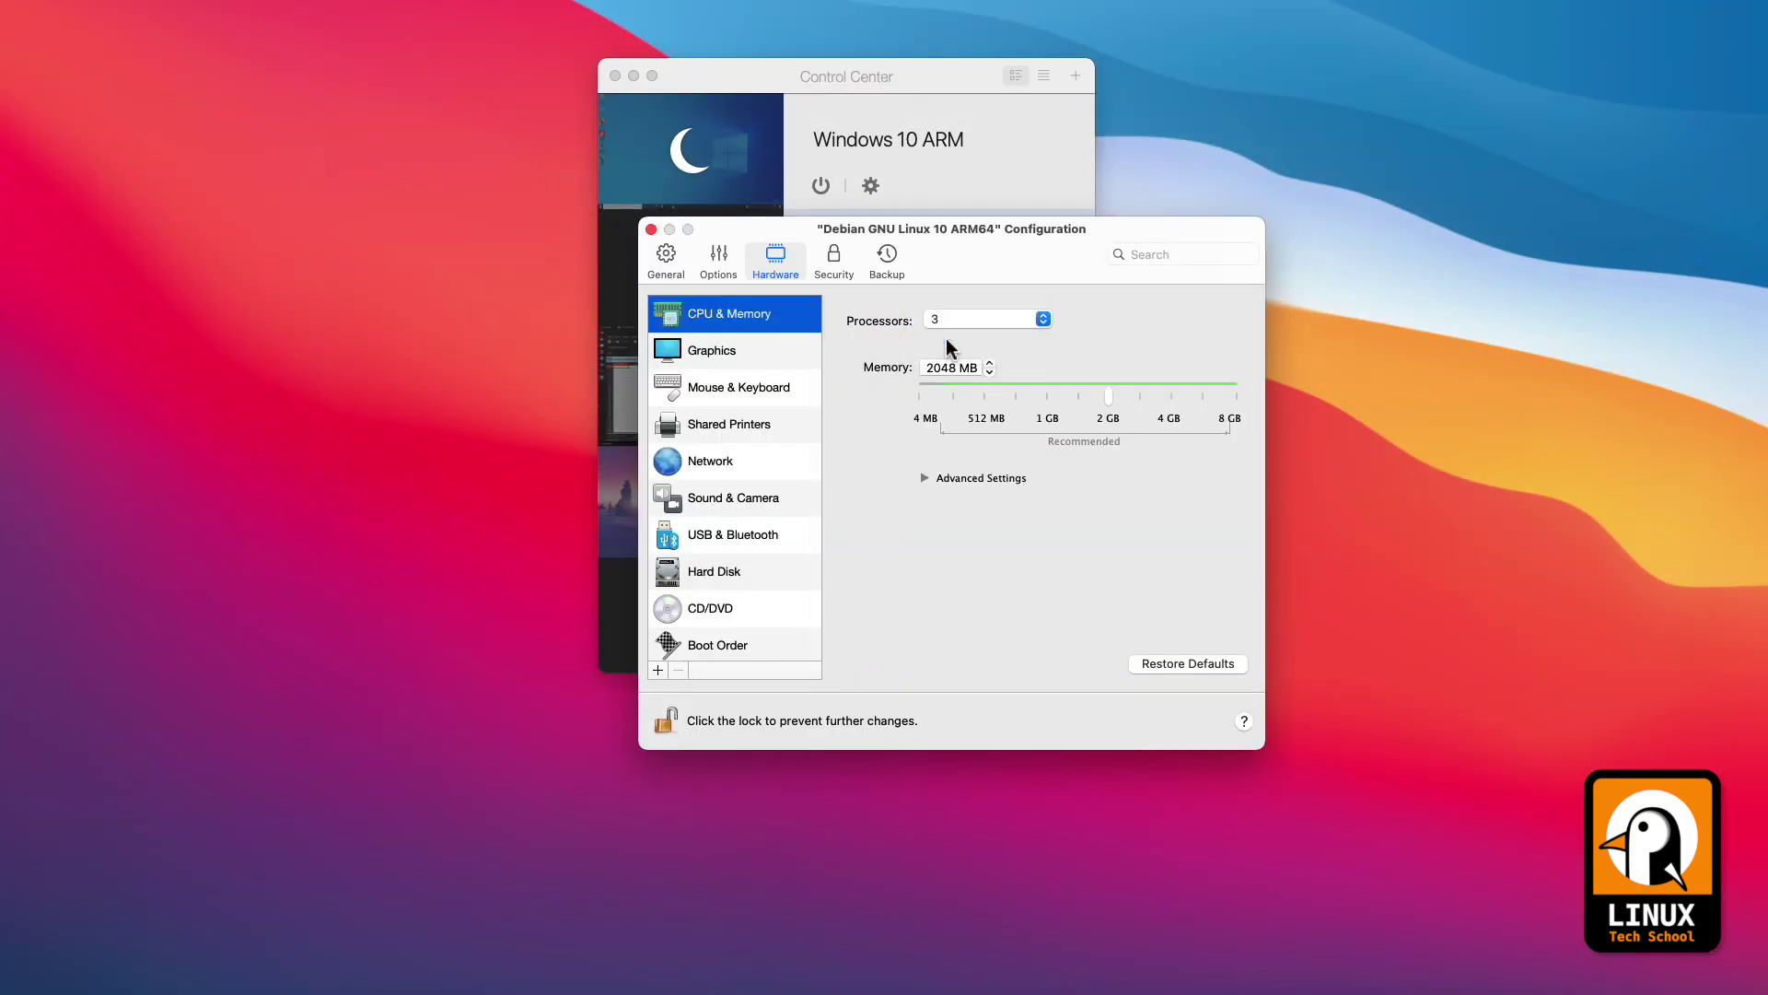
pyautogui.click(650, 230)
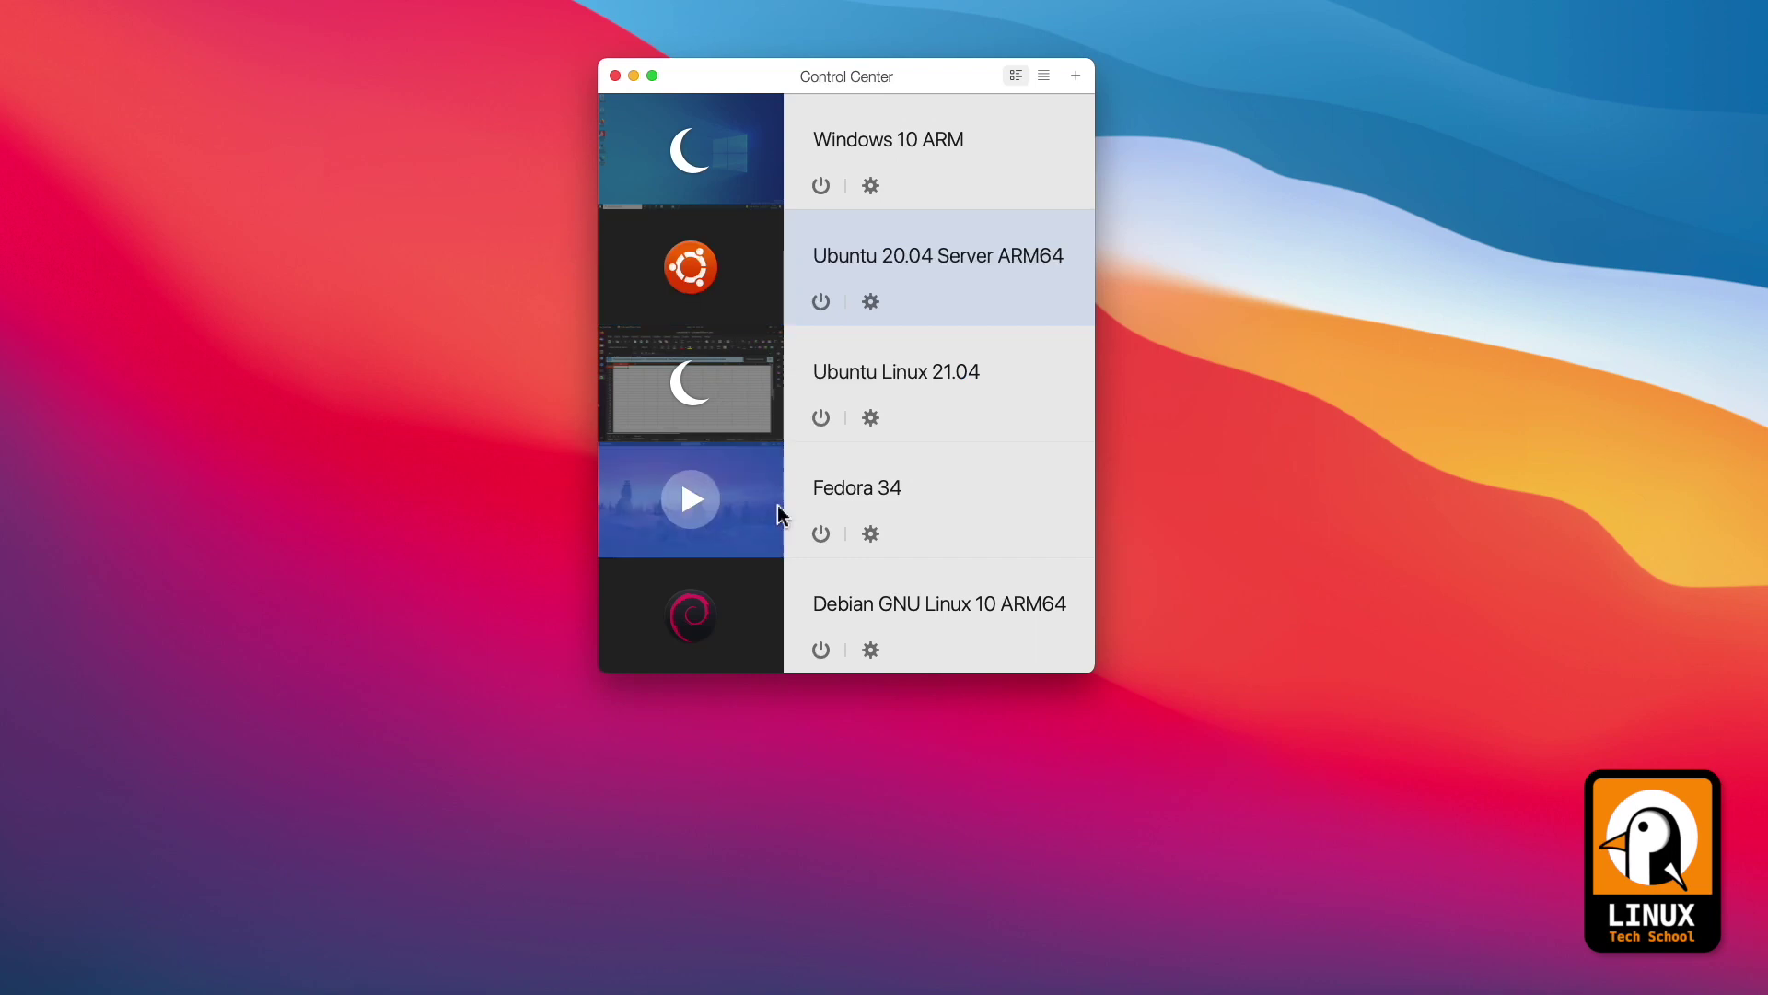
# Start the Debian 10 VM, boot the default GRUB entry, and sign in with the password
pyautogui.click(826, 648)
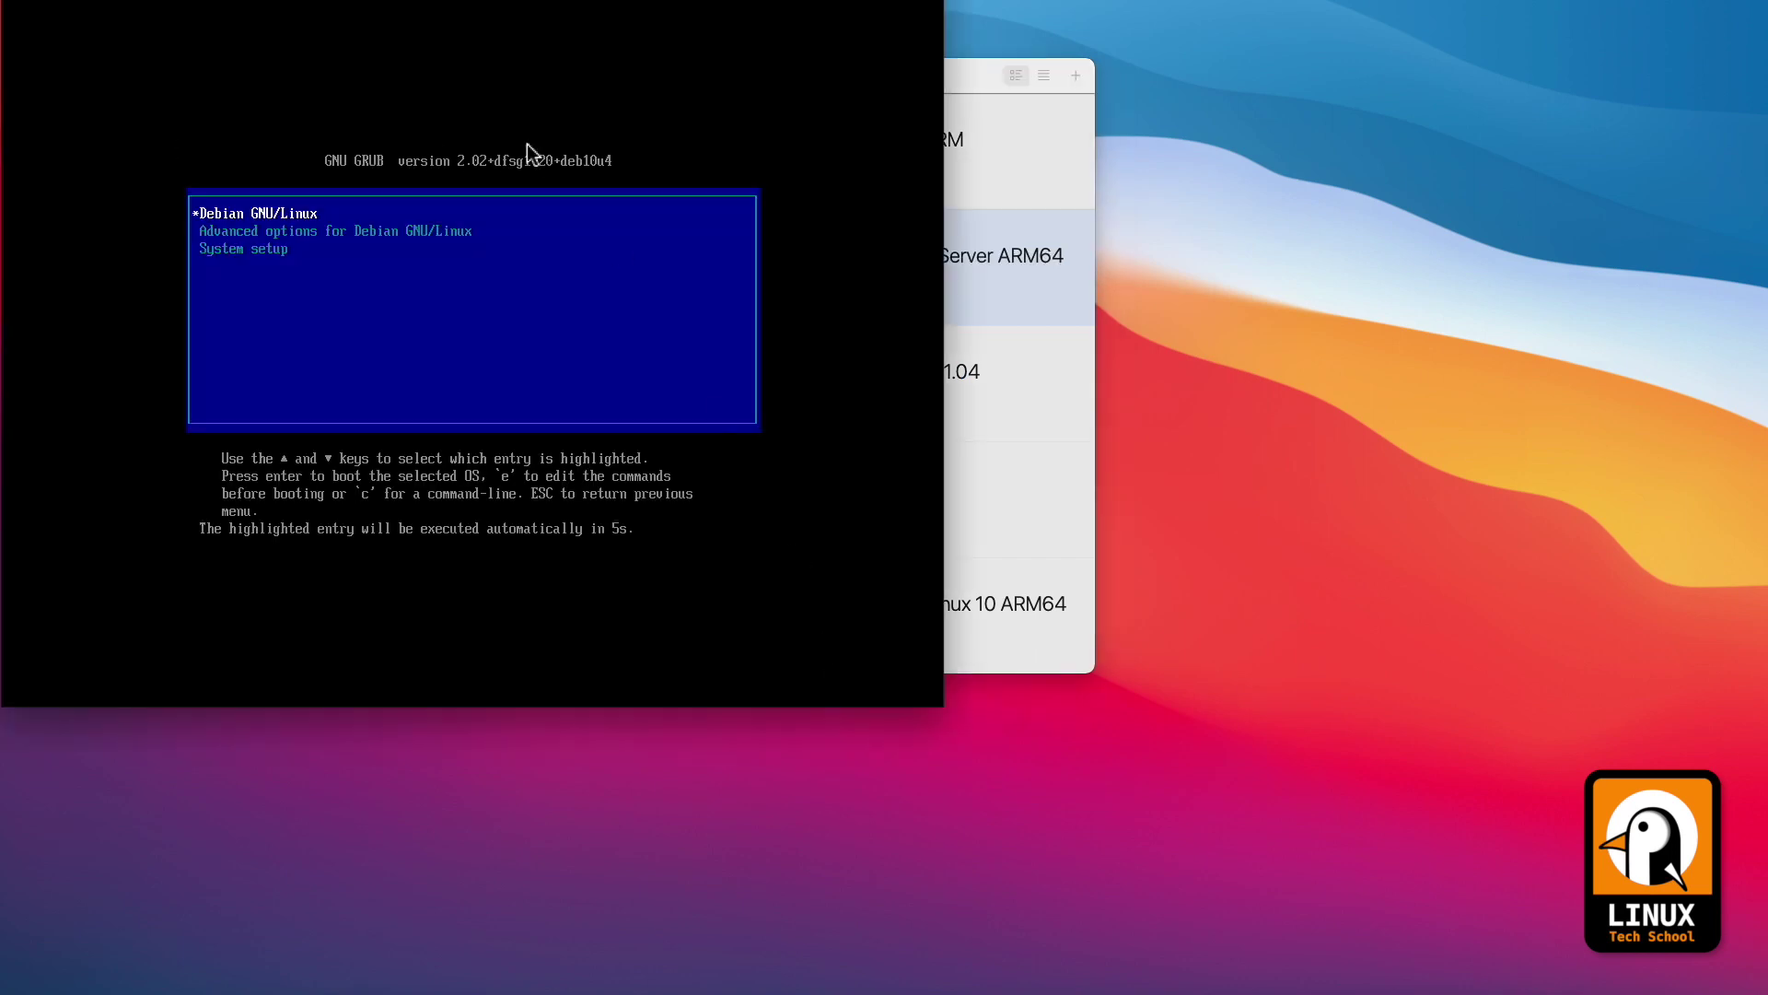
pyautogui.moveTo(308, 2); pyautogui.dragTo(726, 81)
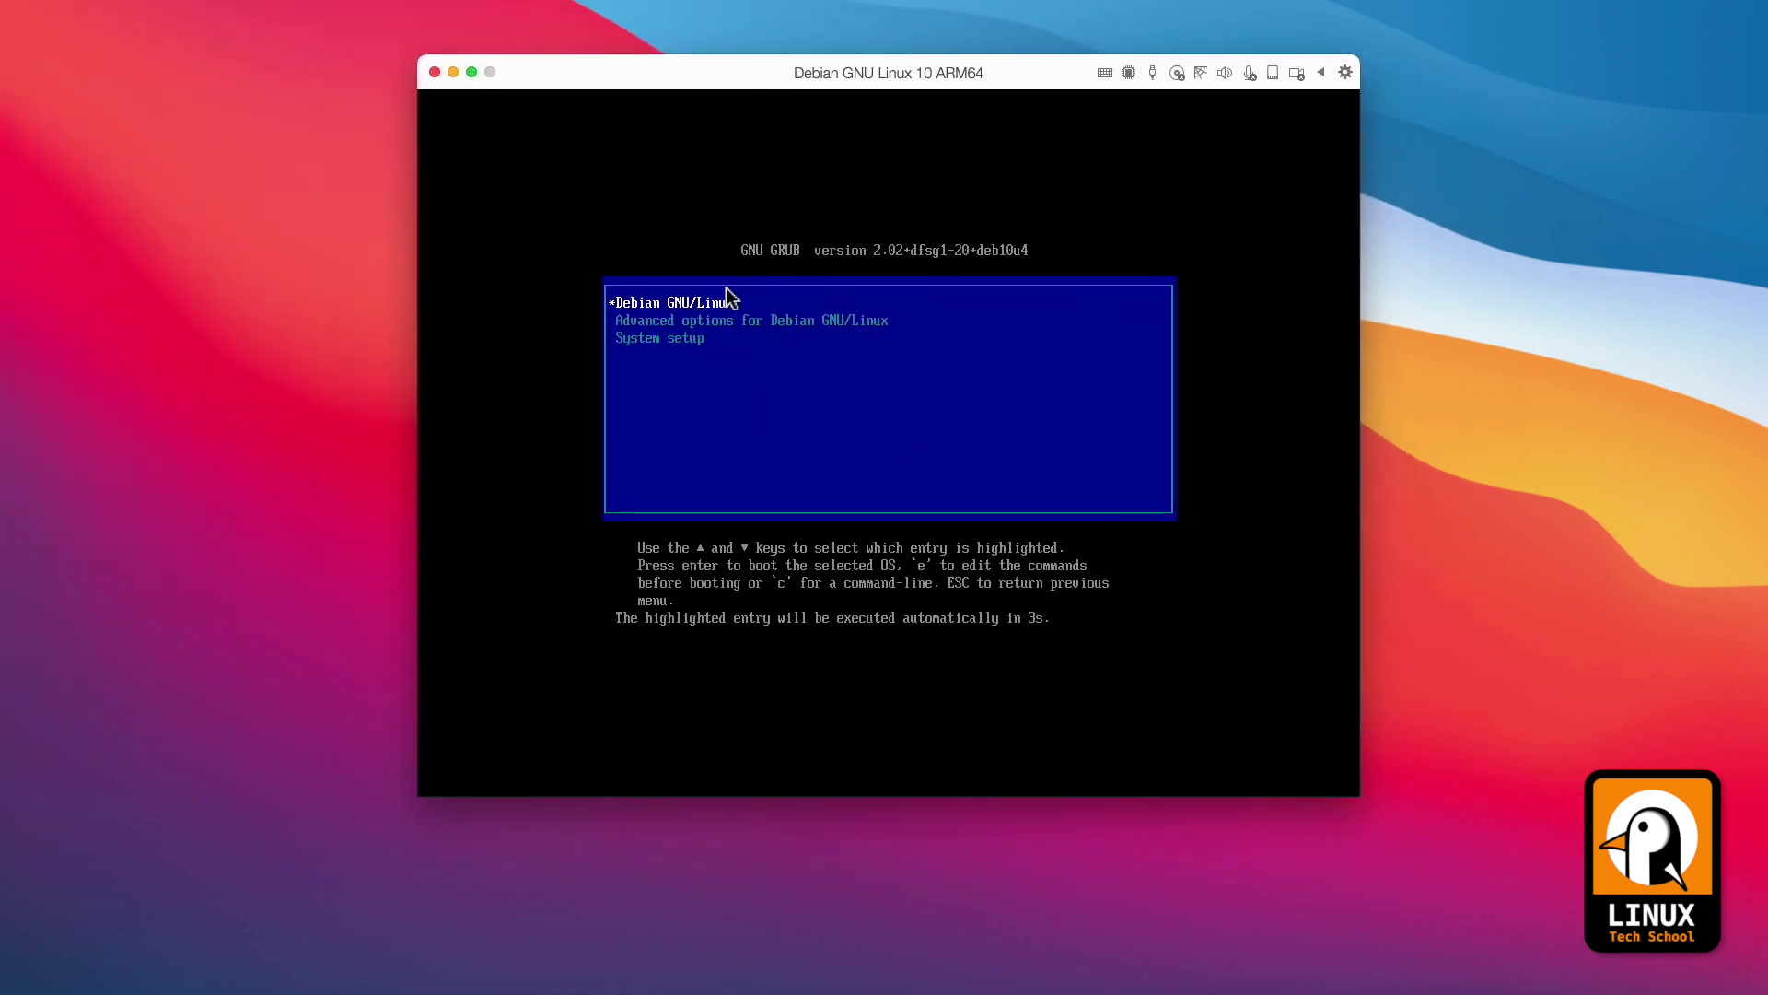
pyautogui.press('Return')
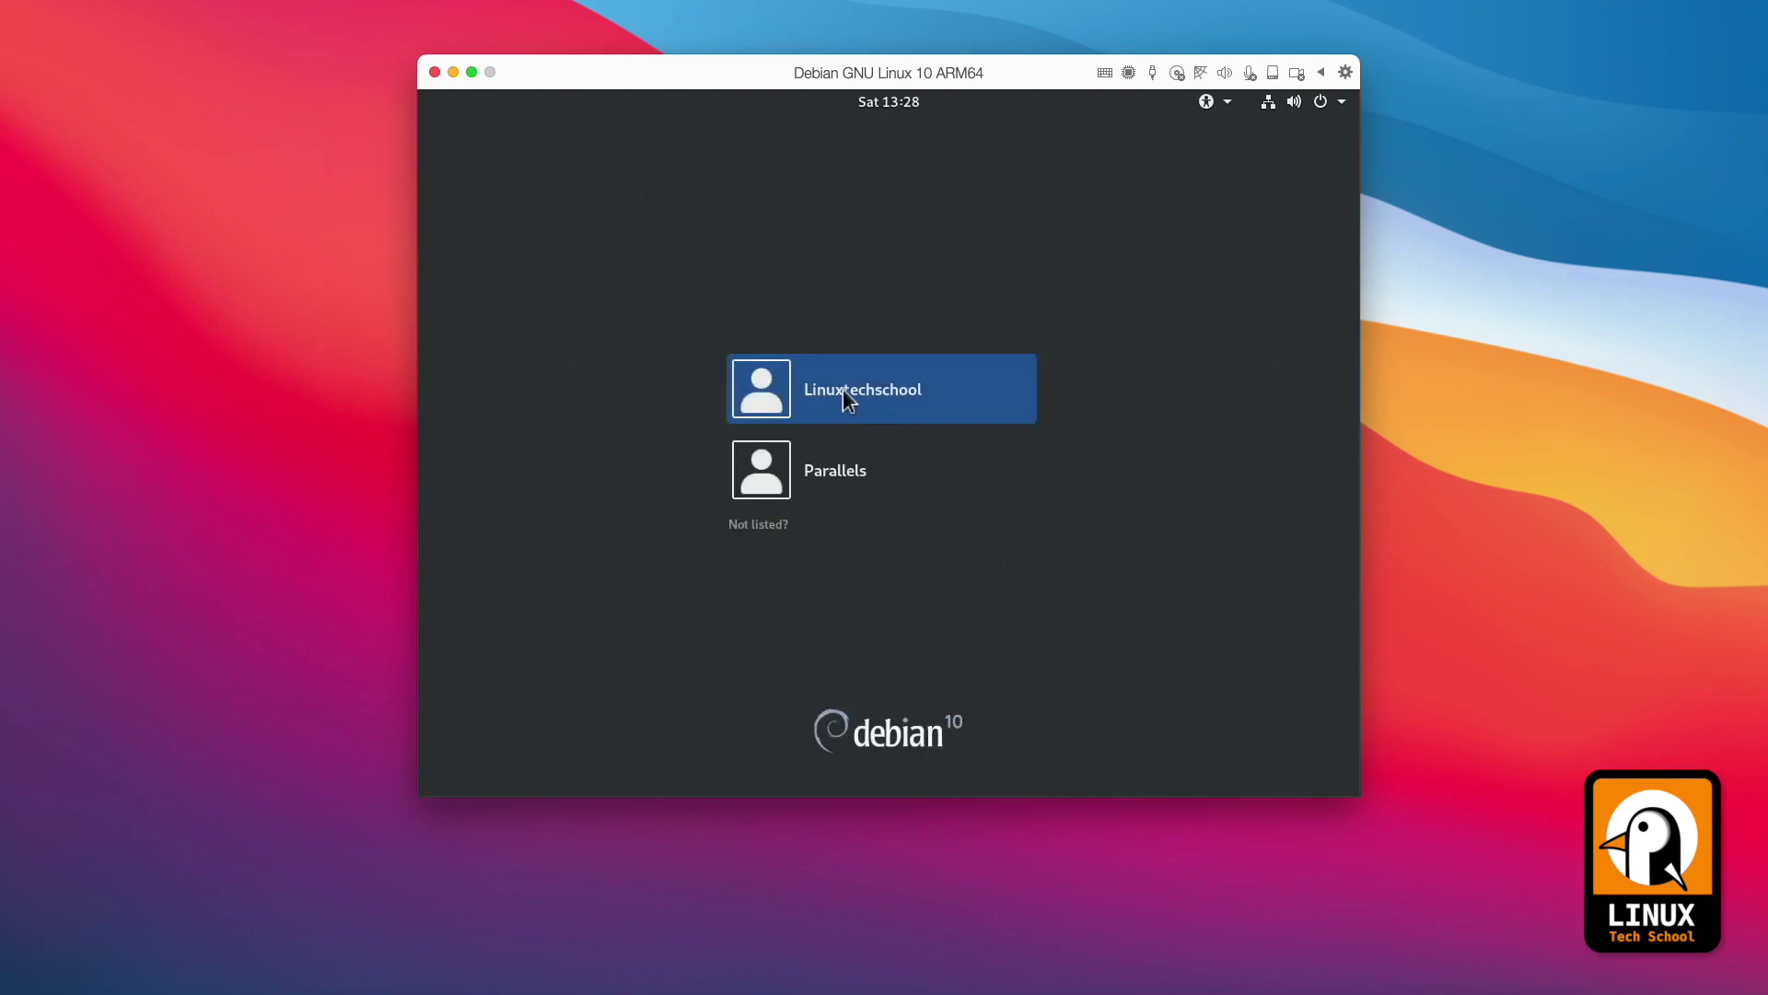
pyautogui.click(843, 389)
pyautogui.write('•••••••••')
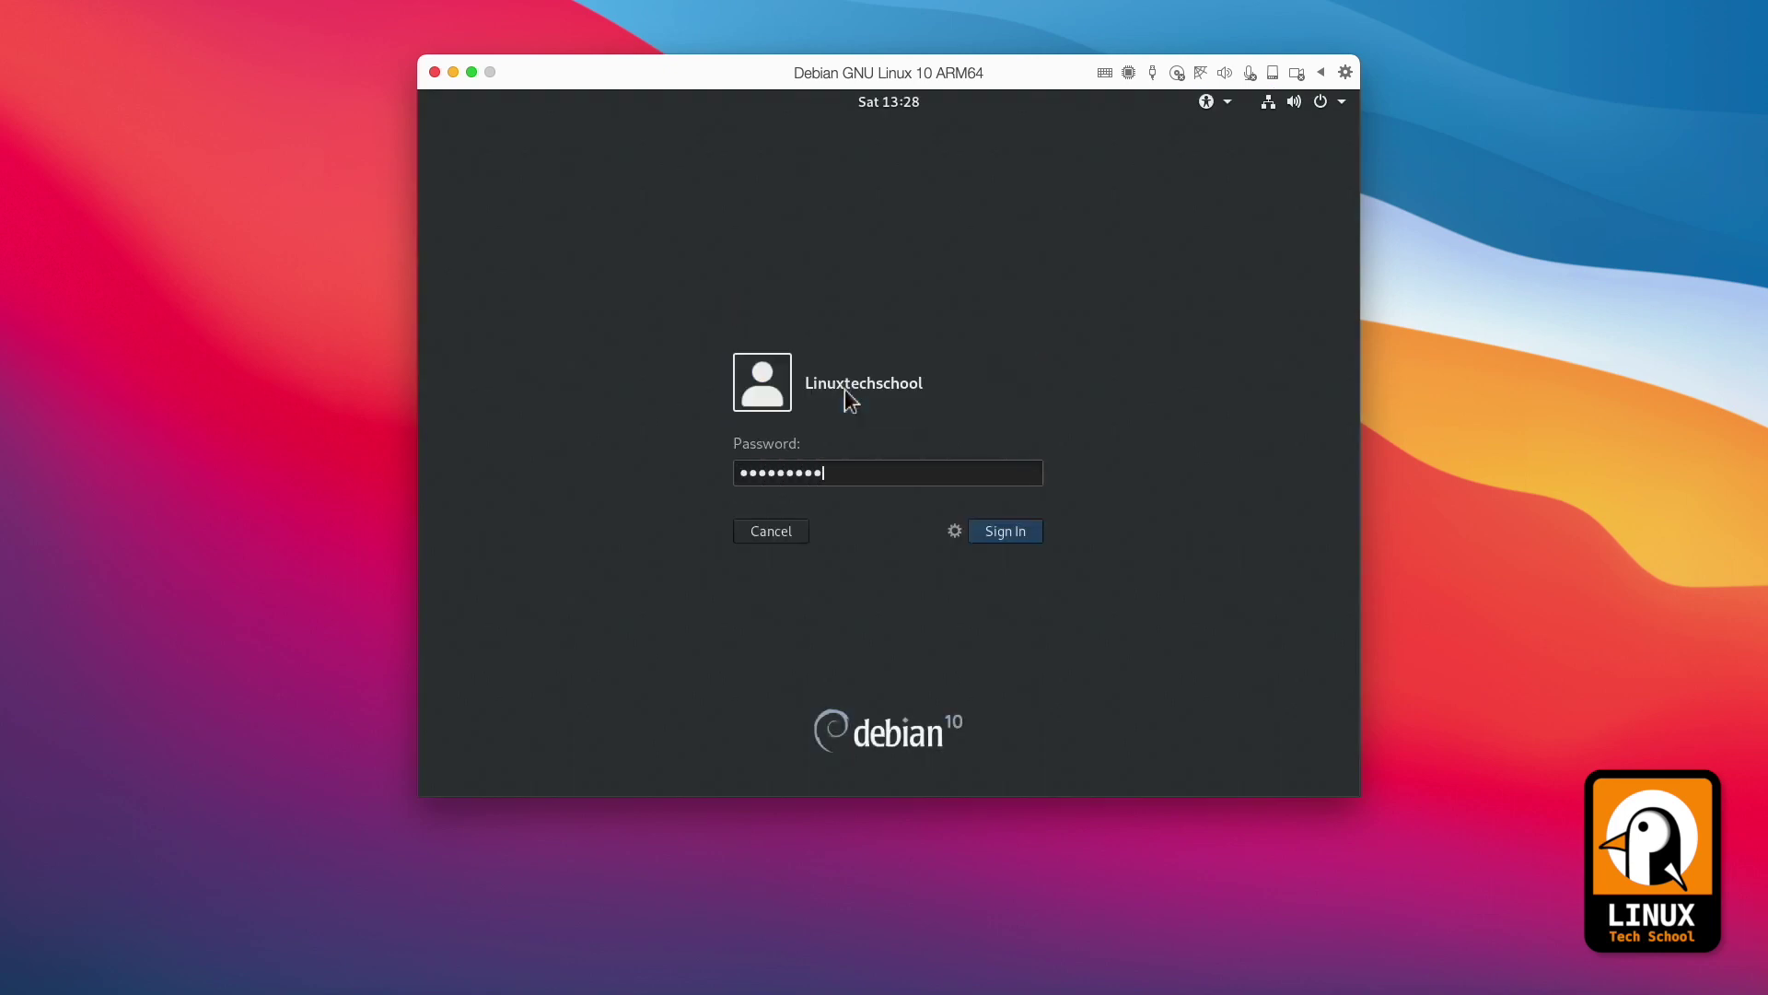
pyautogui.press('Return')
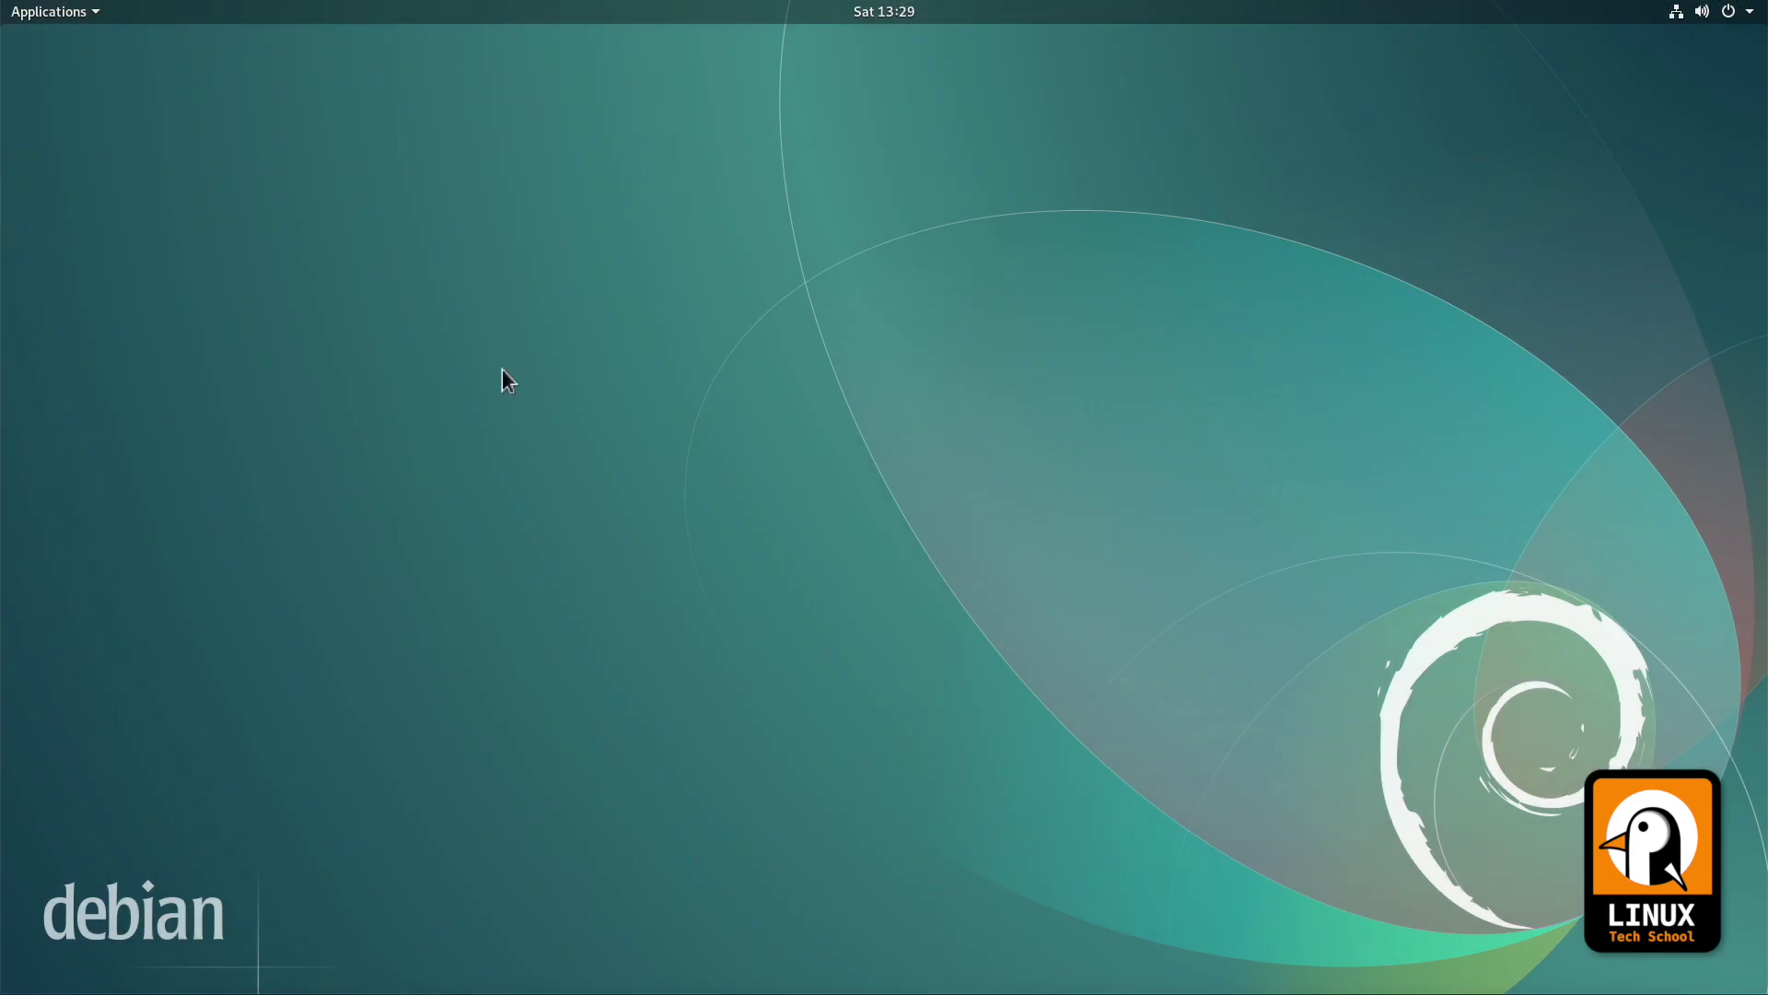
# Open Terminal from Applications > Utilities
pyautogui.click(72, 16)
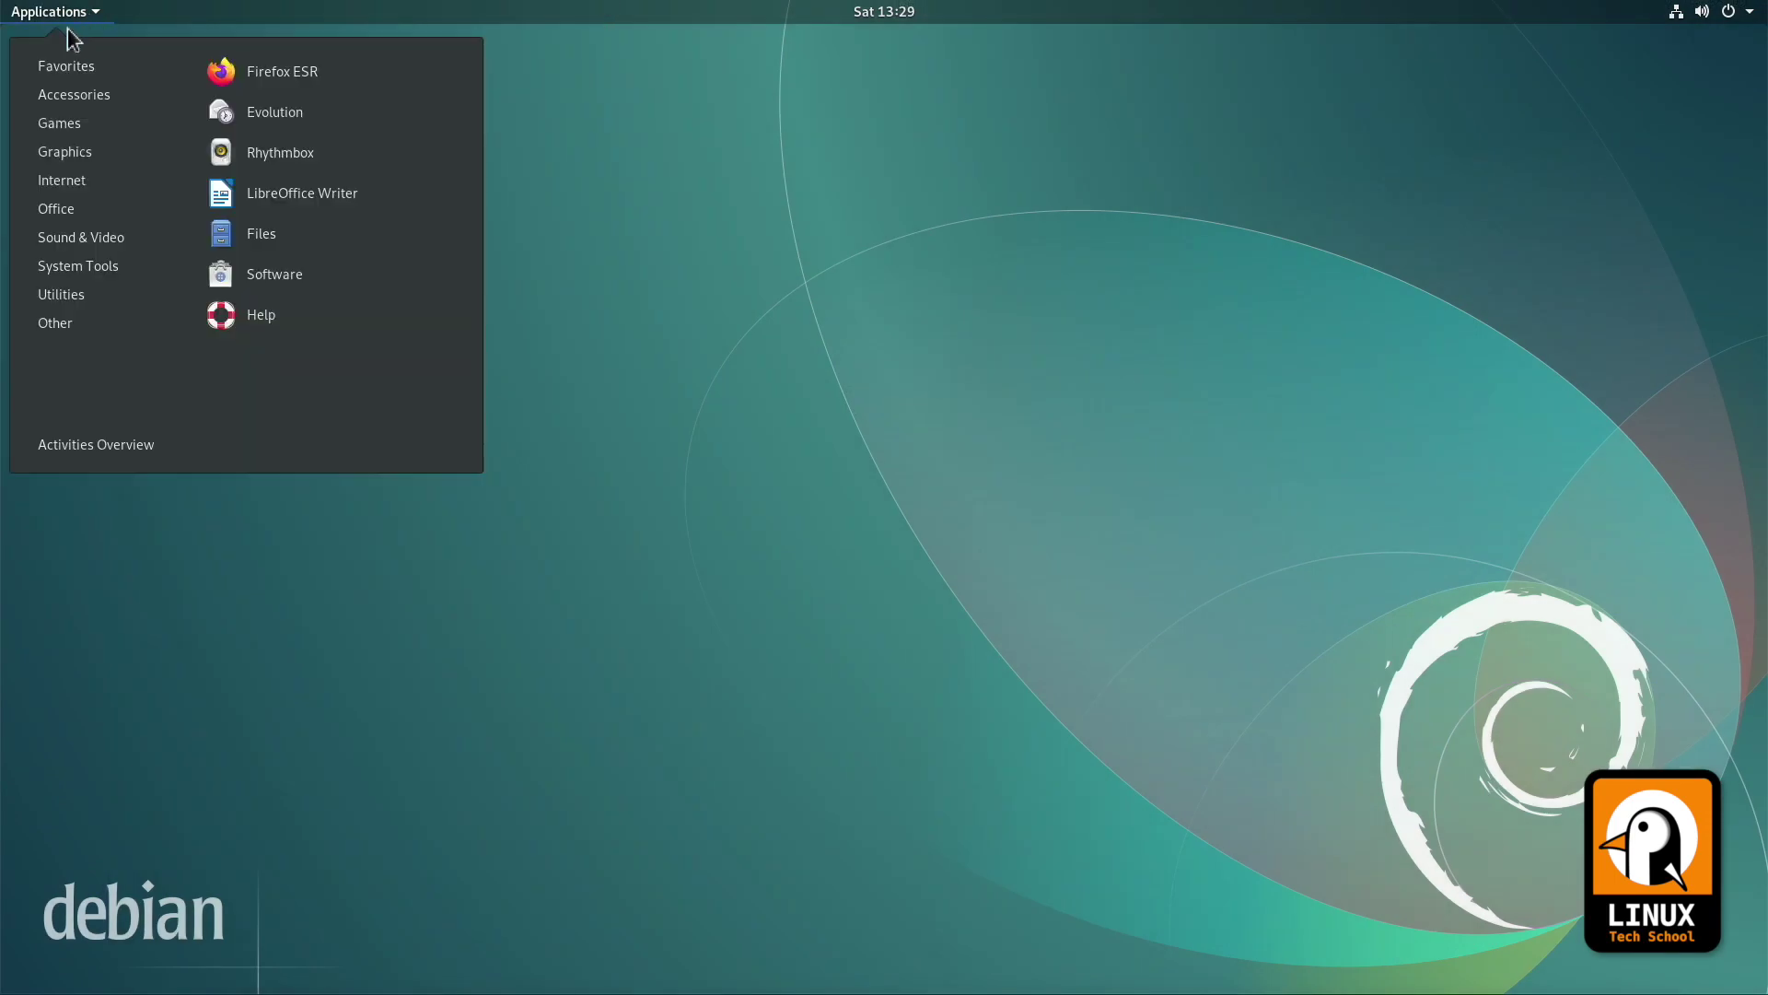
pyautogui.moveTo(92, 295)
pyautogui.scroll(-5, 264, 330)
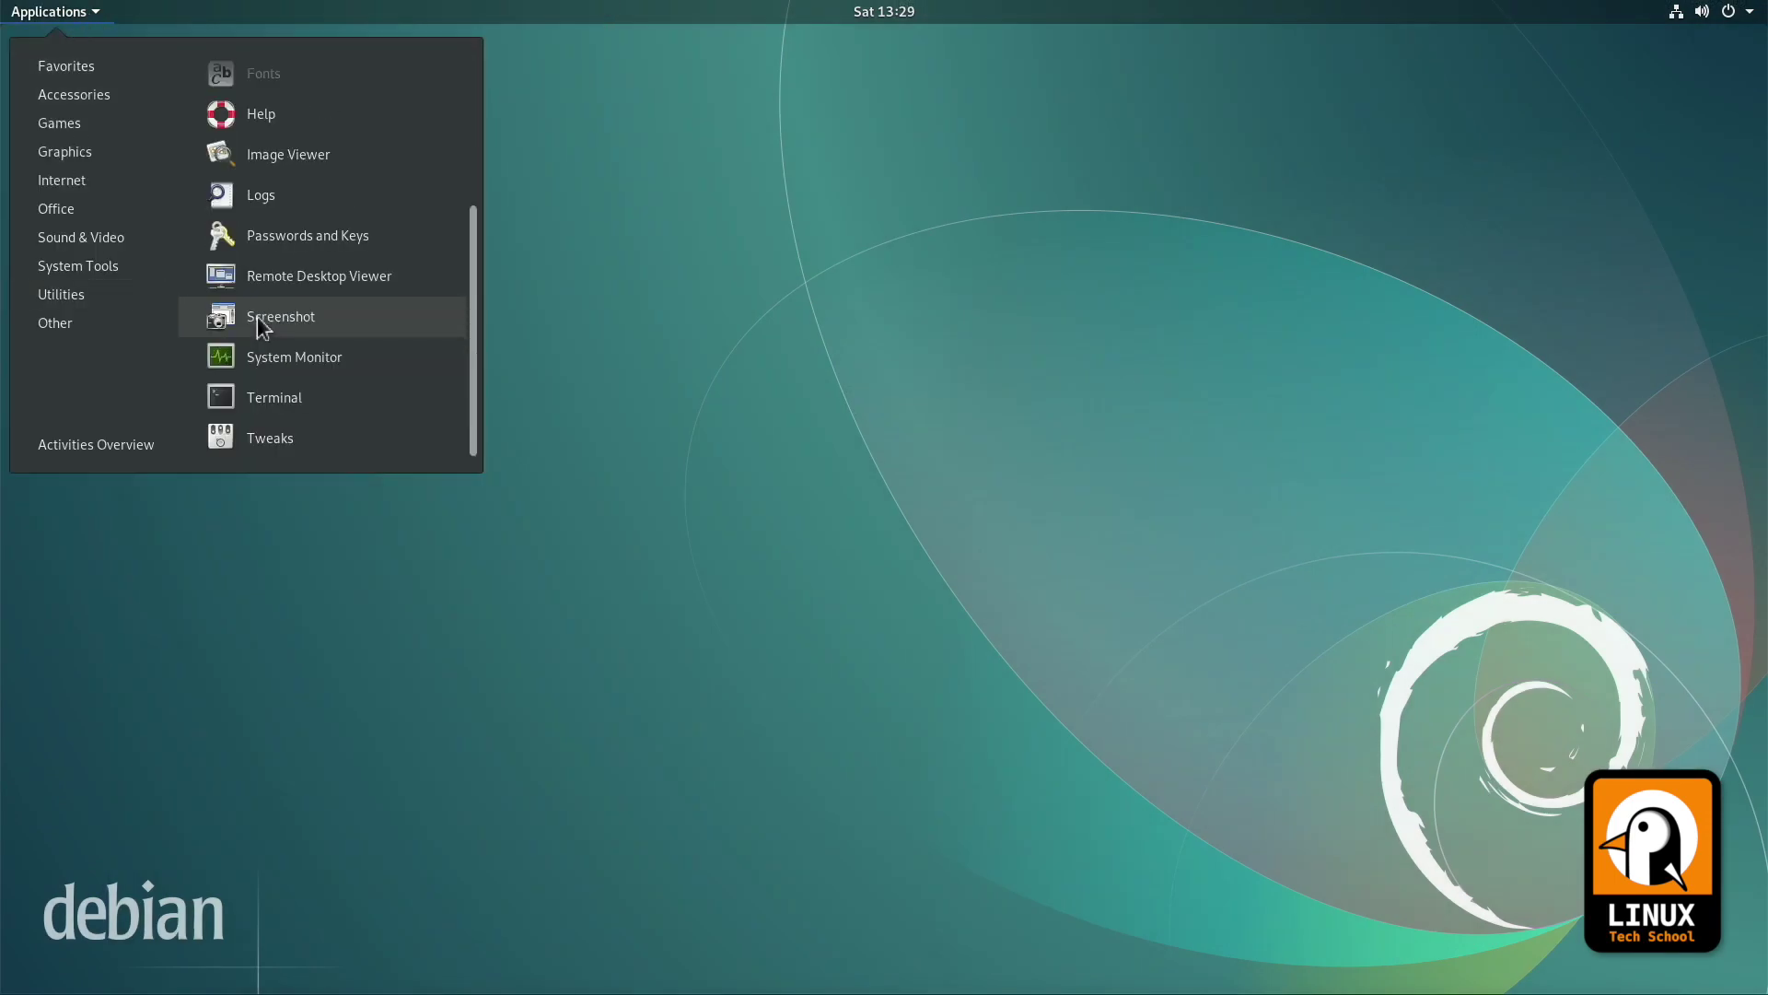
pyautogui.click(261, 397)
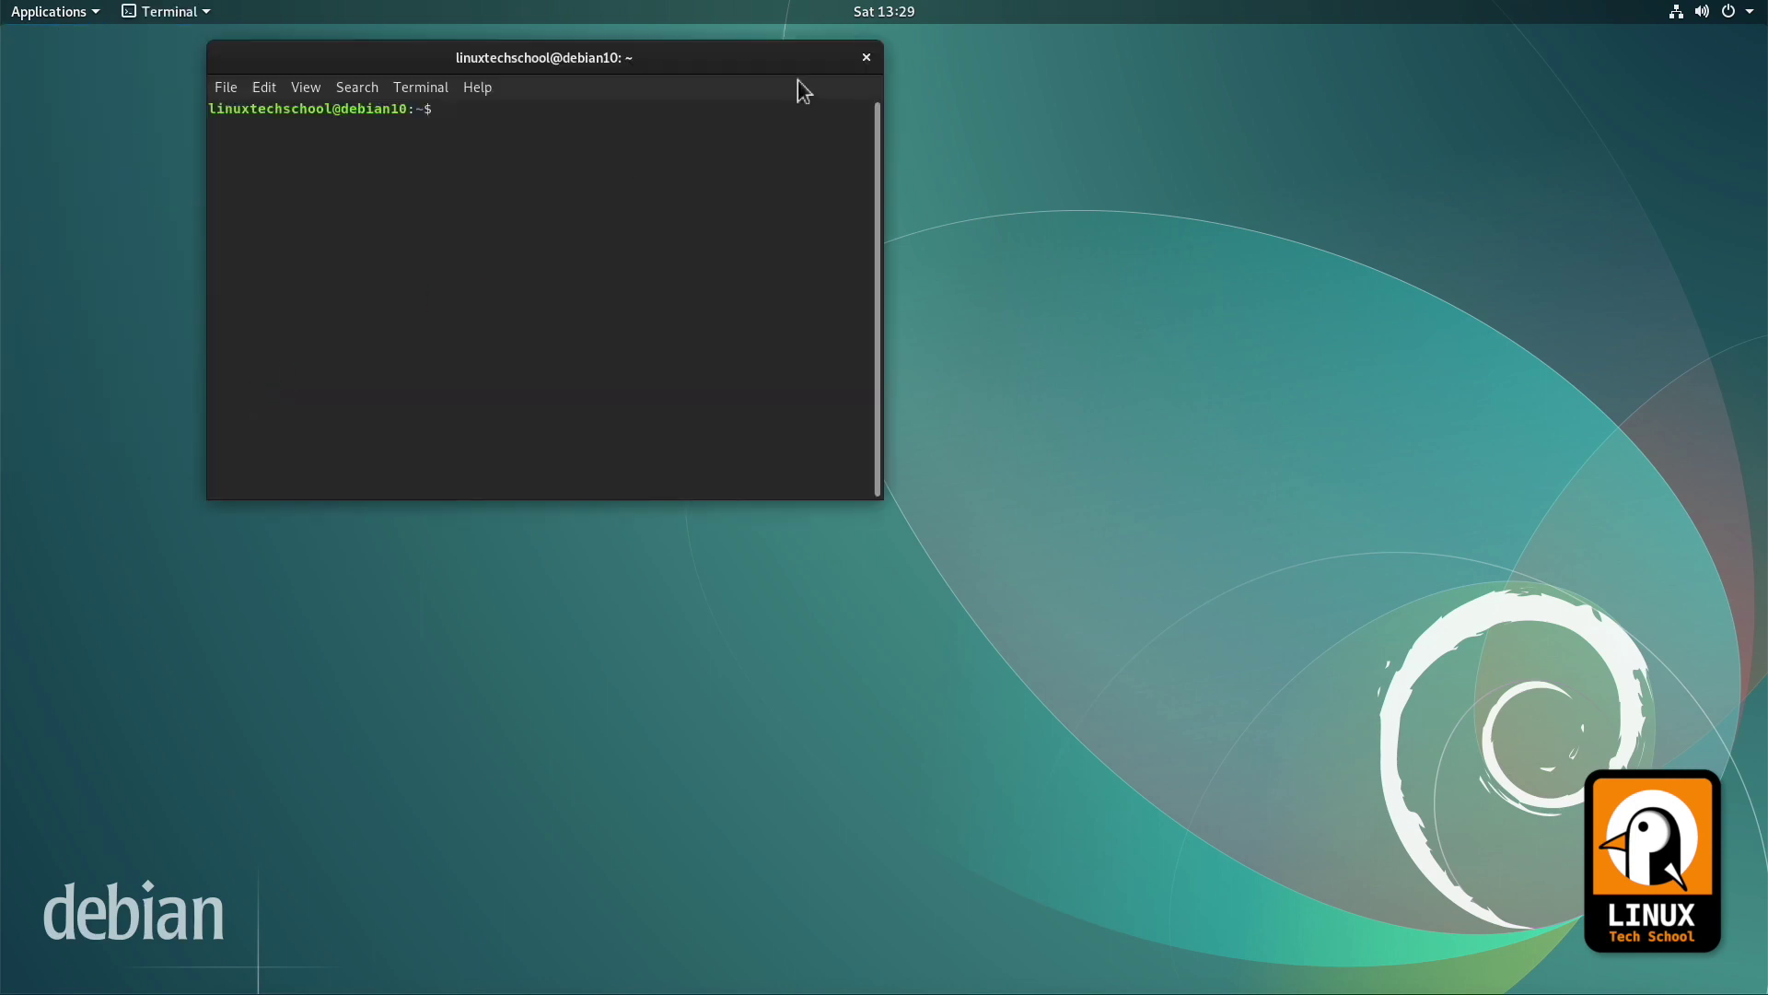
# Maximize the terminal, enlarge its text, and switch to root with su -
pyautogui.moveTo(792, 71); pyautogui.dragTo(789, 24)
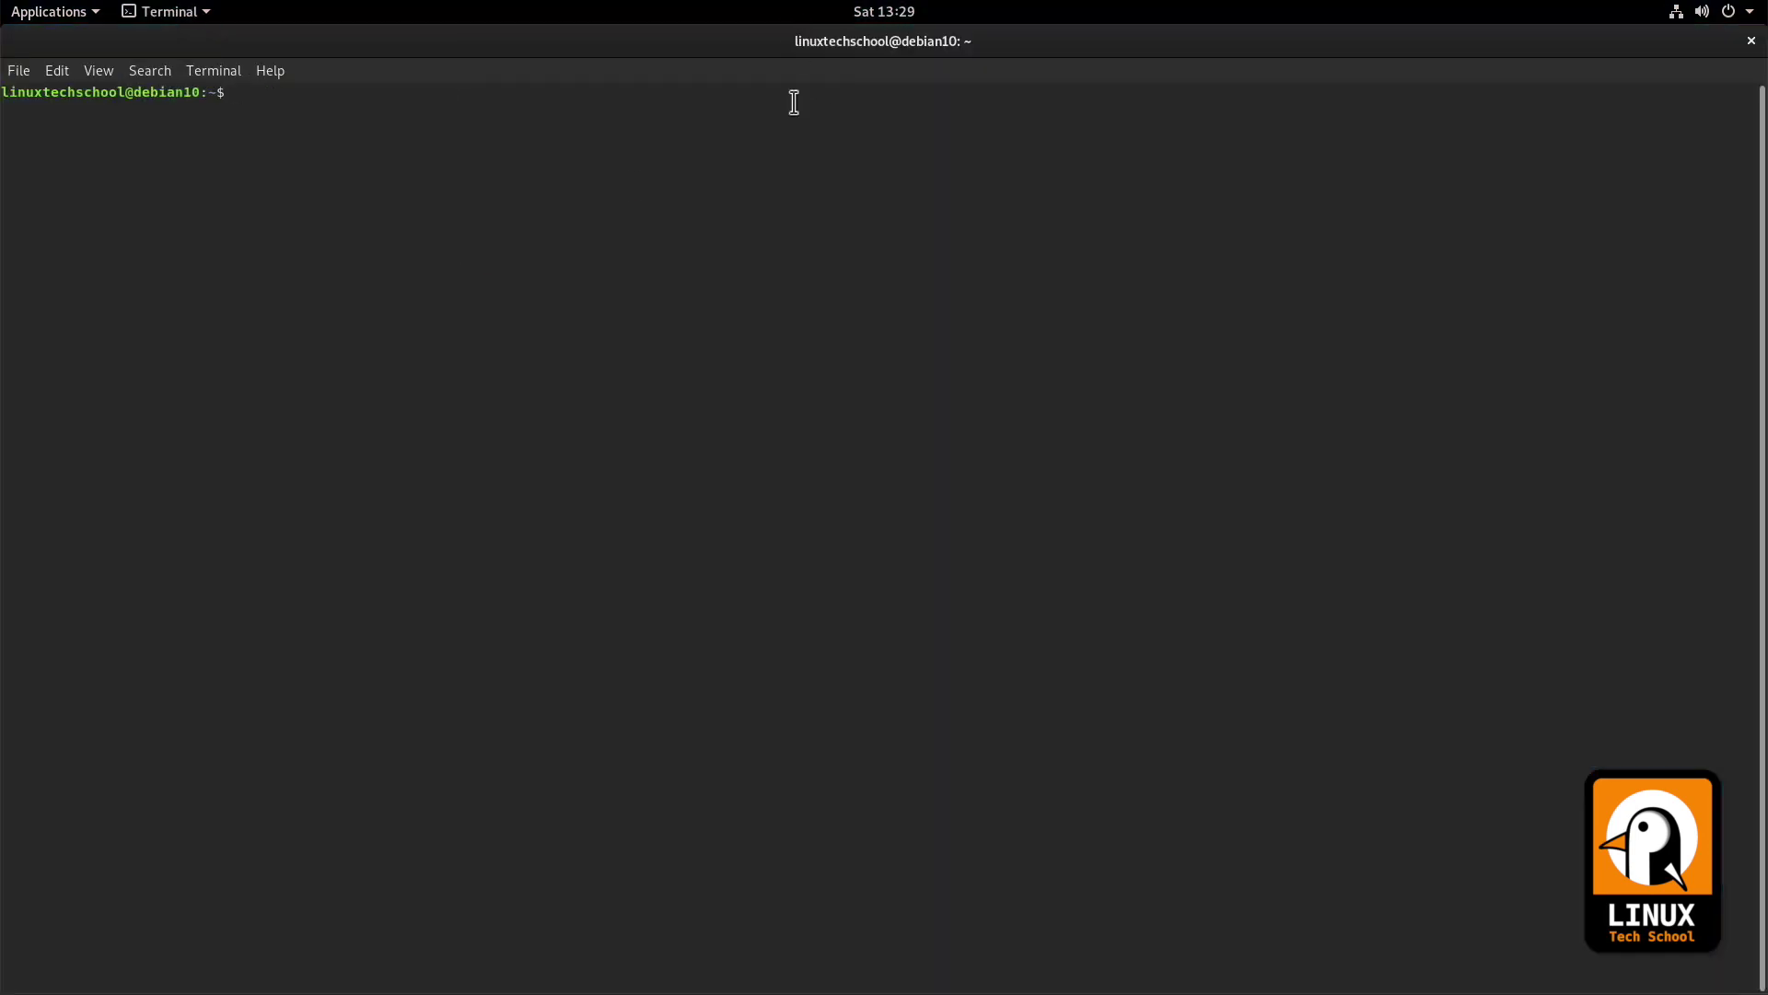
pyautogui.hotkey('ctrl', '+')
pyautogui.hotkey('ctrl', '+')
pyautogui.write('su -')
pyautogui.press('Return')
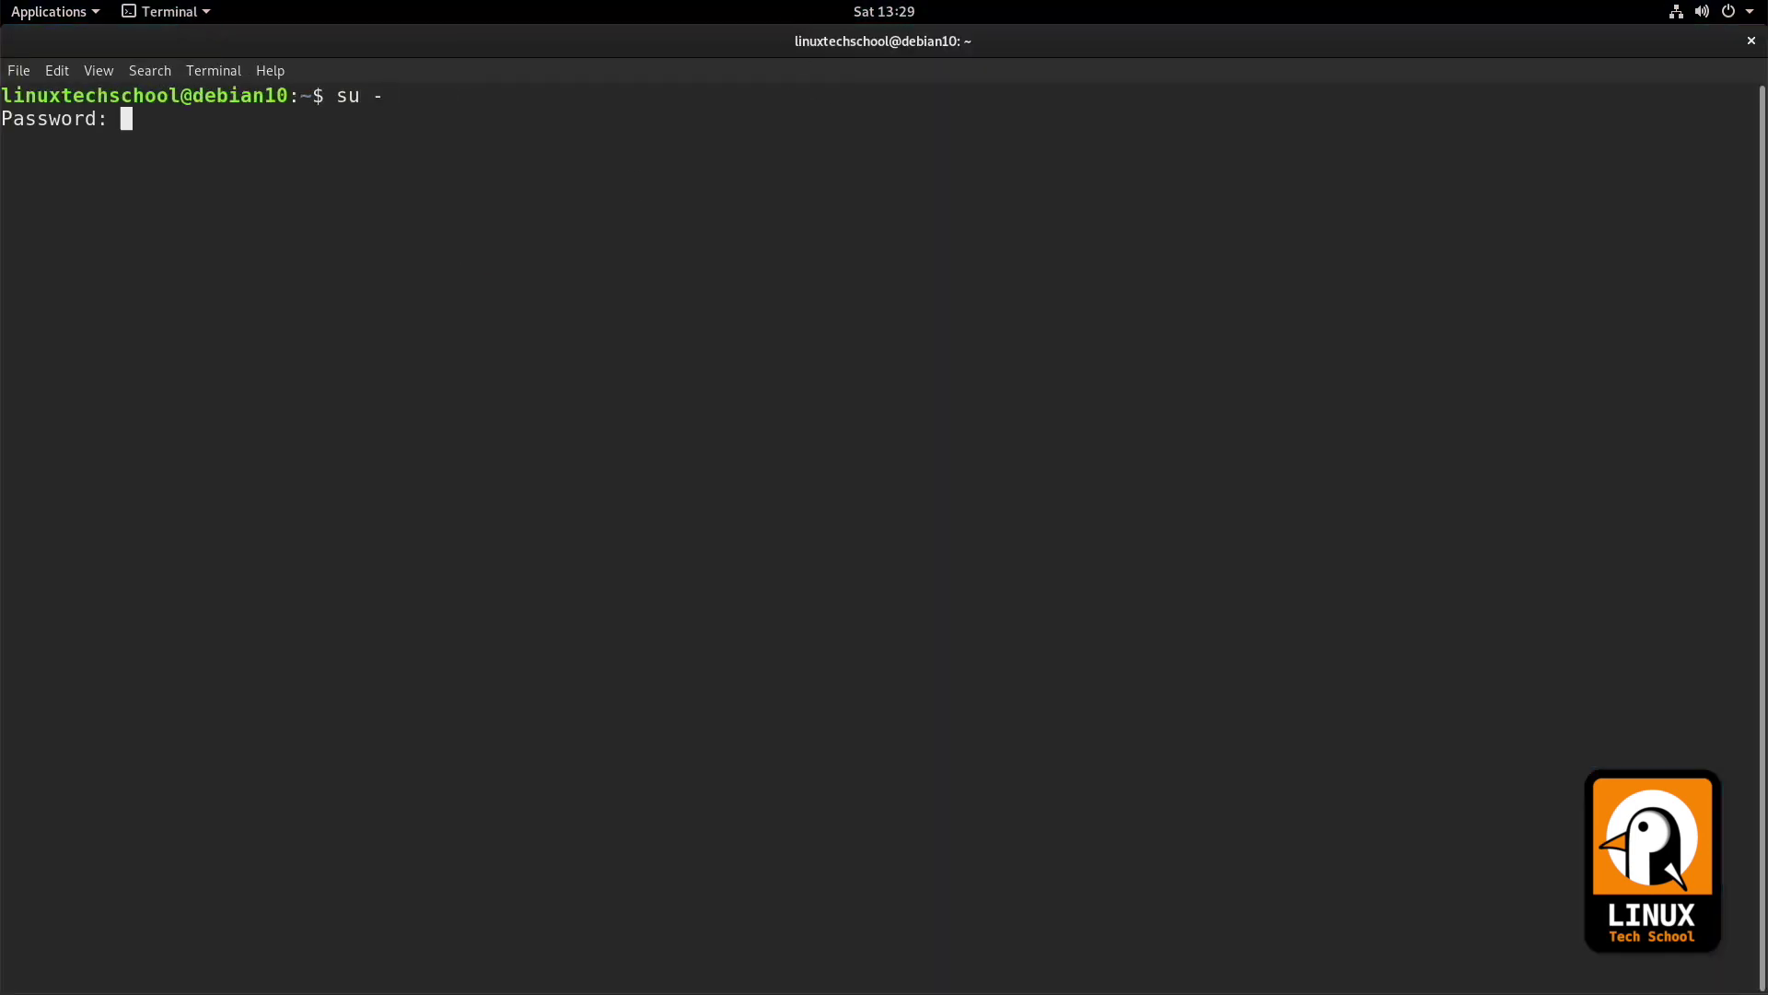
pyautogui.press('Return')
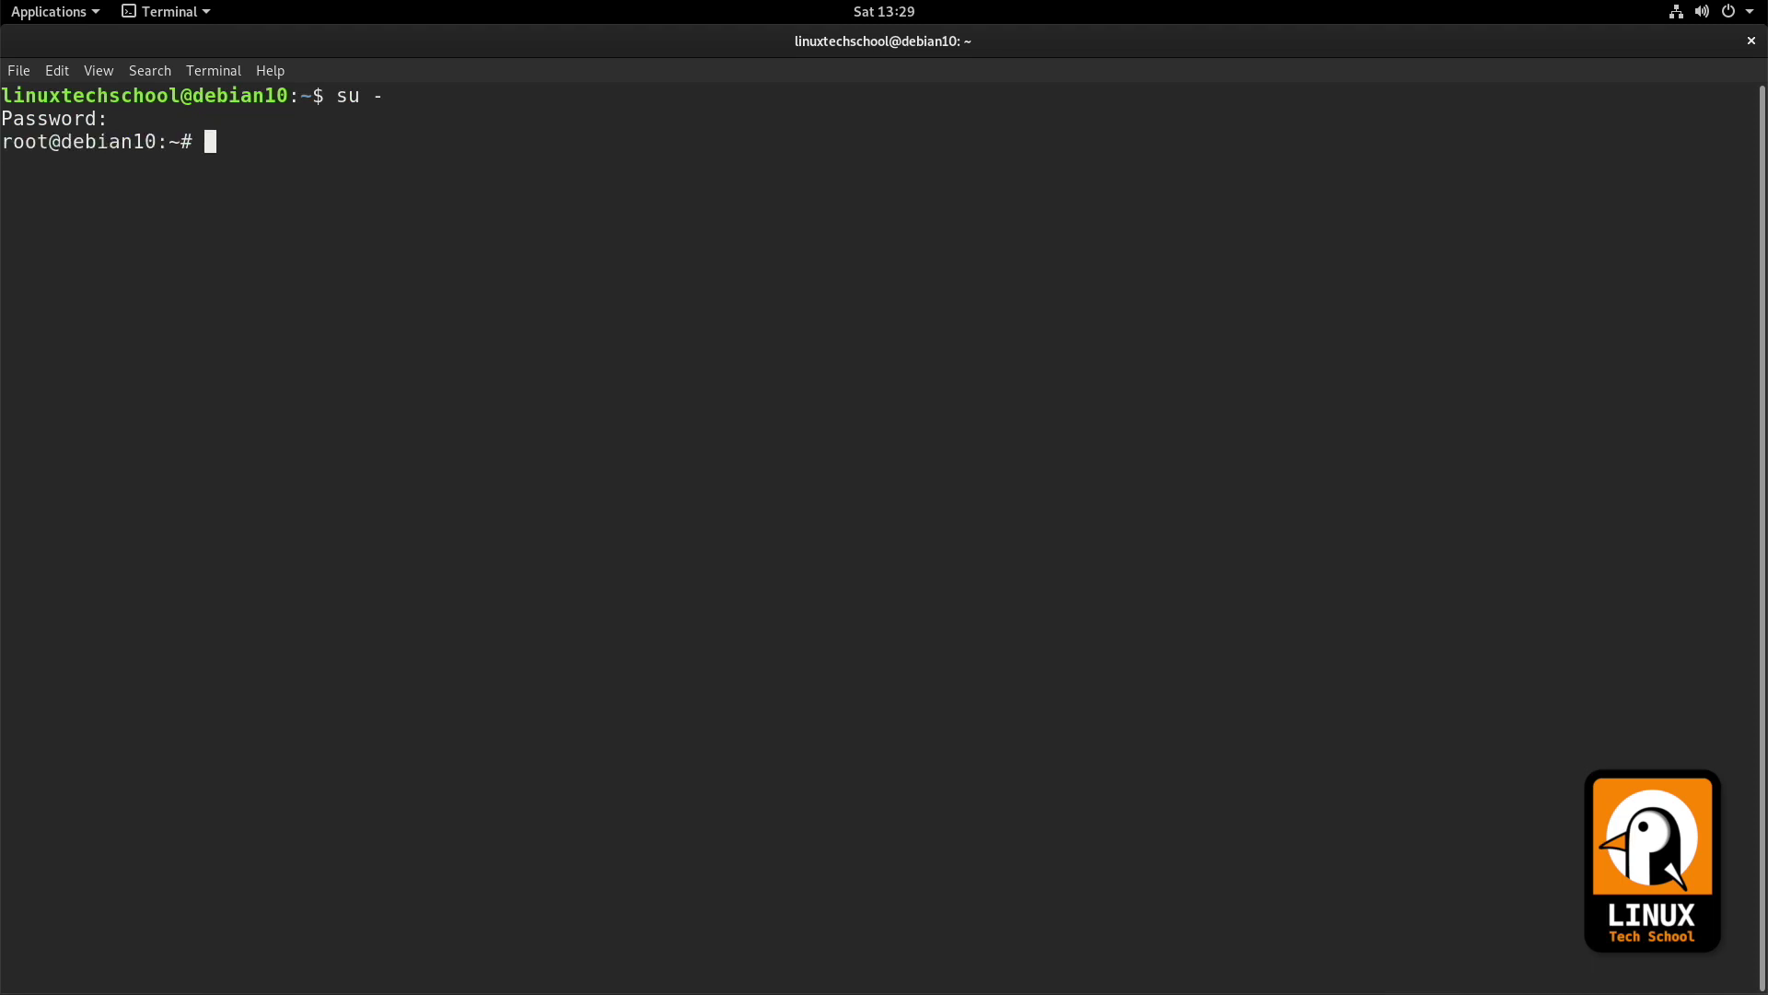
# Enter the Geekbench-5.4.0-LinuxARMPreview folder, list it with ls -l, and run ./geekbench5
pyautogui.write('cd Ge')
pyautogui.press('Tab')
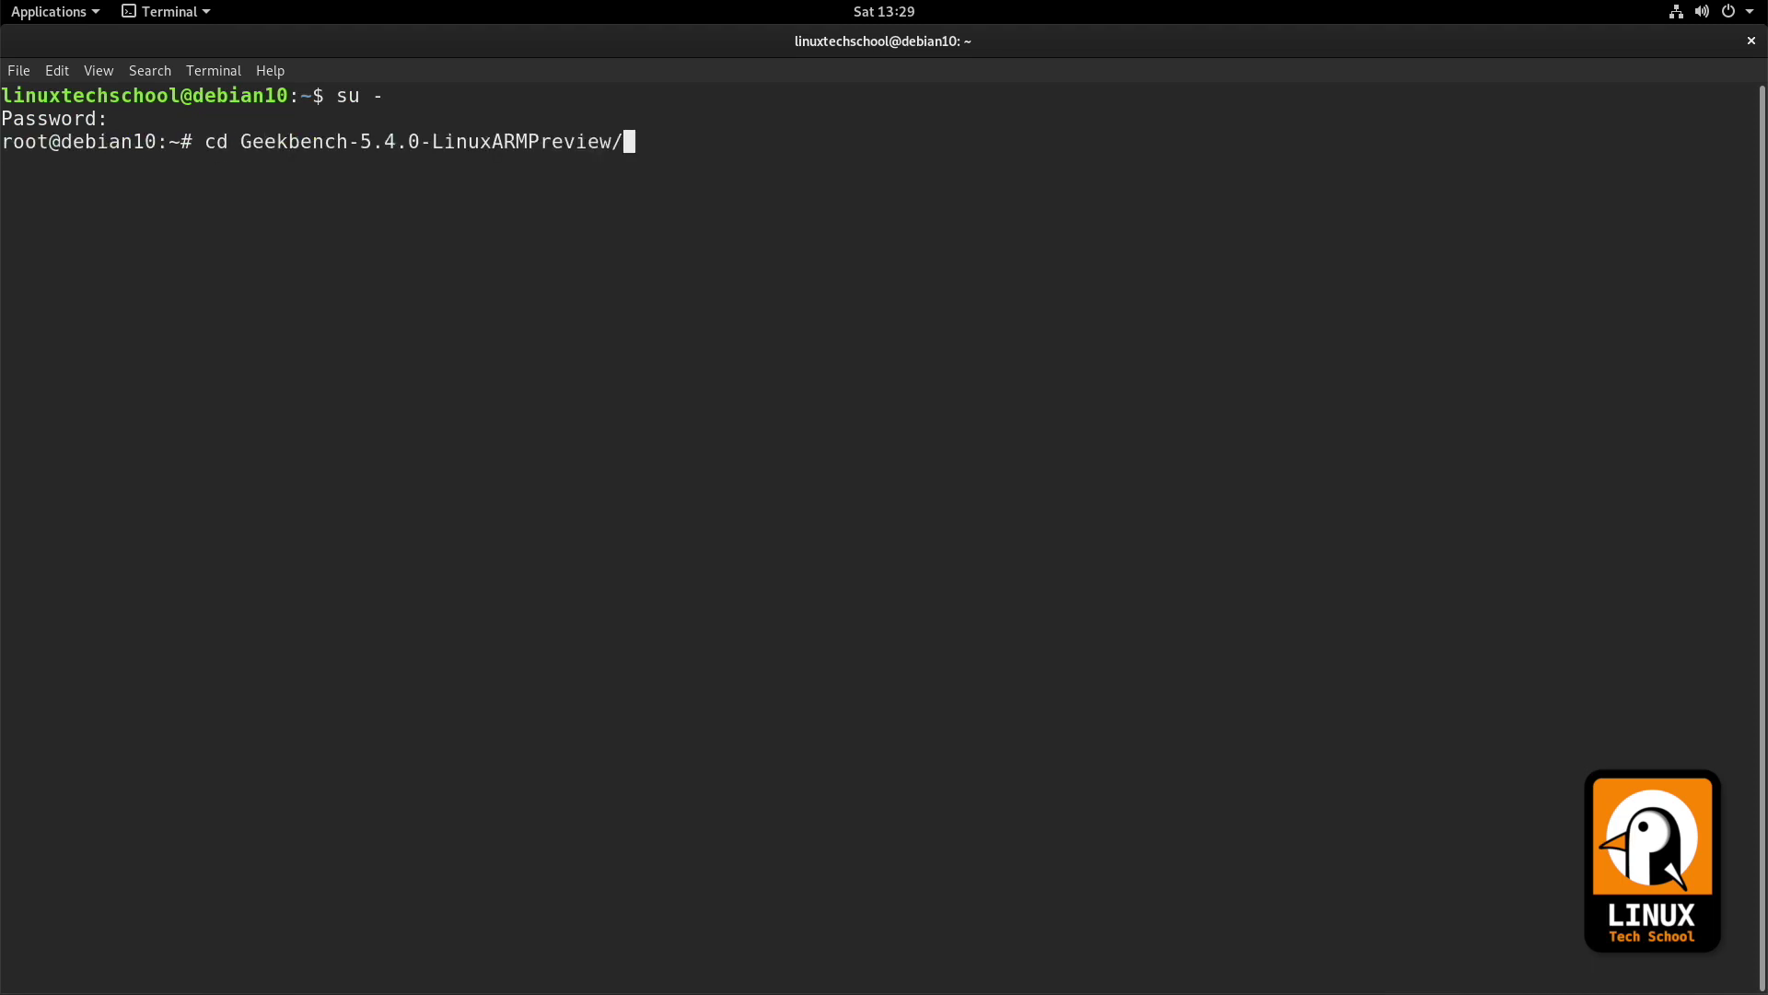
pyautogui.press('Return')
pyautogui.write('ls -l')
pyautogui.press('Return')
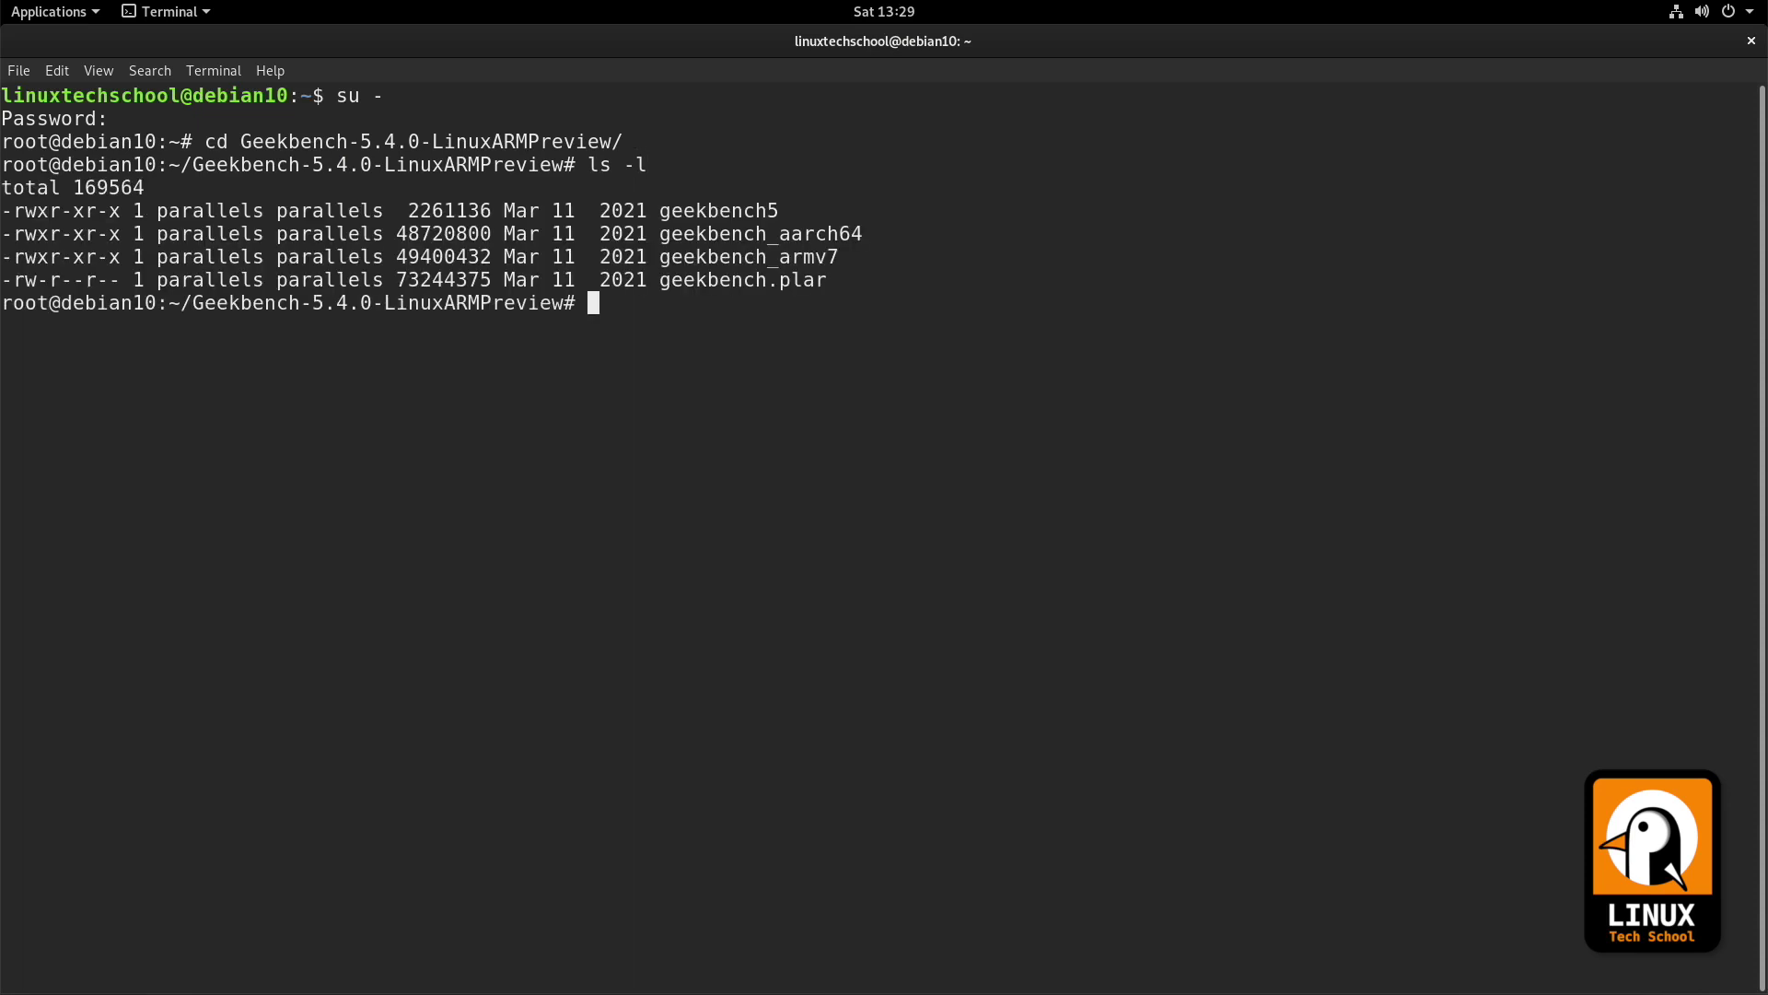
pyautogui.write('./geekbench')
pyautogui.write('5')
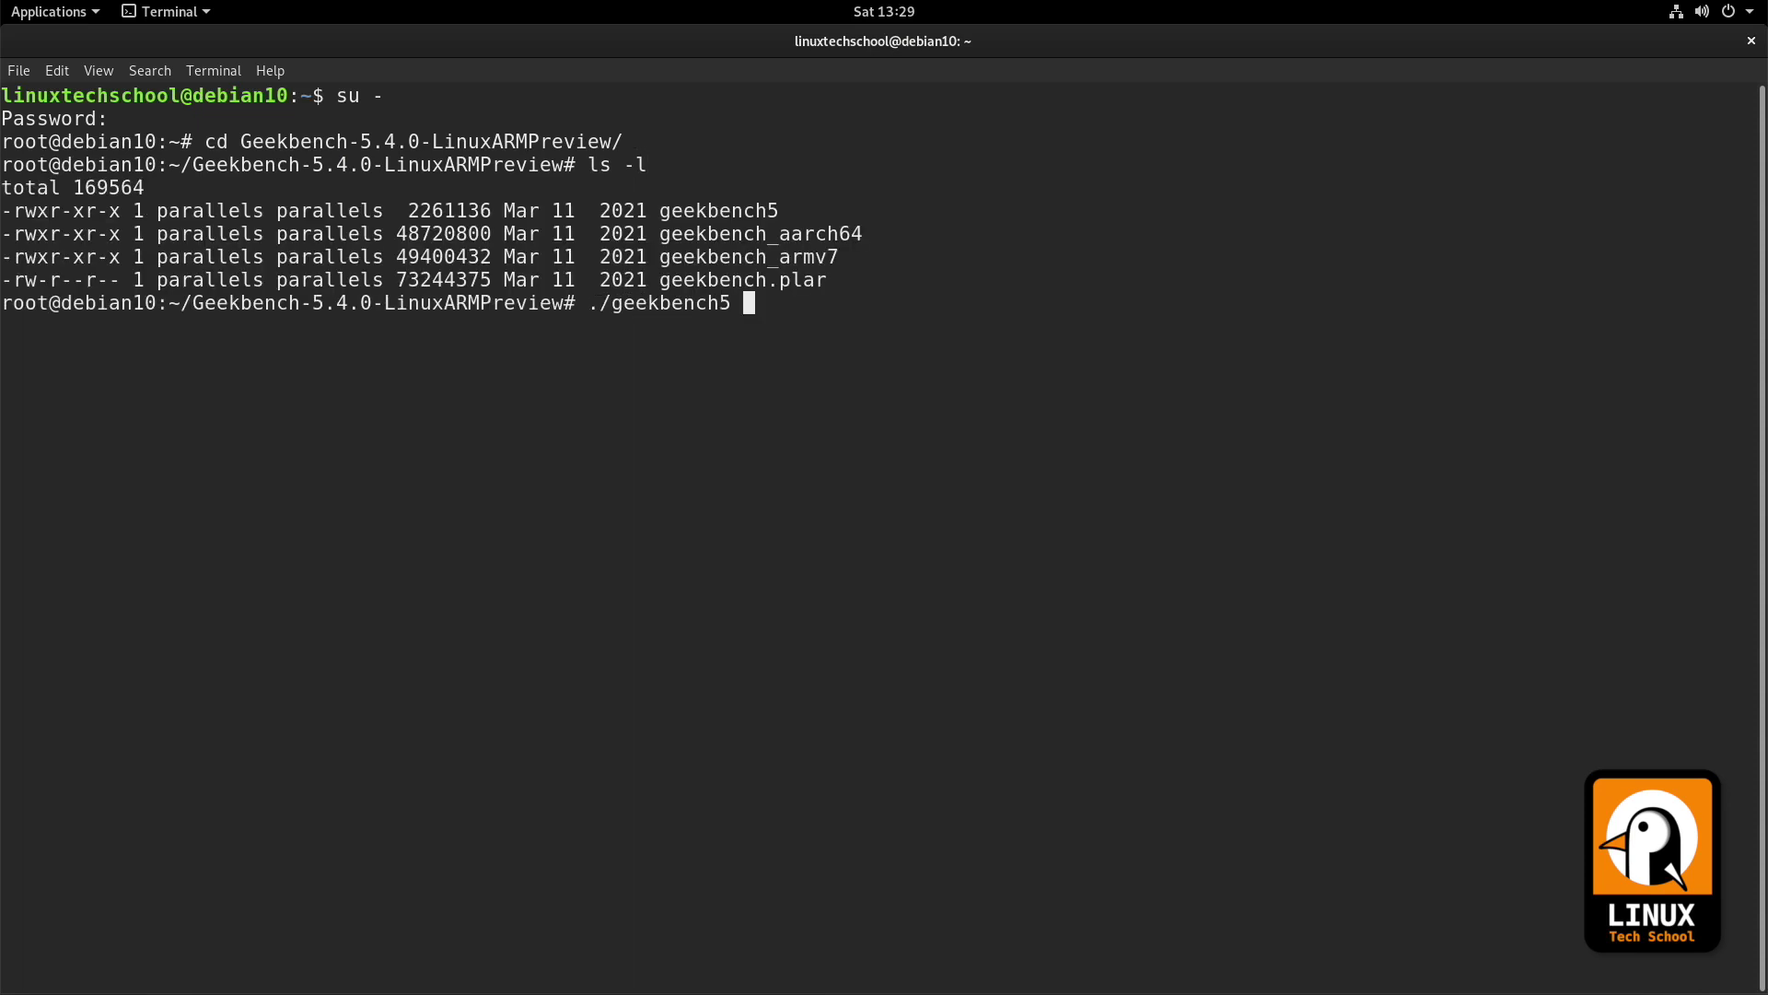
pyautogui.press('Return')
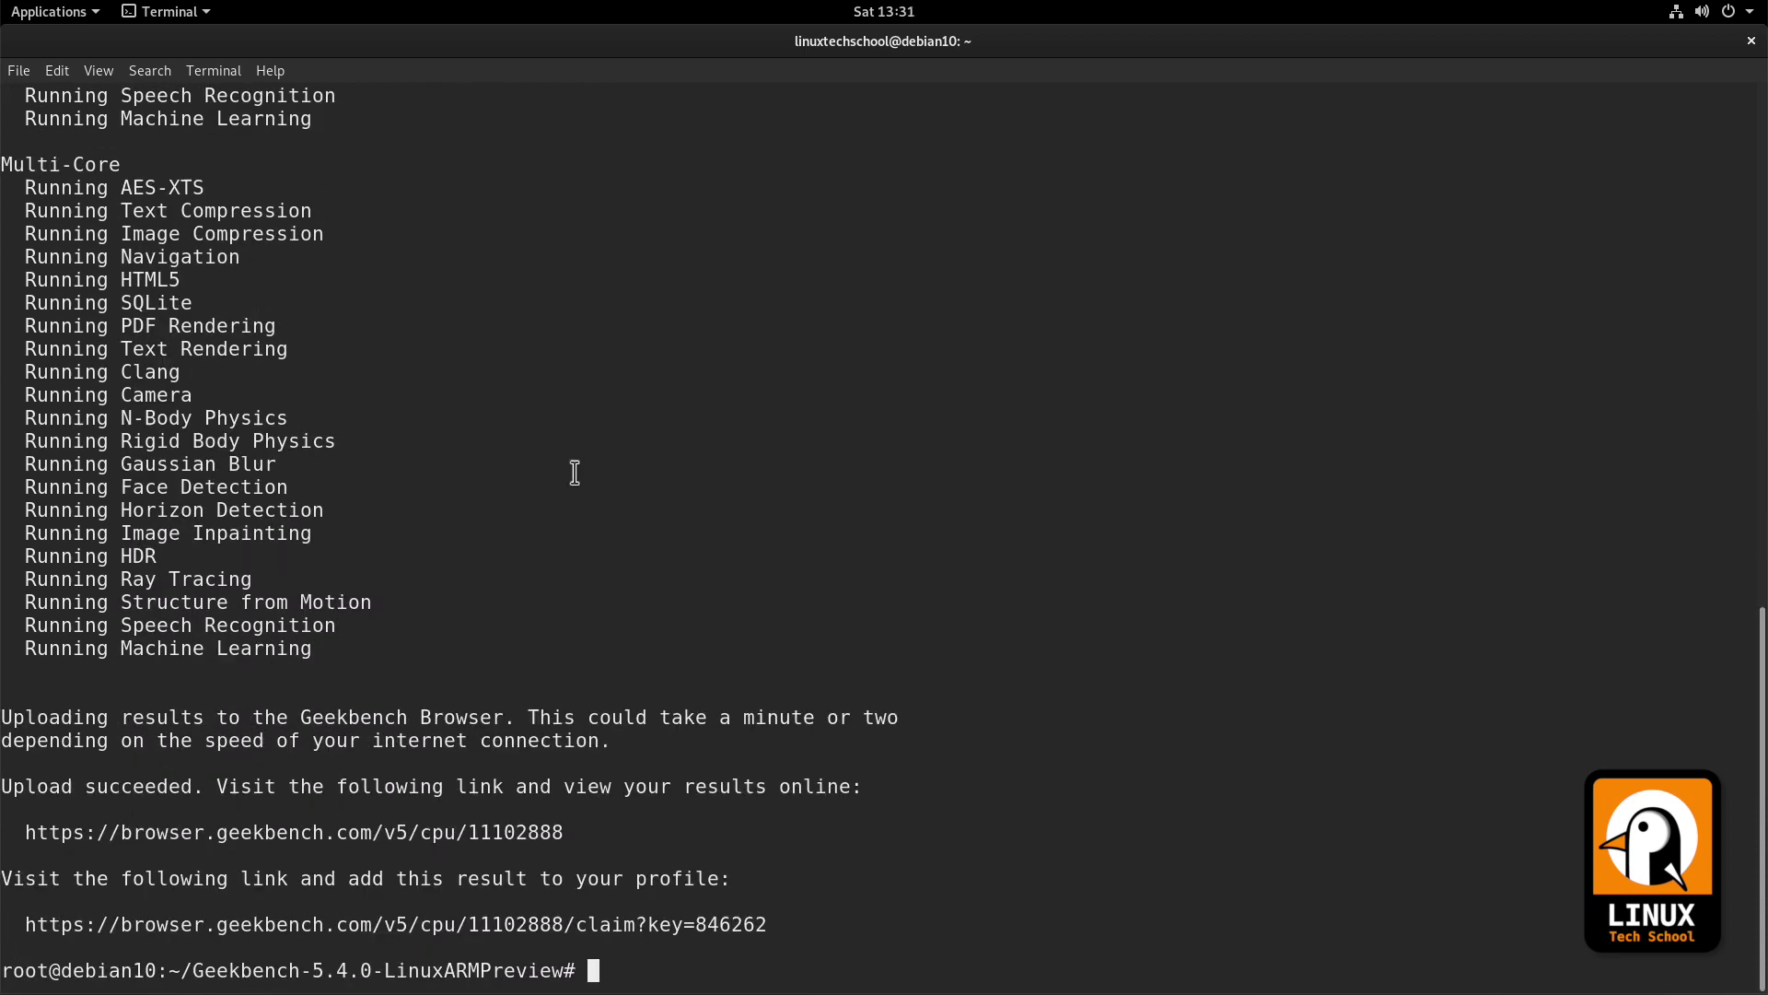
# Copy the Geekbench result claim URL from the terminal
pyautogui.moveTo(774, 932); pyautogui.dragTo(25, 928)
pyautogui.hotkey('ctrl', 'c')
pyautogui.rightClick(59, 925)
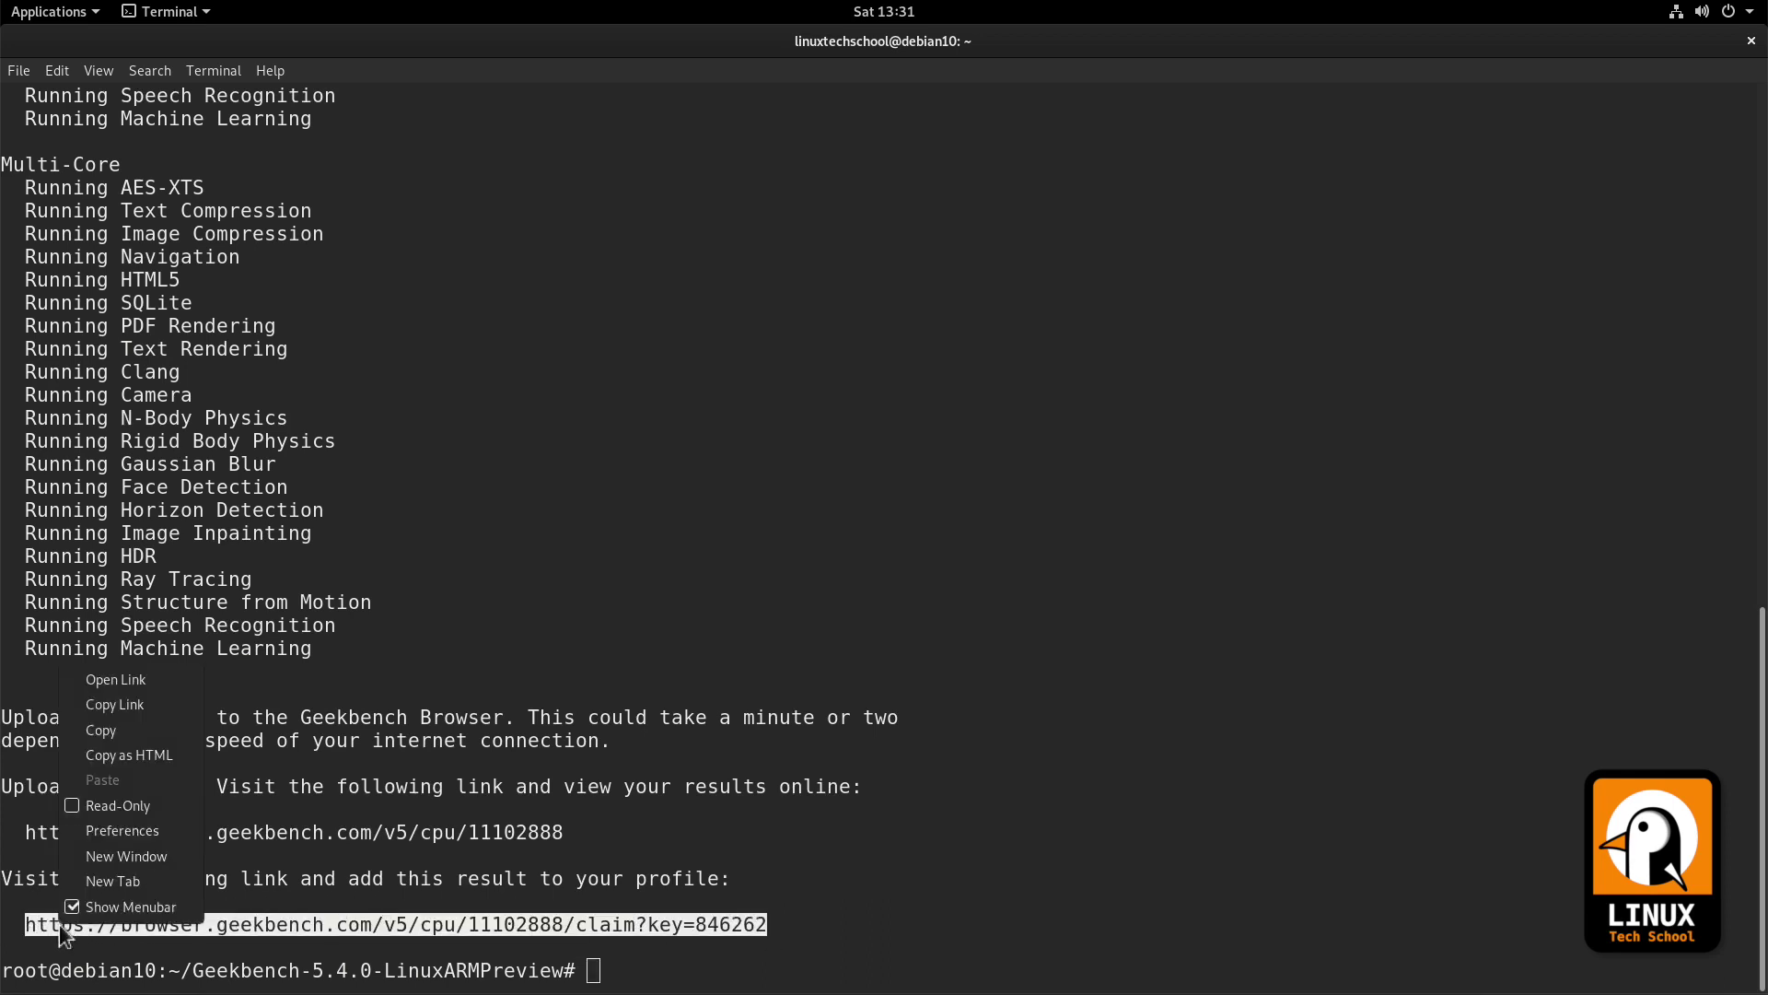
pyautogui.click(119, 732)
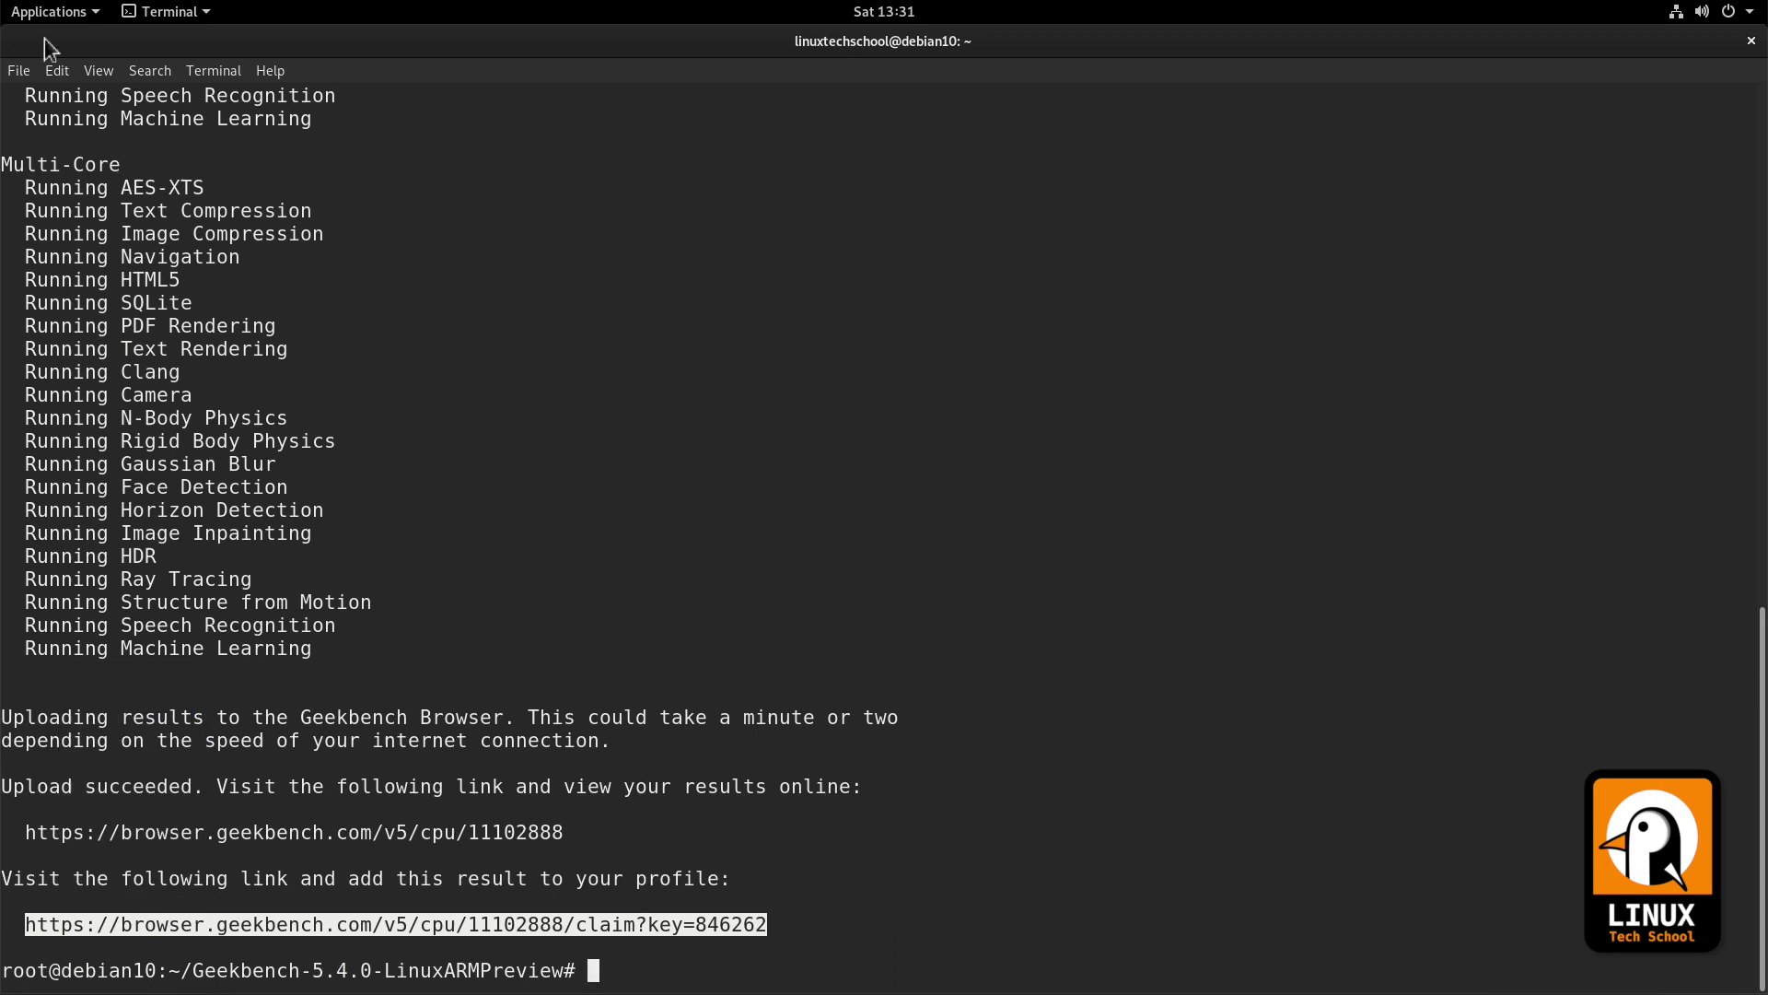
# Launch Firefox ESR from Applications and load the pasted claim URL
pyautogui.click(51, 11)
pyautogui.click(258, 73)
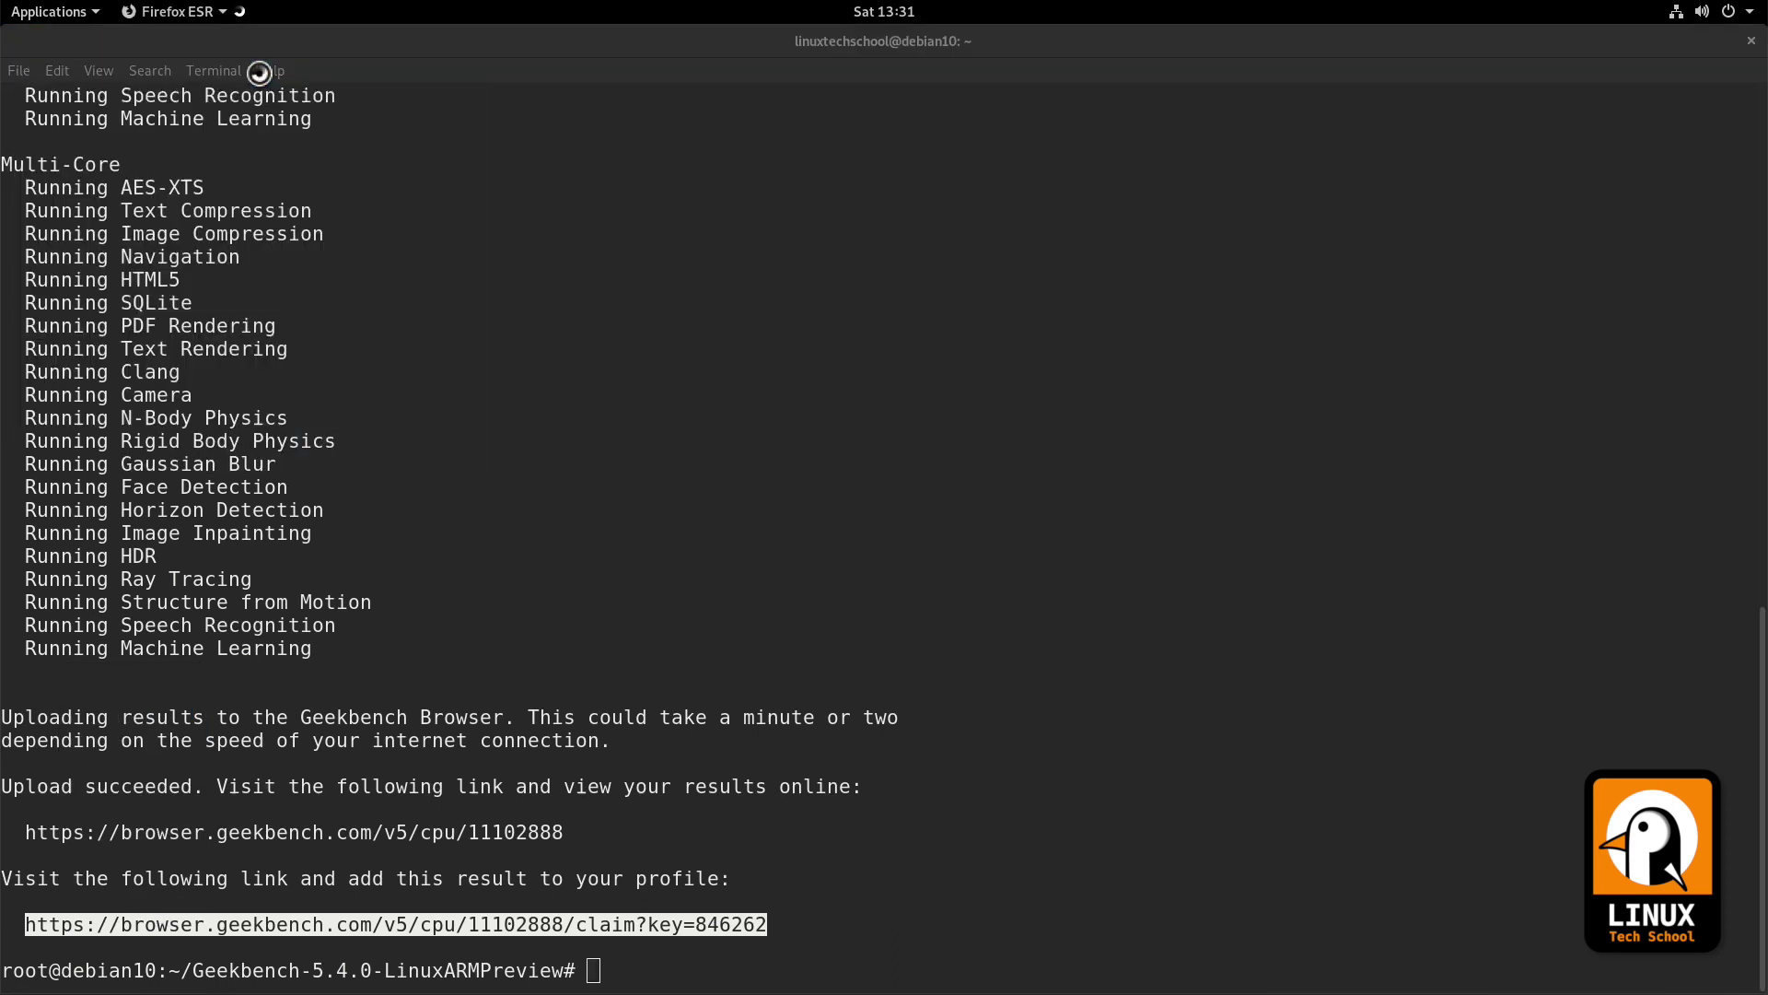
pyautogui.hotkey('ctrl', 'v')
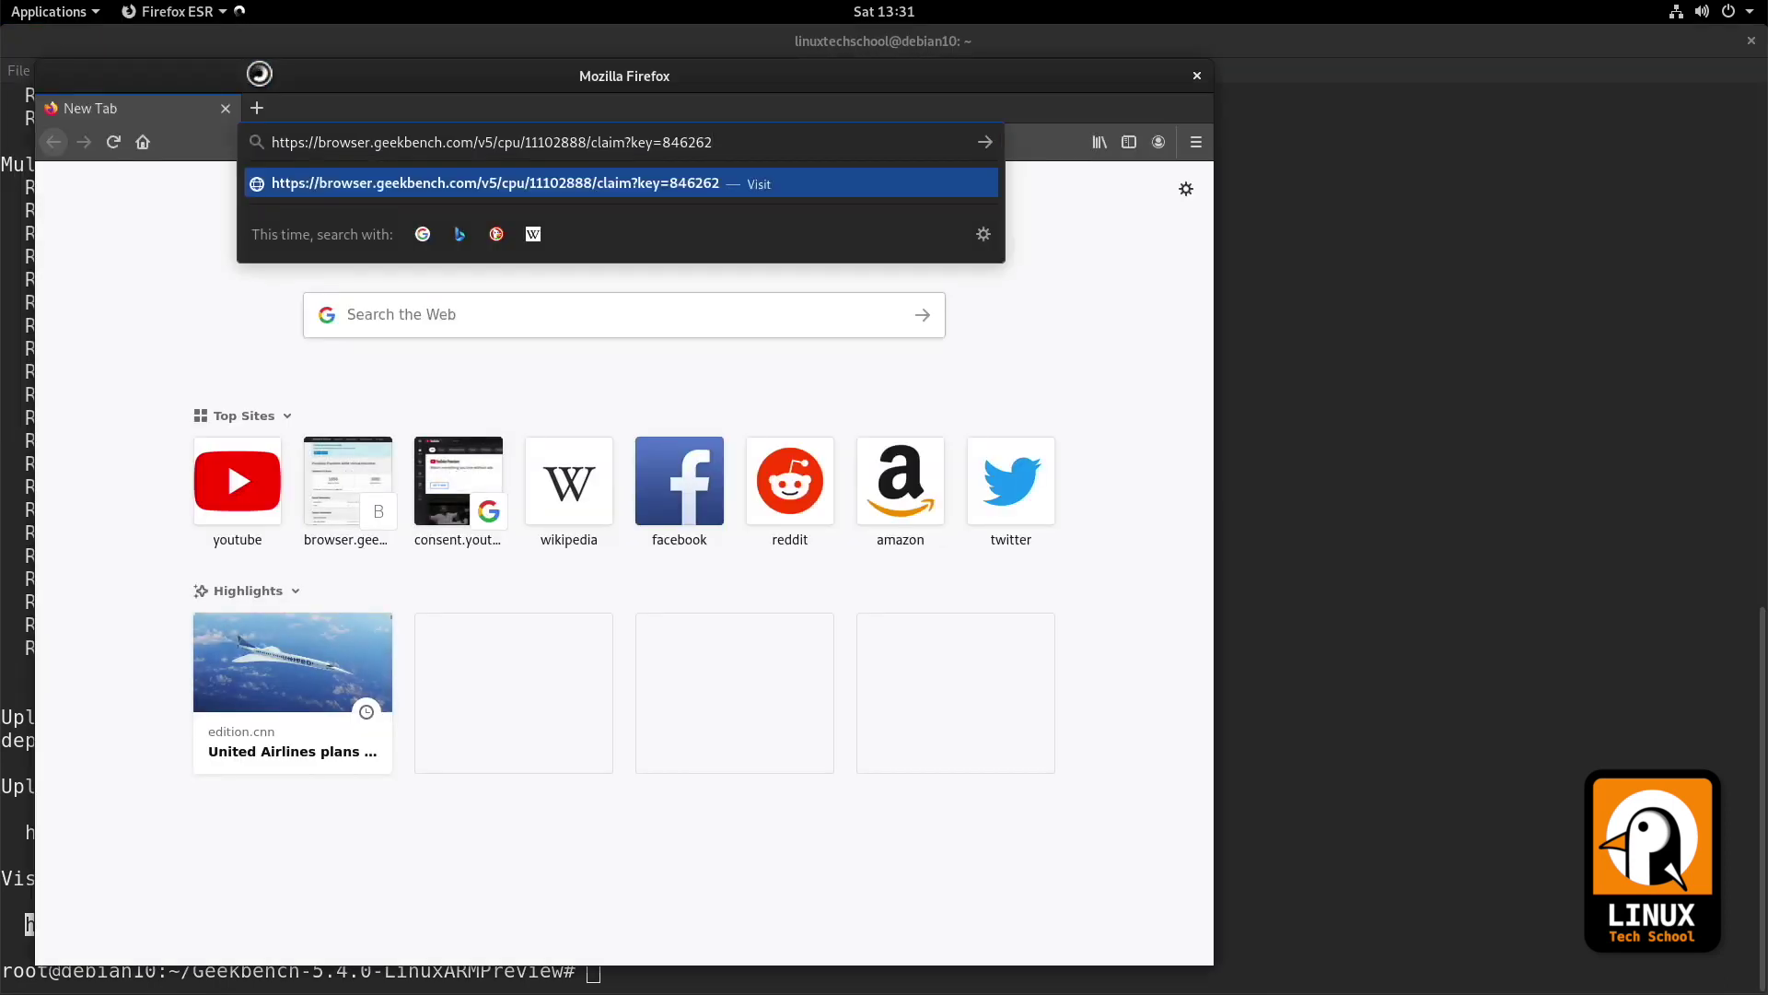
pyautogui.press('Return')
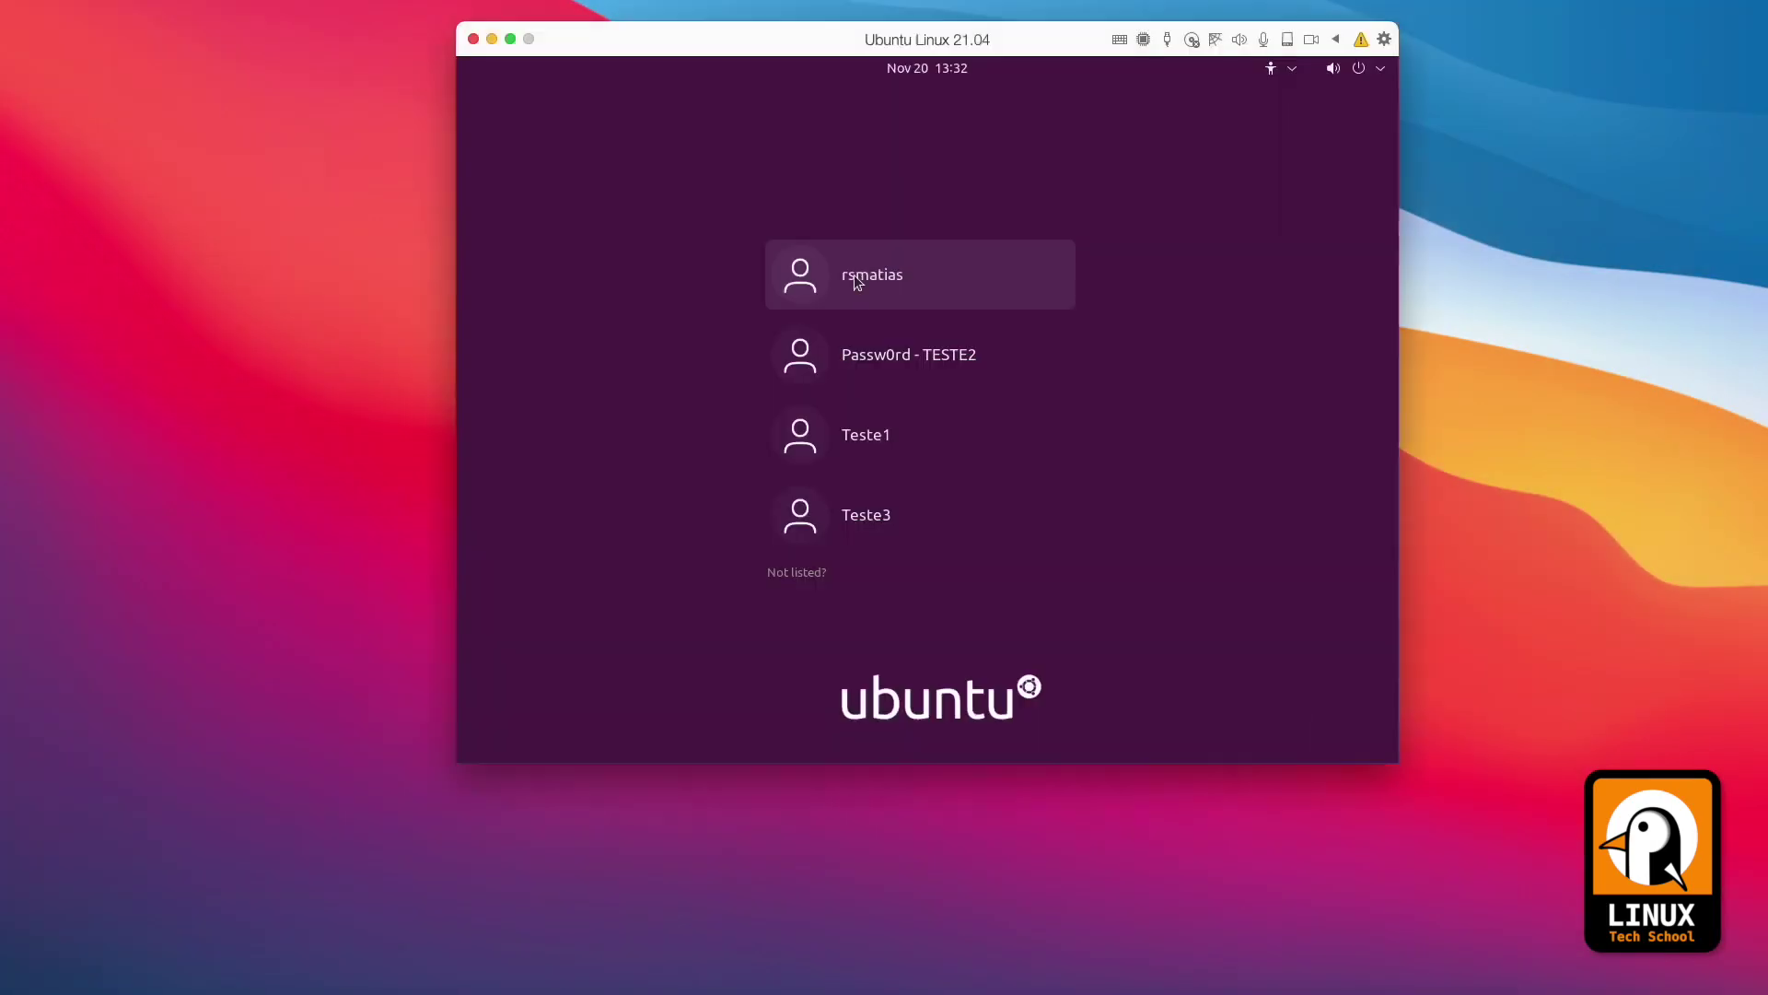
# Sign in to the Ubuntu Linux 21.04 VM with the user's password
pyautogui.click(854, 275)
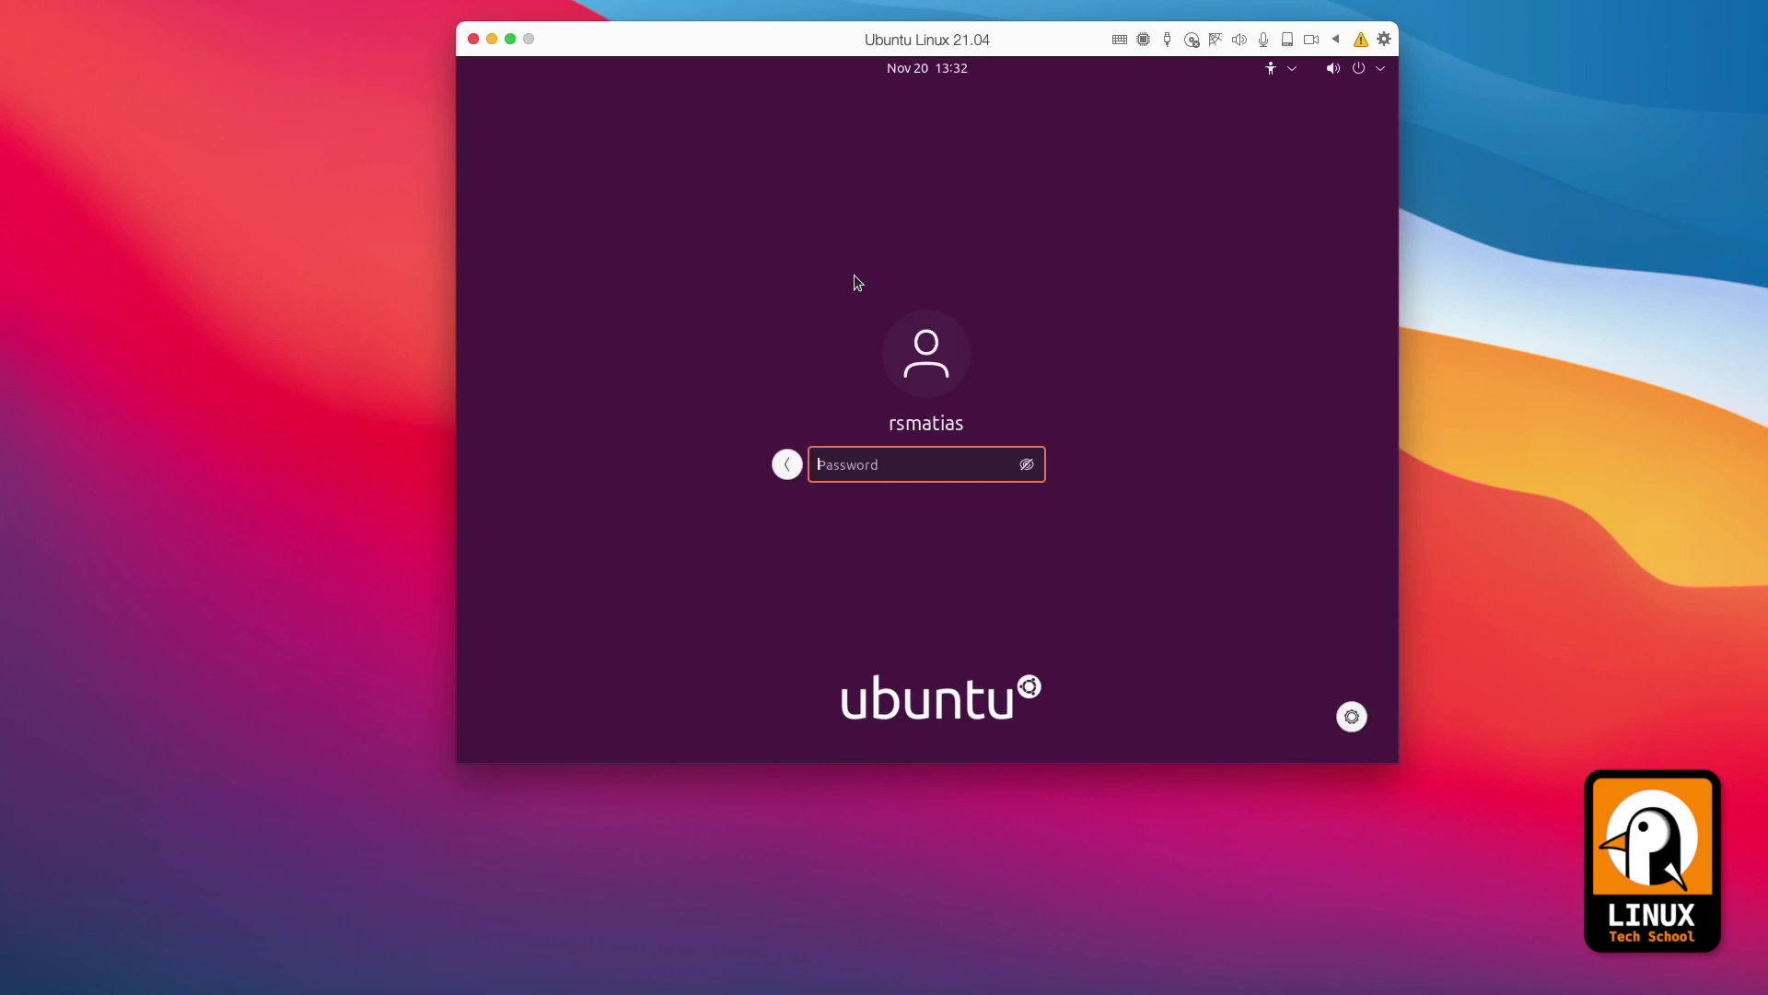
pyautogui.write('**********')
pyautogui.press('Return')
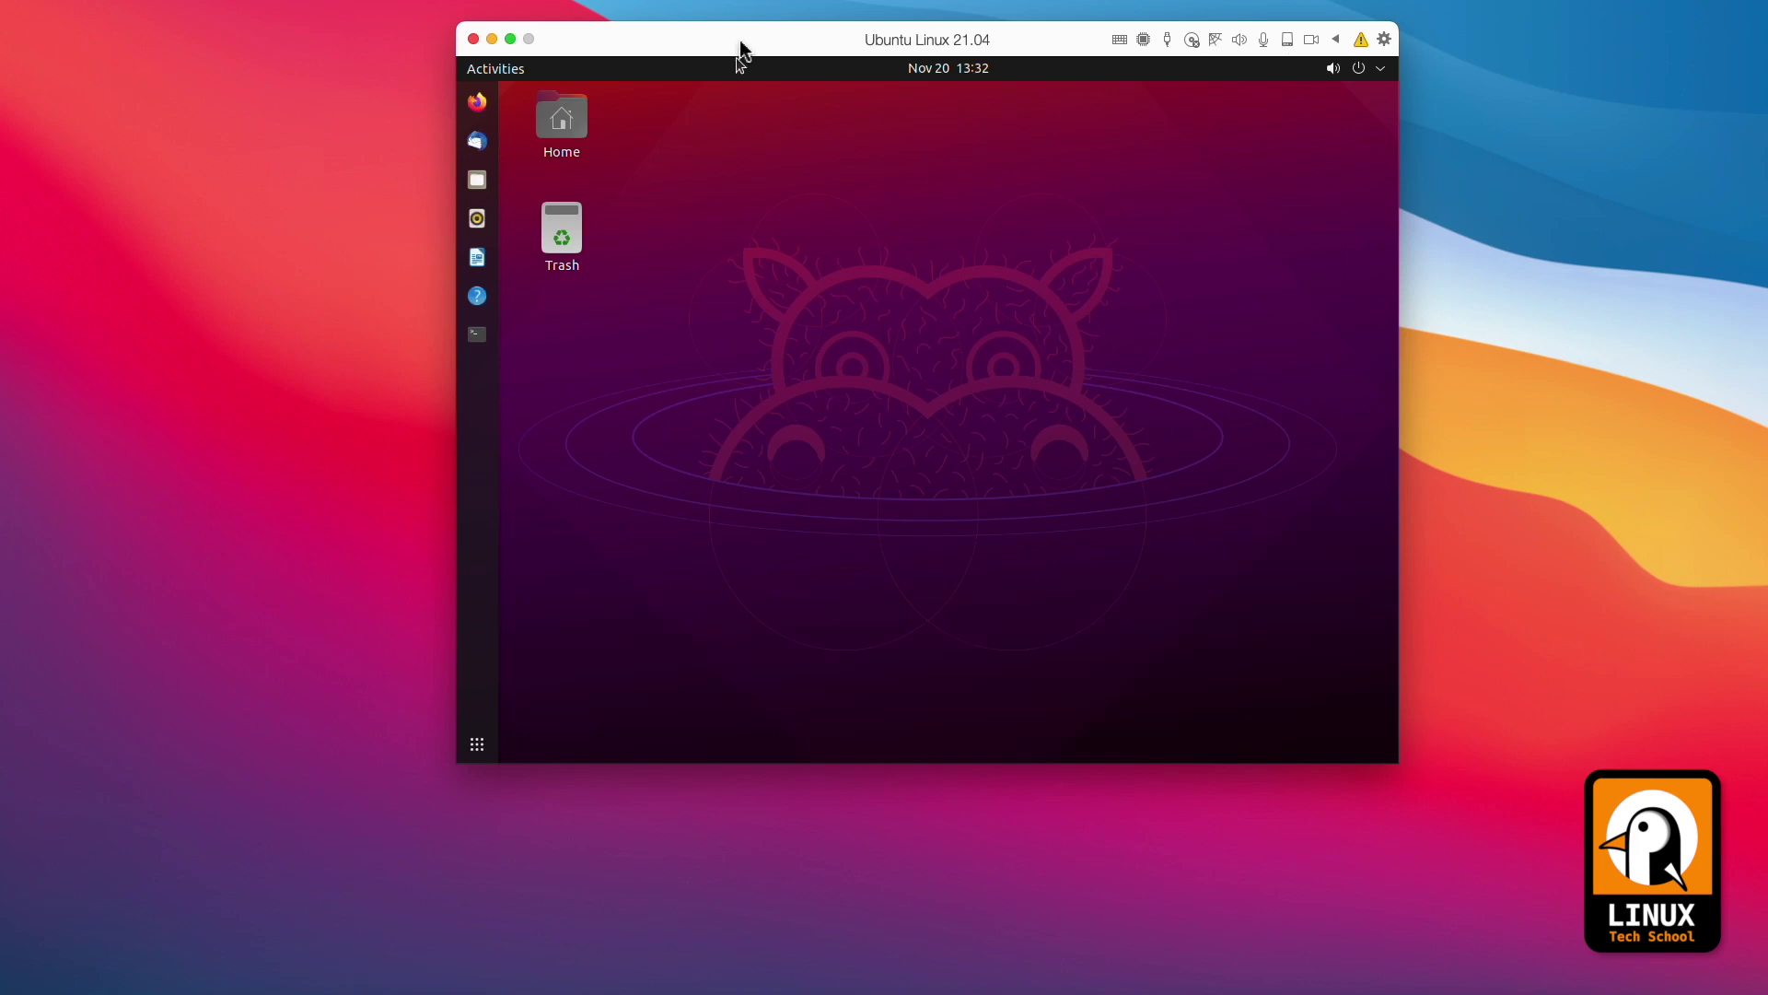
# Search Google for 'geekbench 5 arm preview download linux'
pyautogui.moveTo(741, 51); pyautogui.dragTo(655, 71)
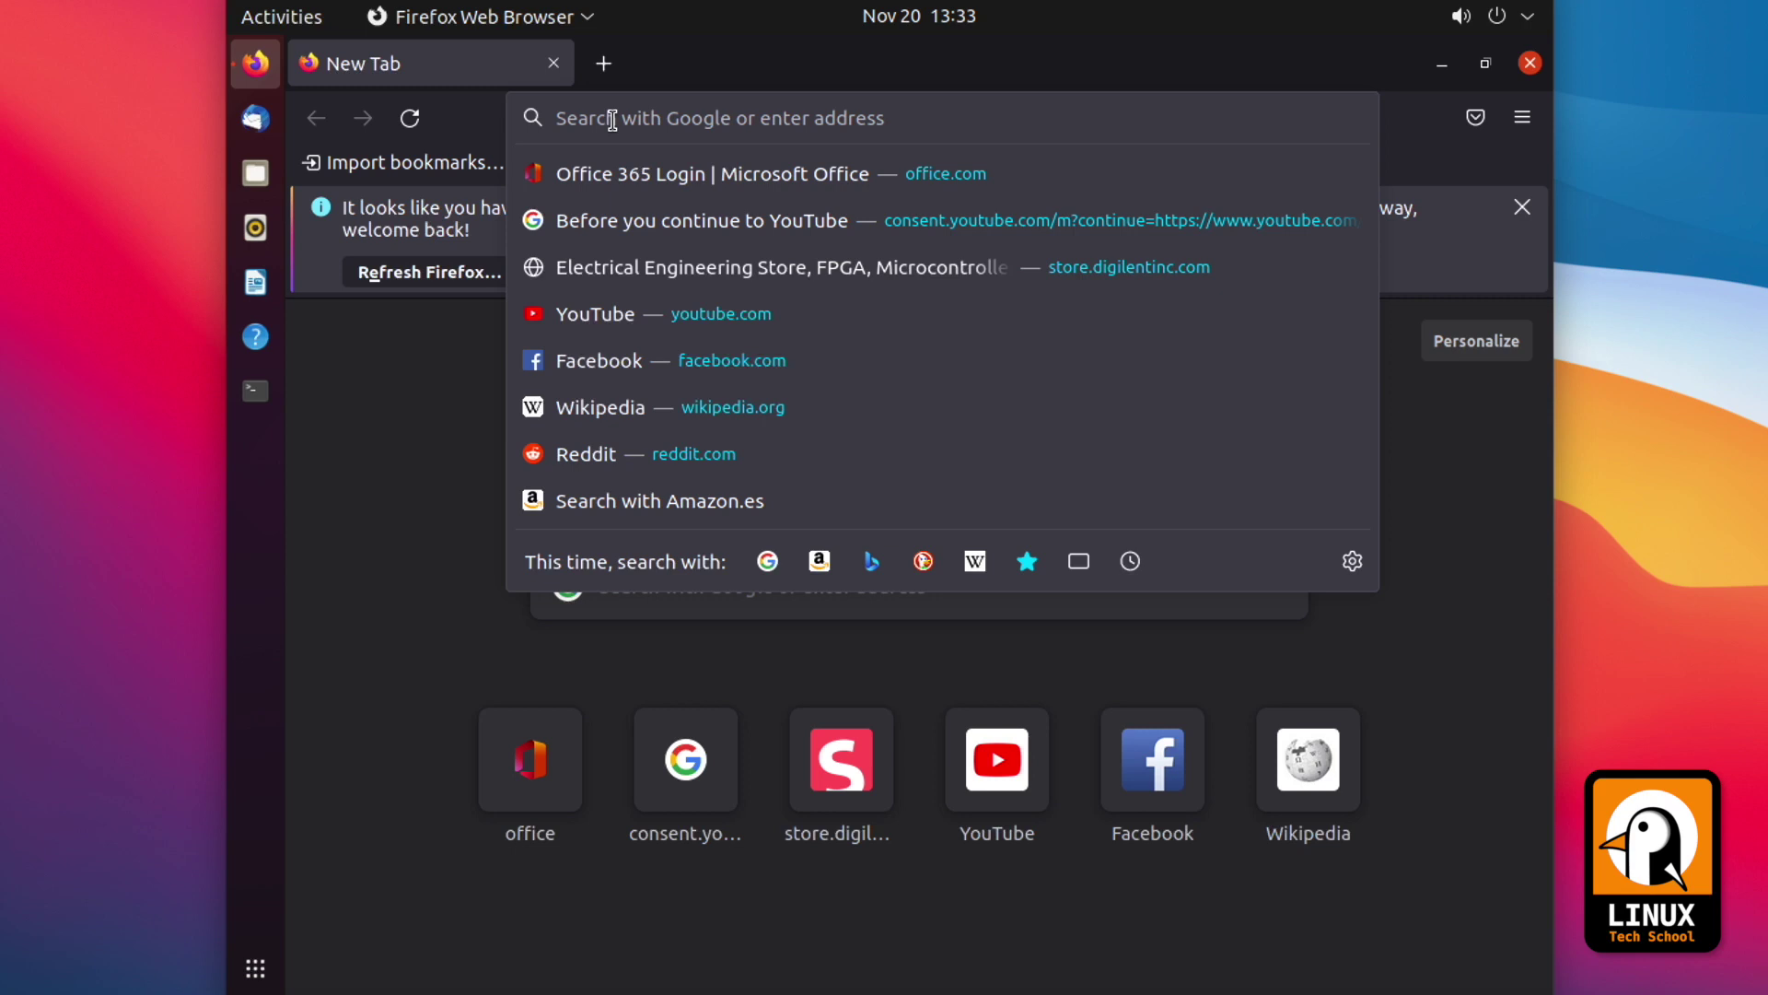
pyautogui.write('geekbench 5 arm')
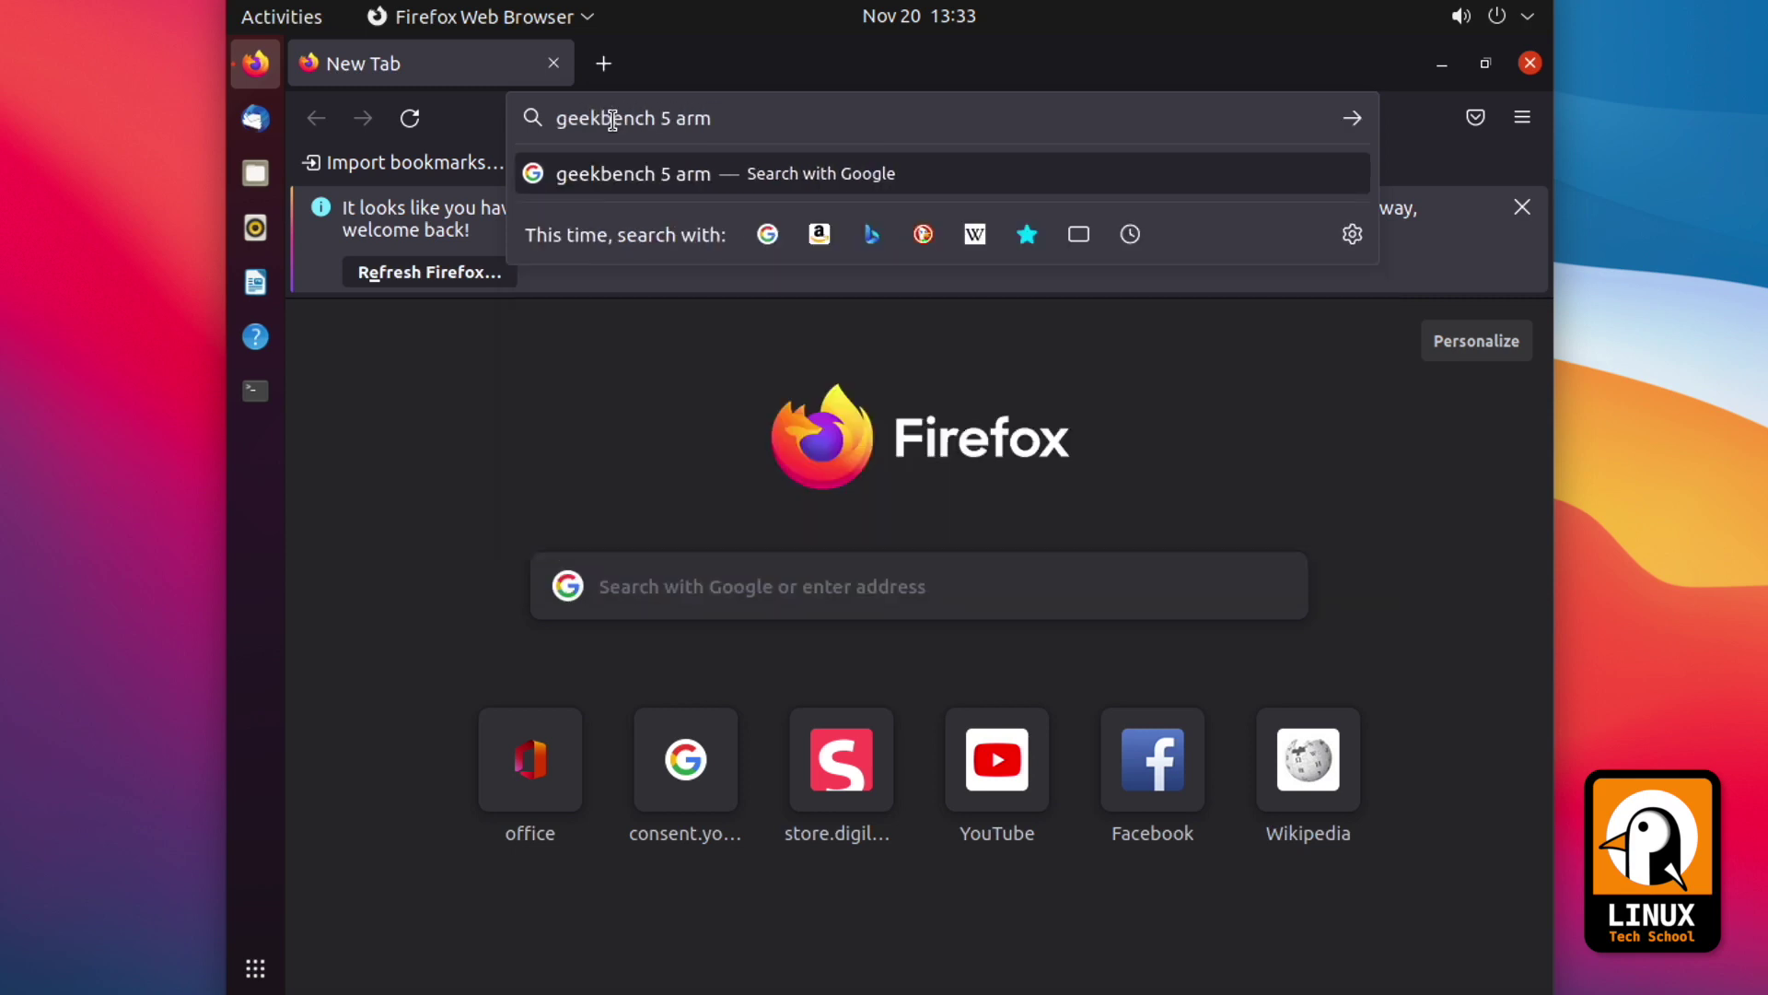
pyautogui.write(' preview ')
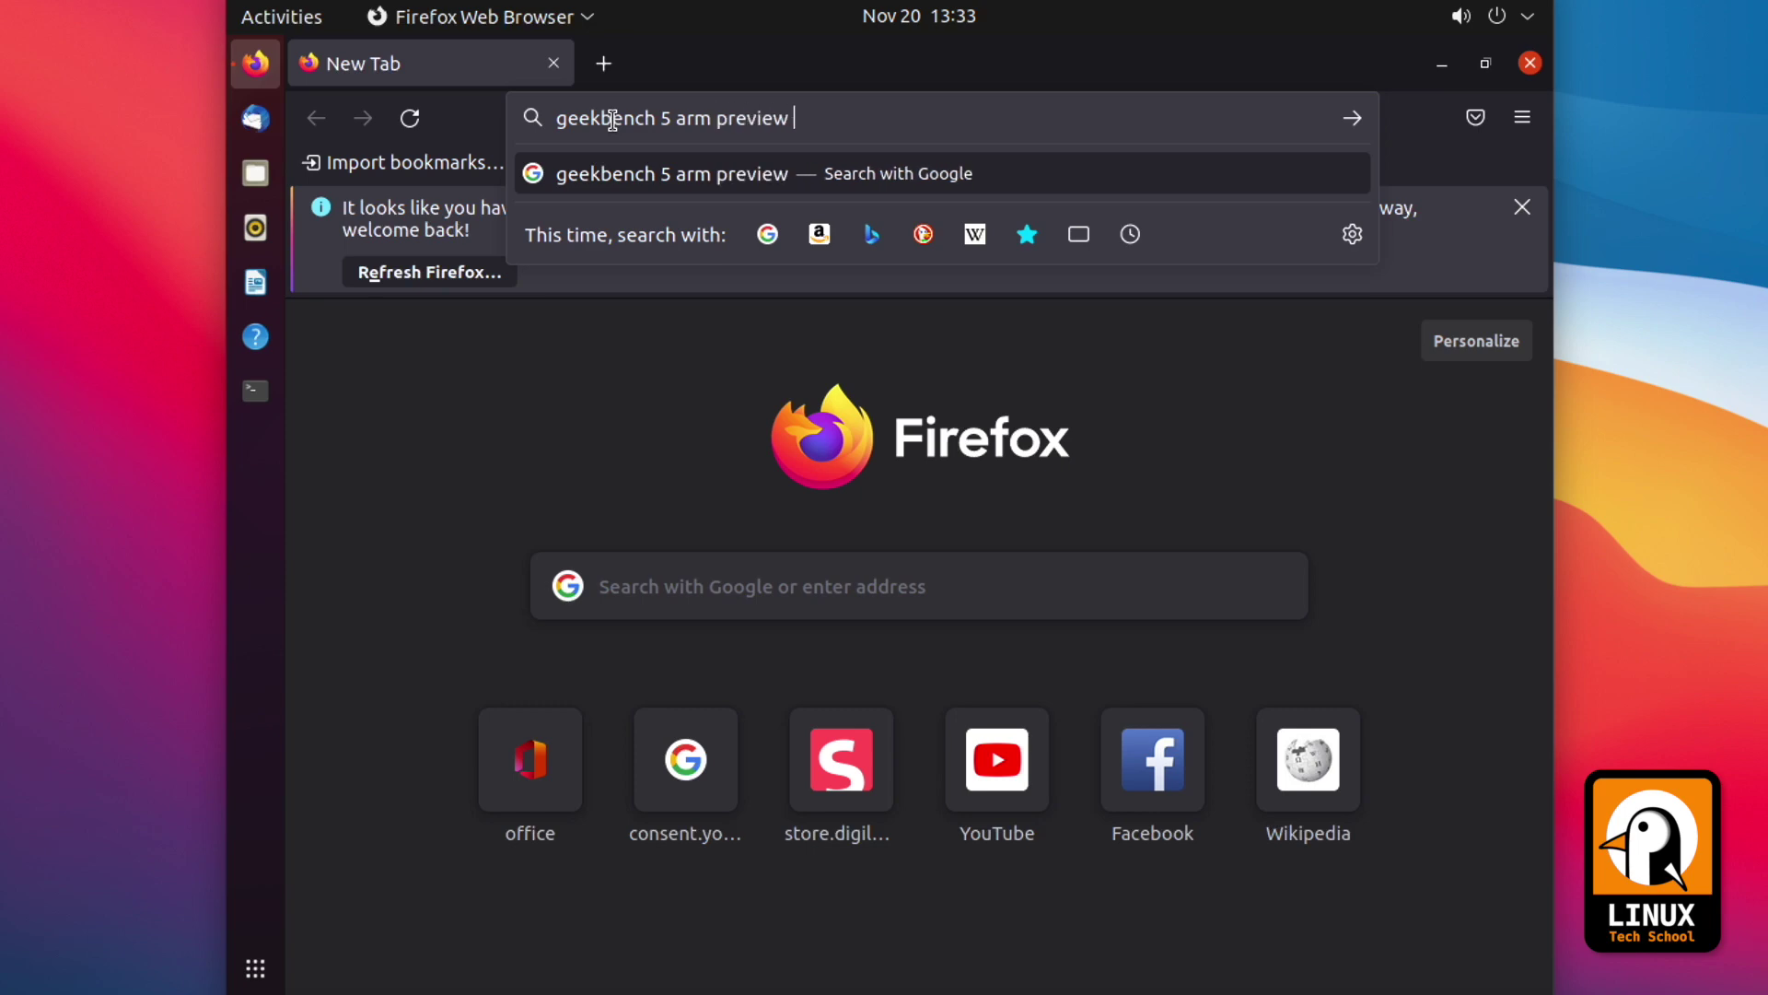
pyautogui.write('download')
pyautogui.press('Return')
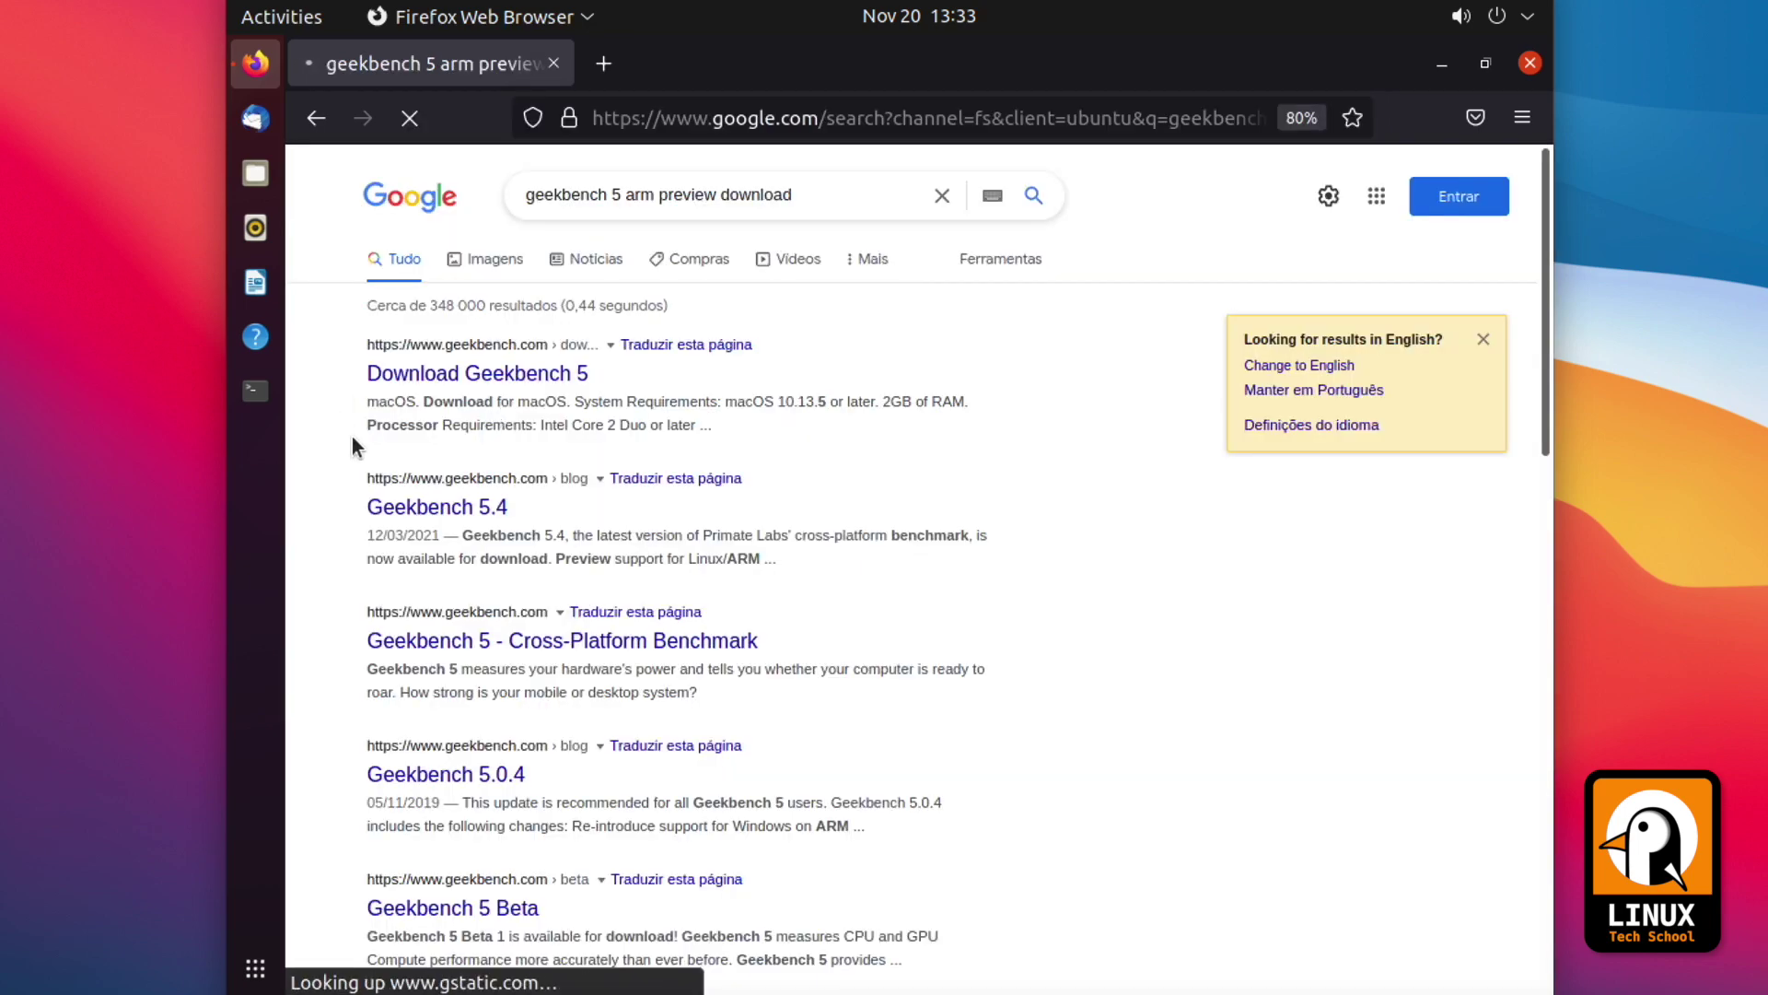
pyautogui.click(628, 195)
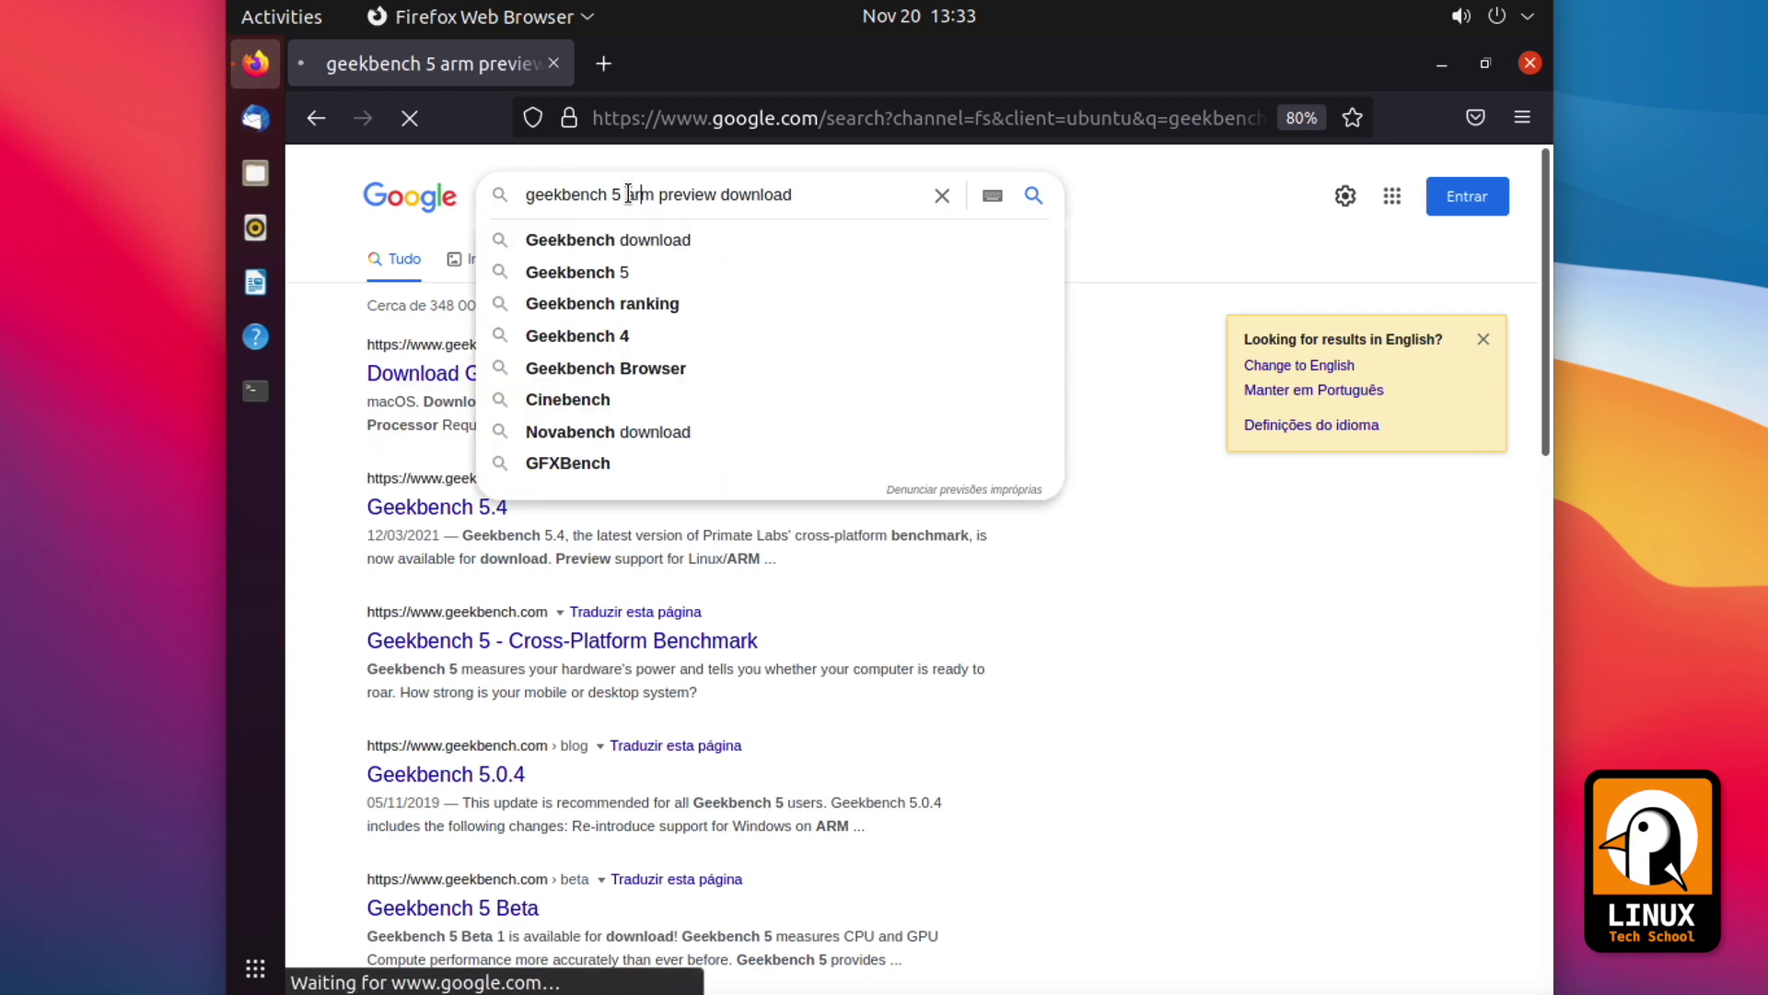
pyautogui.write('linux')
pyautogui.press('Return')
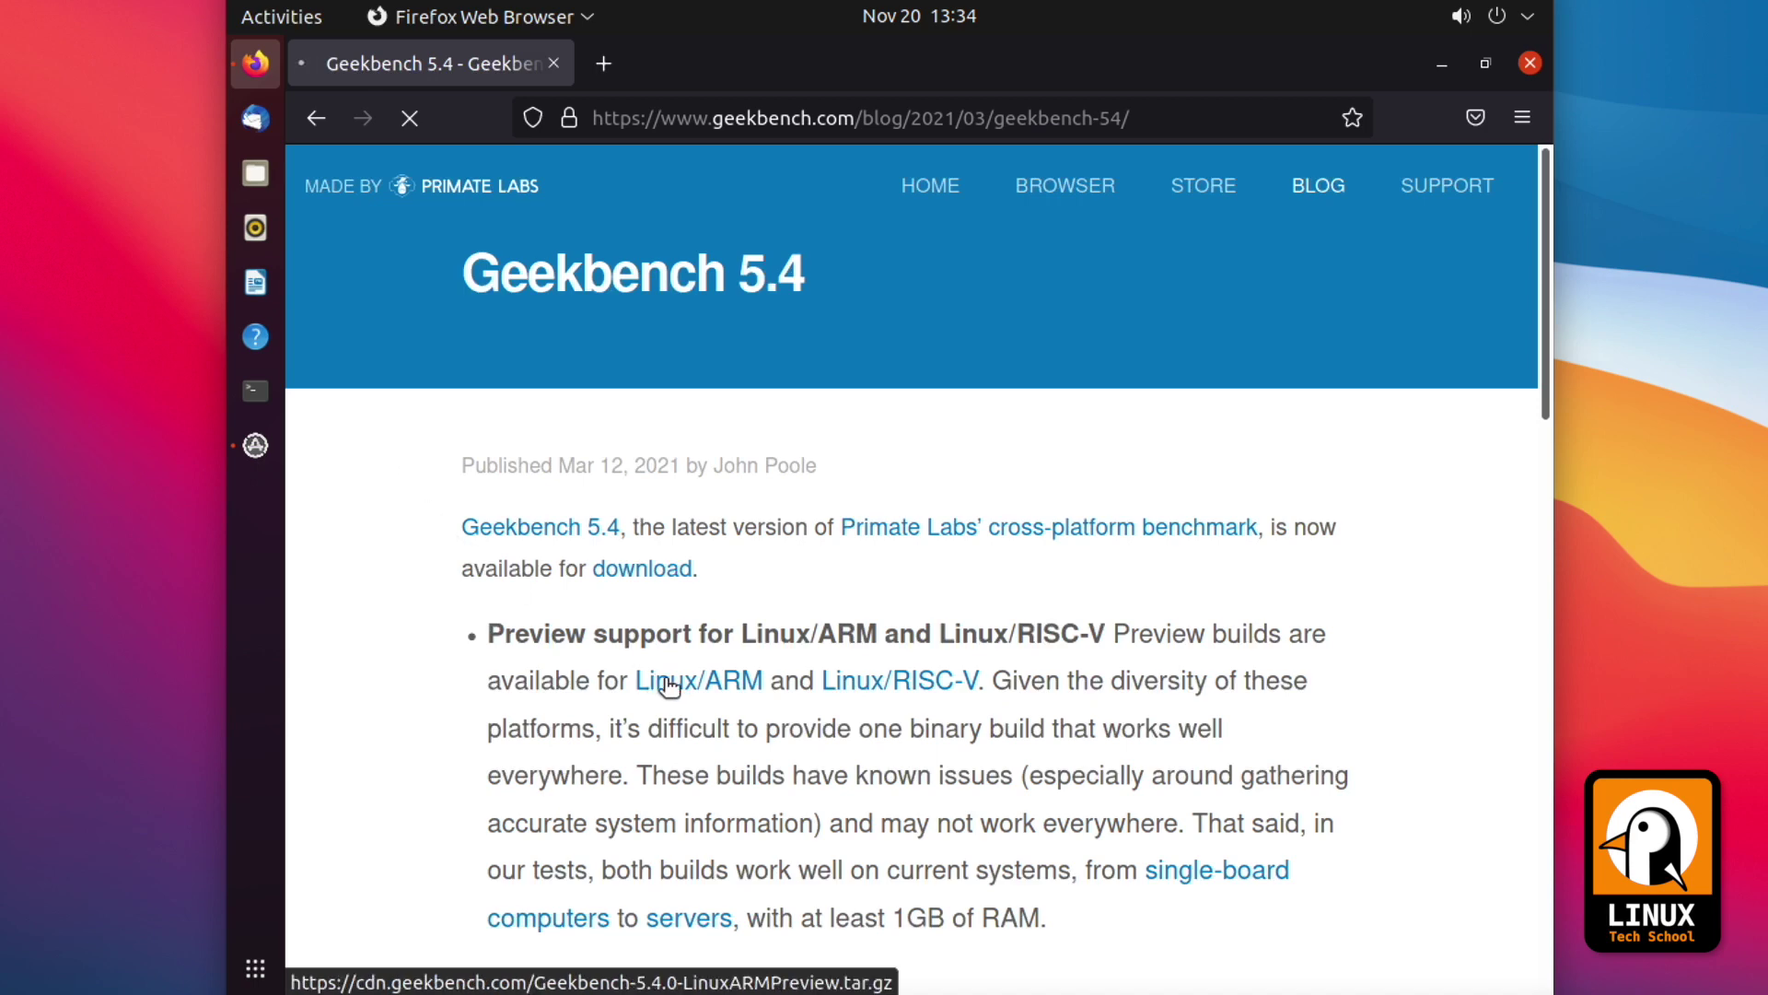
# Download and save the Geekbench 5.4.0 Linux/ARM preview archive
pyautogui.click(700, 681)
pyautogui.click(689, 632)
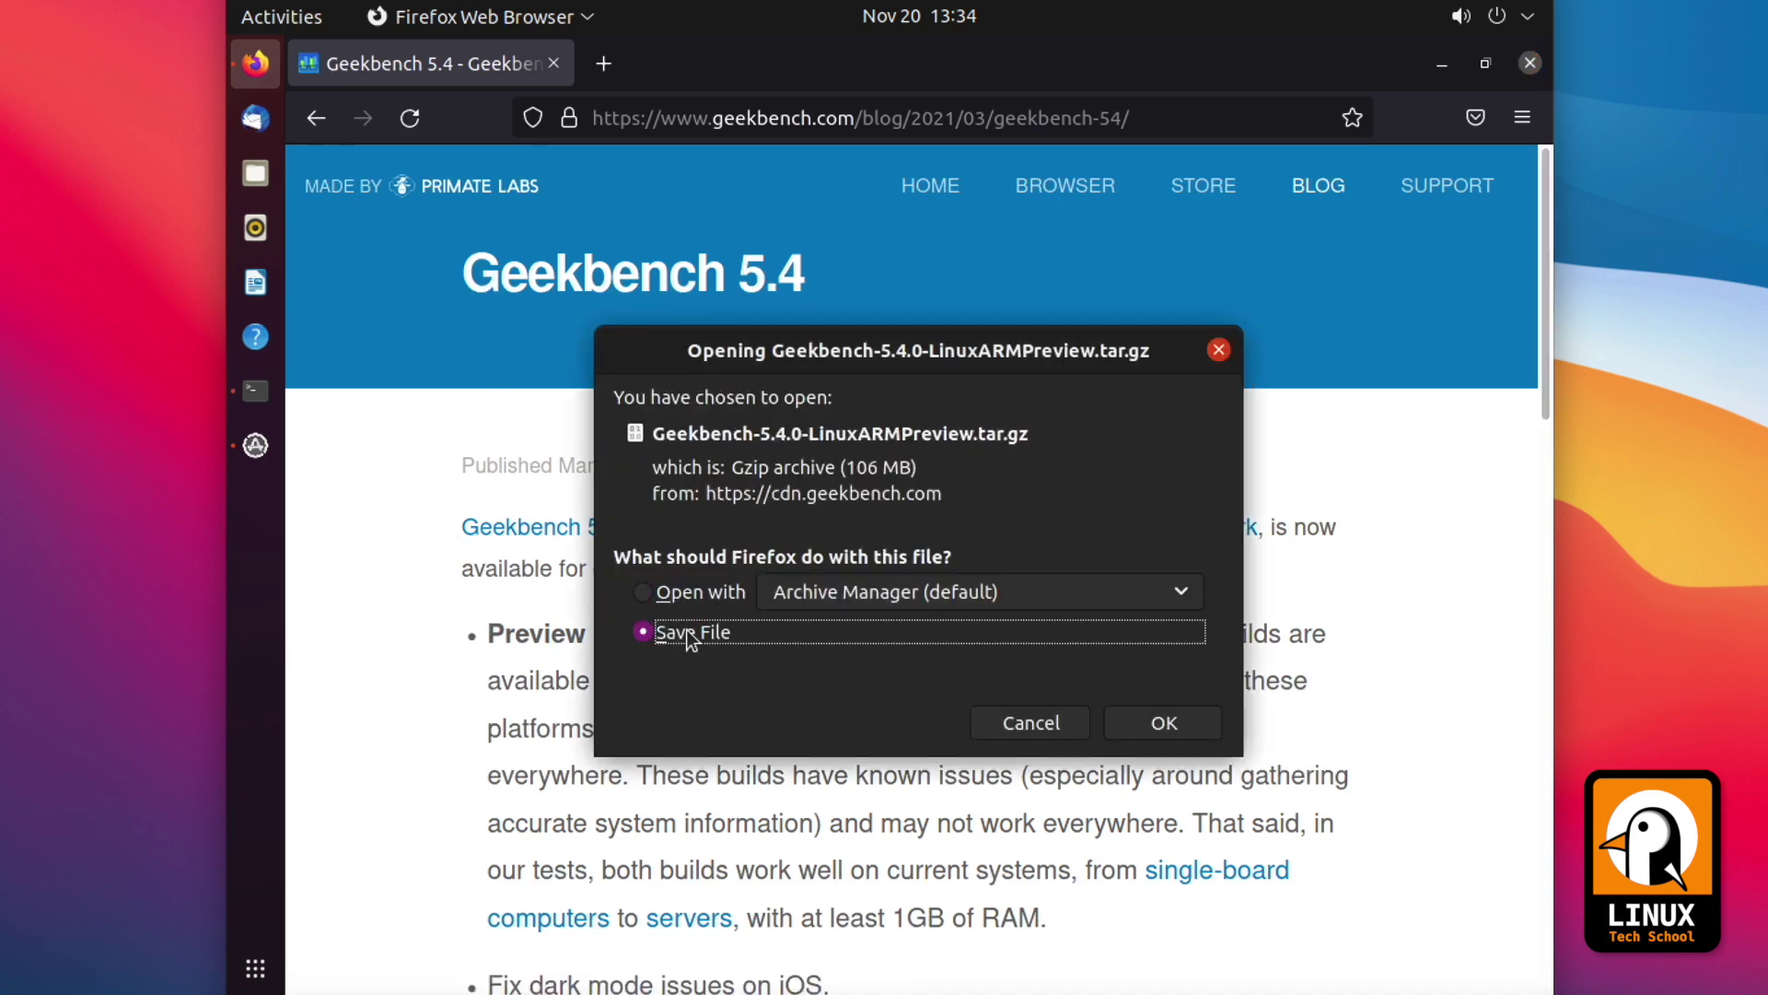
pyautogui.click(1160, 728)
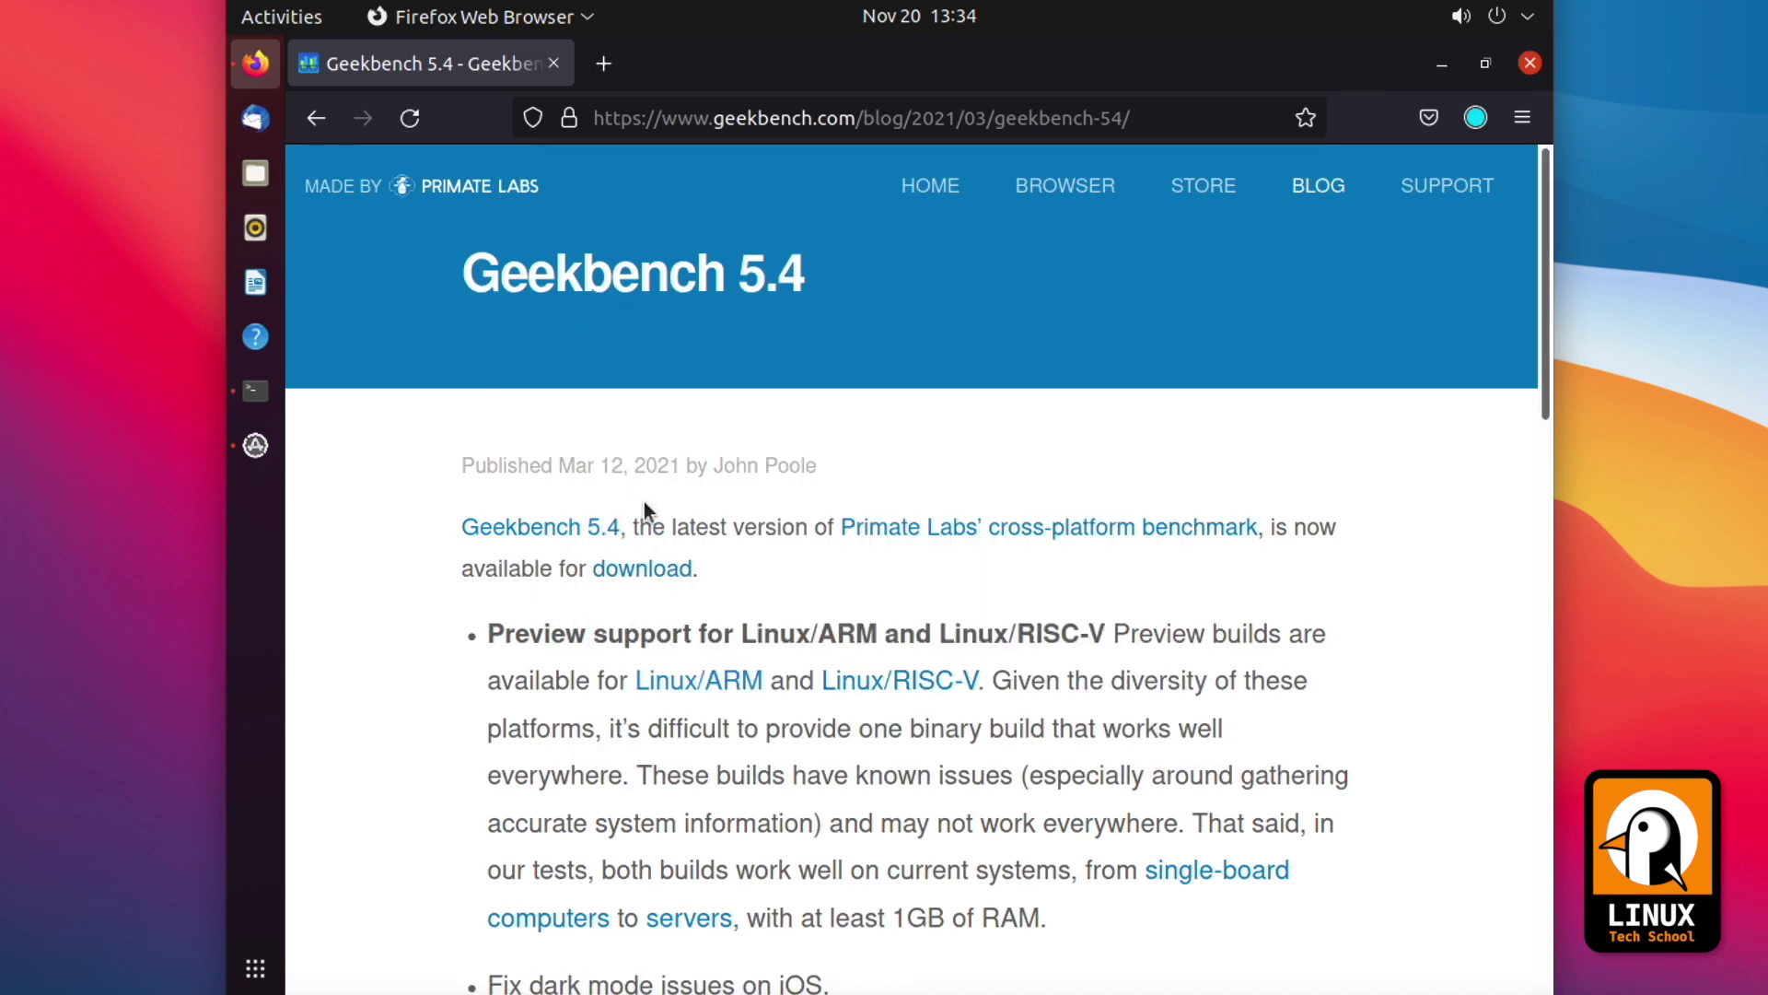
pyautogui.click(708, 689)
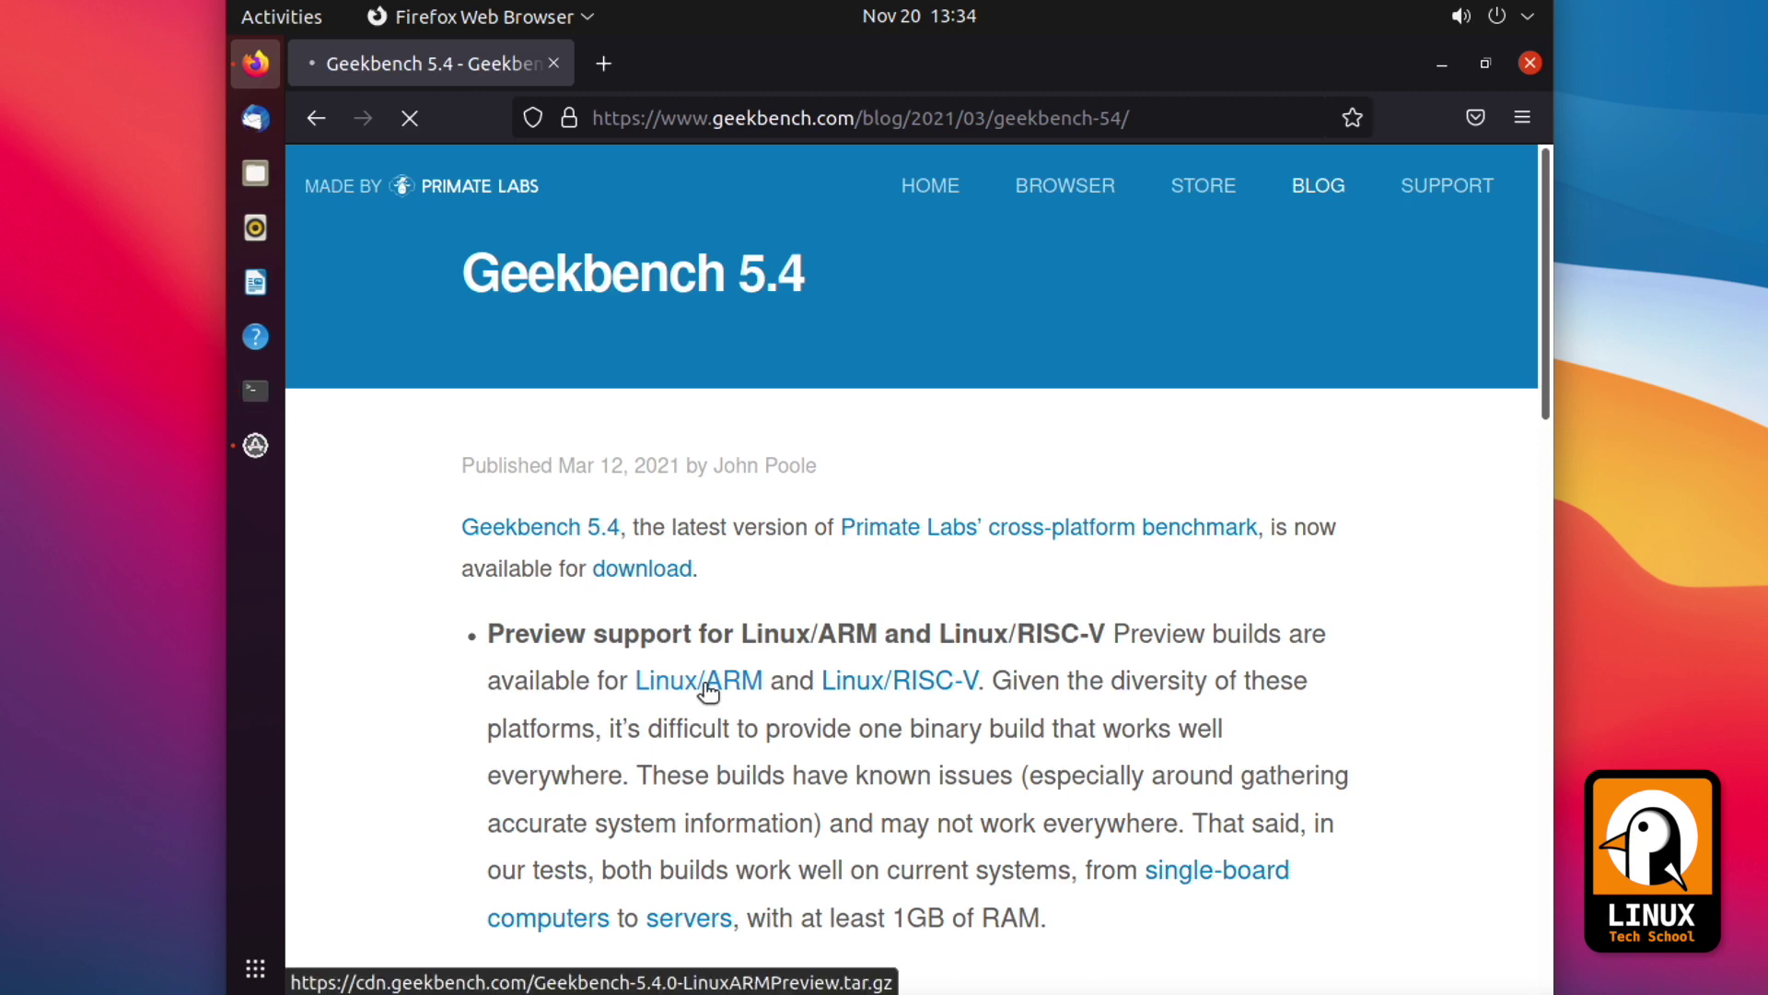
# Open a maximized terminal and switch to root with su -
pyautogui.click(253, 391)
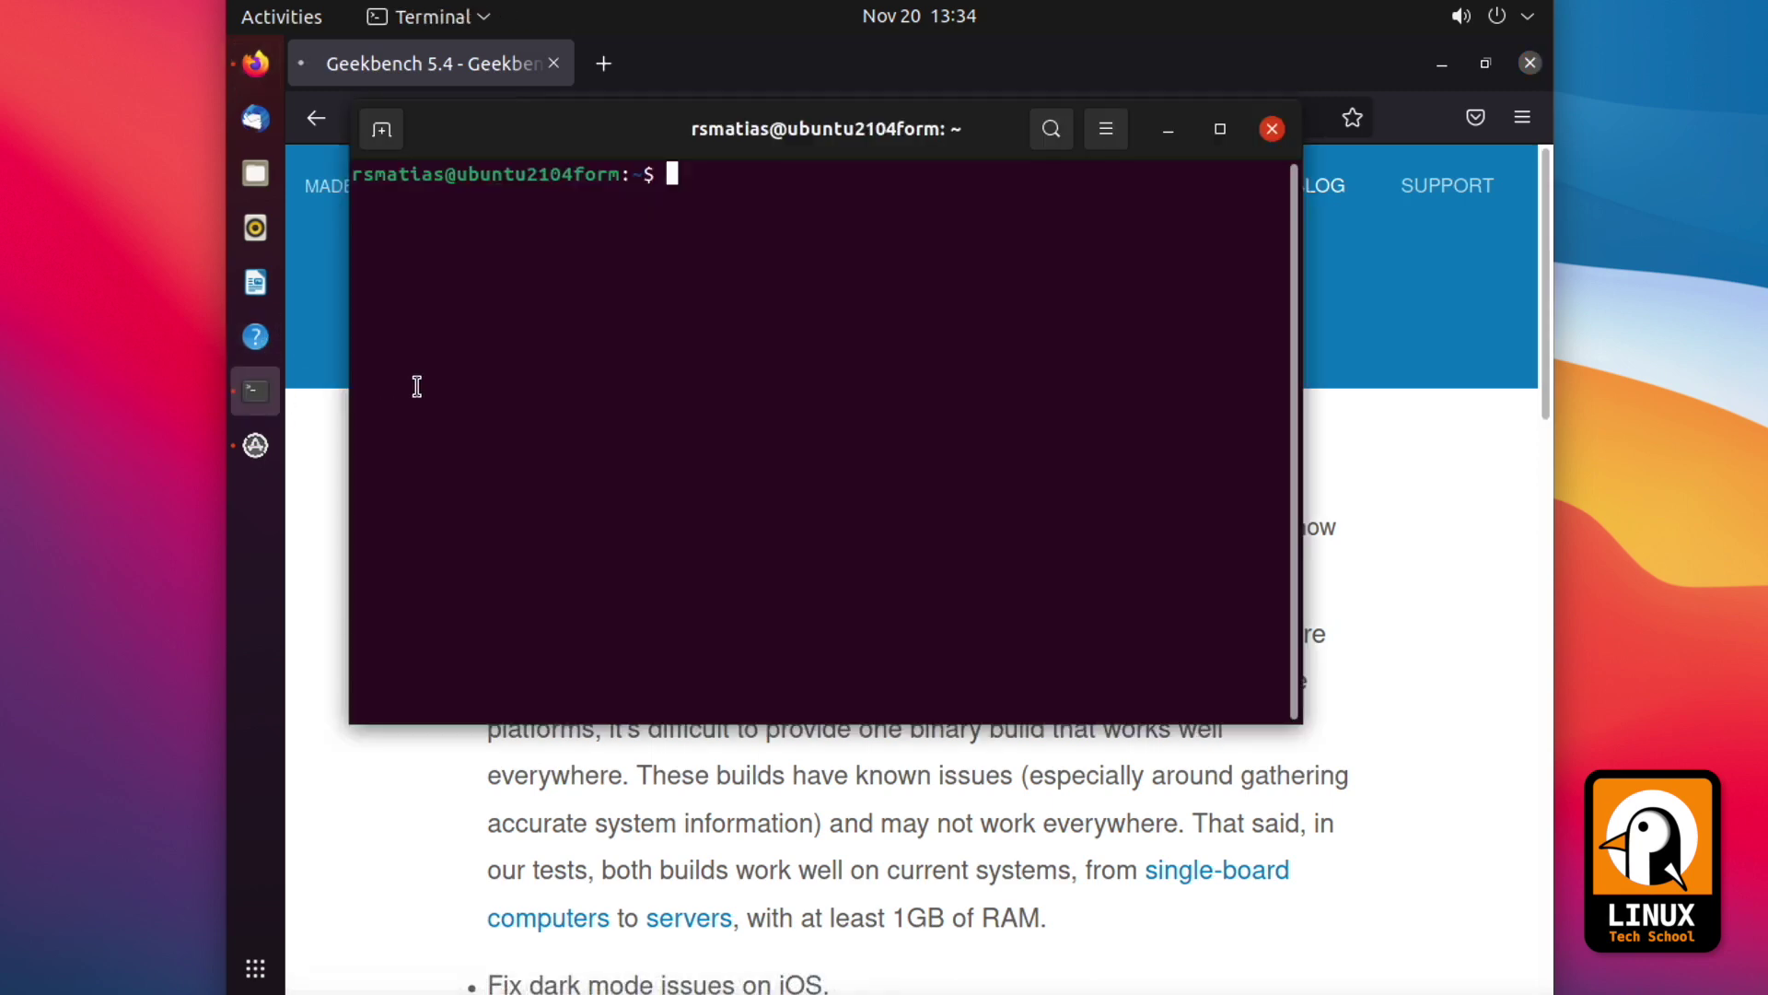
pyautogui.click(1220, 132)
pyautogui.write('su -')
pyautogui.press('Return')
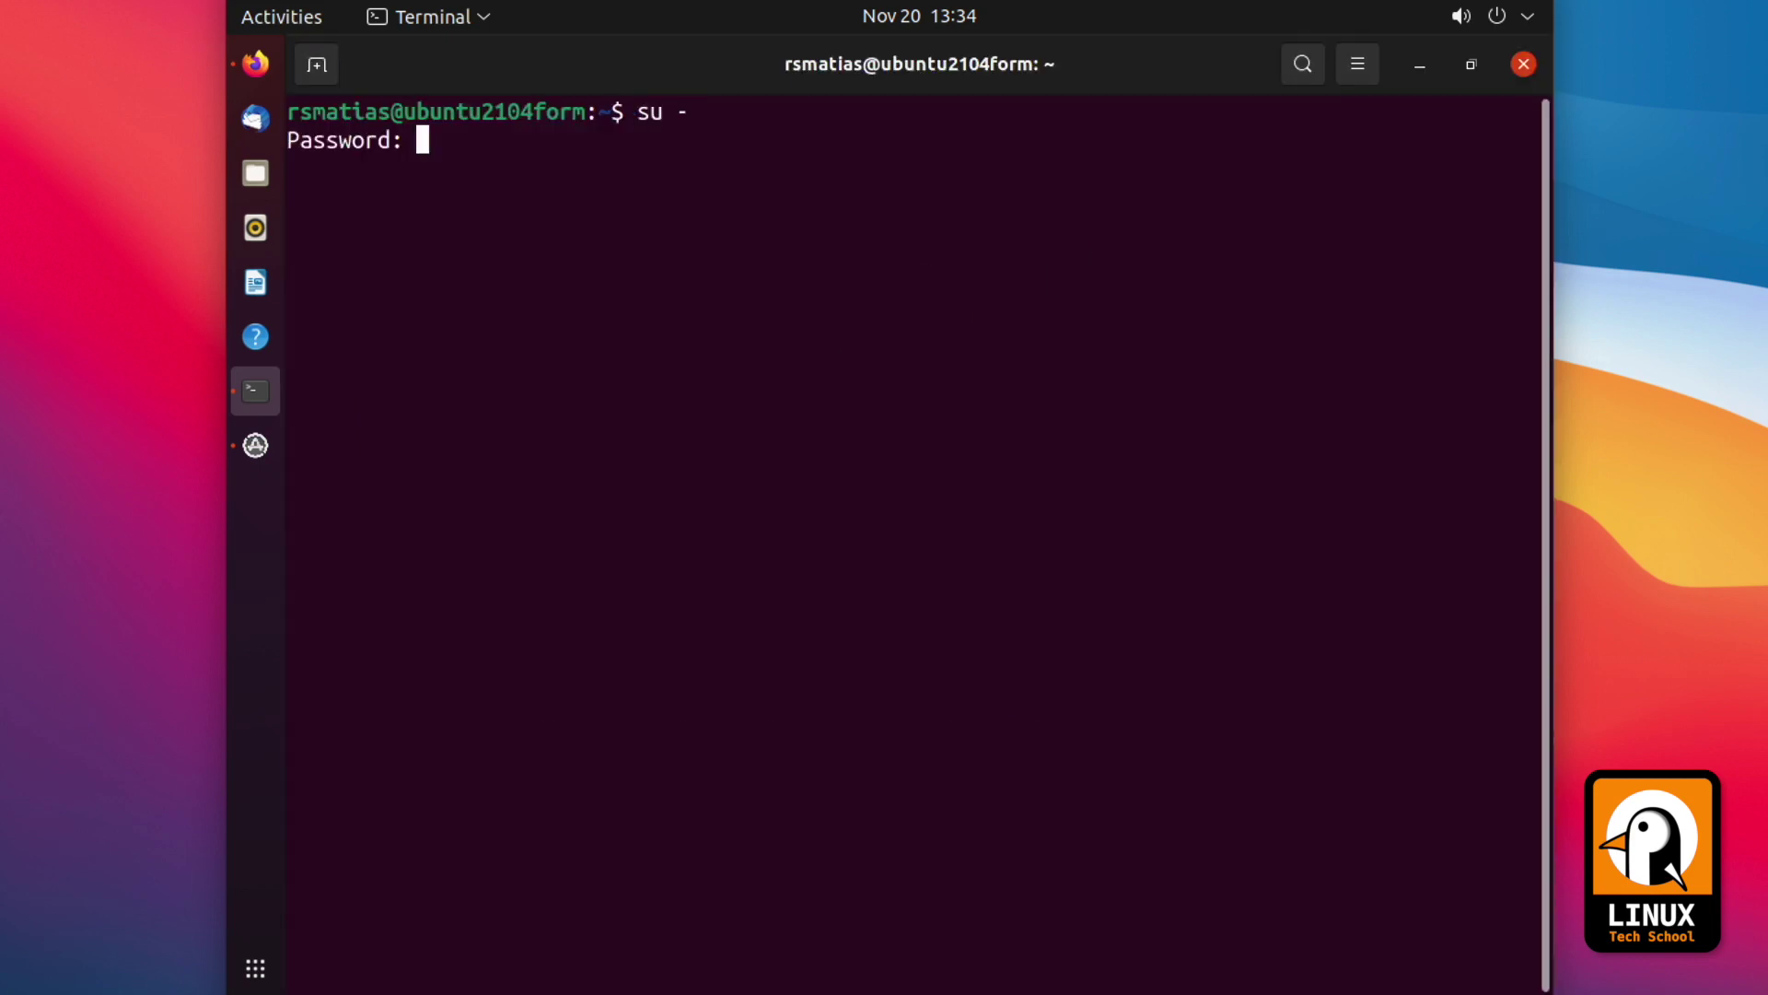
pyautogui.press('Return')
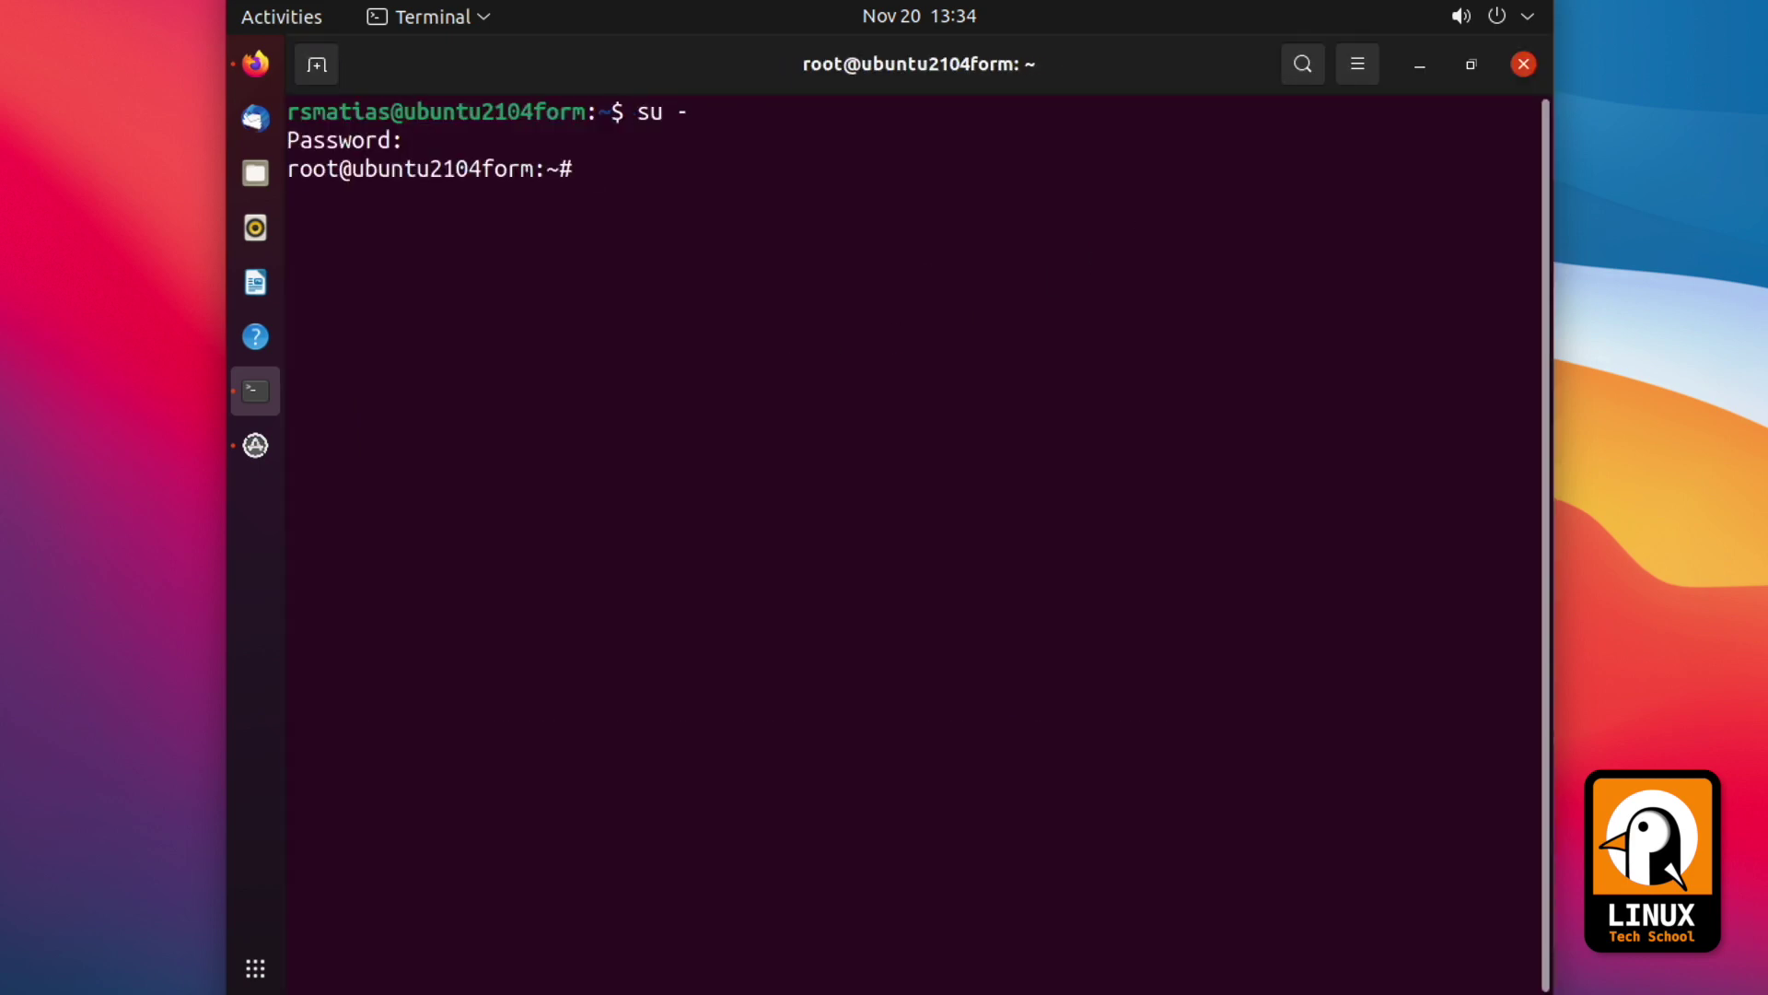
# Move the Geekbench archive from the user's Downloads folder into root's home
pyautogui.write('mv /home/rs')
pyautogui.press('Tab')
pyautogui.write('Down')
pyautogui.press('Tab')
pyautogui.write('G')
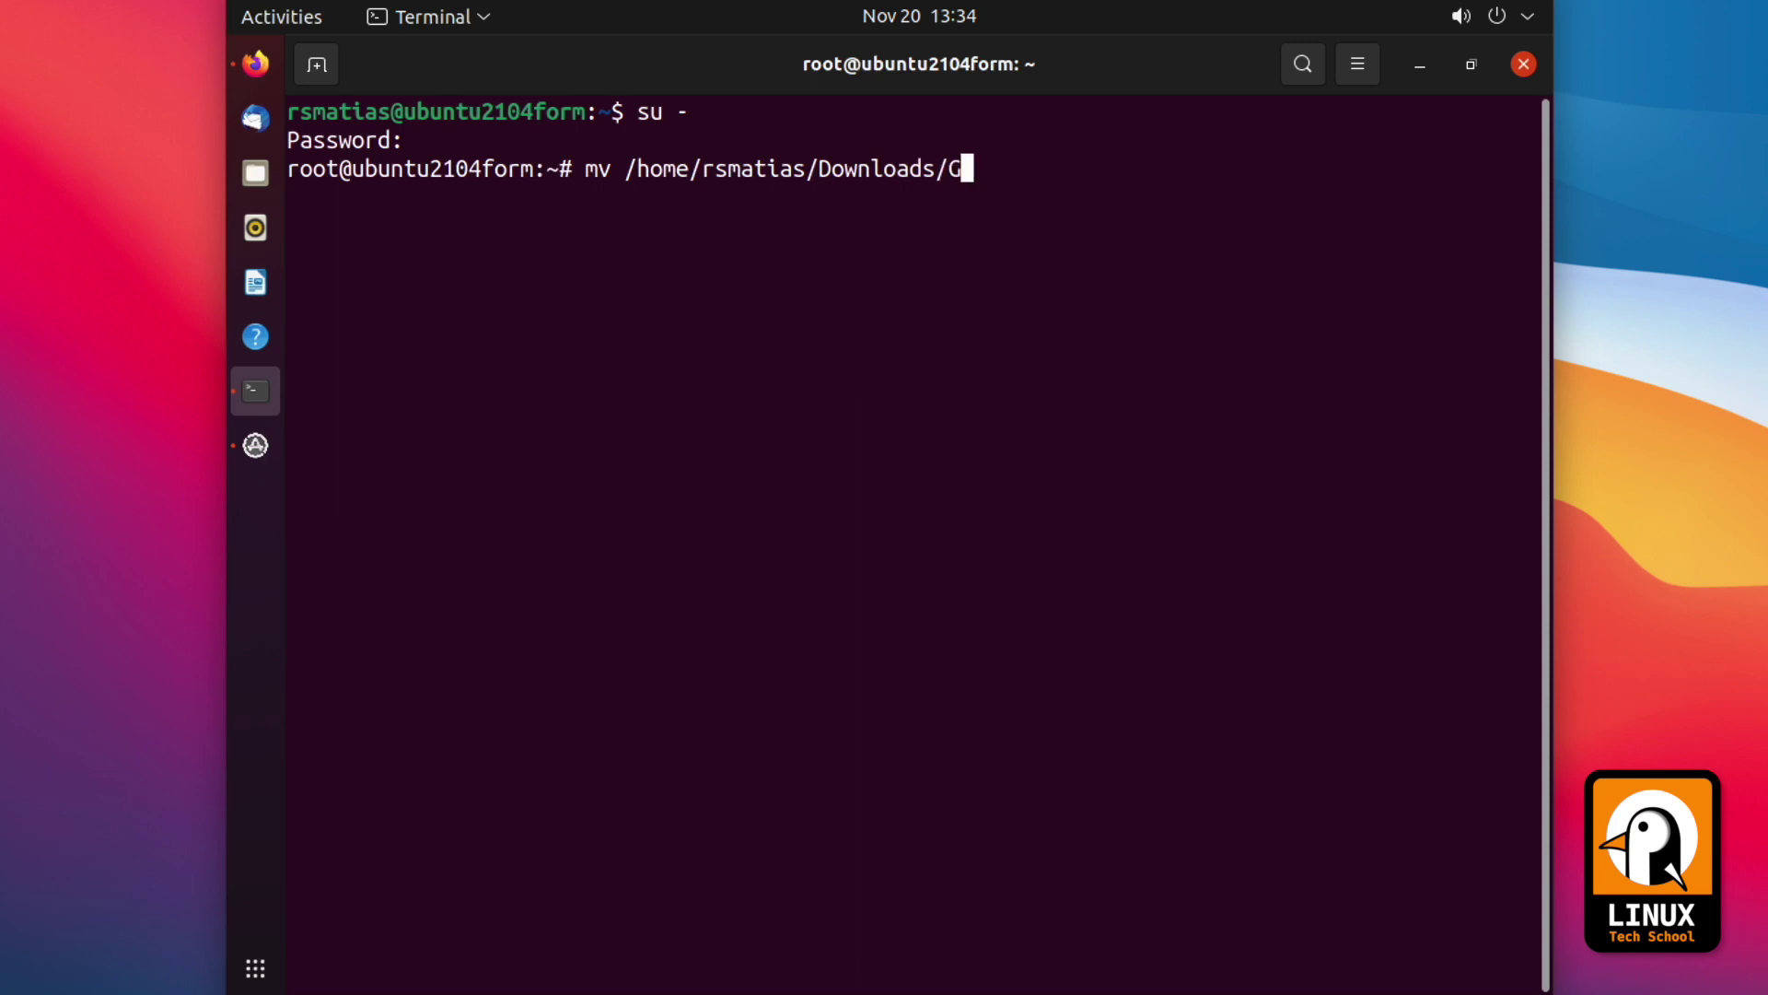
pyautogui.press('Tab')
pyautogui.write('./')
pyautogui.press('Return')
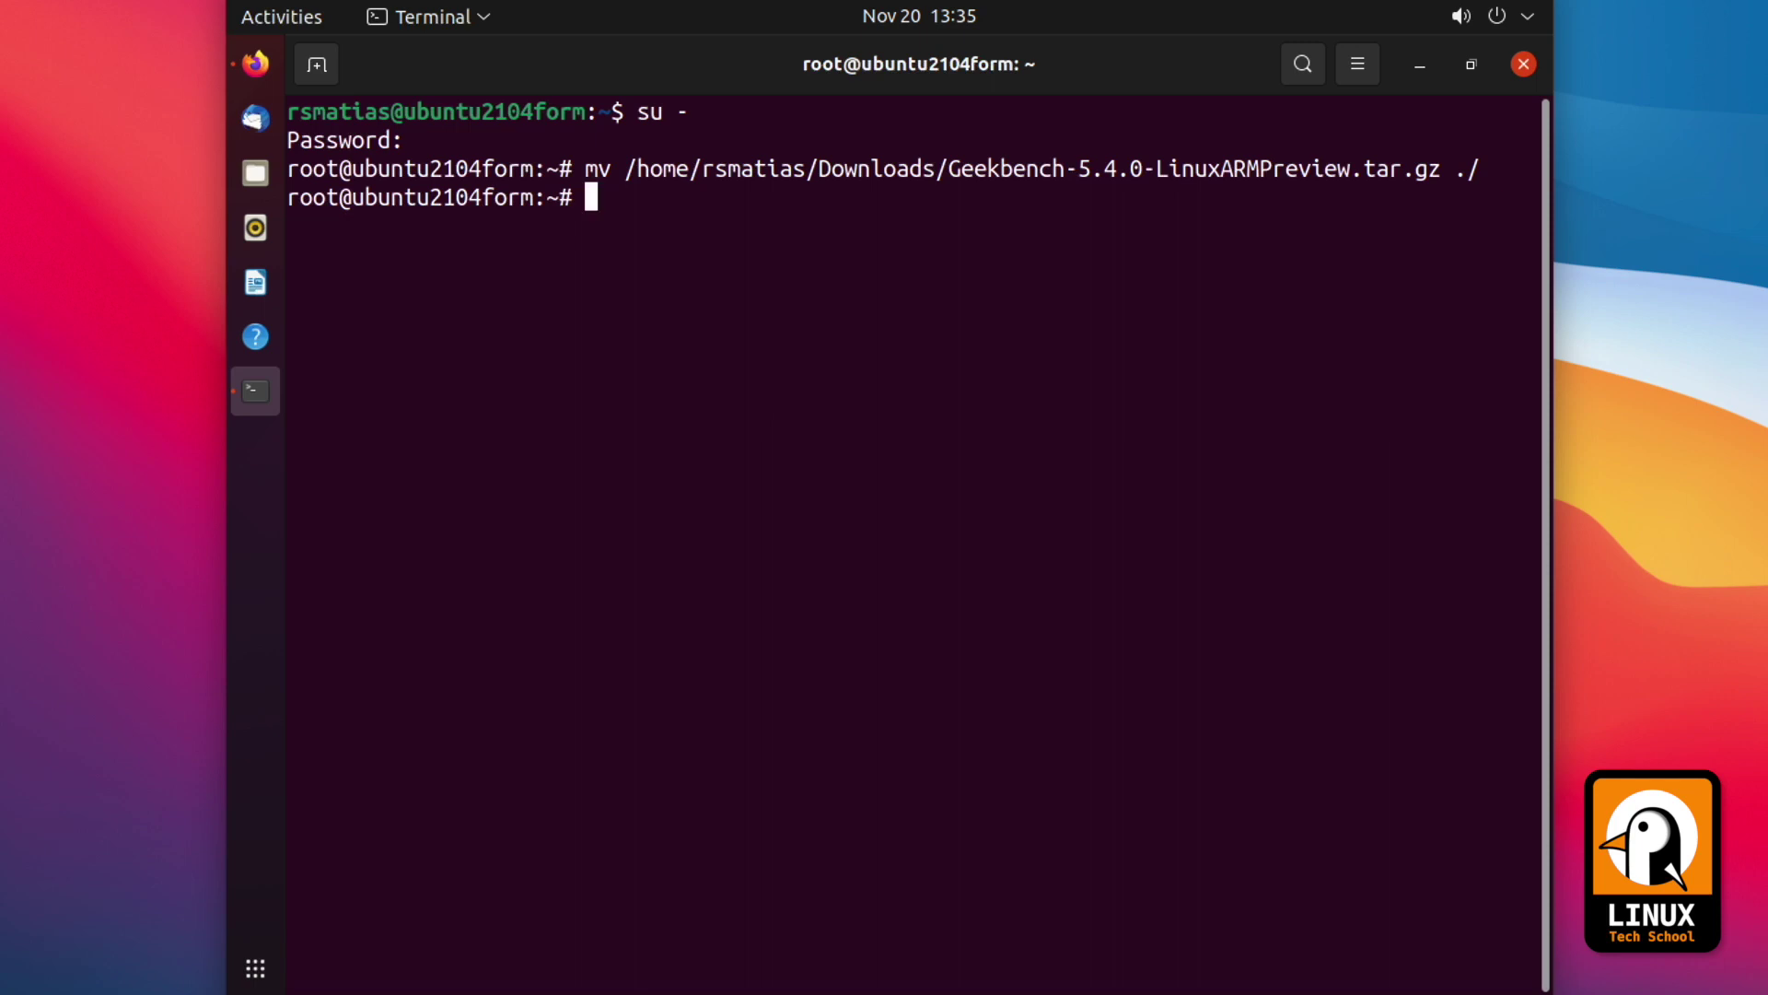
# Extract the archive with tar zvfx, enter the Geekbench folder, and list it
pyautogui.write('tar zvfx Ge')
pyautogui.press('Tab')
pyautogui.press('Return')
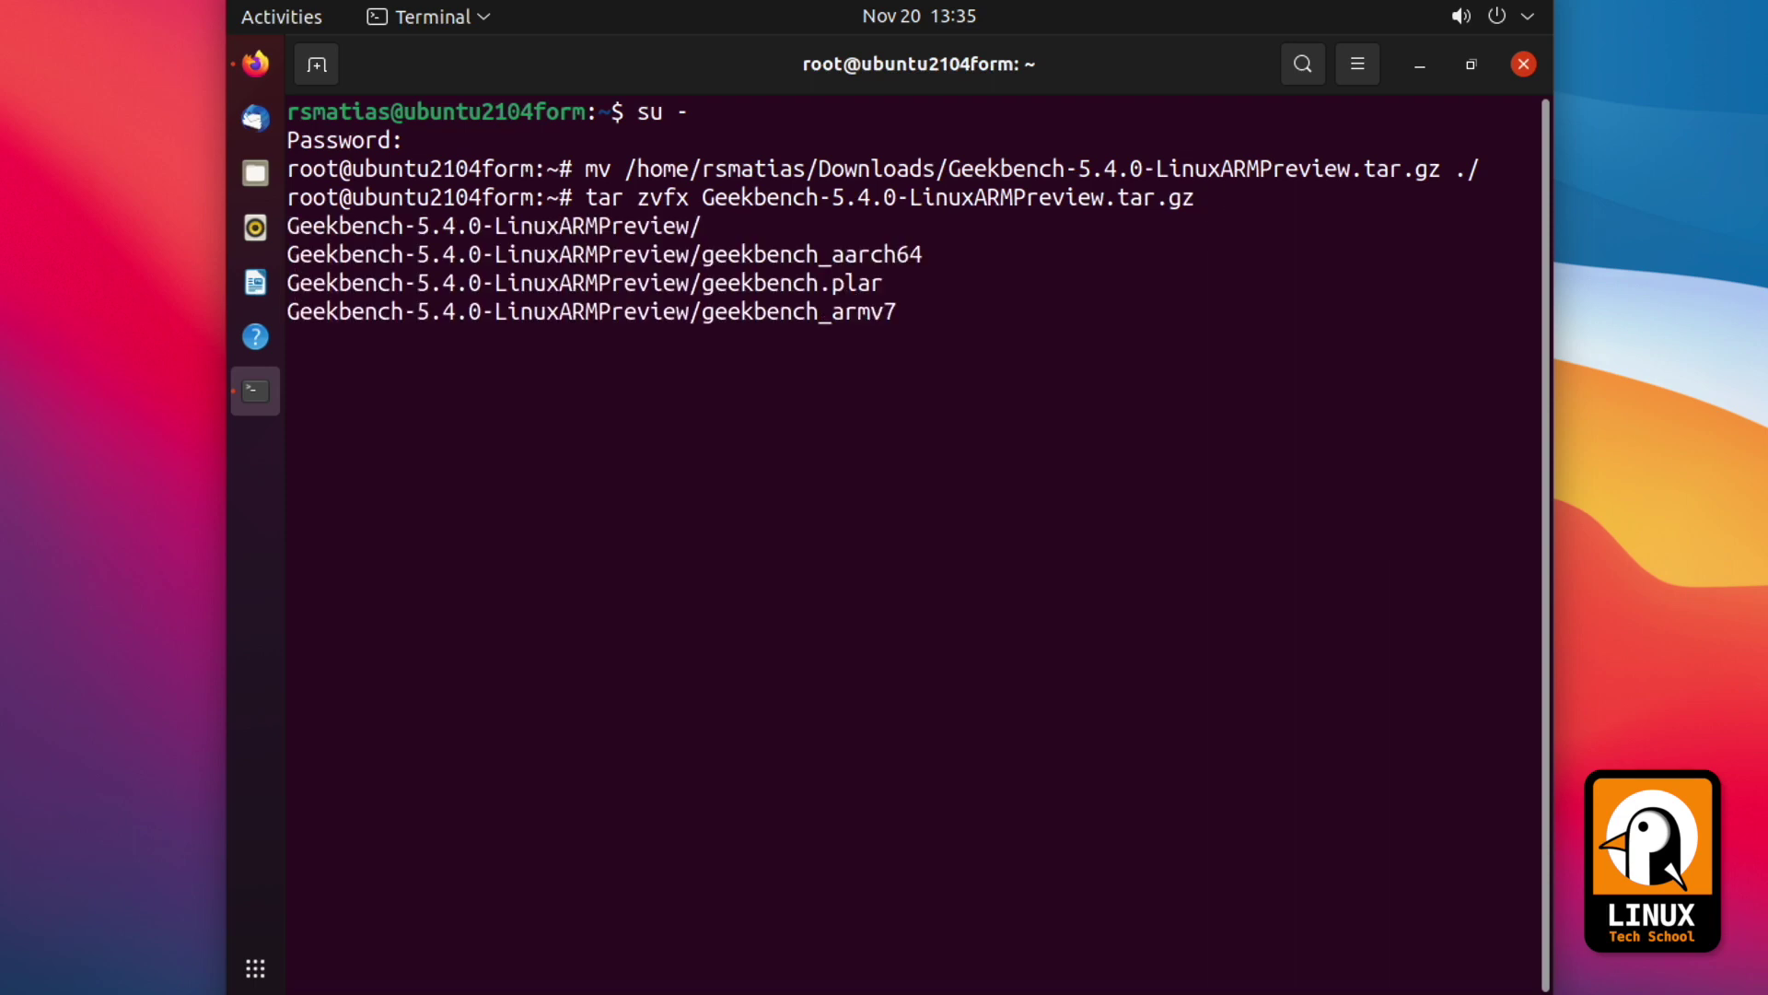
pyautogui.write('cd Ge')
pyautogui.press('Tab')
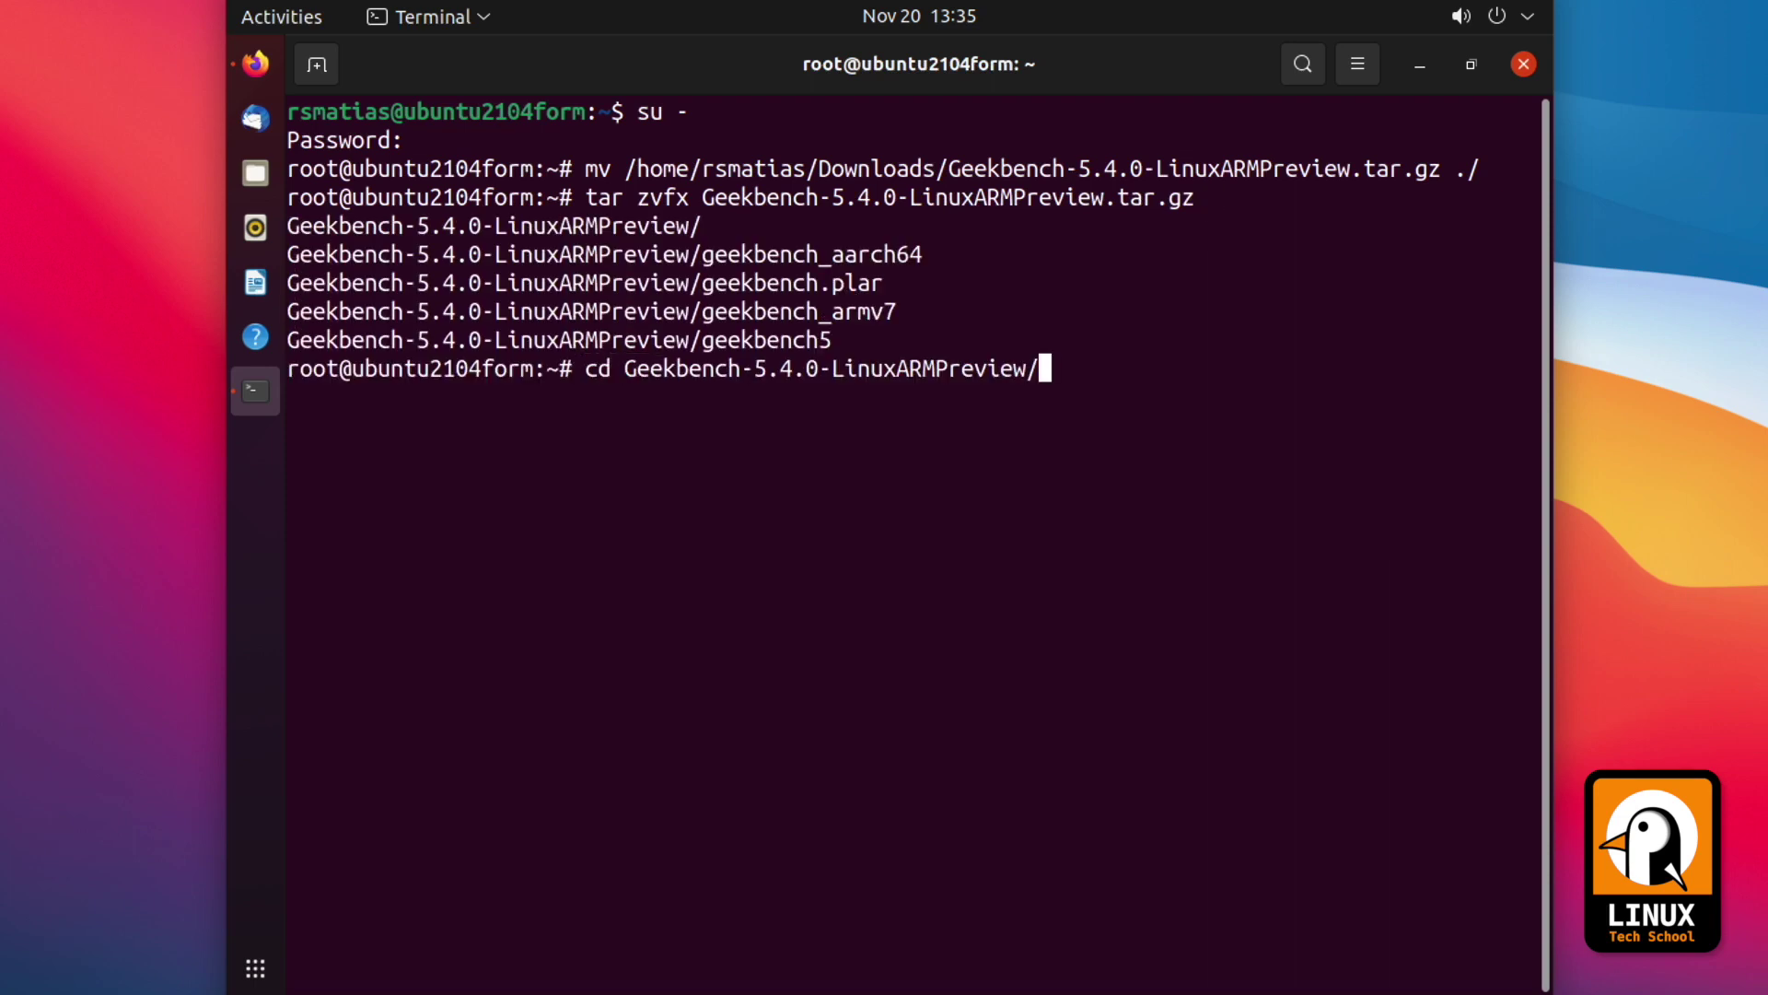
pyautogui.press('Return')
pyautogui.write('ls -l')
pyautogui.press('Return')
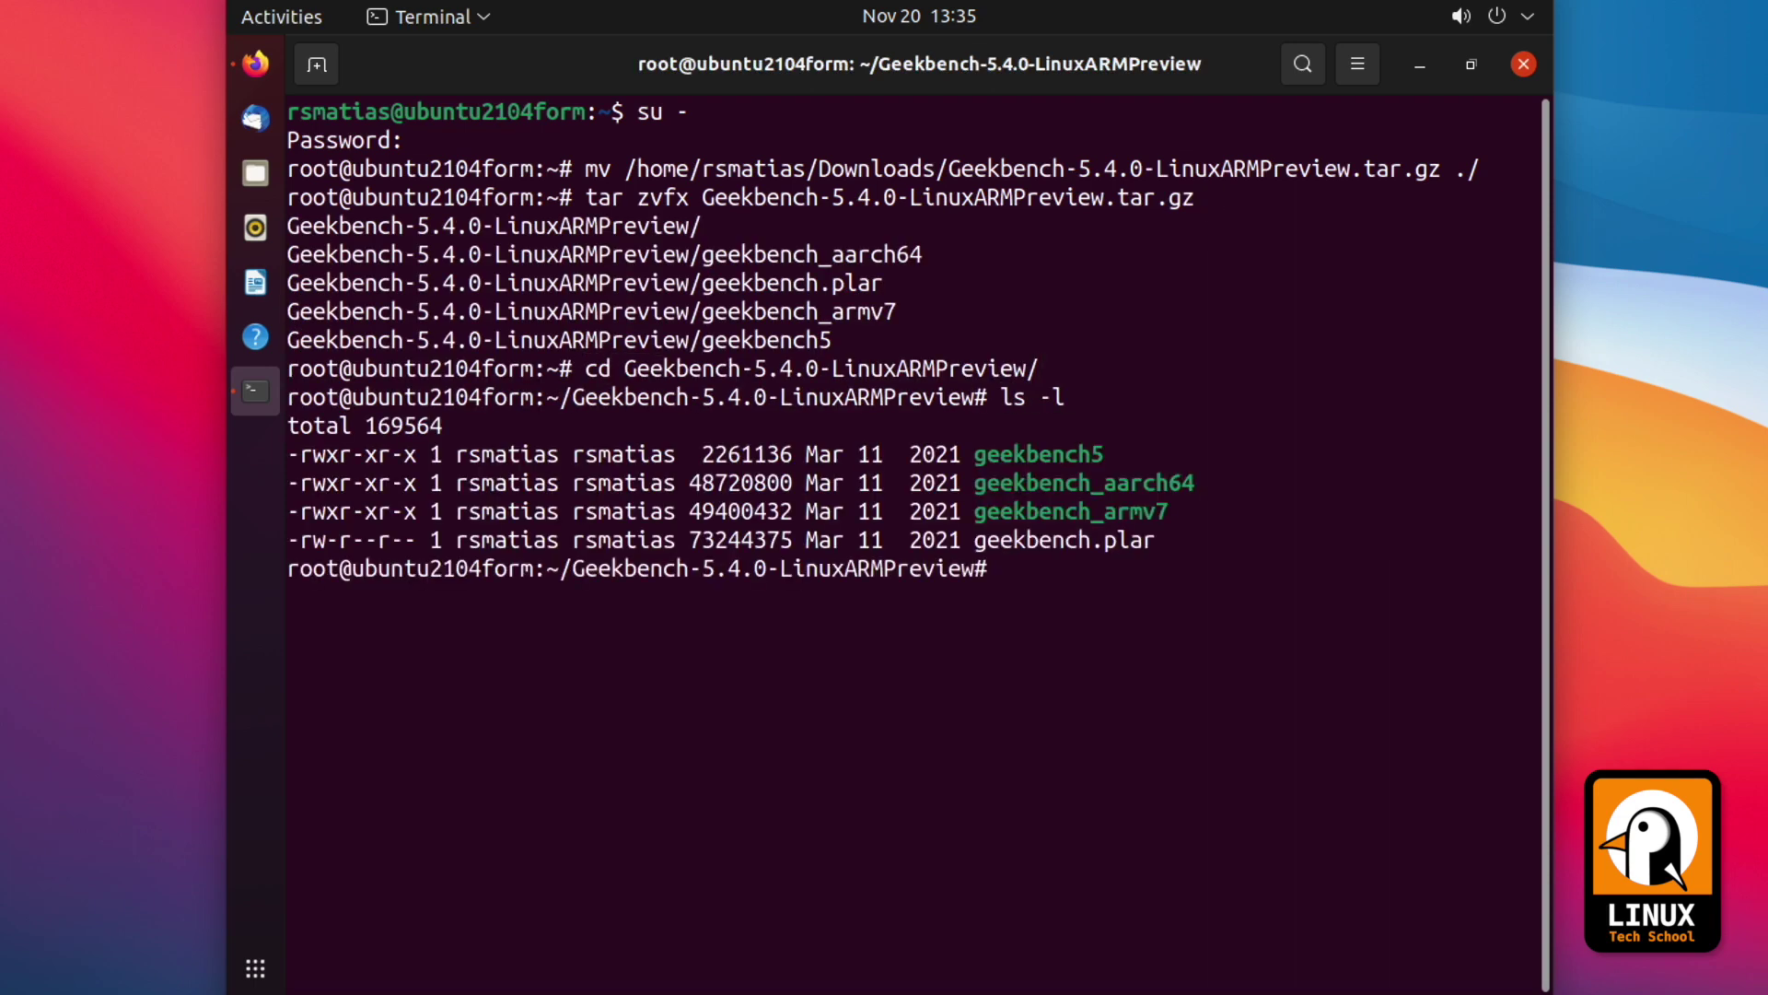
# Run ./geekbench5 and copy the result claim link it prints
pyautogui.write('./ge')
pyautogui.press('Tab')
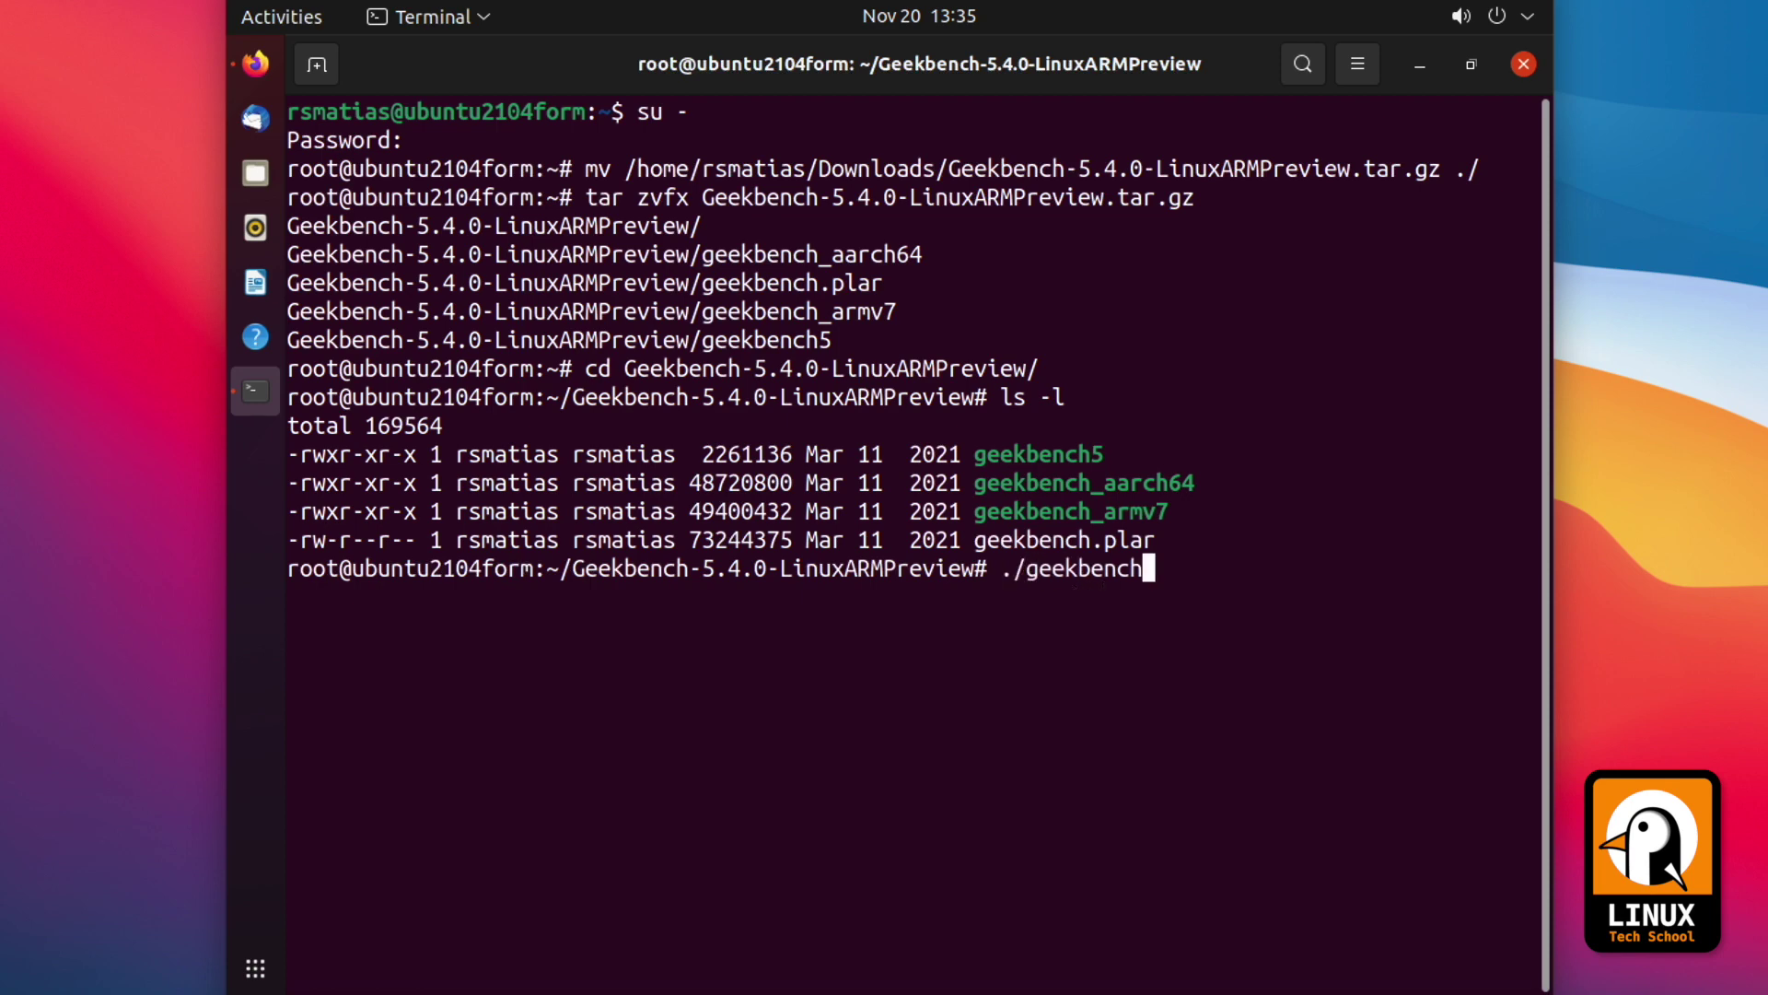
pyautogui.write('5')
pyautogui.press('Return')
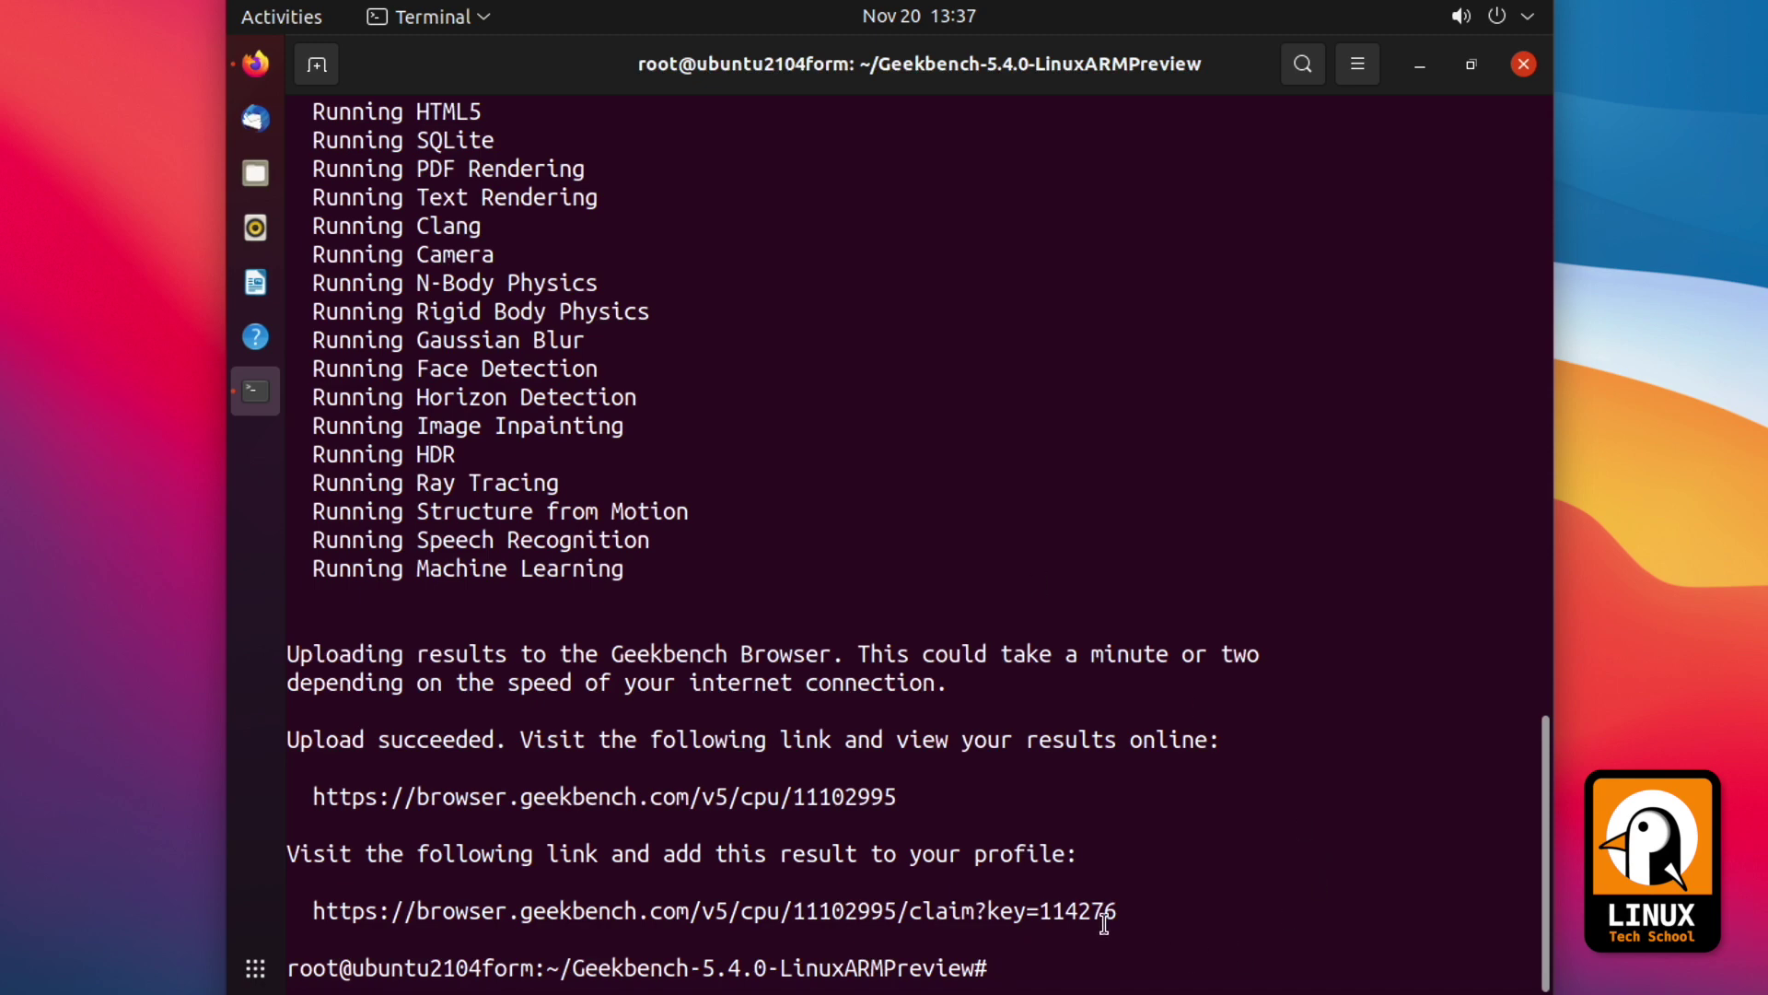
pyautogui.moveTo(1116, 910); pyautogui.dragTo(311, 910)
pyautogui.rightClick(357, 908)
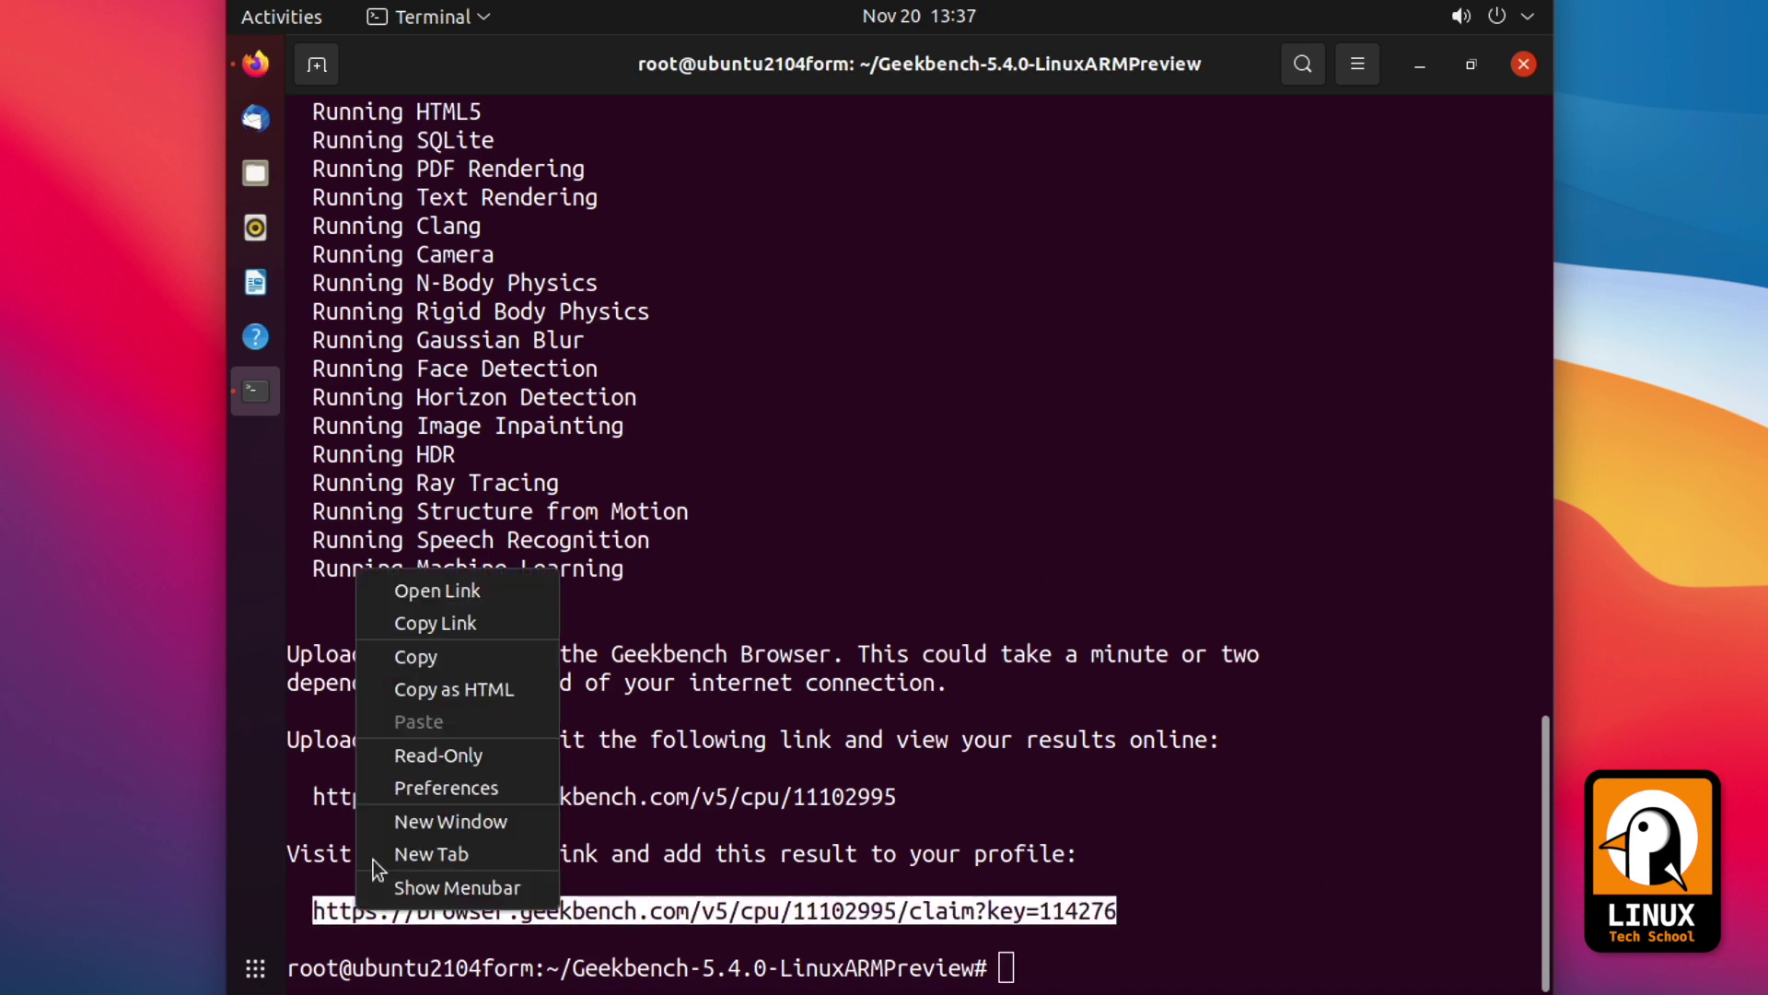
pyautogui.click(427, 657)
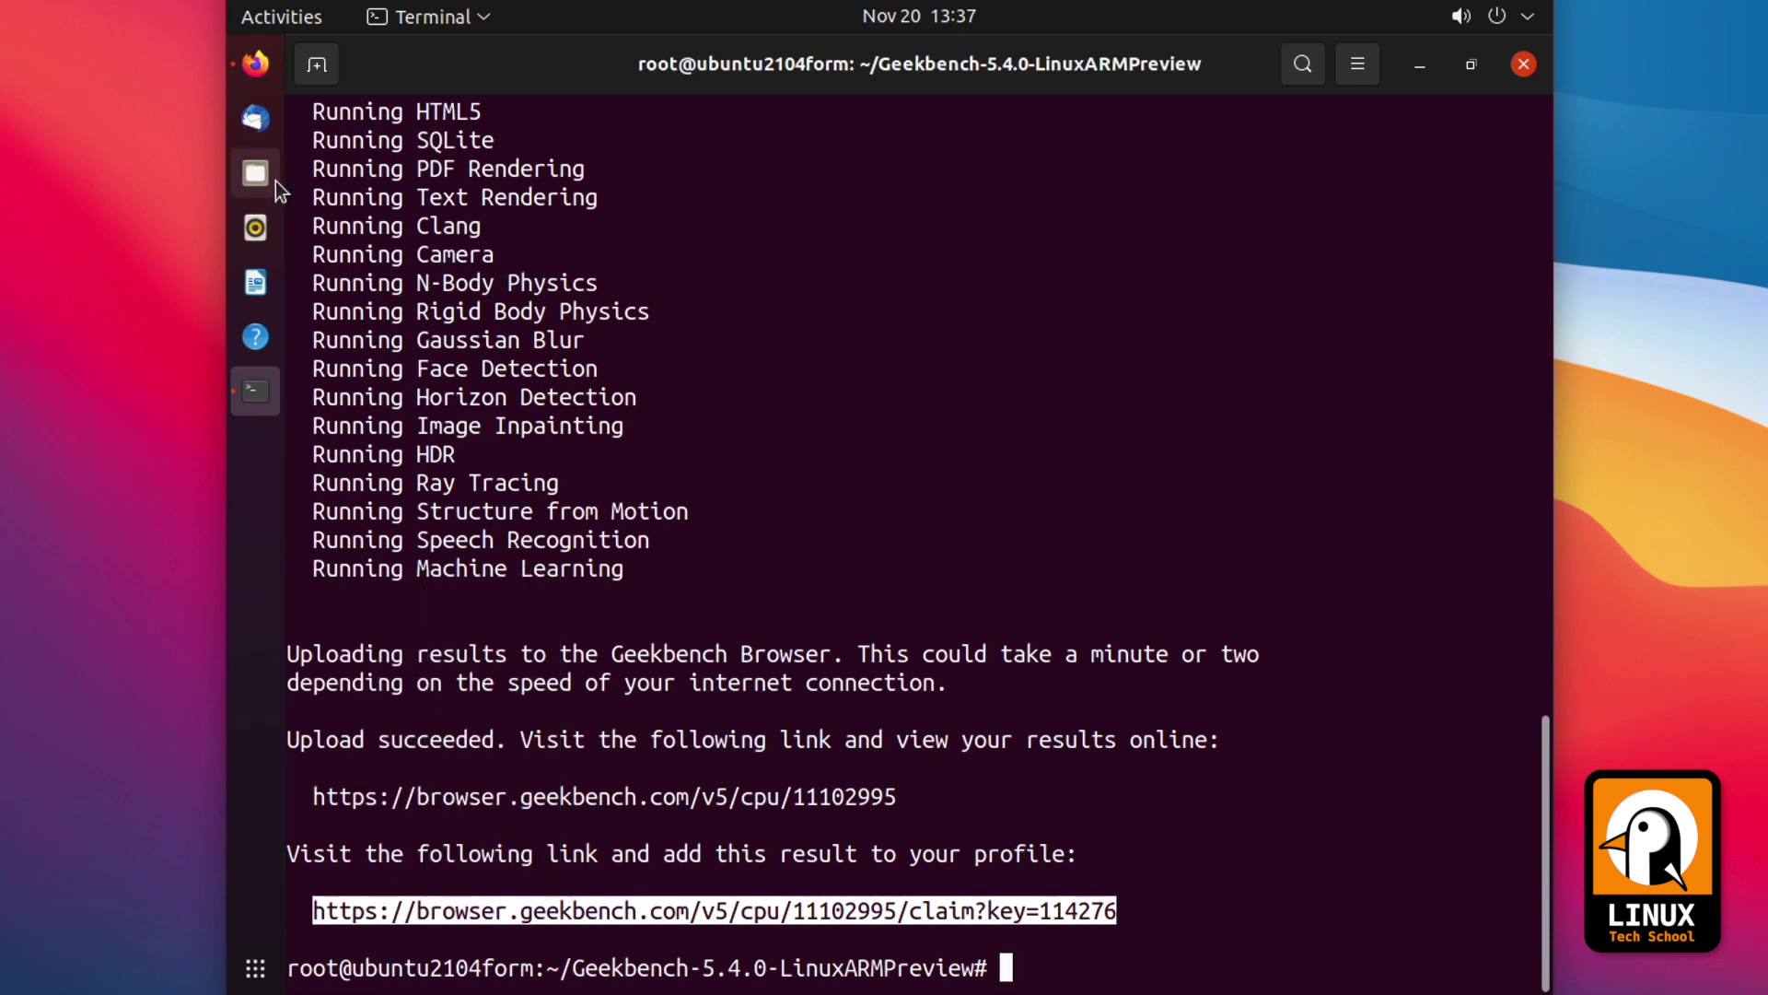
# Load the copied claim link in a new Firefox tab to view the 1616/4213 scores
pyautogui.click(255, 64)
pyautogui.click(603, 65)
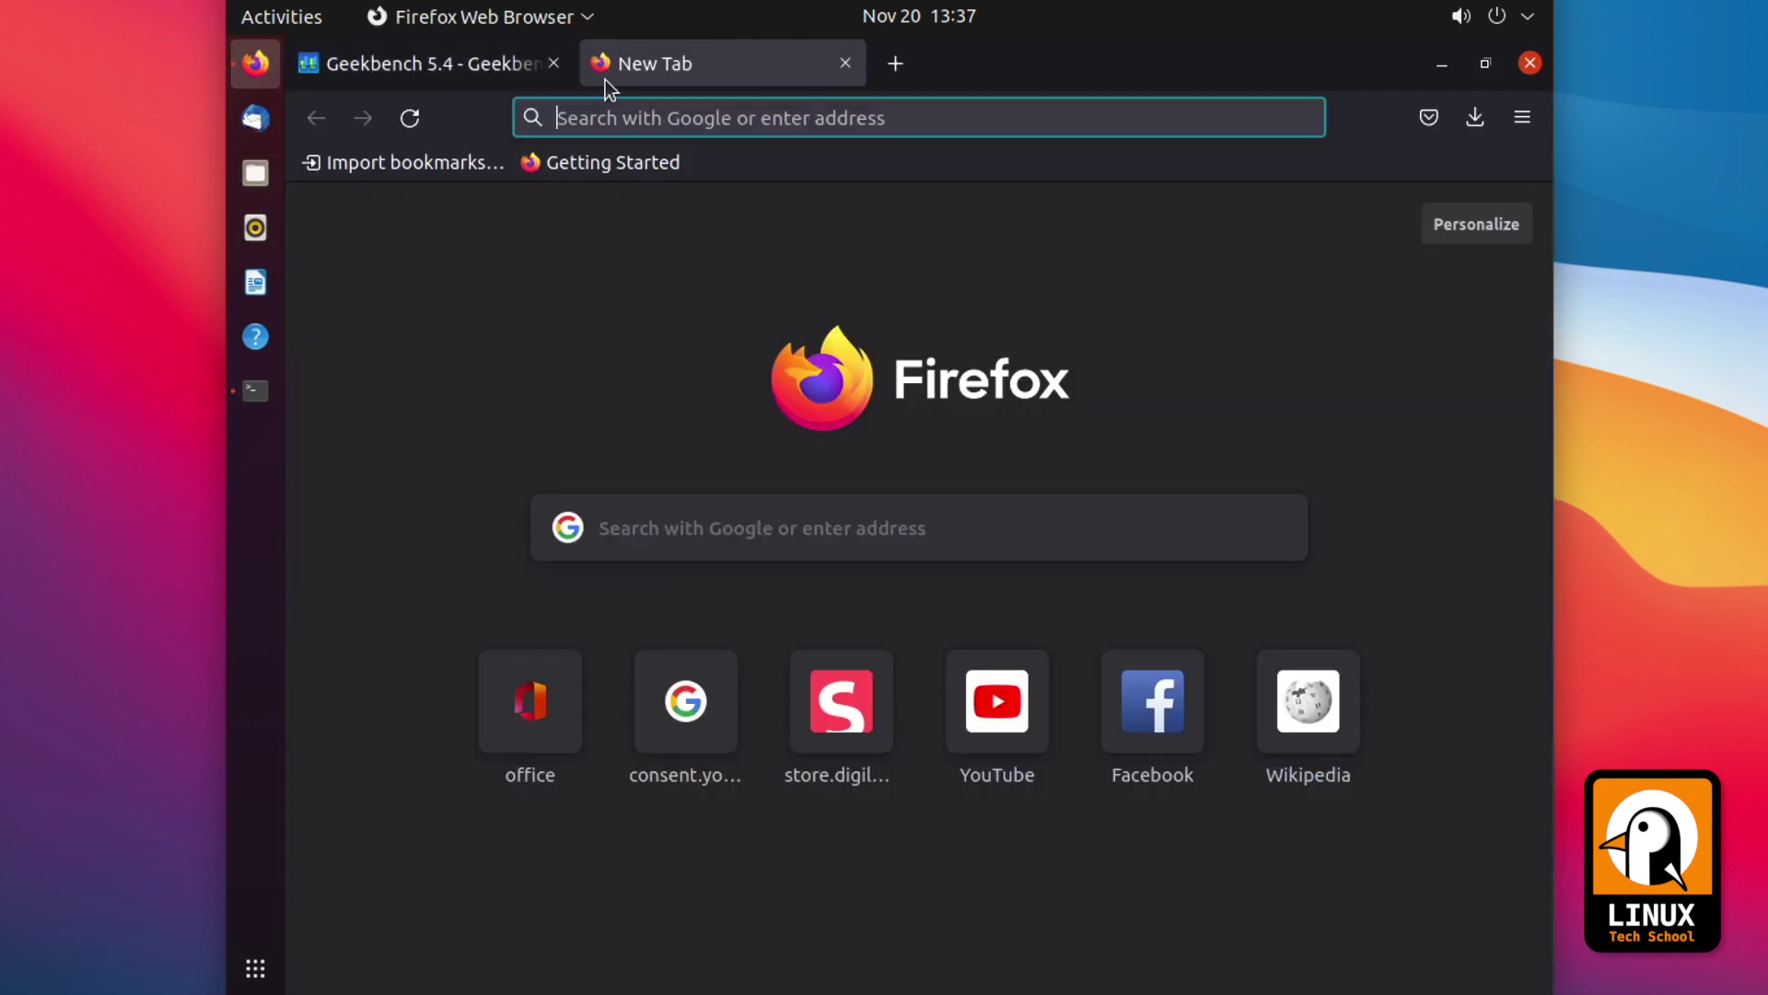
pyautogui.hotkey('ctrl', 'v')
pyautogui.press('Return')
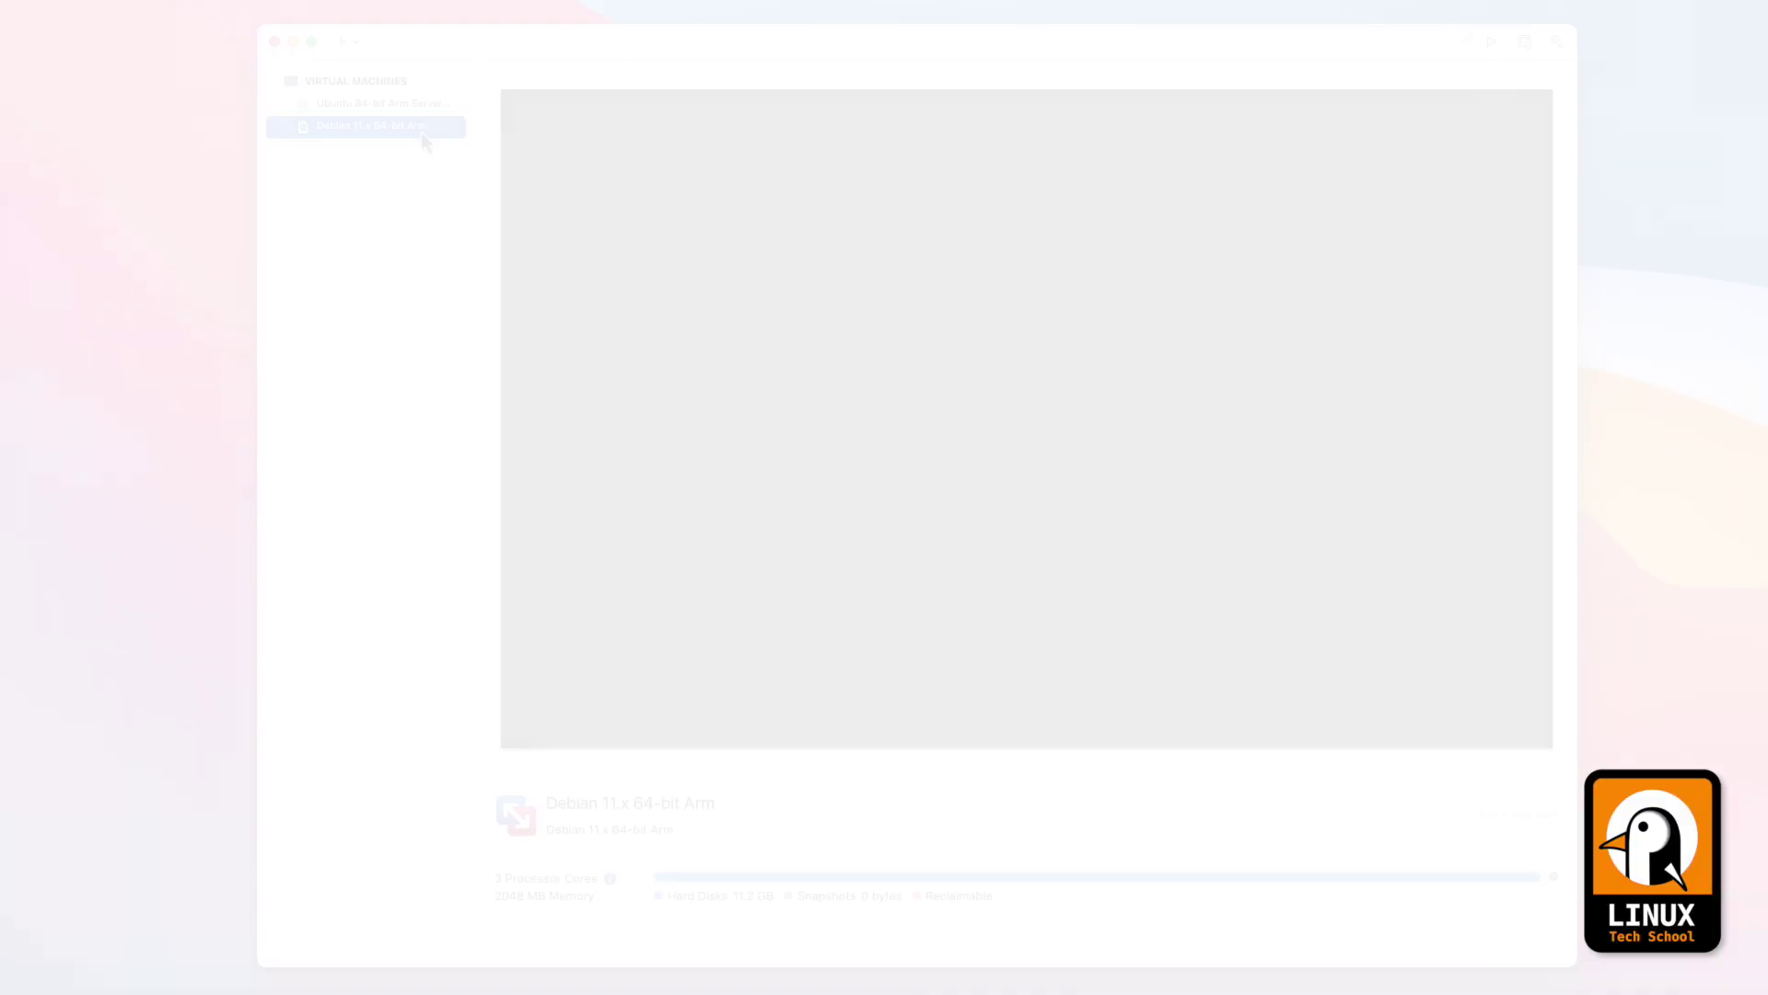
# Set the Debian 11 VM to 7 processor cores under Settings > Processors & Memory
pyautogui.rightClick(422, 131)
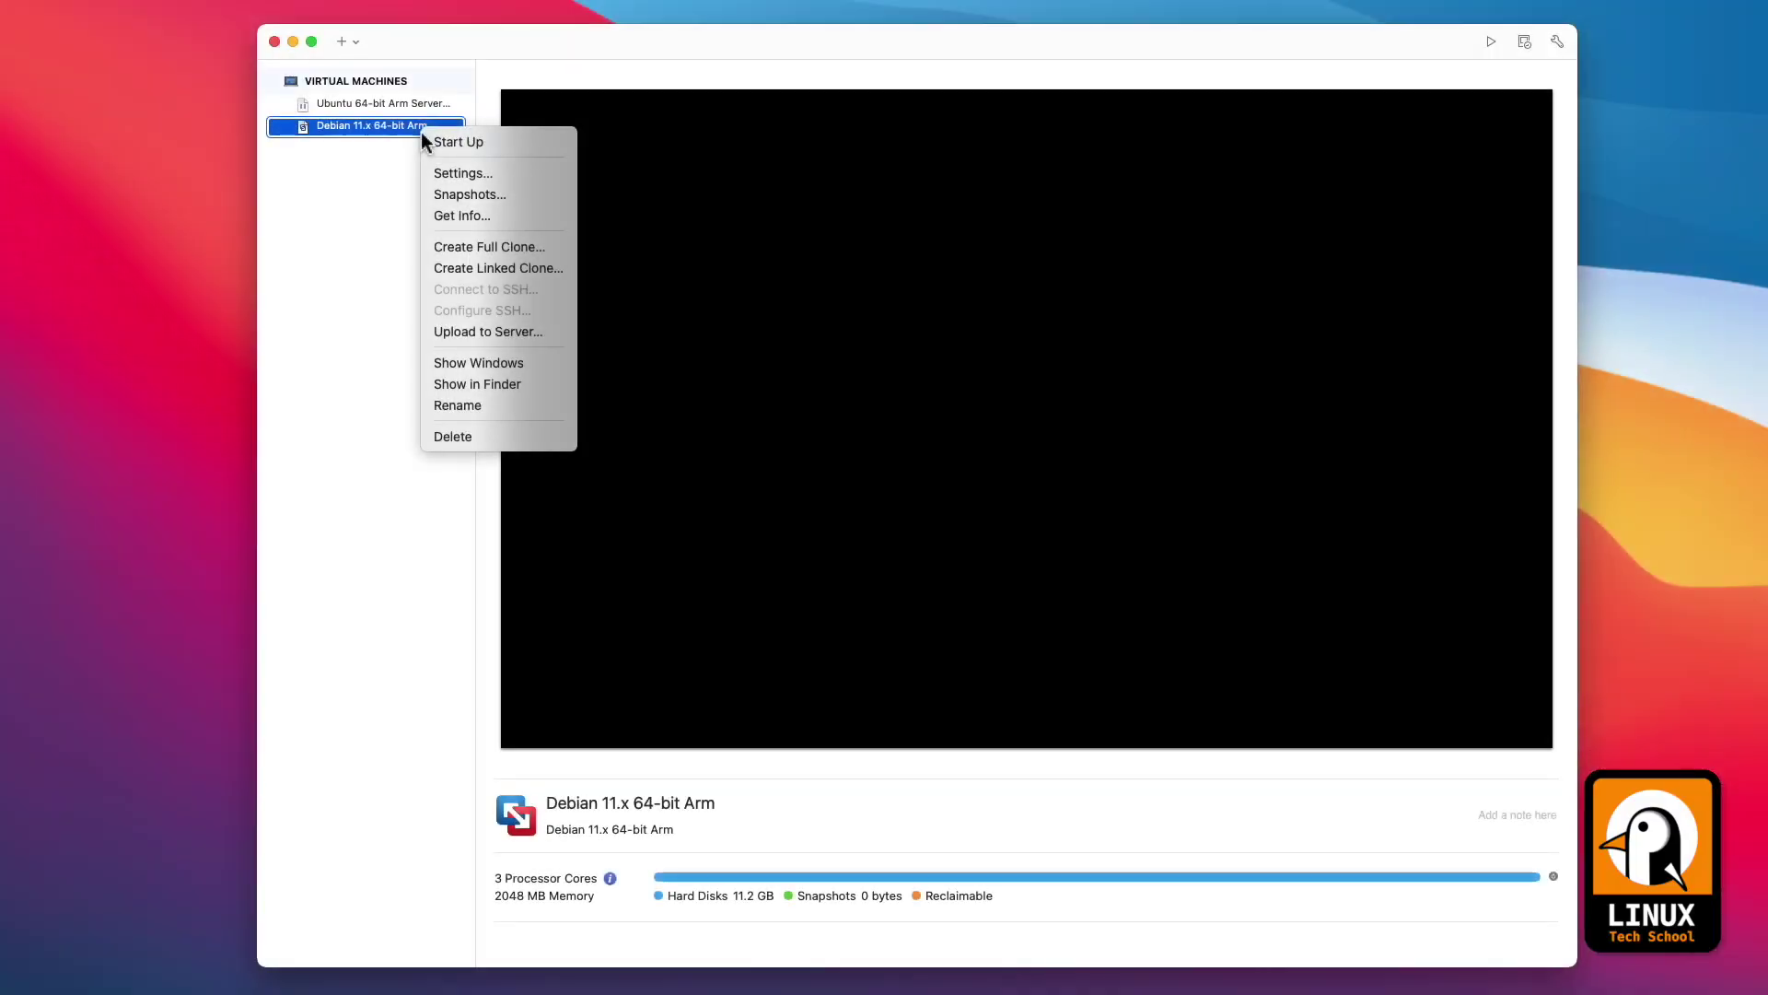
pyautogui.click(464, 175)
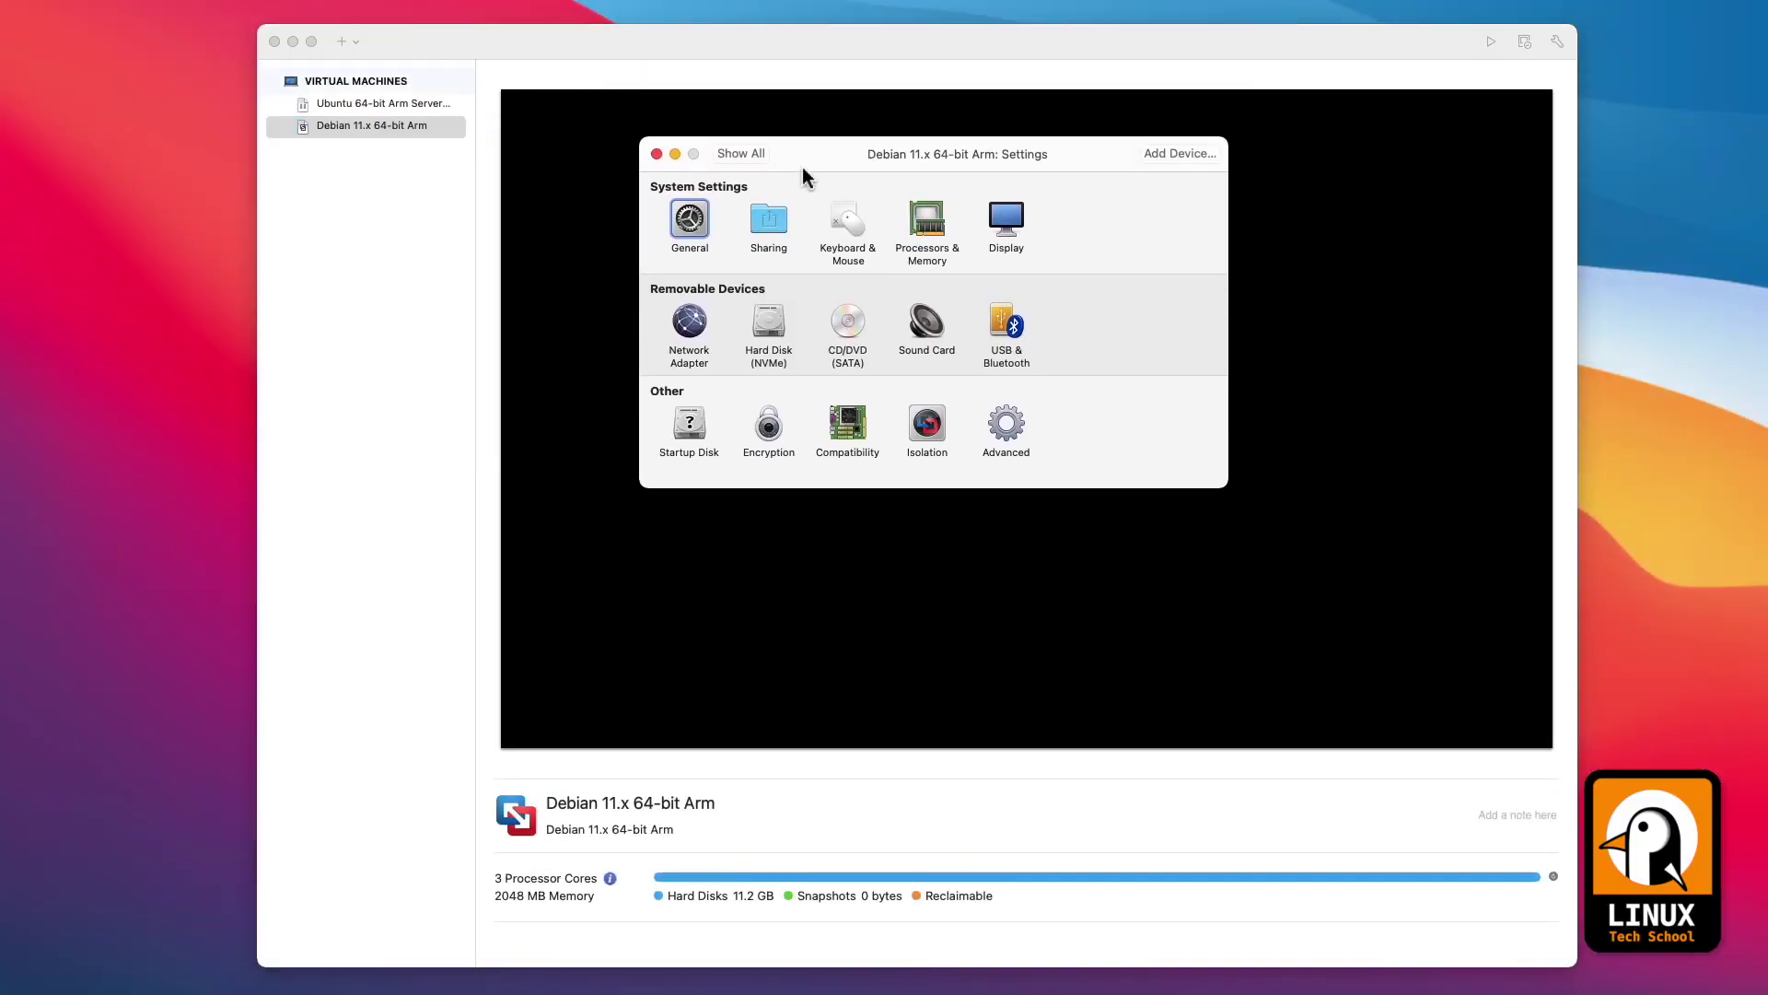
pyautogui.click(949, 232)
pyautogui.click(836, 236)
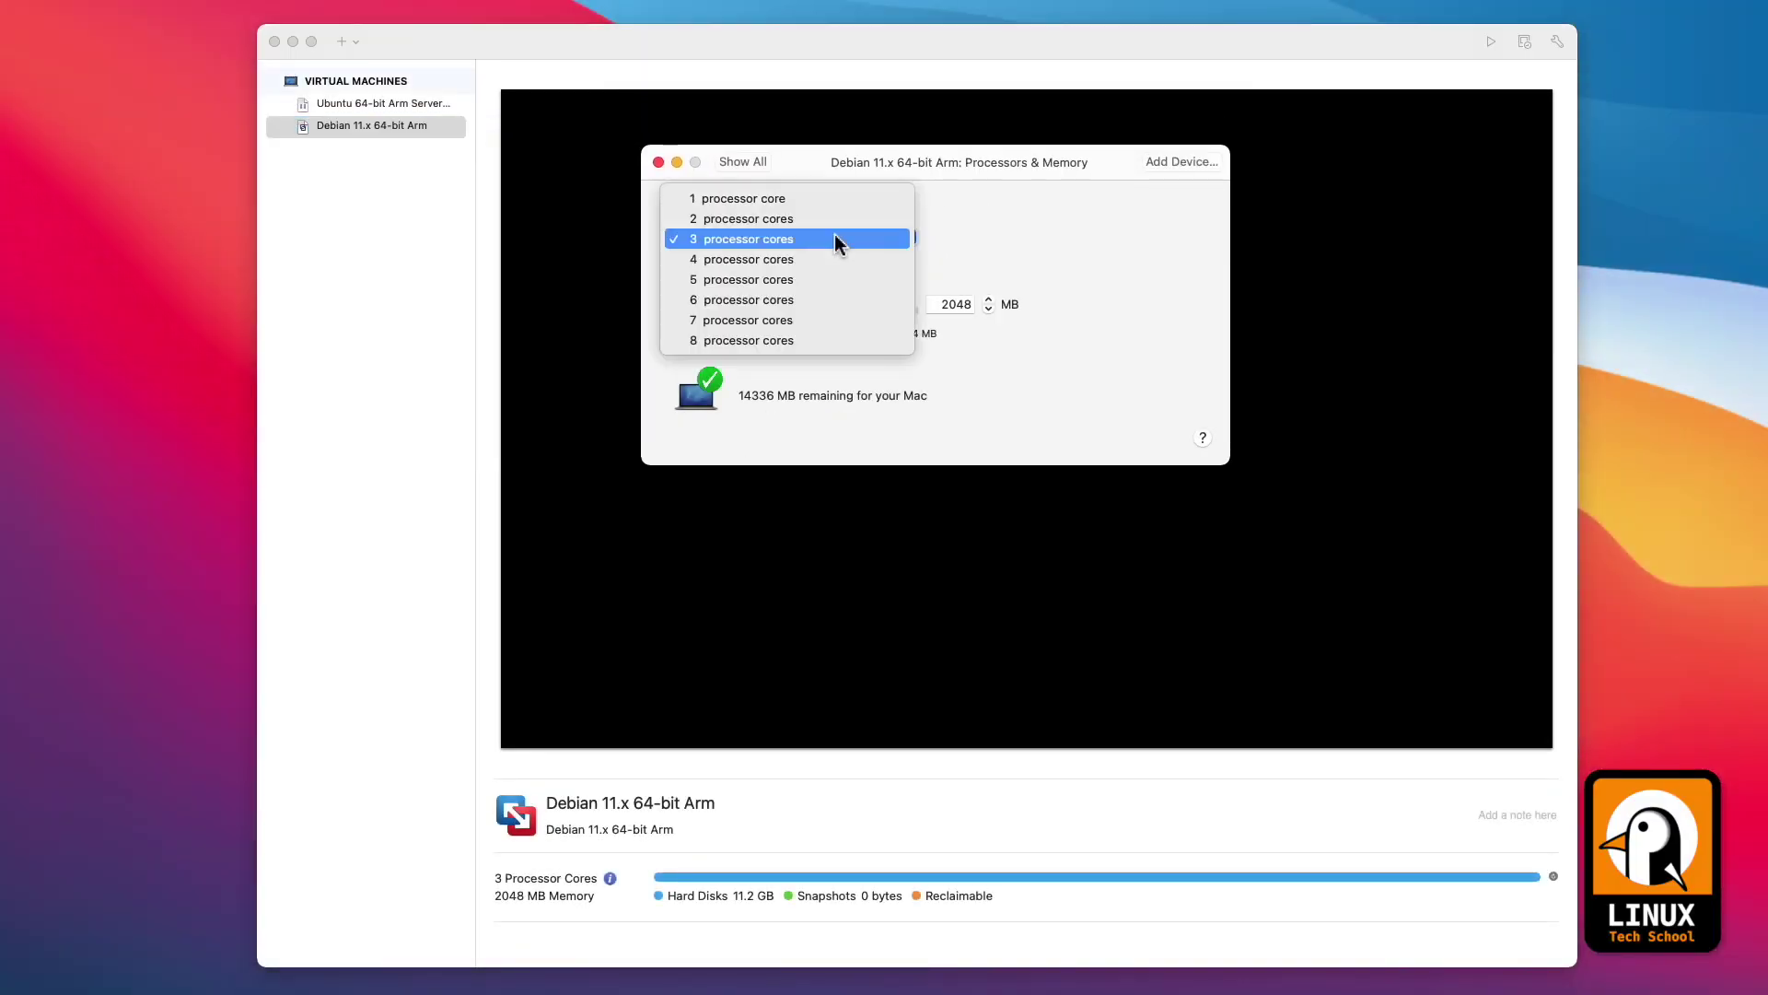
pyautogui.click(800, 320)
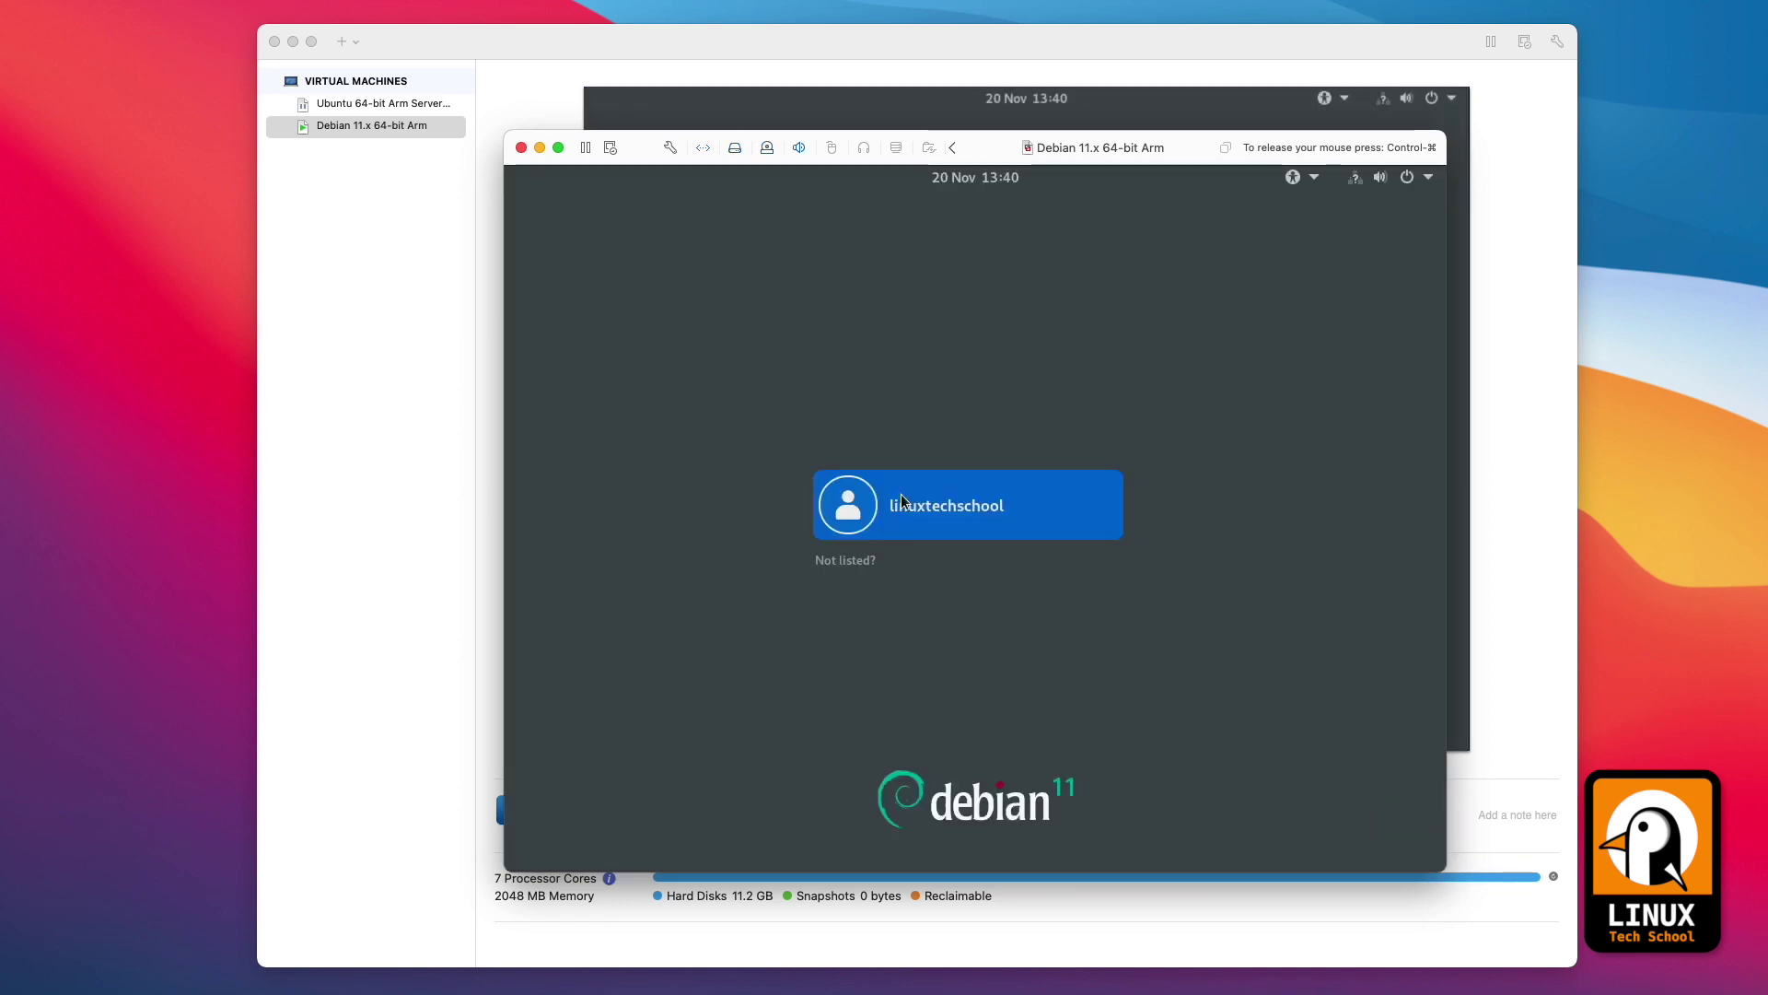
# Log into the Debian VM by selecting the user account and entering its password
pyautogui.click(900, 493)
pyautogui.write('•••••••••')
pyautogui.press('Return')
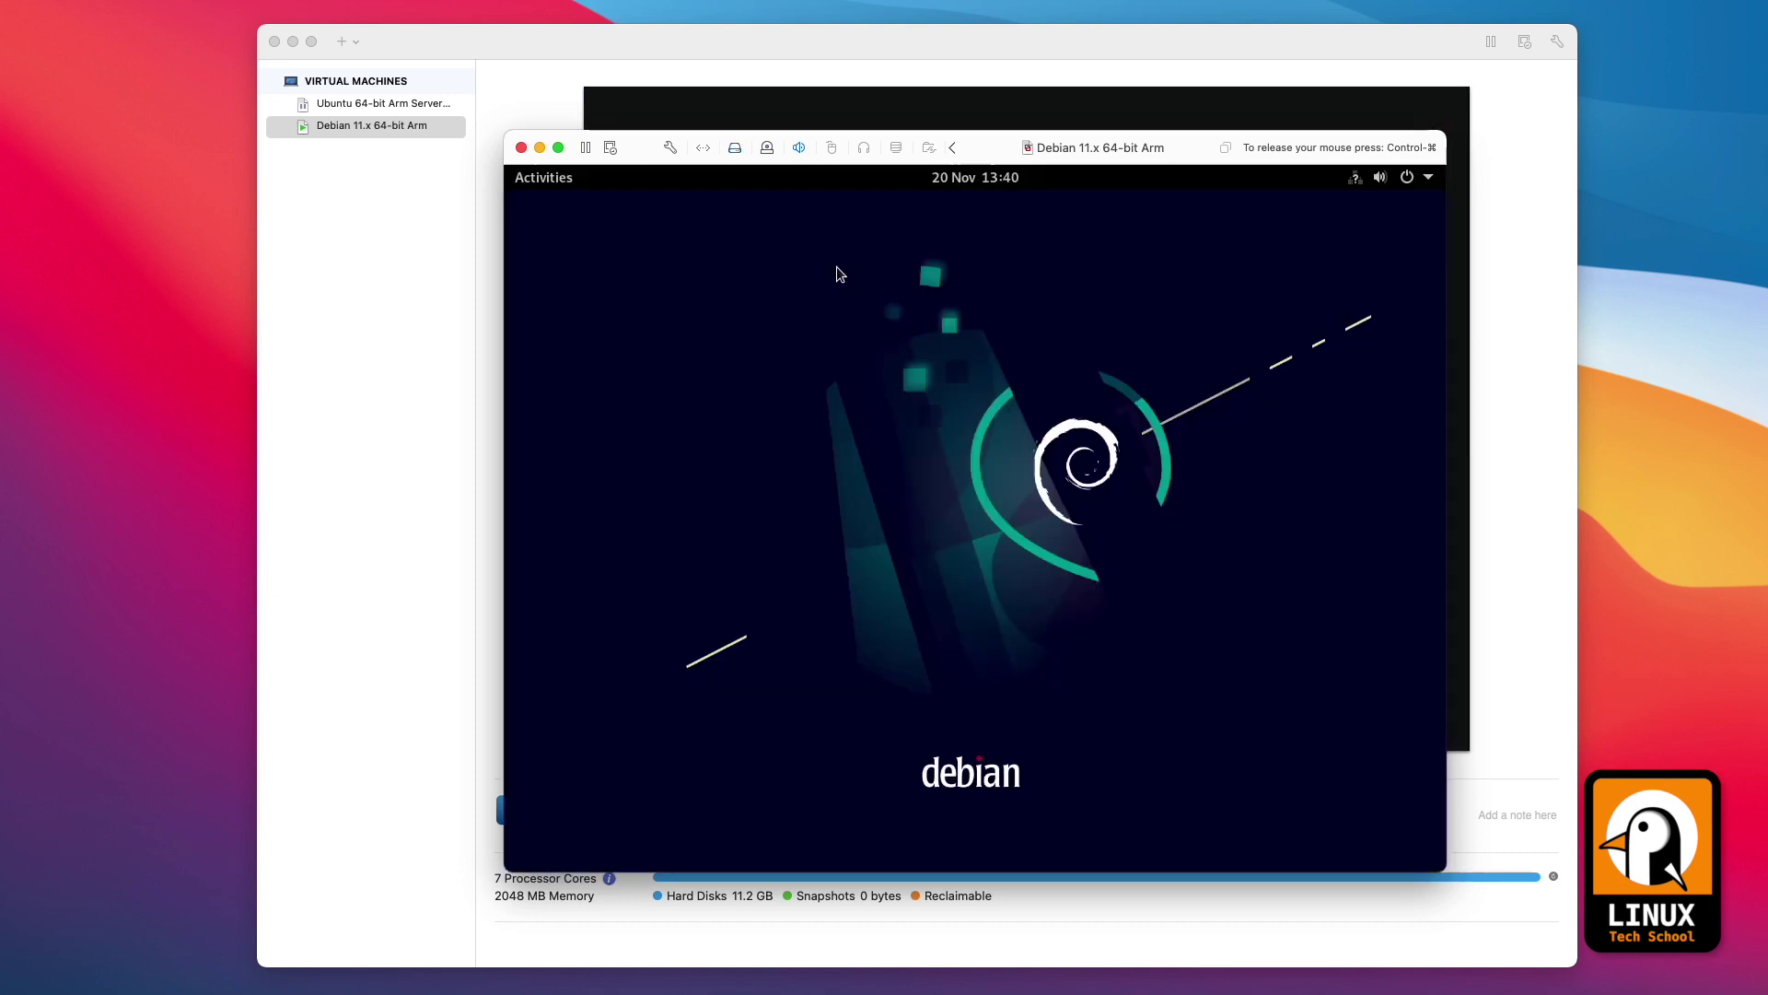
pyautogui.moveTo(999, 155); pyautogui.dragTo(962, 152)
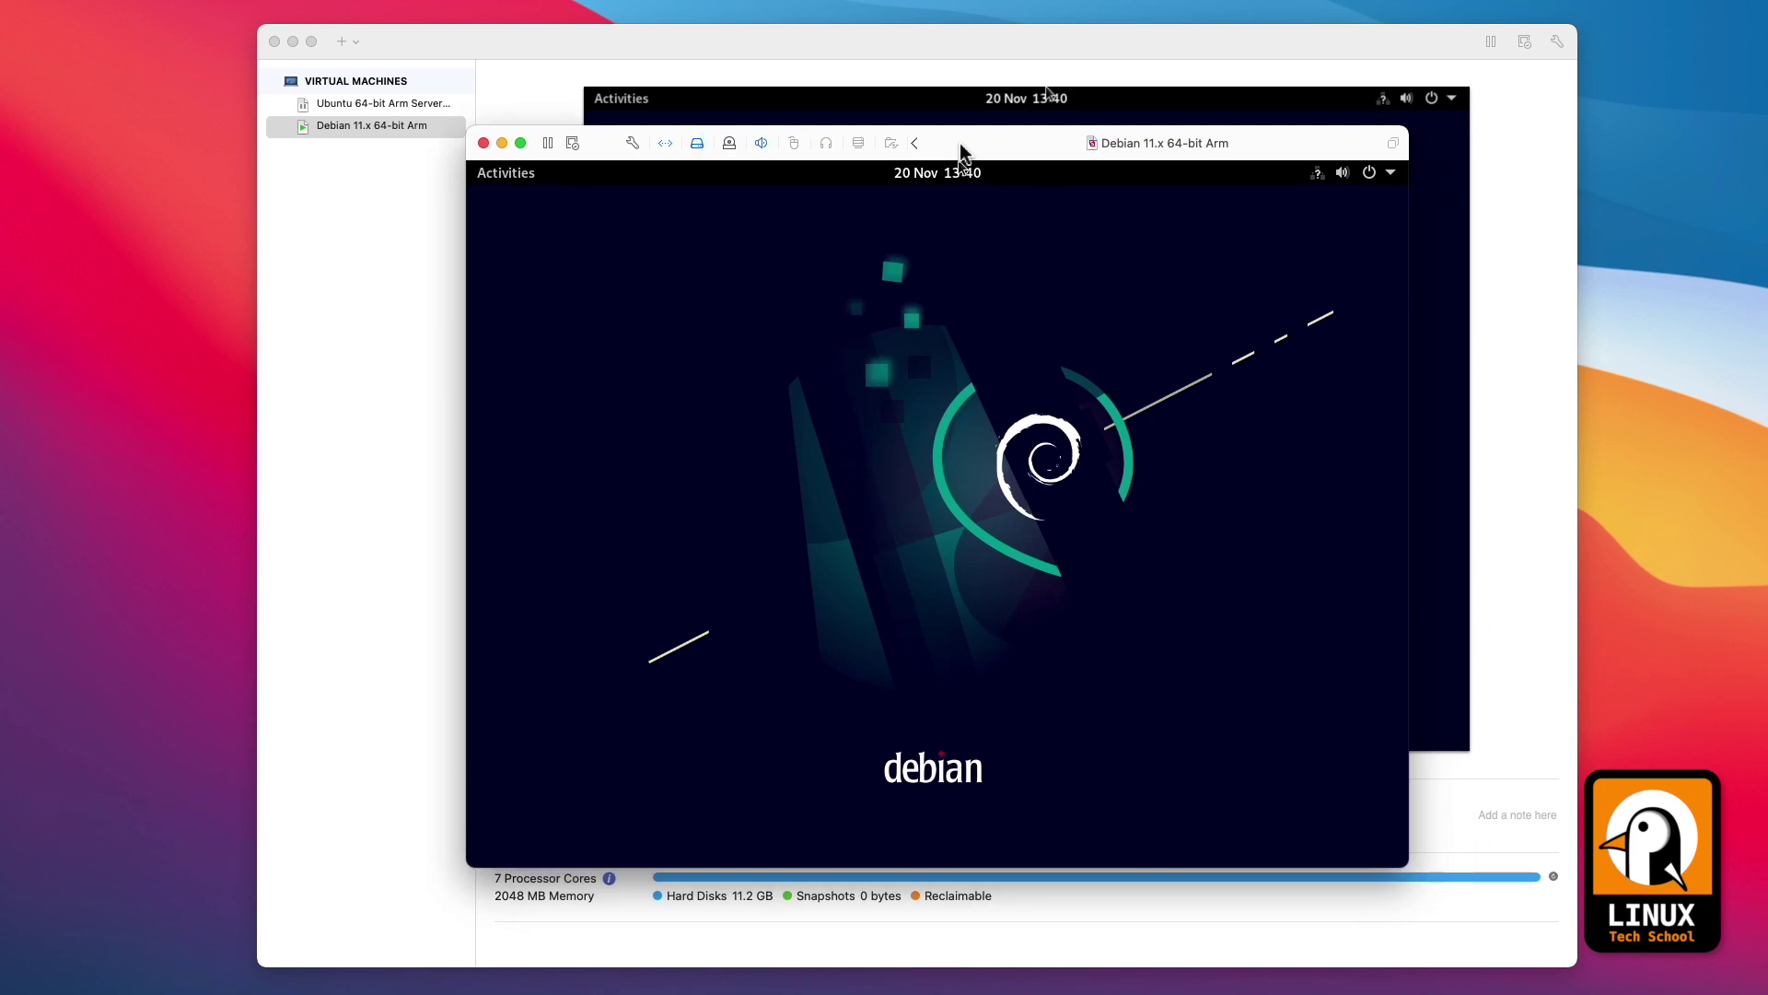
# Launch Terminal by searching 'ter' in Activities
pyautogui.click(489, 173)
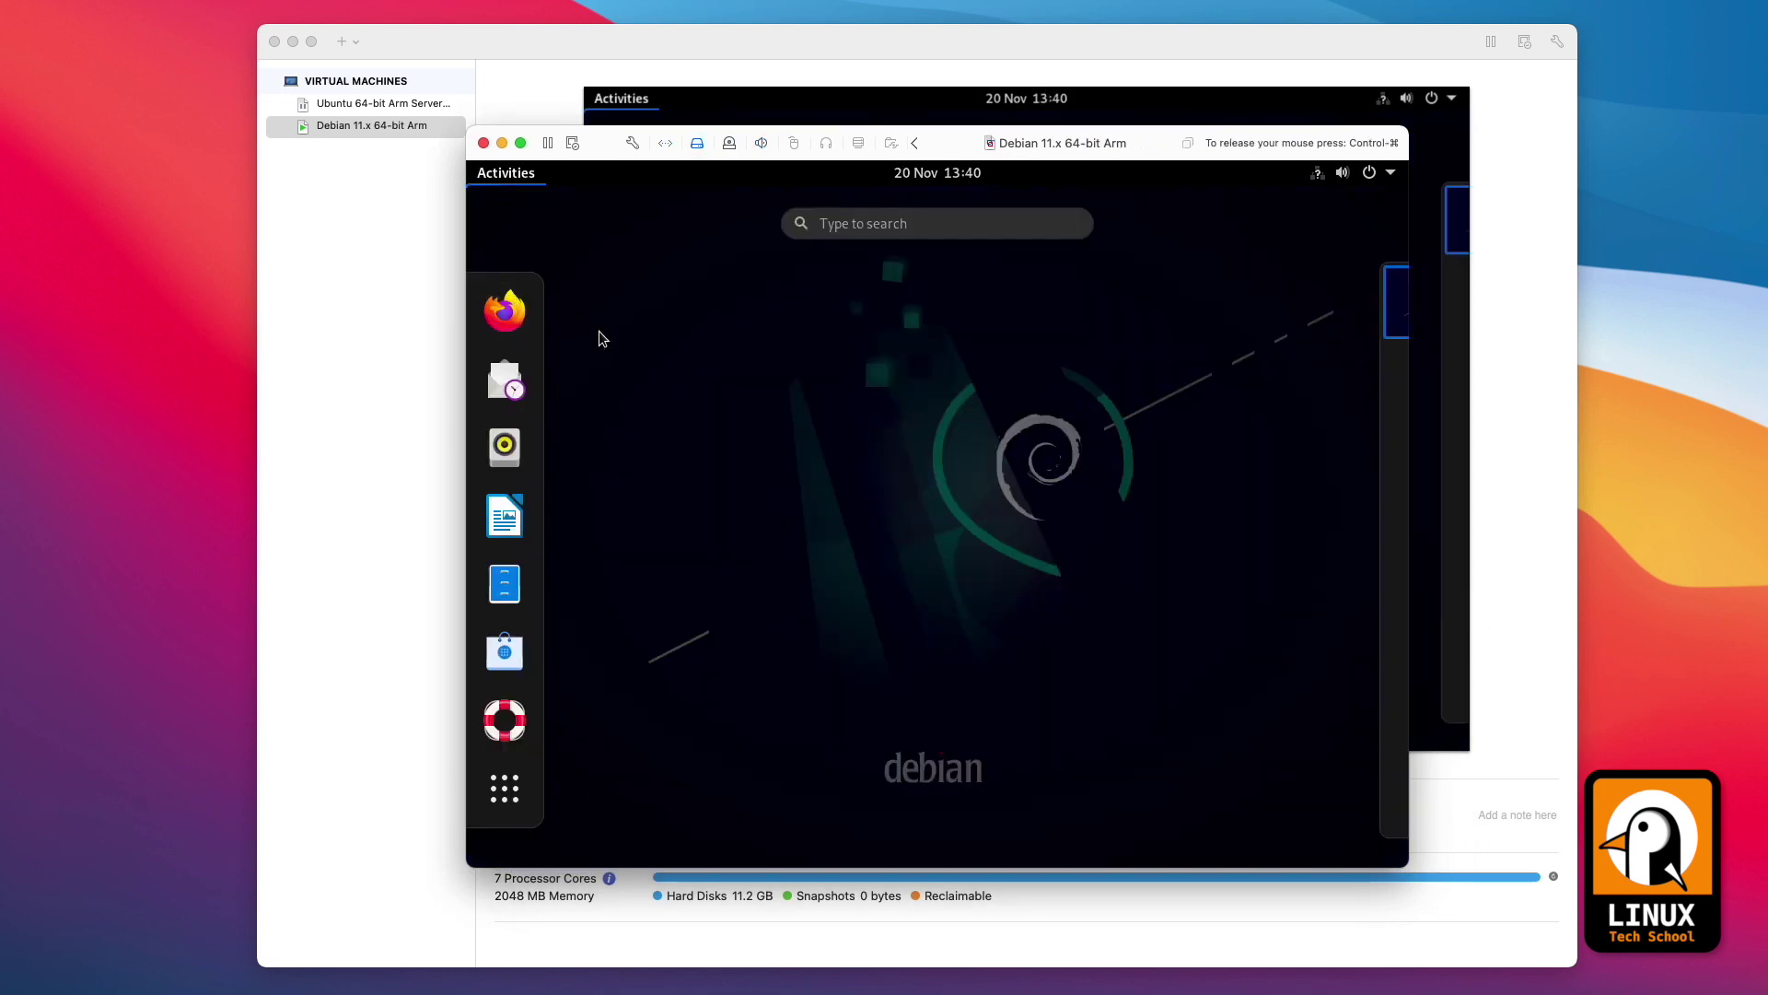
pyautogui.click(870, 222)
pyautogui.write('ter')
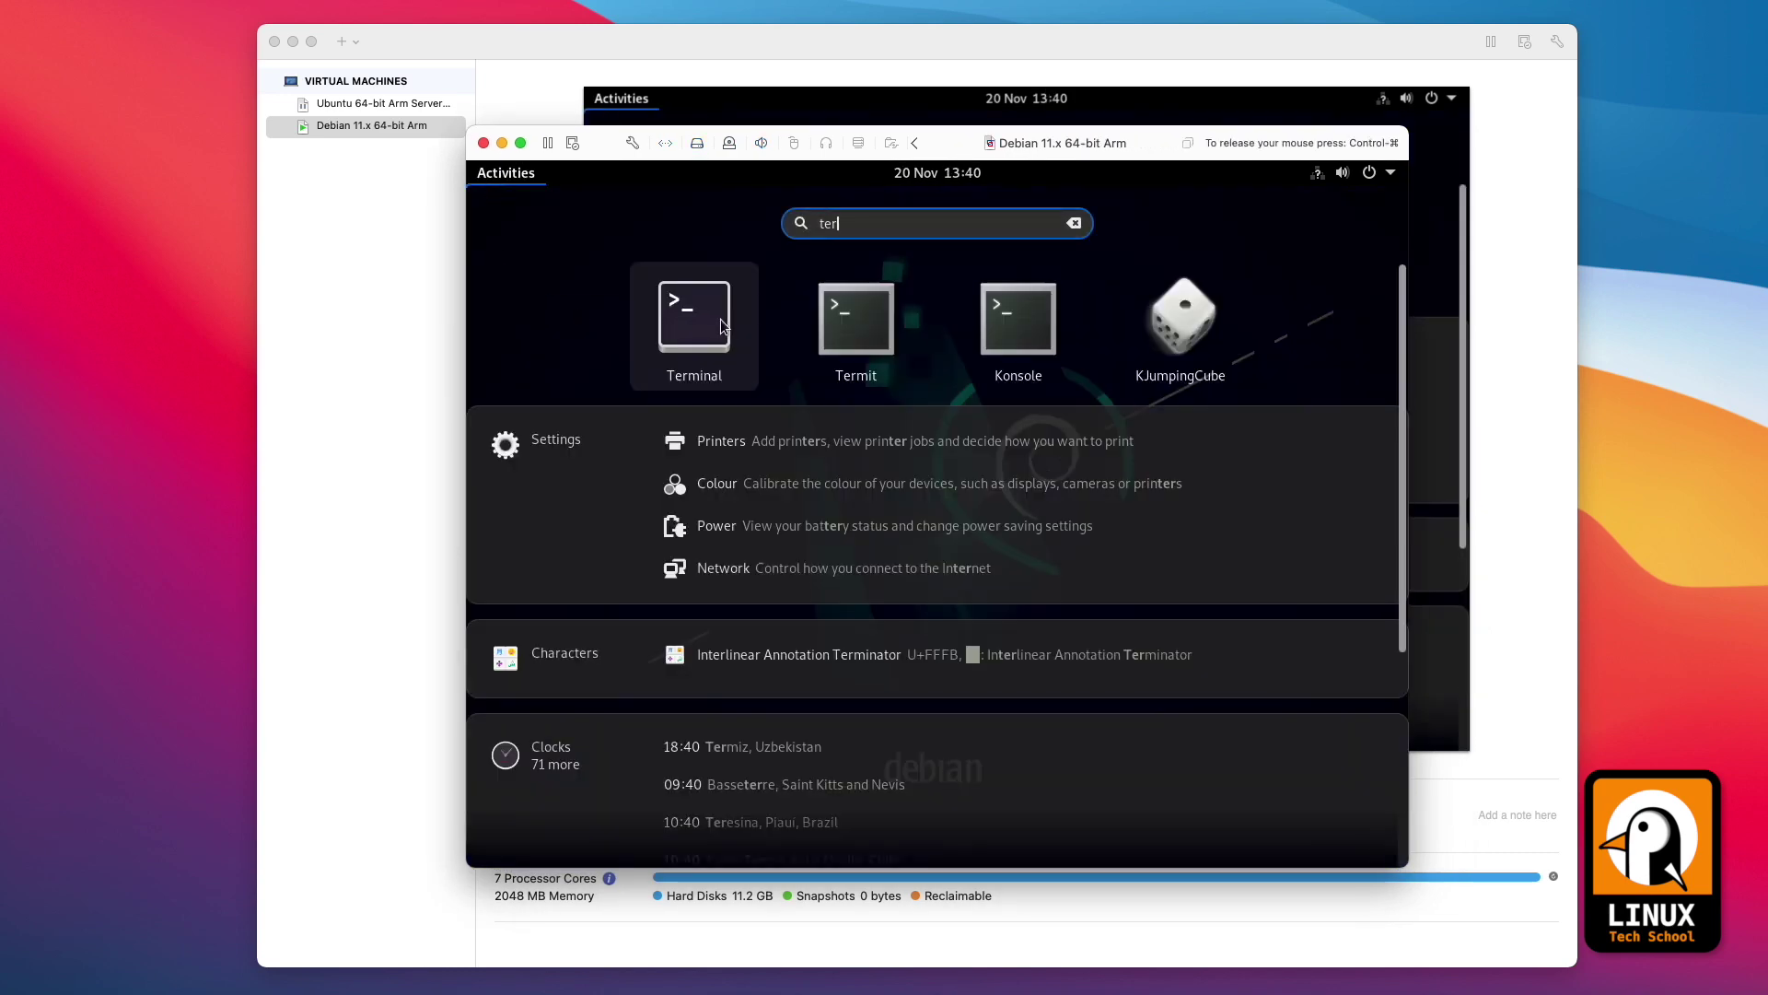
pyautogui.press('Return')
# Switch to root with su -, change into the Geekbench folder and list its files
pyautogui.write('su -')
pyautogui.press('Return')
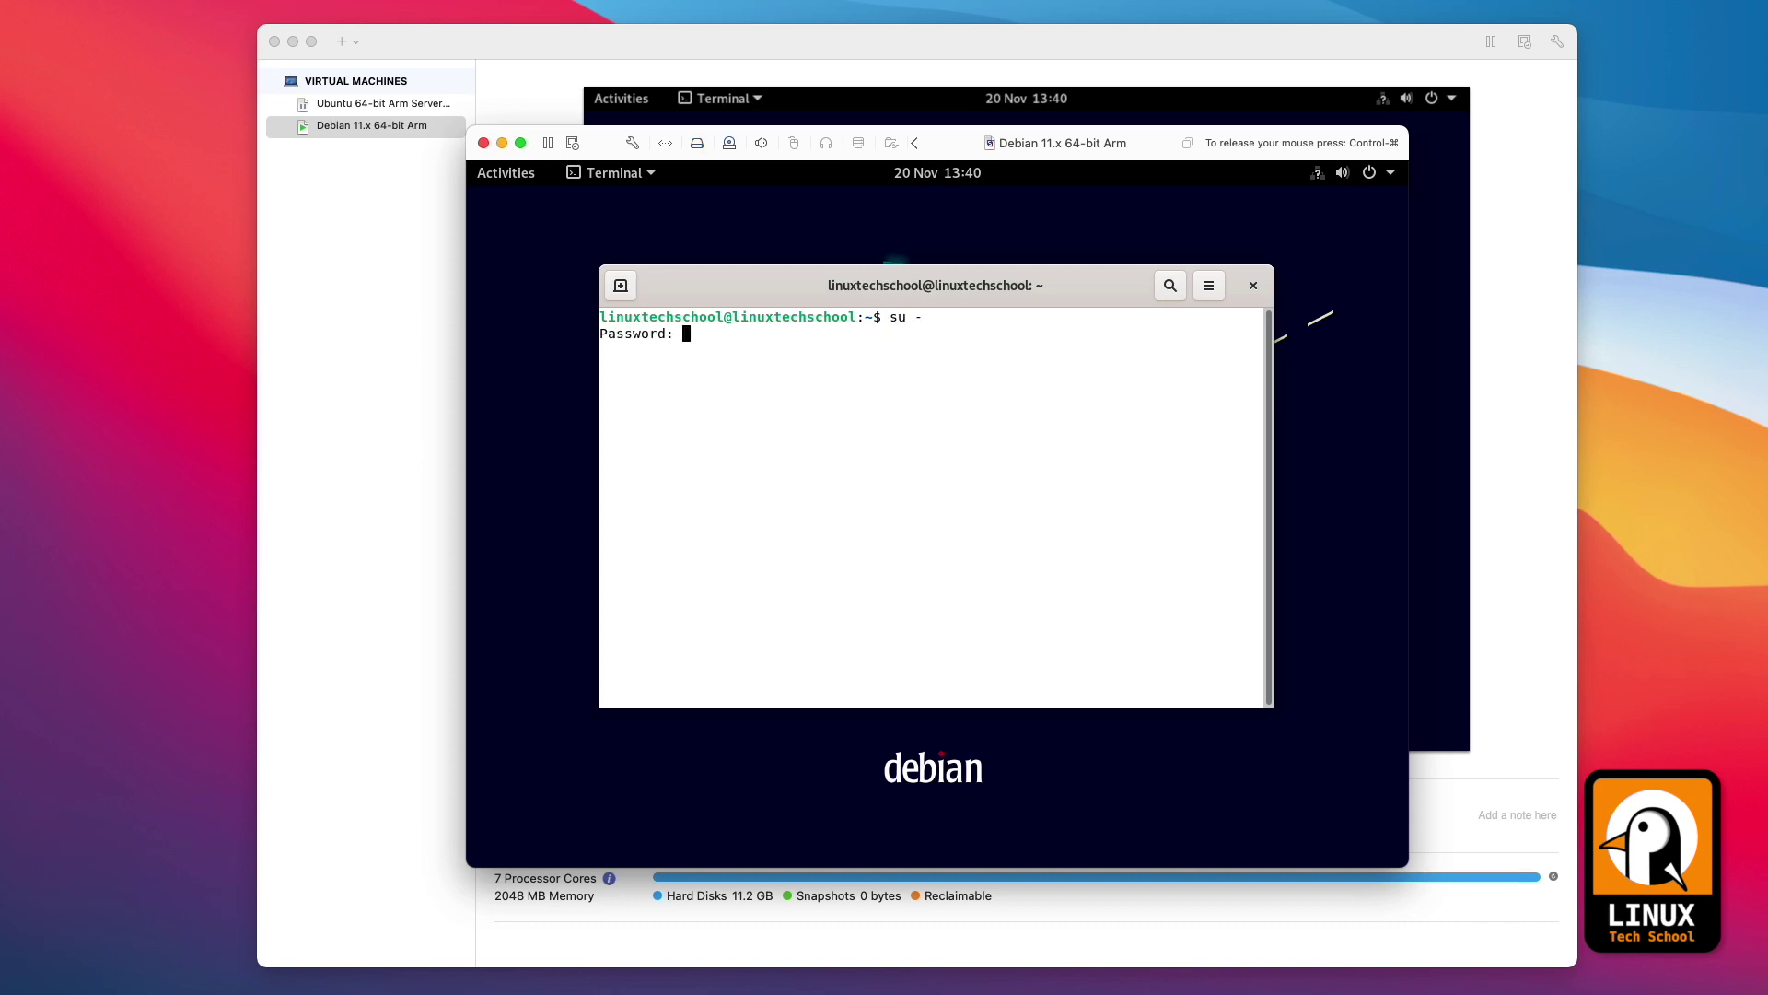
pyautogui.press('Return')
pyautogui.write('cd G')
pyautogui.press('Tab')
pyautogui.press('Return')
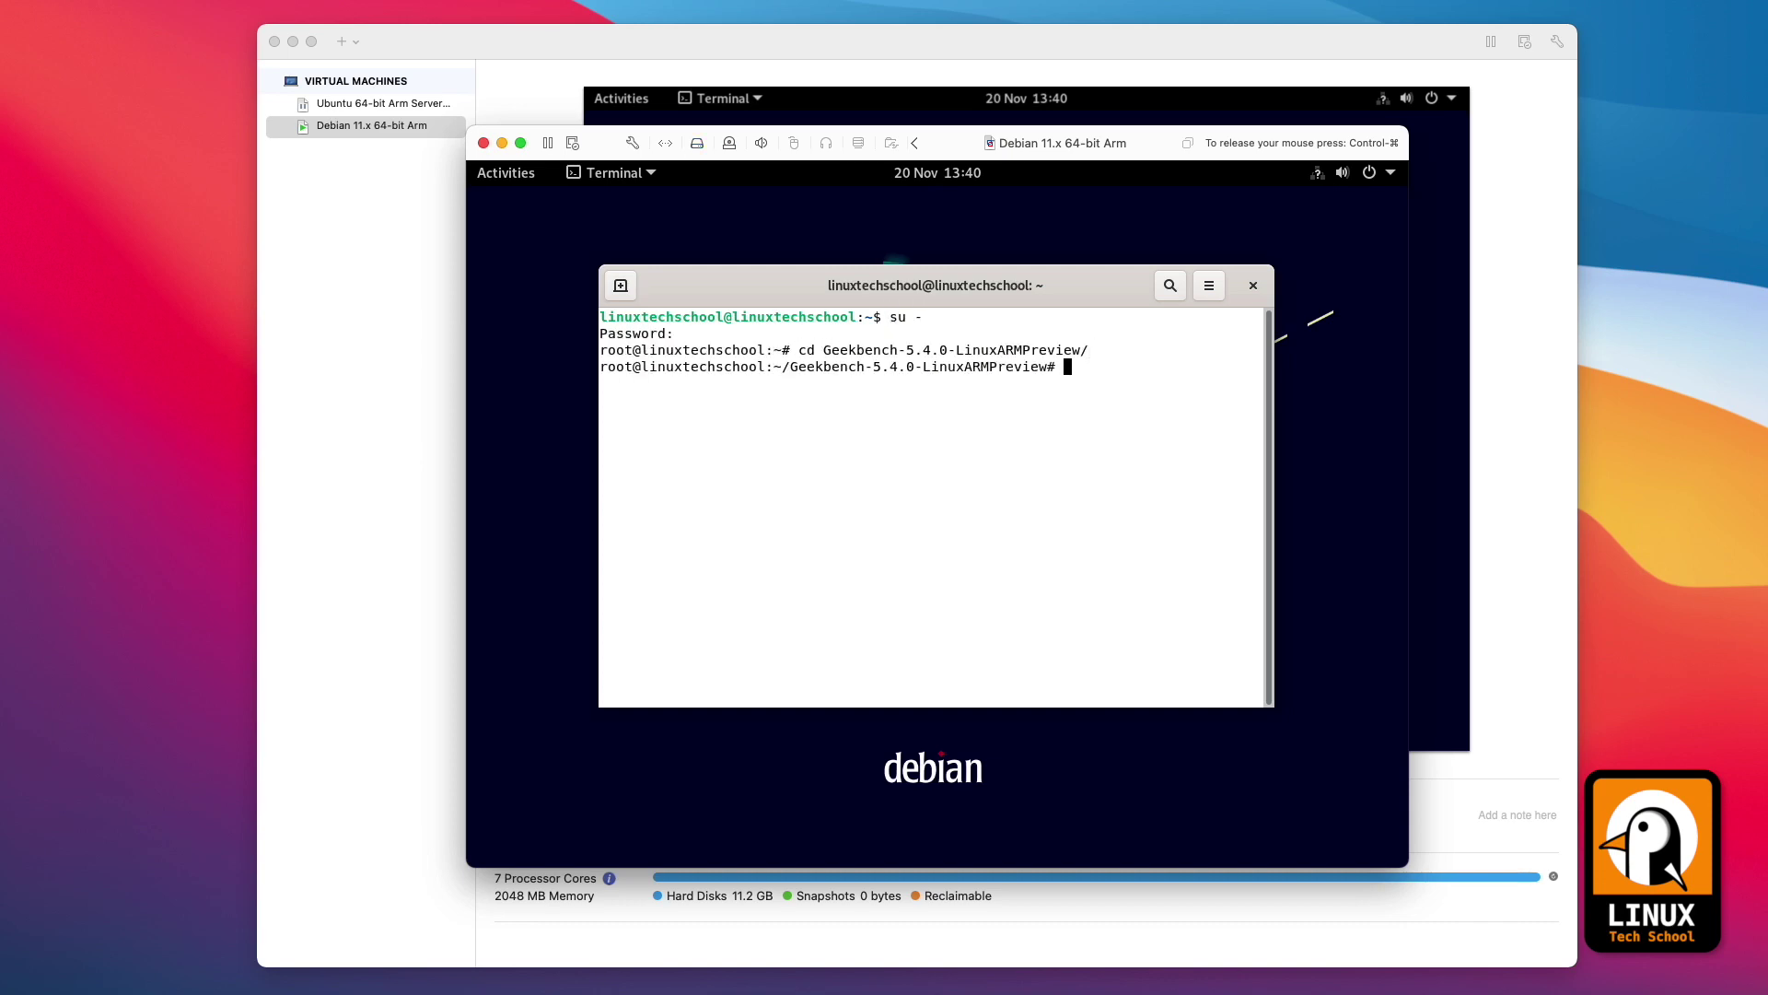
pyautogui.write('ls -l')
pyautogui.press('Return')
# Run ./geekbench5 as root in a maximized terminal window
pyautogui.write('./gee')
pyautogui.press('Tab')
pyautogui.moveTo(1042, 268); pyautogui.dragTo(1054, 159)
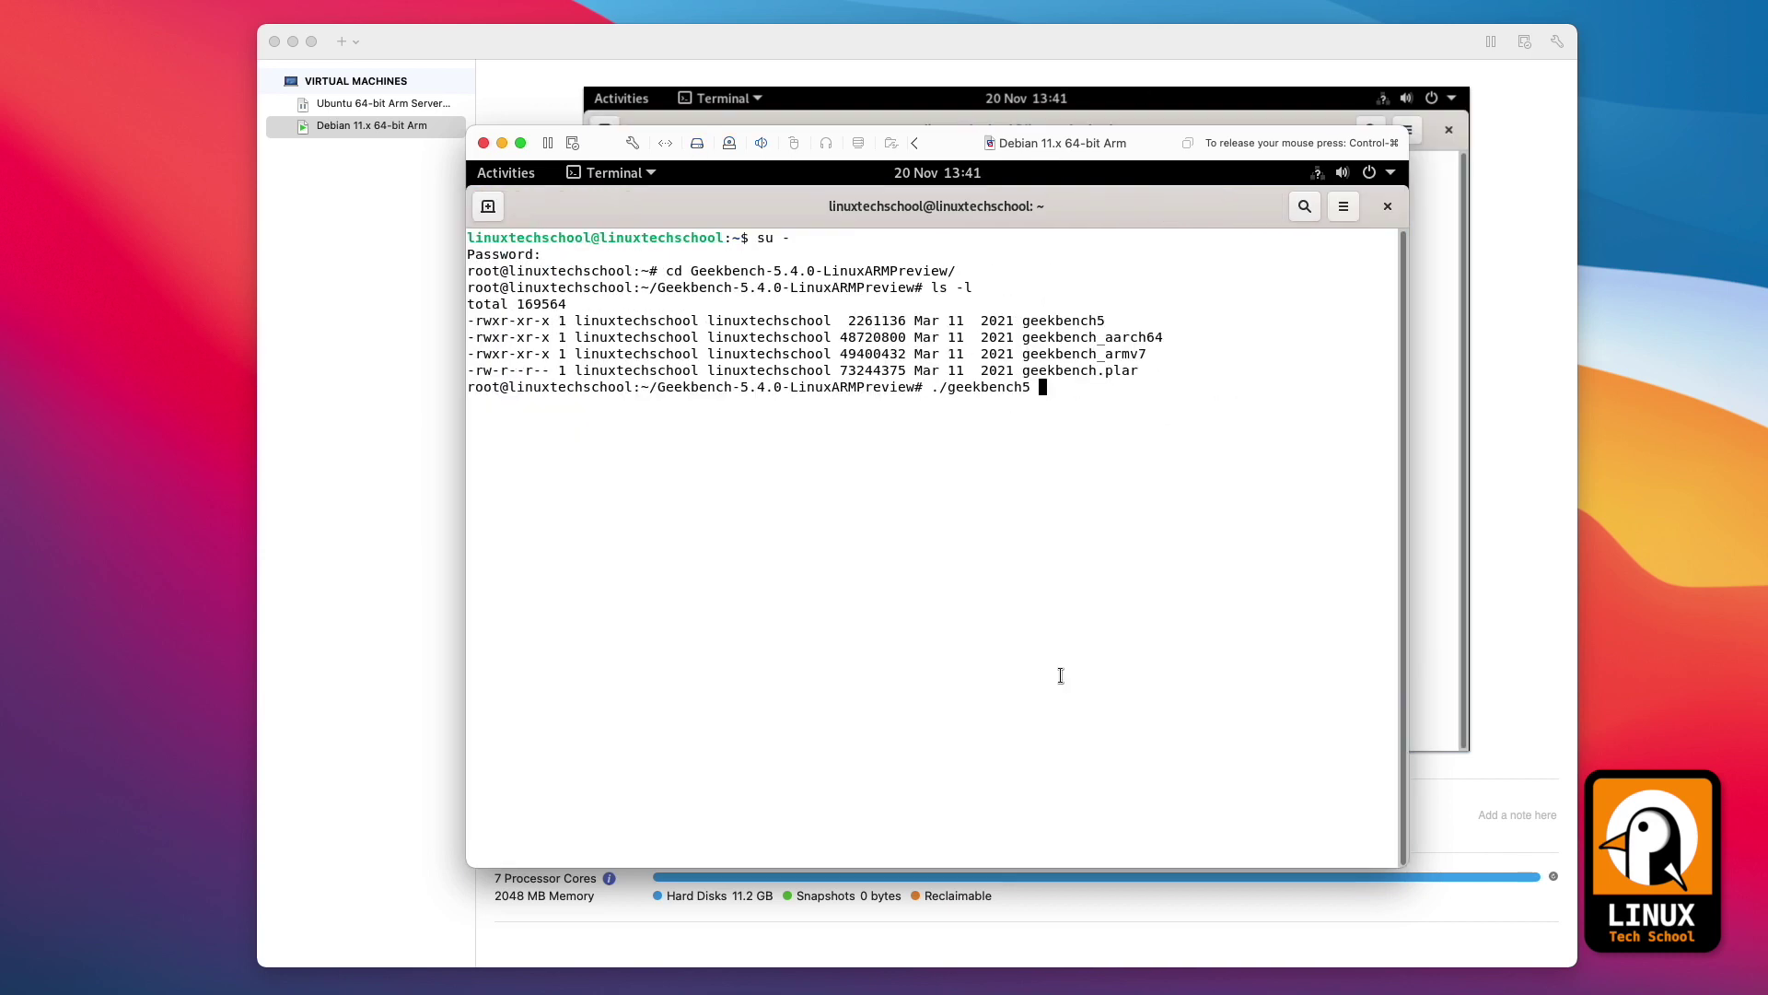
pyautogui.press('Return')
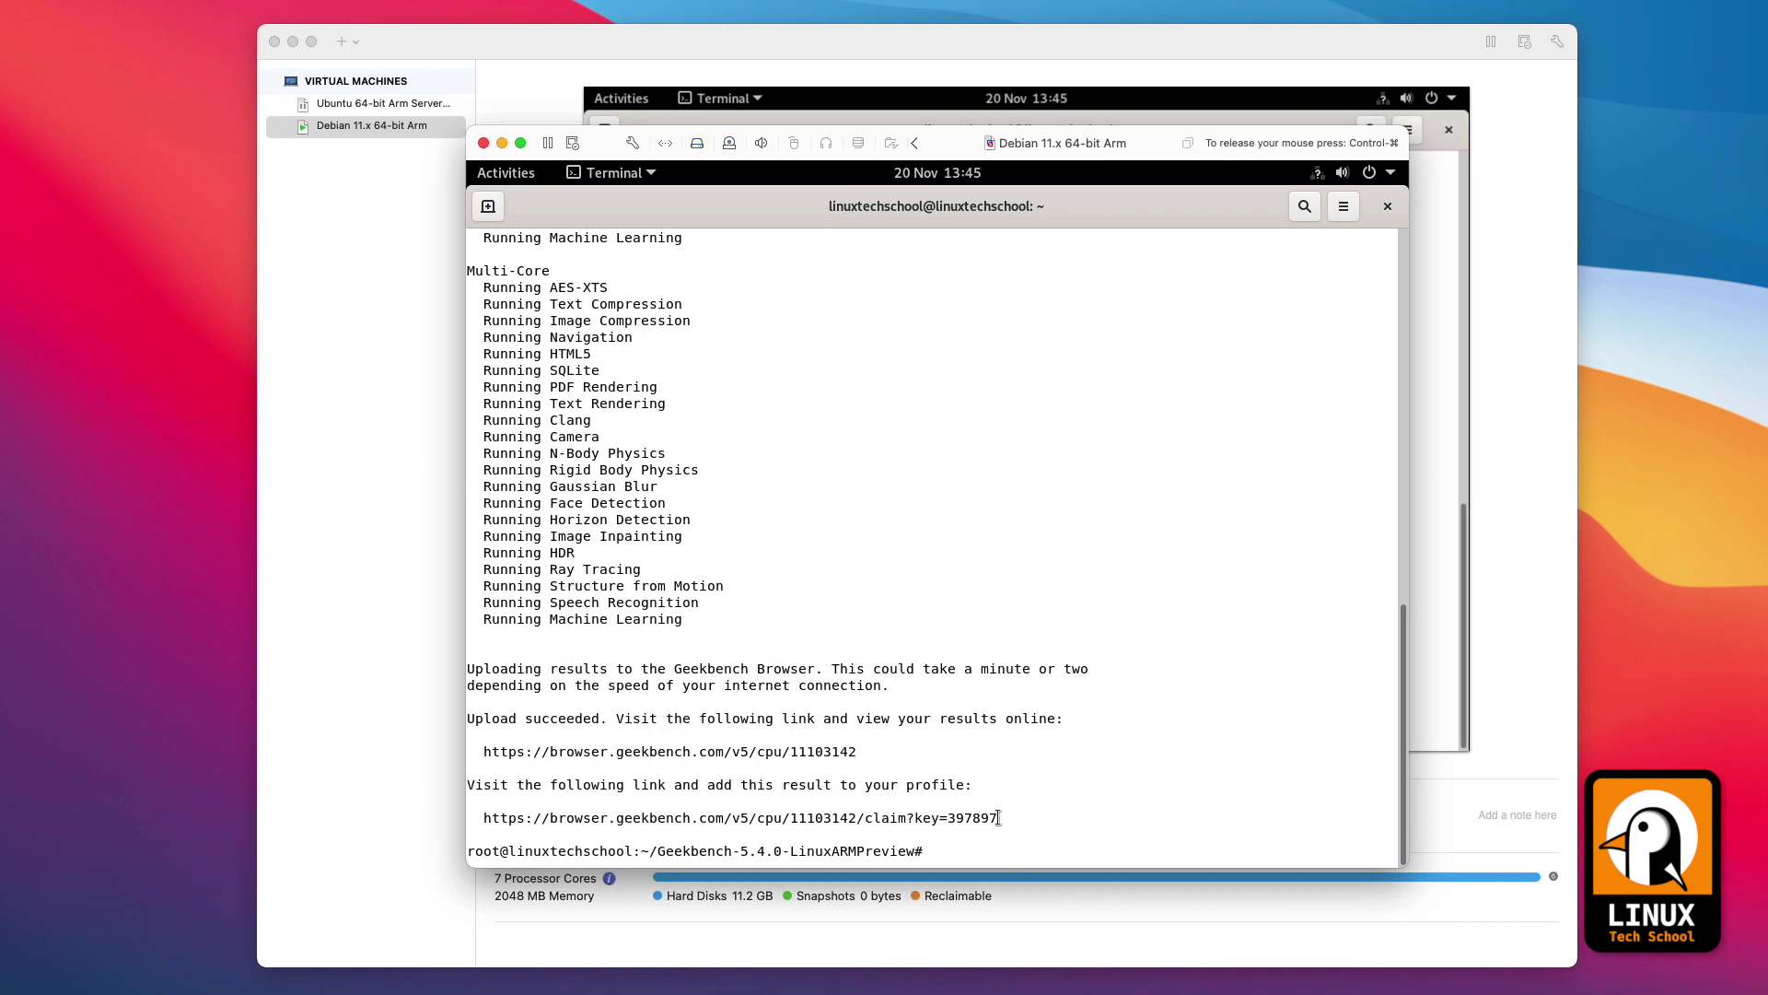
# Copy the Geekbench result claim link printed in the terminal
pyautogui.moveTo(968, 813); pyautogui.dragTo(468, 817)
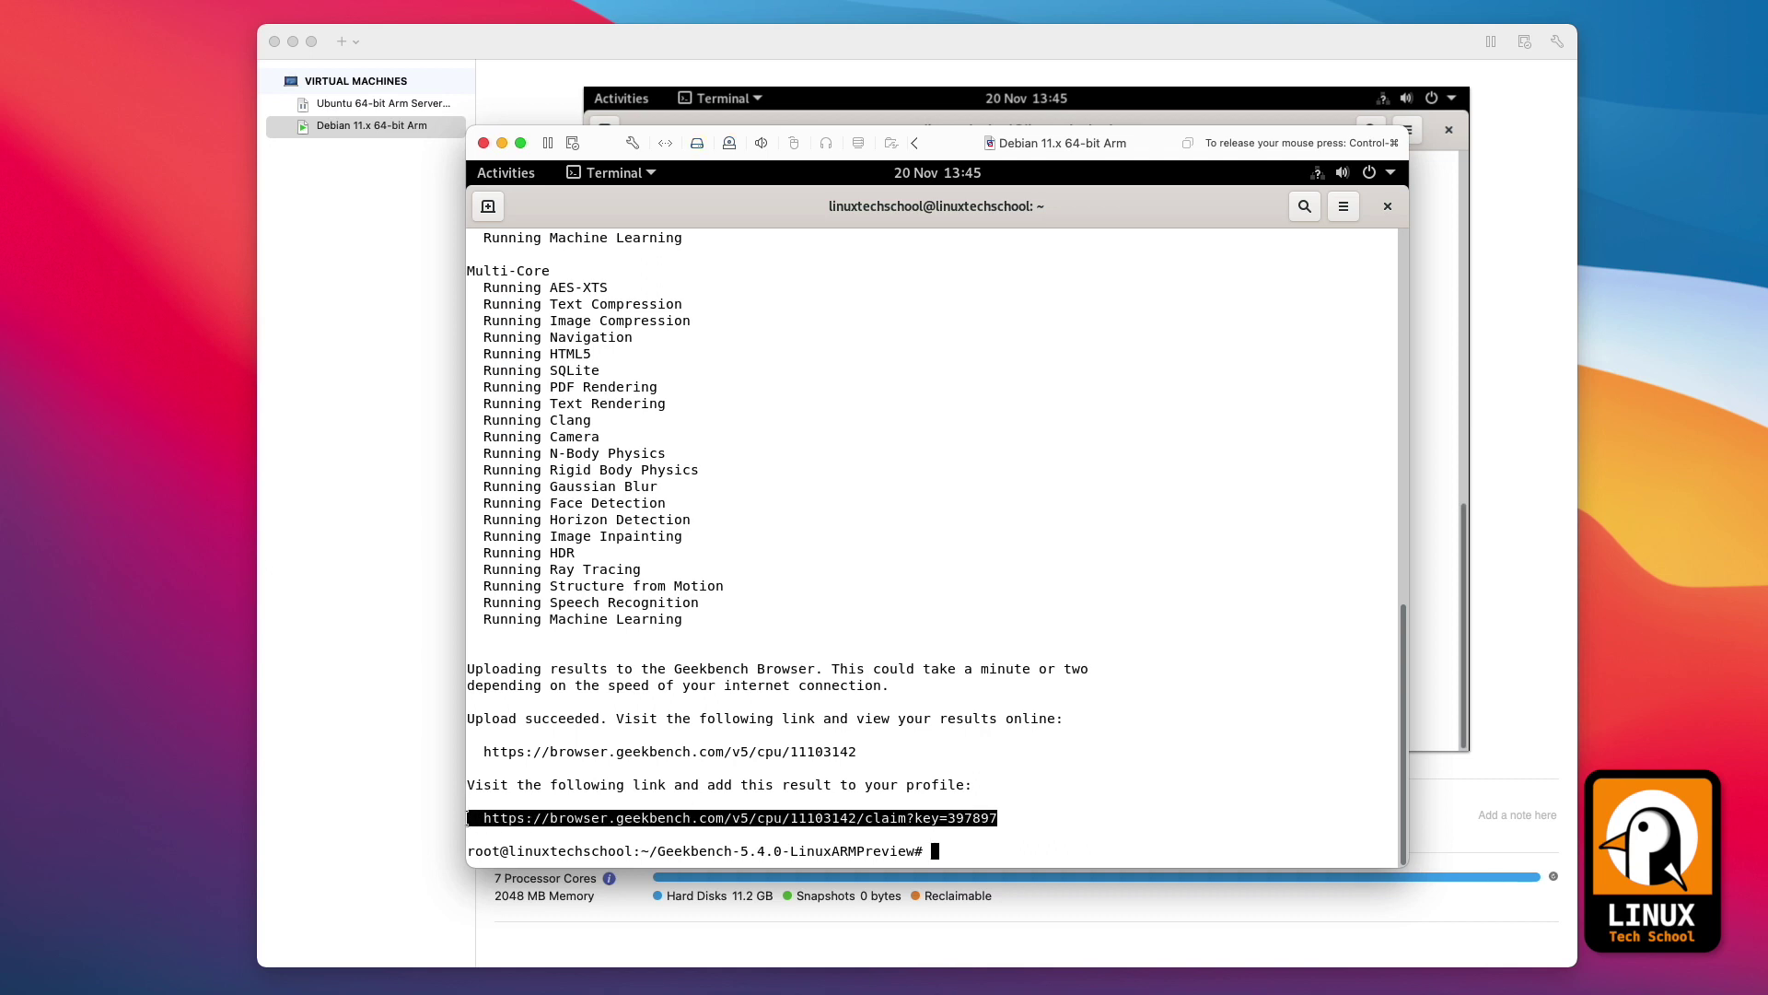
pyautogui.click(500, 824)
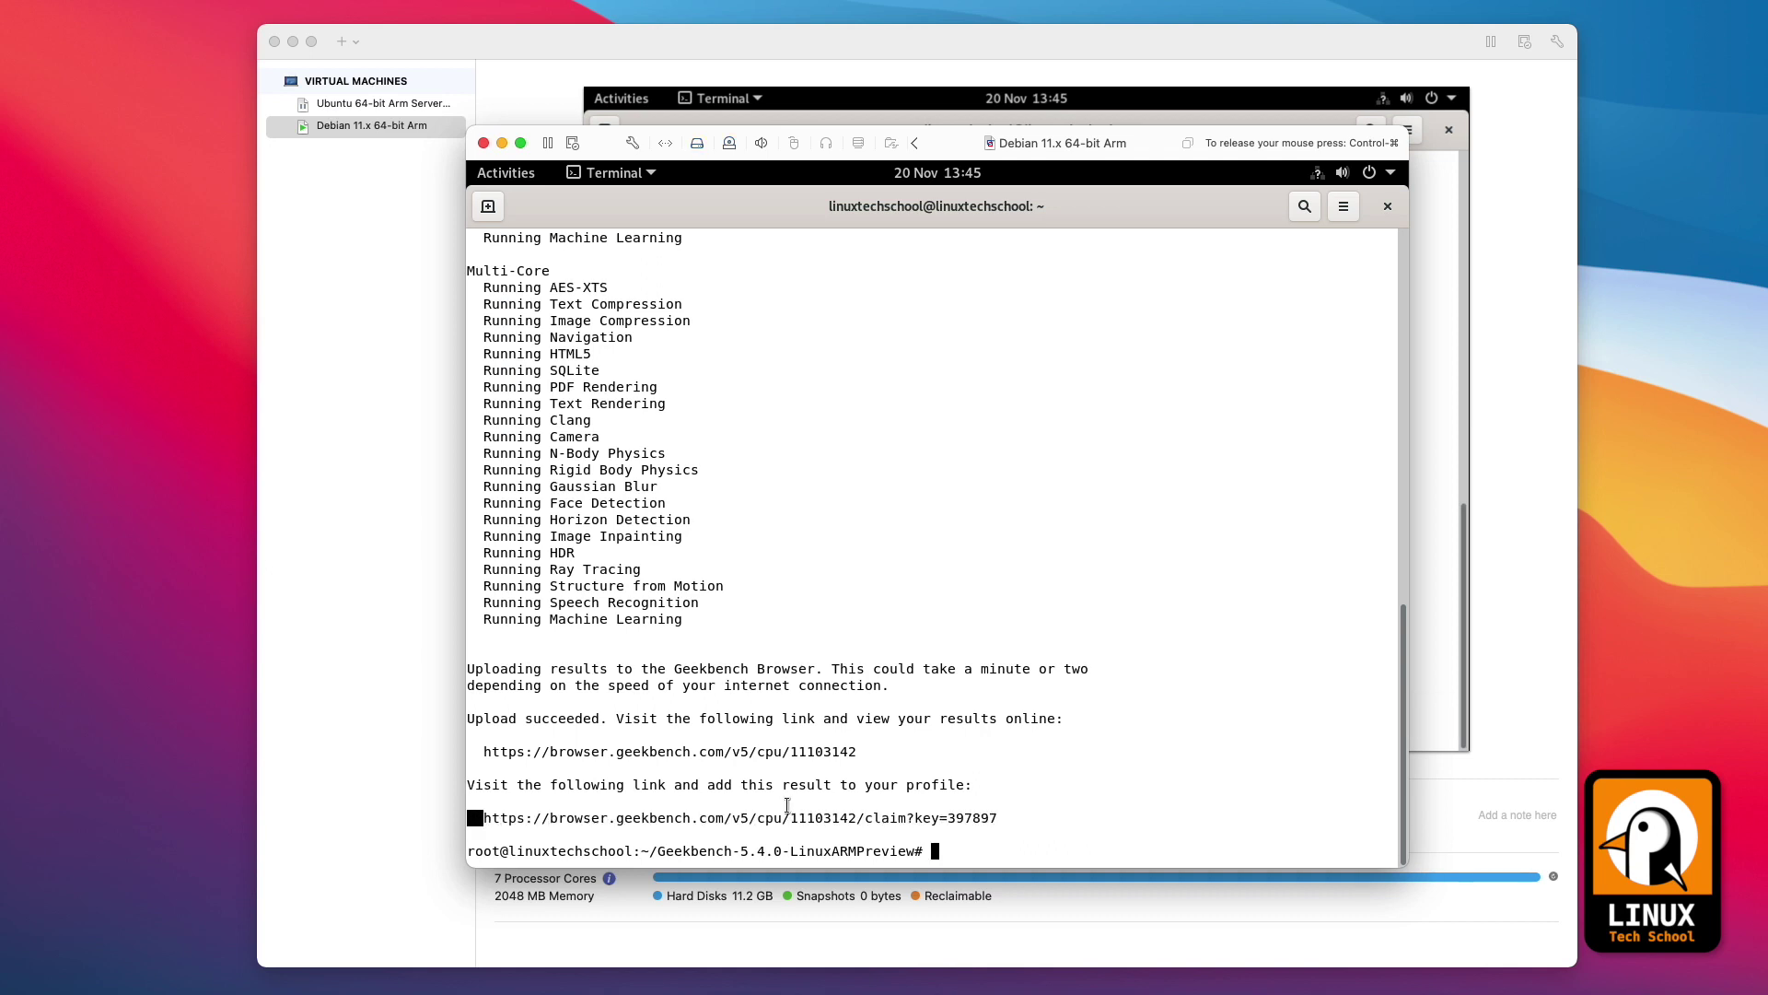
pyautogui.moveTo(1001, 819); pyautogui.dragTo(482, 817)
pyautogui.rightClick(508, 820)
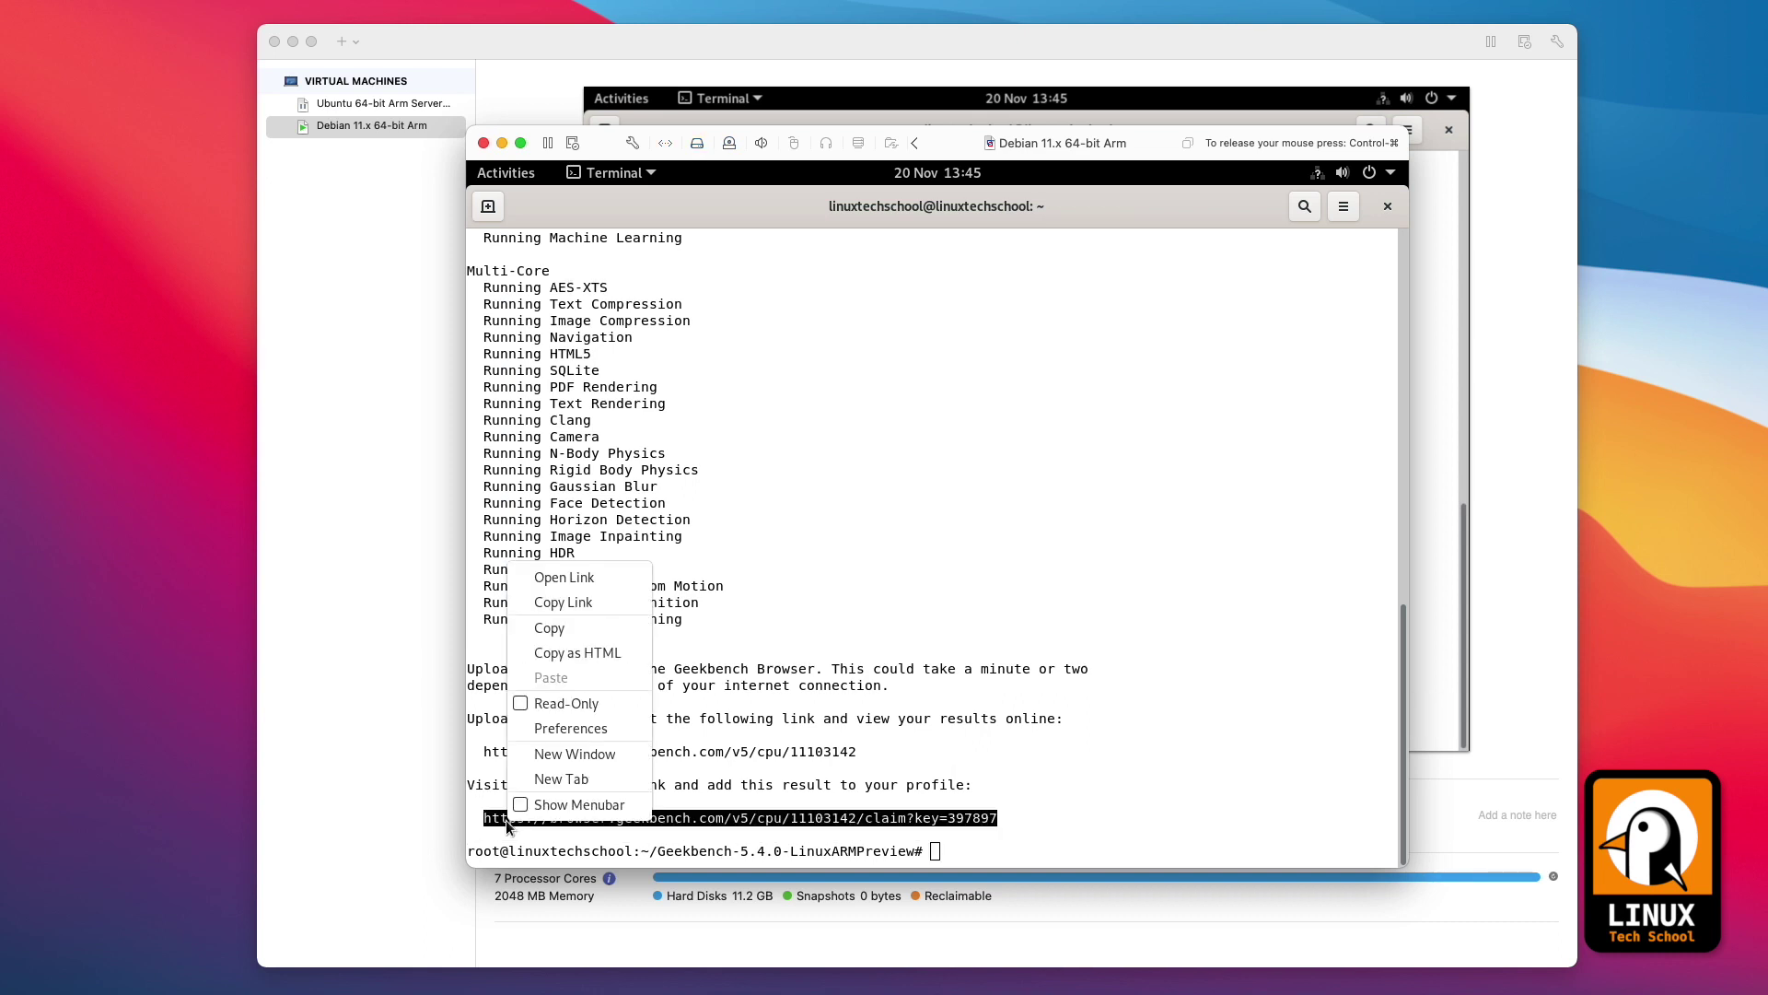
pyautogui.click(557, 630)
# Launch Firefox from the Activities dash and load the pasted Geekbench claim URL
pyautogui.click(503, 175)
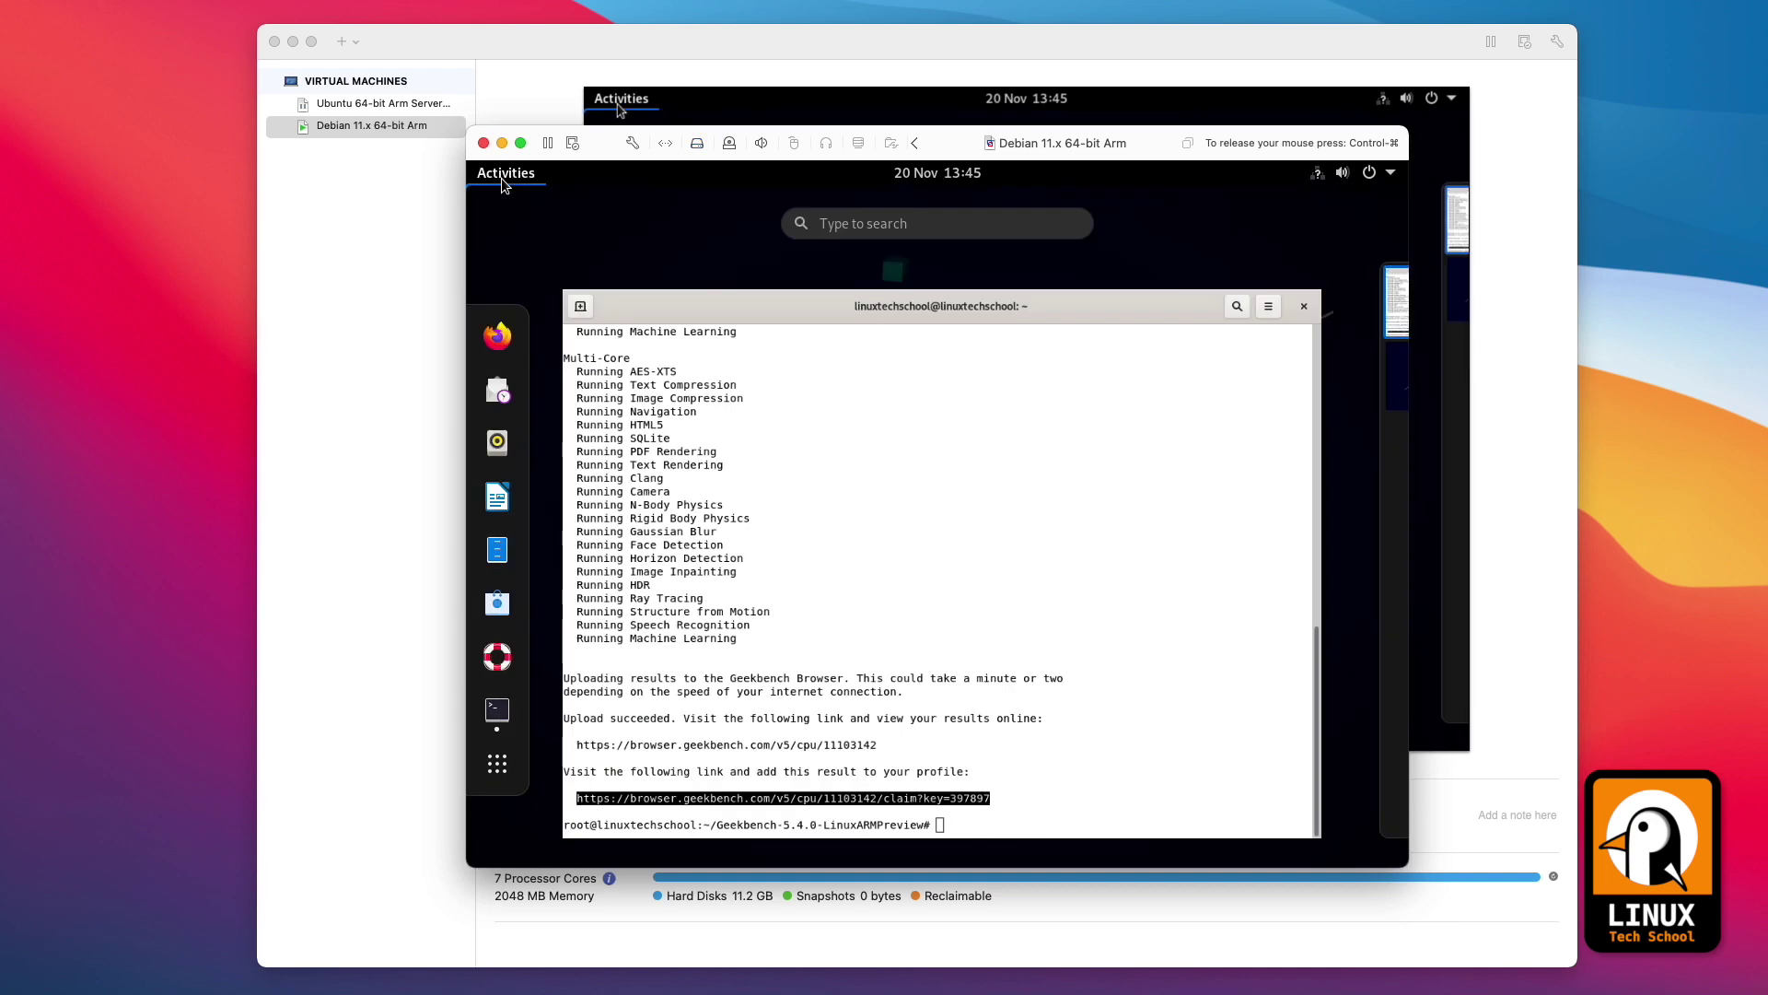
pyautogui.click(507, 334)
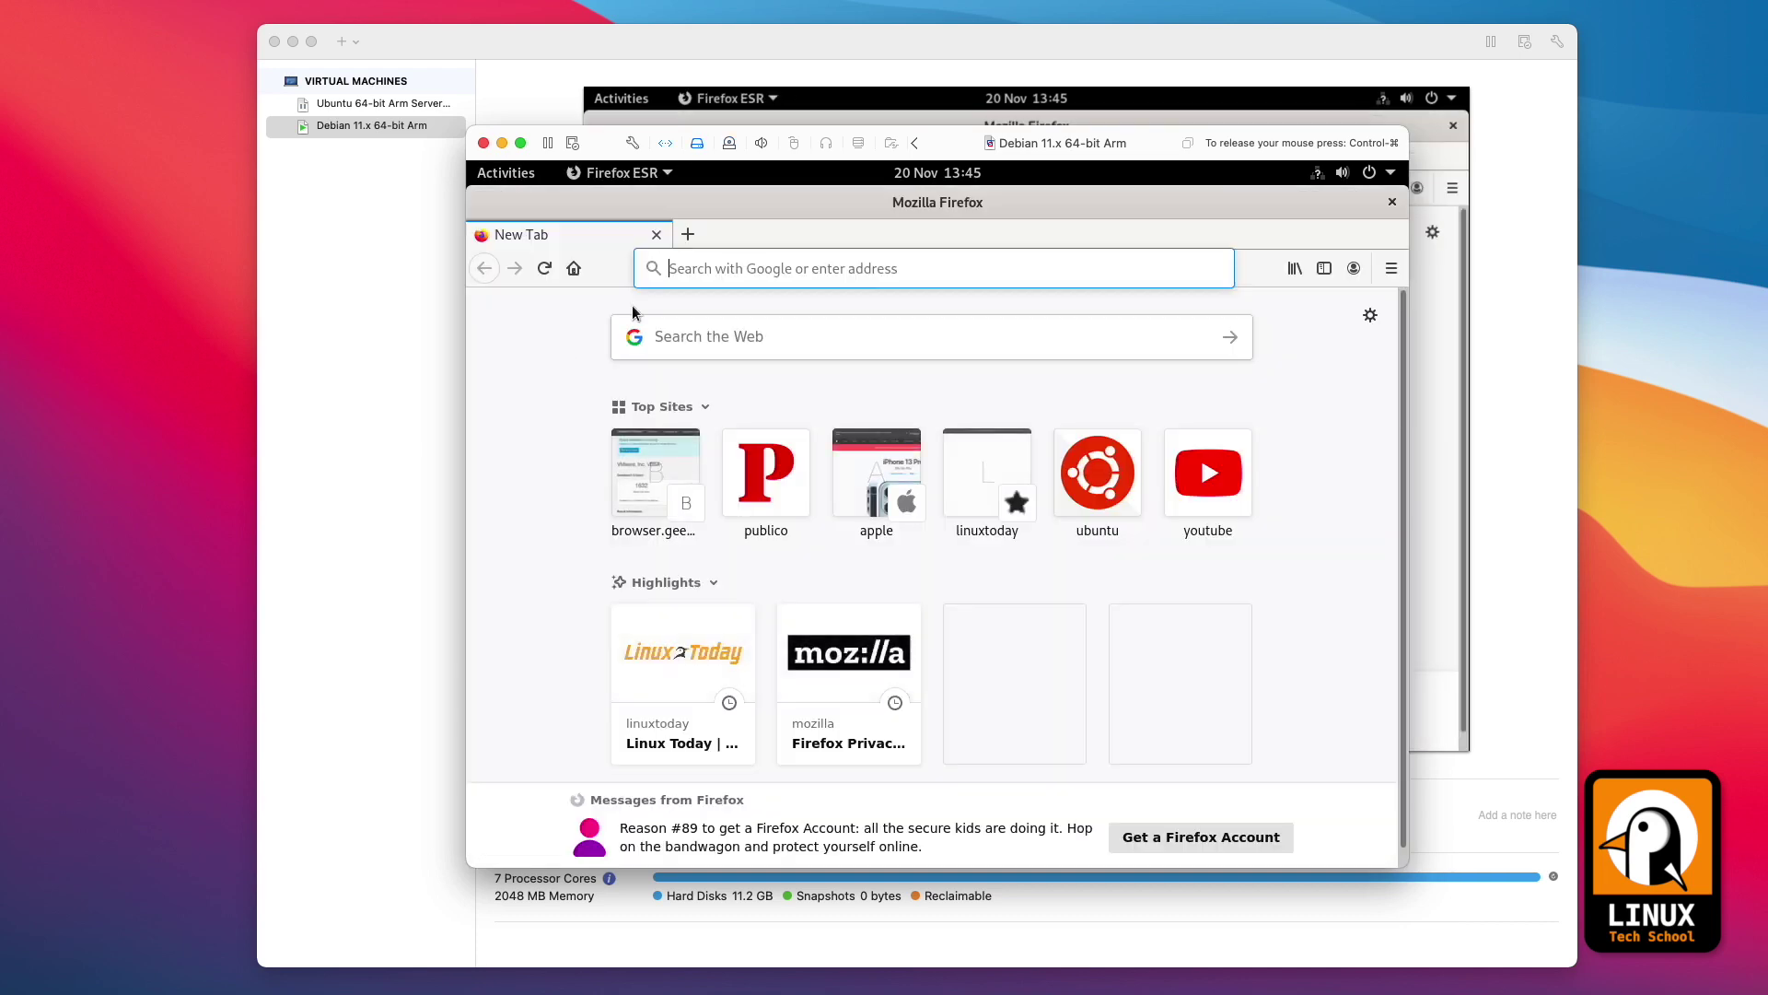
pyautogui.click(698, 265)
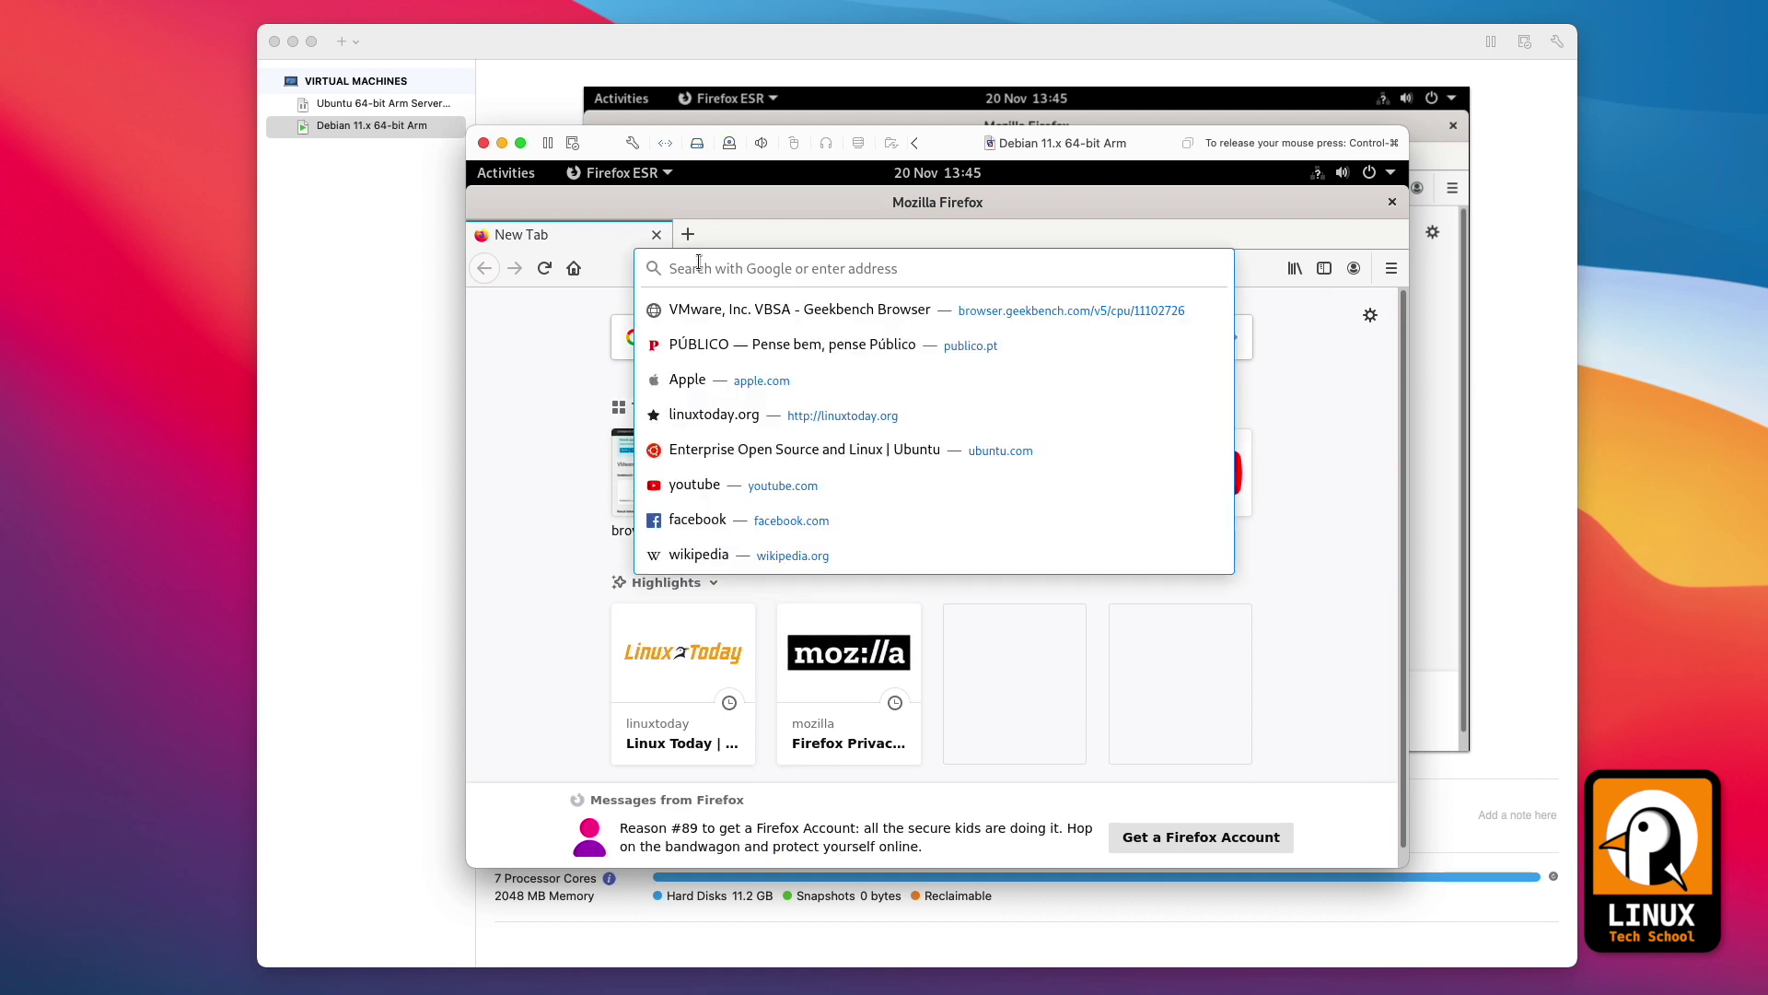
pyautogui.hotkey('ctrl', 'v')
pyautogui.press('Return')
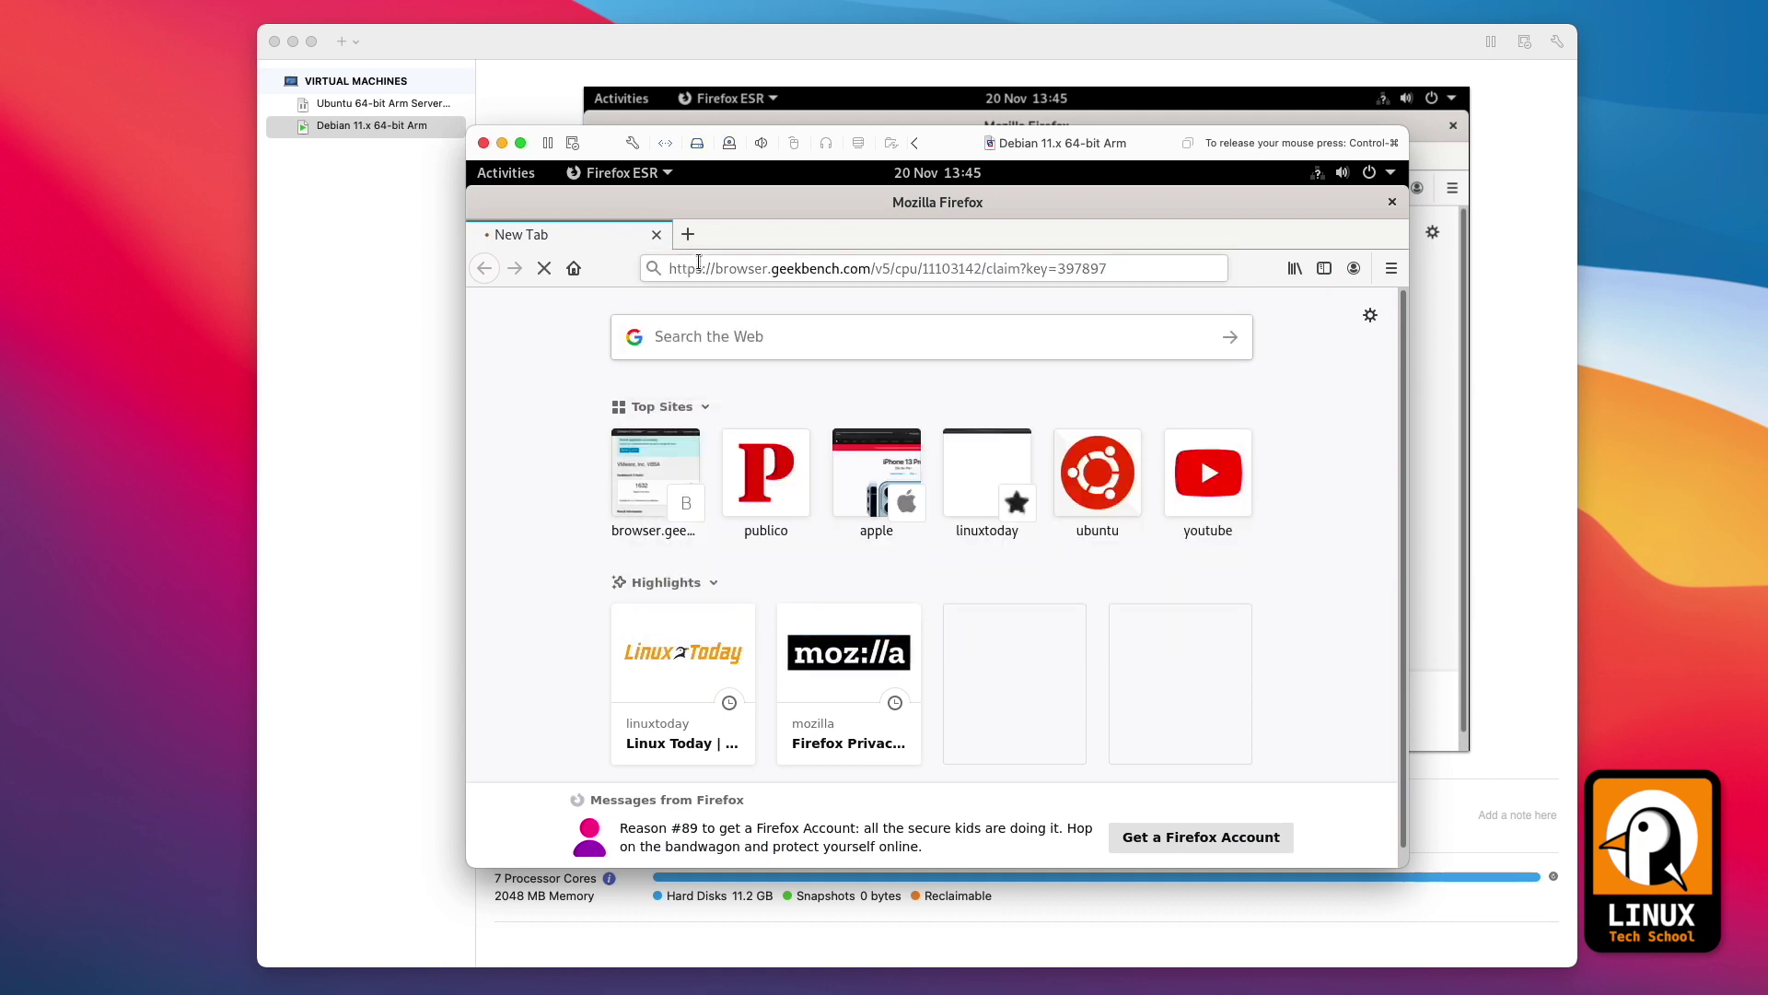